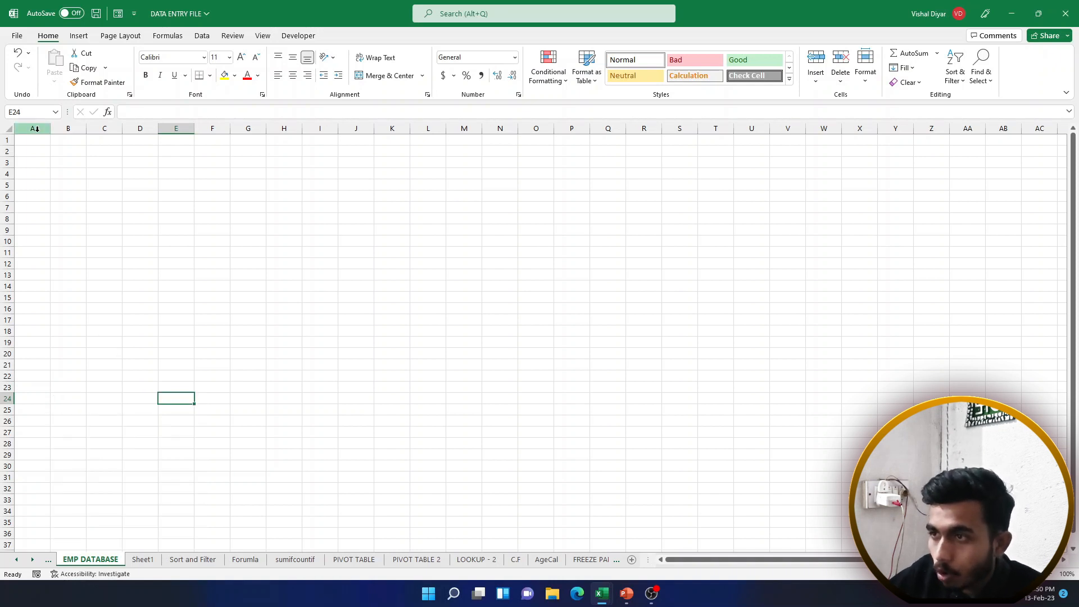
Select whole columns D and I, then rows 2, 6 and 8
click(47, 128)
click(128, 130)
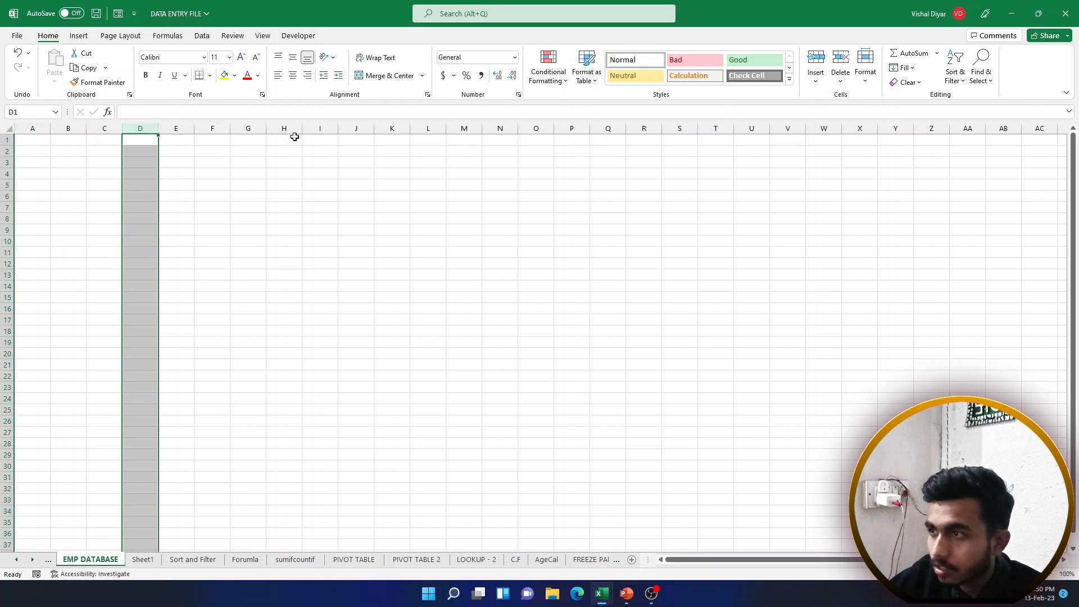
click(329, 130)
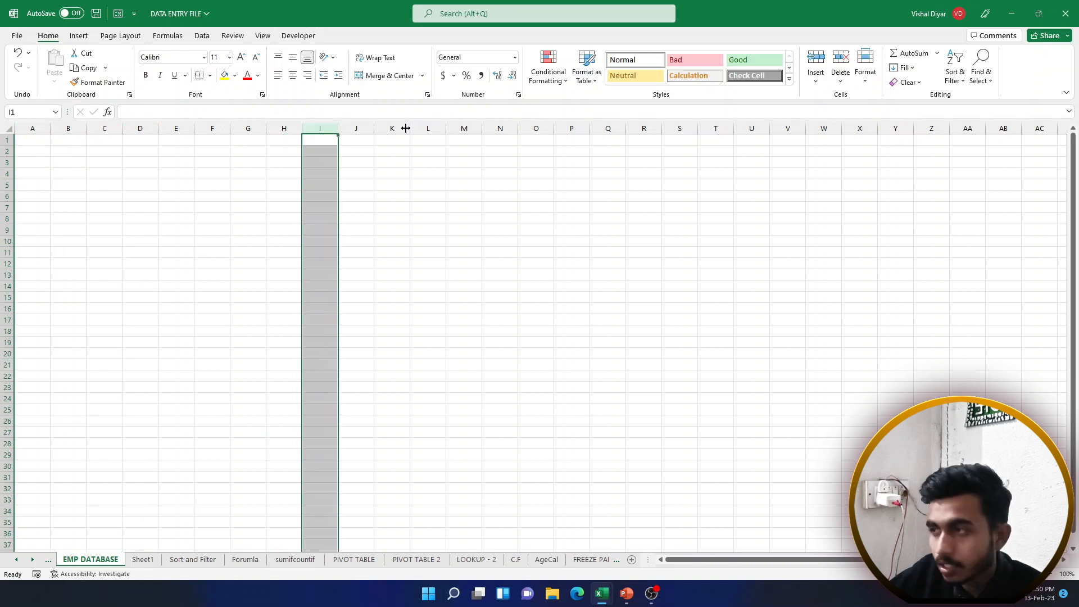
click(10, 152)
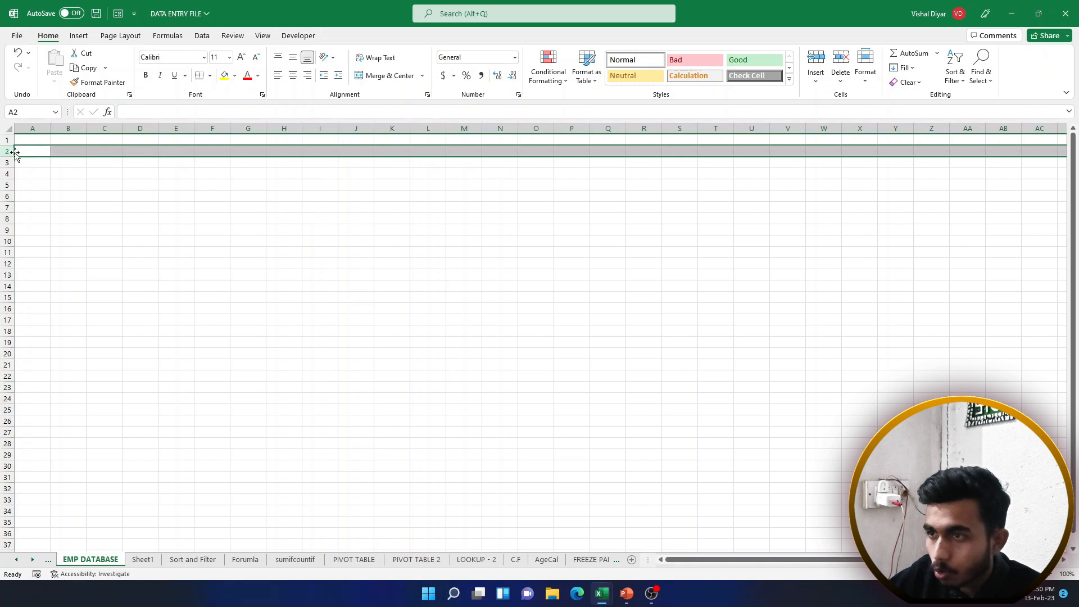
click(8, 196)
click(10, 218)
Make a series of single cells active, from F11 through to E13
click(214, 251)
click(163, 229)
click(287, 206)
click(321, 407)
click(167, 298)
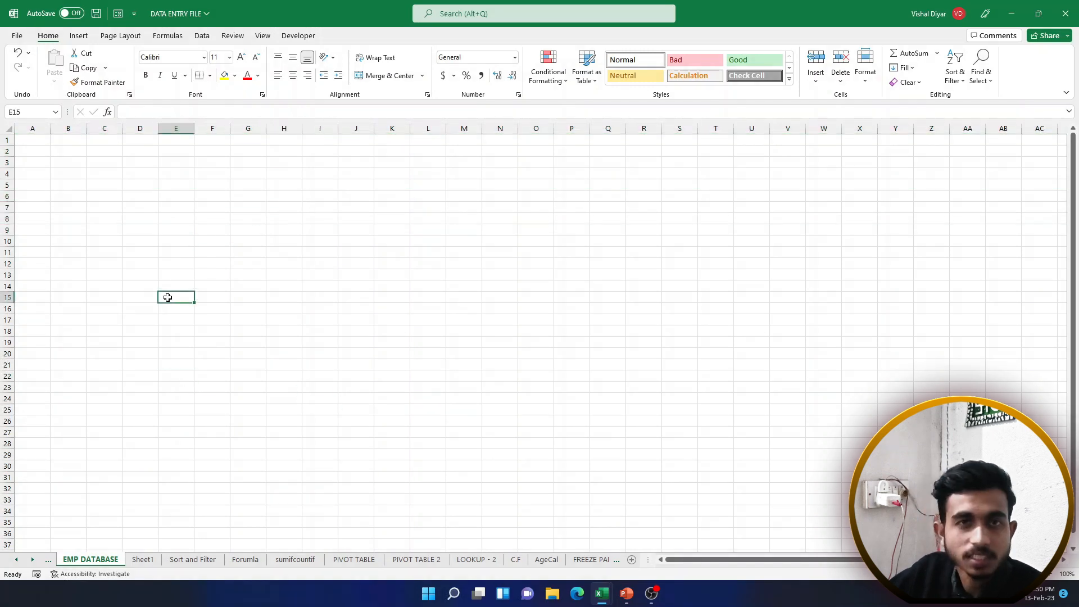
click(141, 254)
click(214, 224)
click(278, 374)
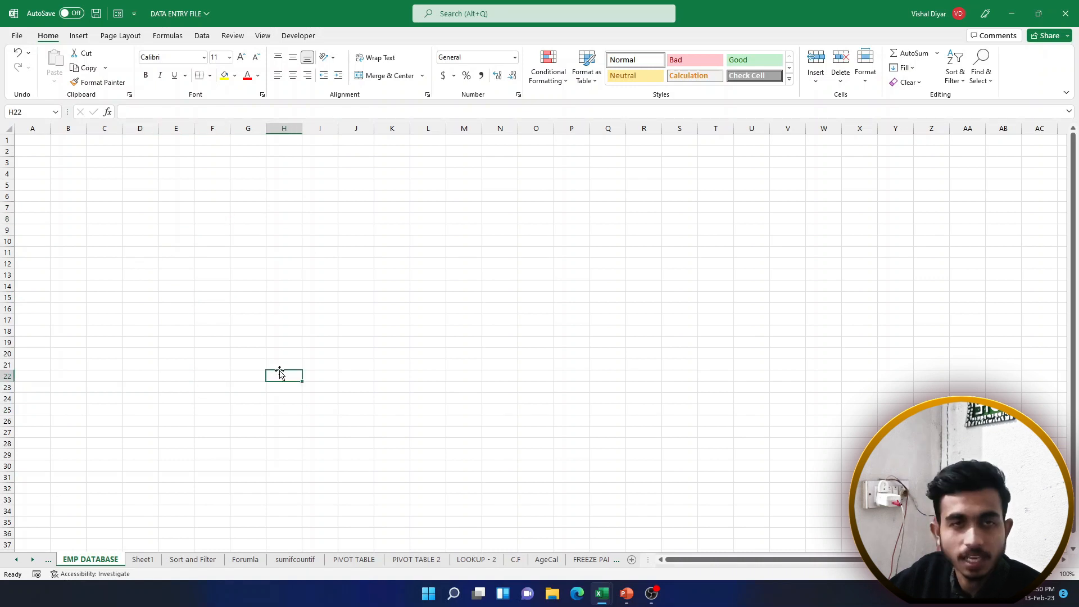
click(403, 329)
click(176, 277)
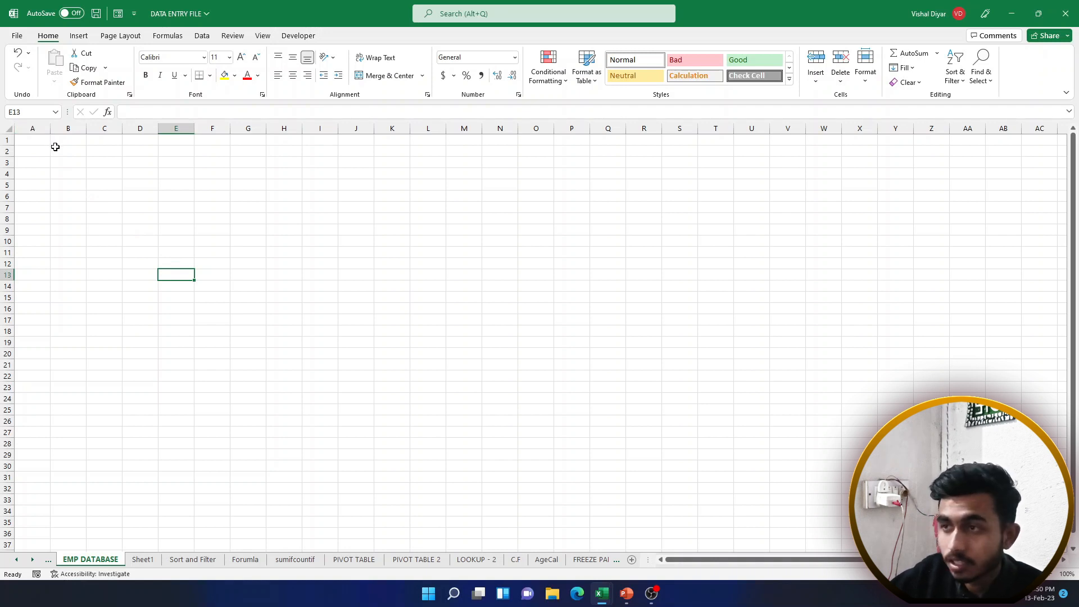
Select rows 1–20, then columns A–J, then return to cell A1
drag(6, 140, 5, 354)
drag(33, 128, 343, 146)
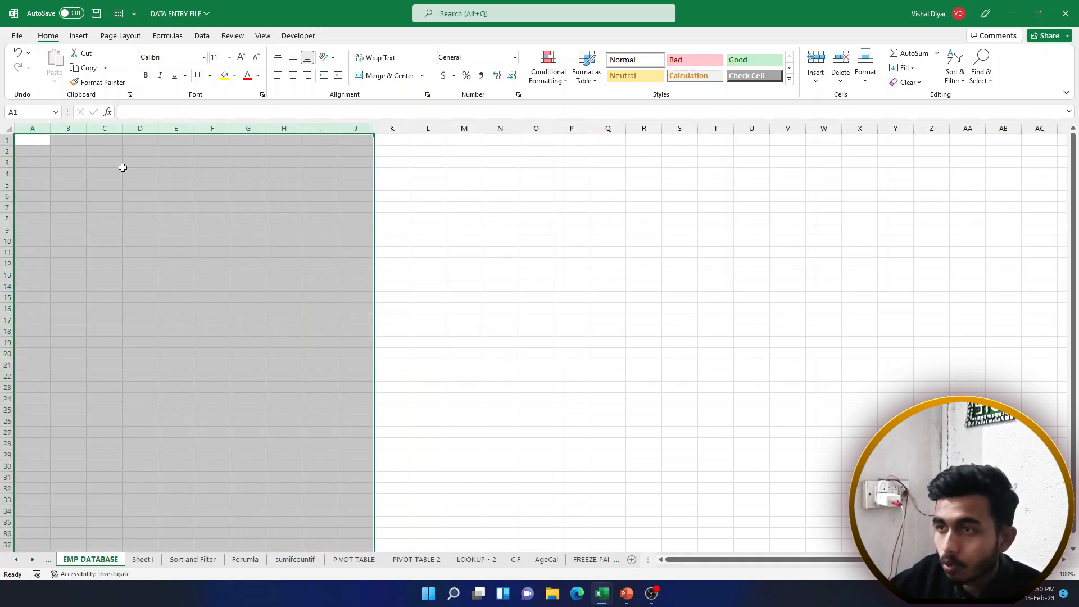
click(38, 142)
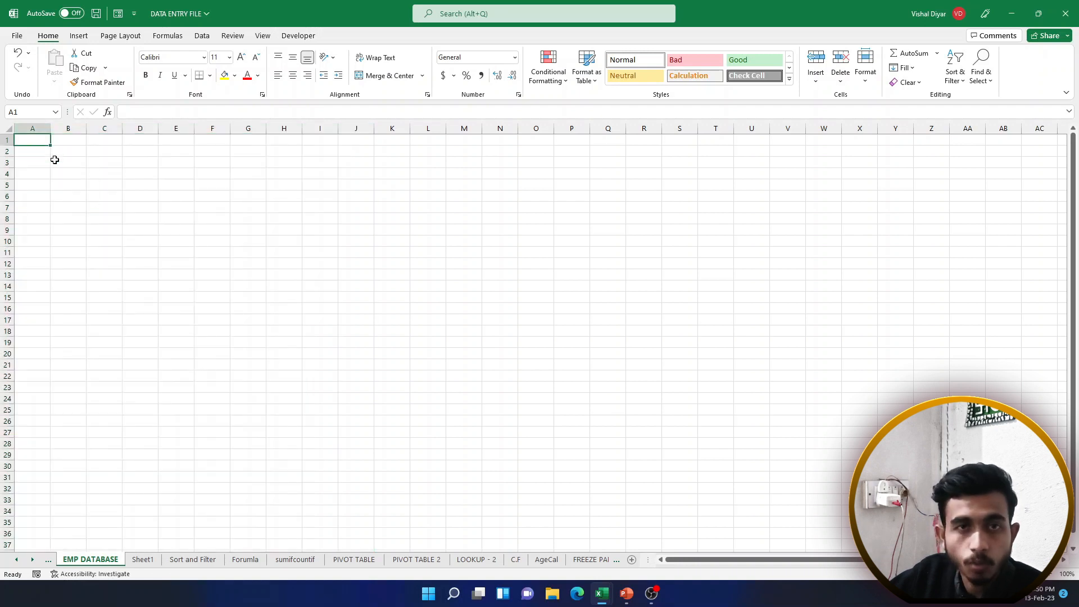
Enter 1048576 in A1 and 16384 in A2, then clear both cells
text(14)
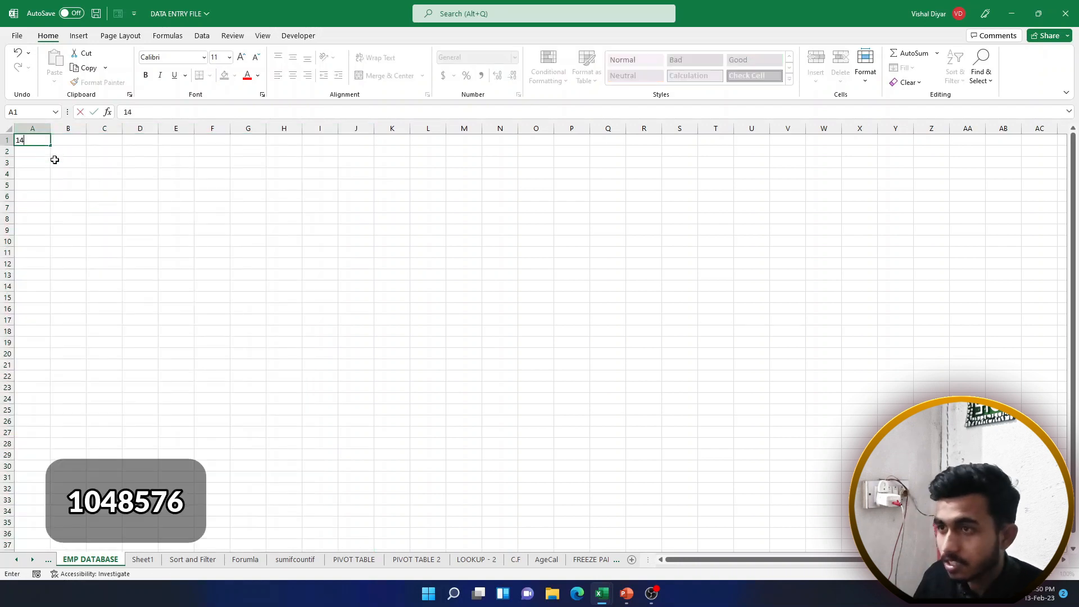
key(BackSpace)
text(048576)
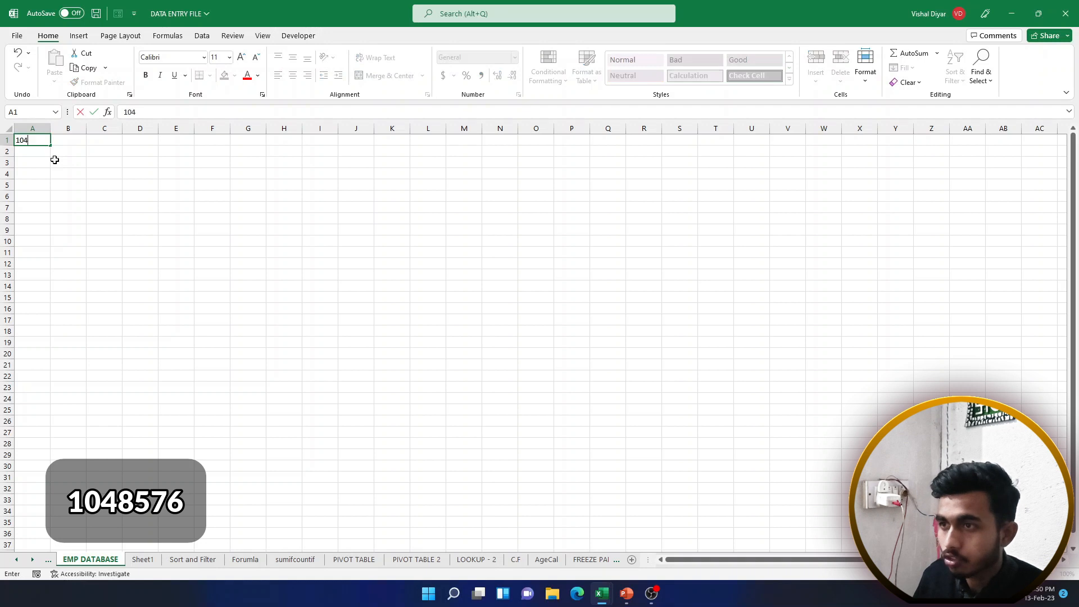
key(Return)
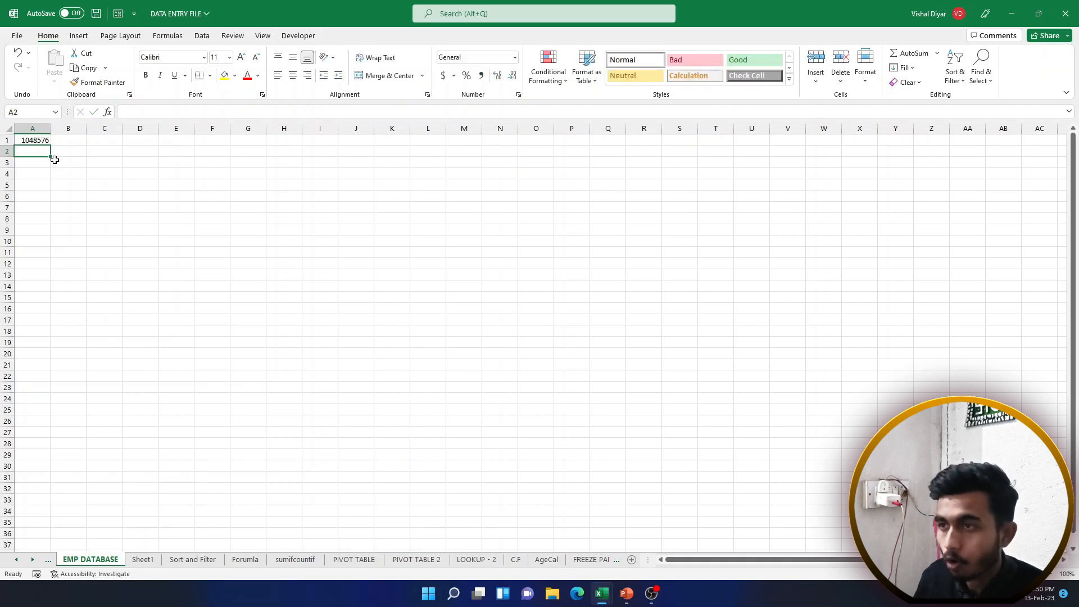
text(16384)
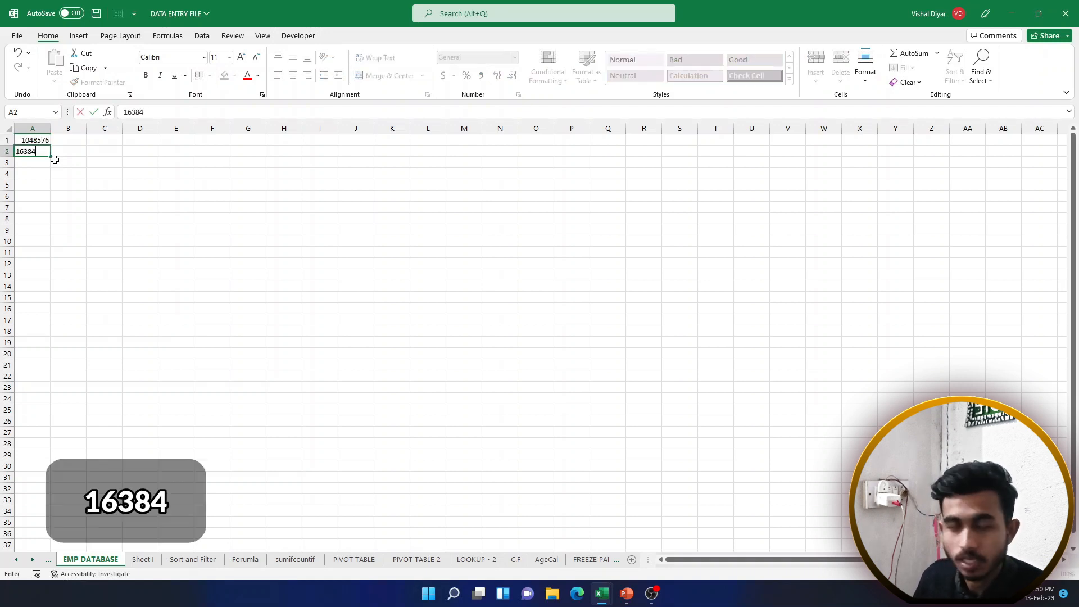
key(Return)
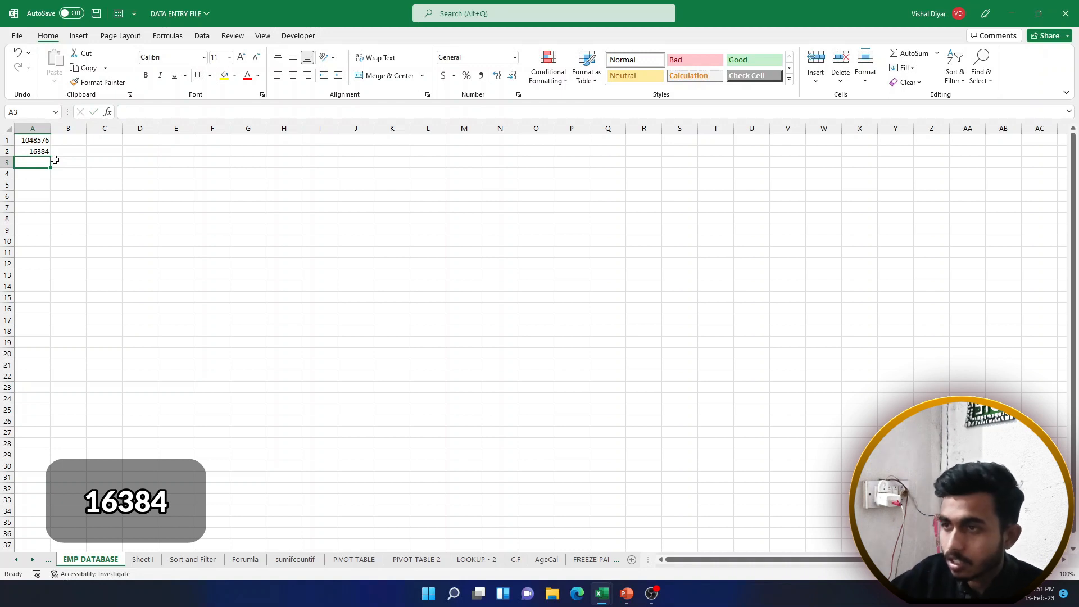
drag(43, 142, 45, 151)
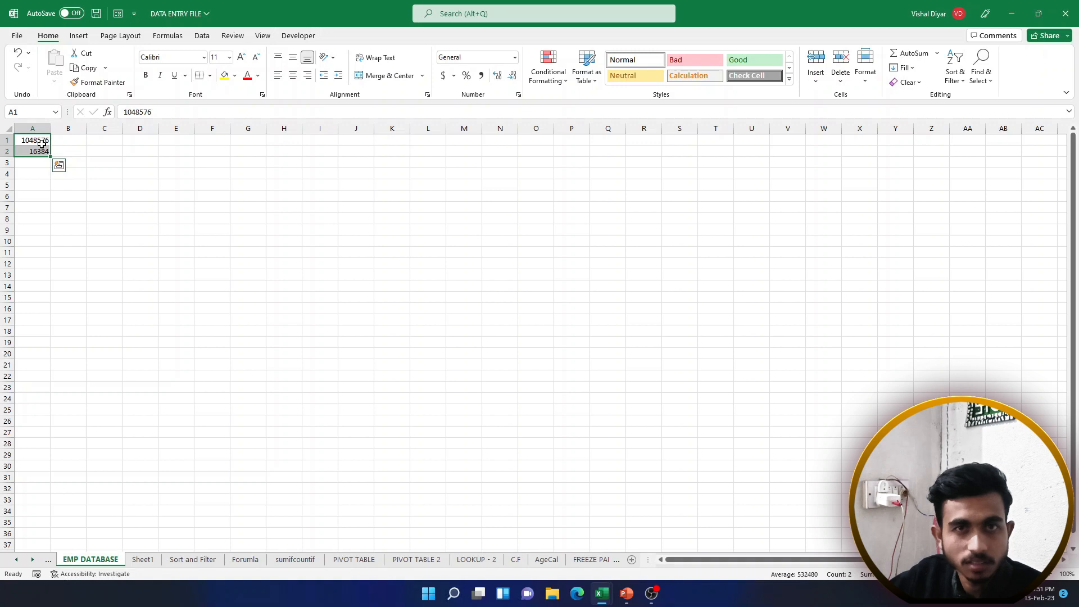
key(Delete)
click(62, 143)
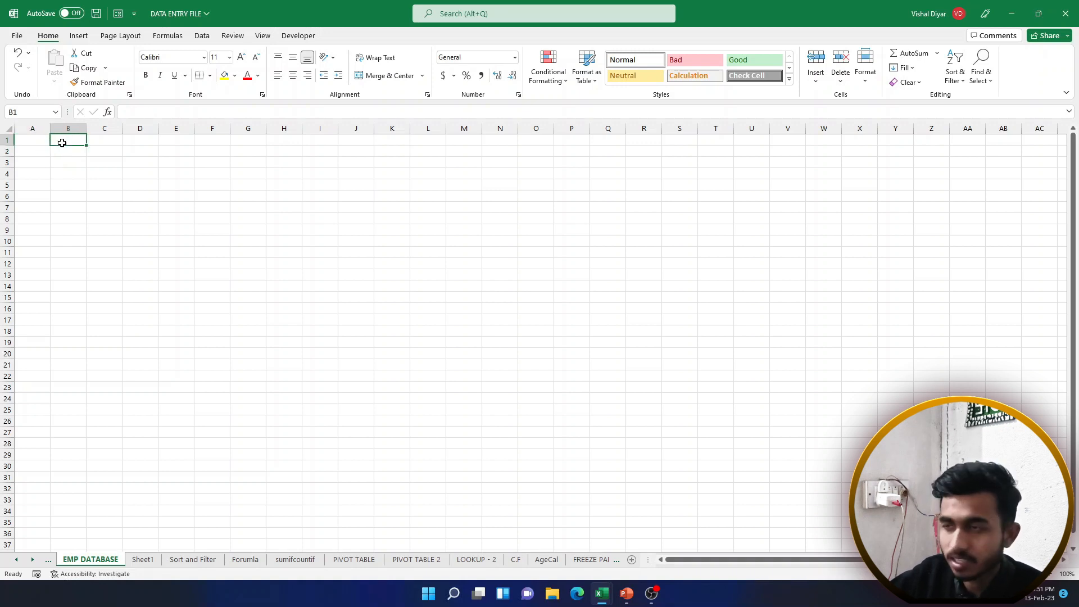
Enter the title EMPLOYEE DATABASE in cell A1
click(39, 140)
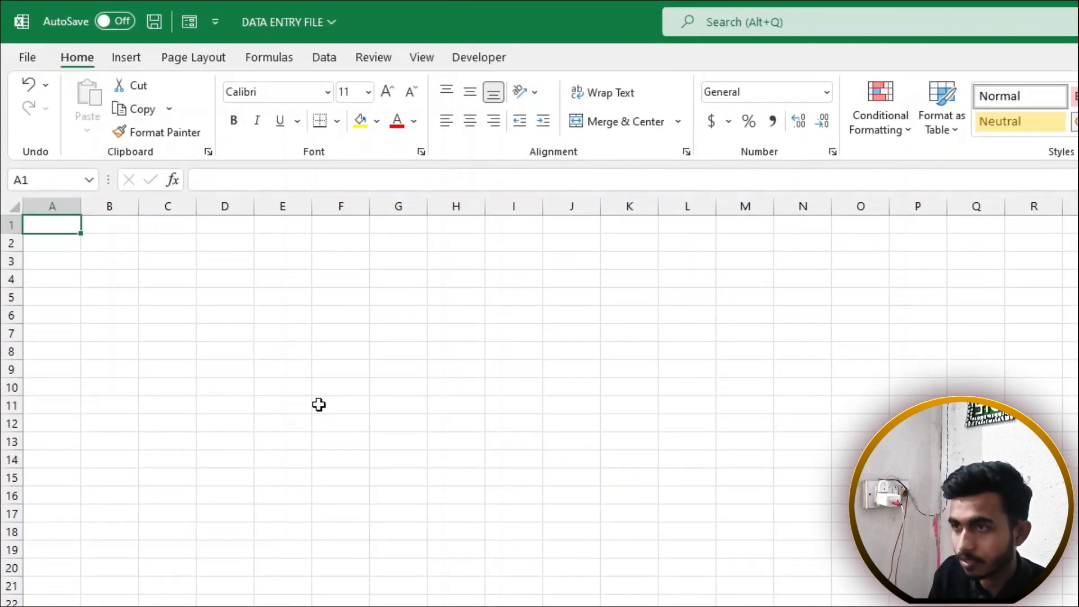
text(E)
key(BackSpace)
text(EM)
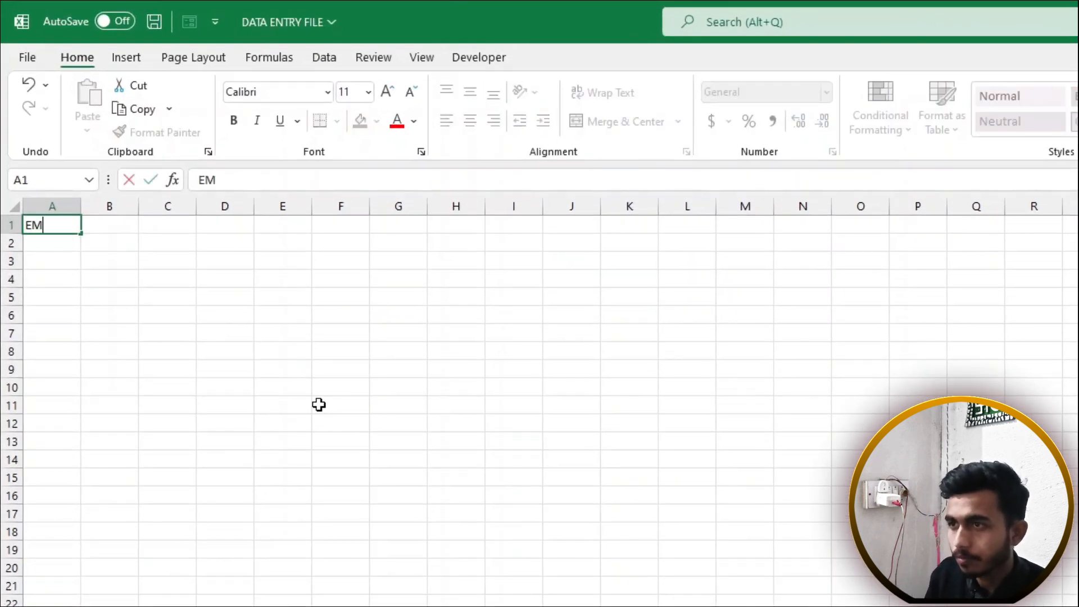
text(PLOYEE DATA)
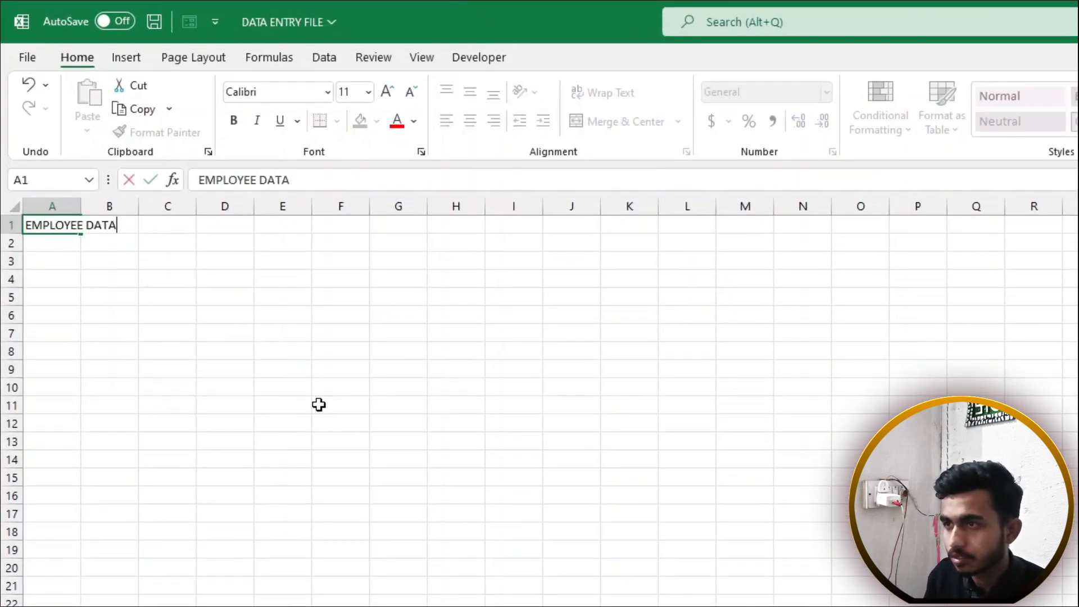
text(BASE)
key(Return)
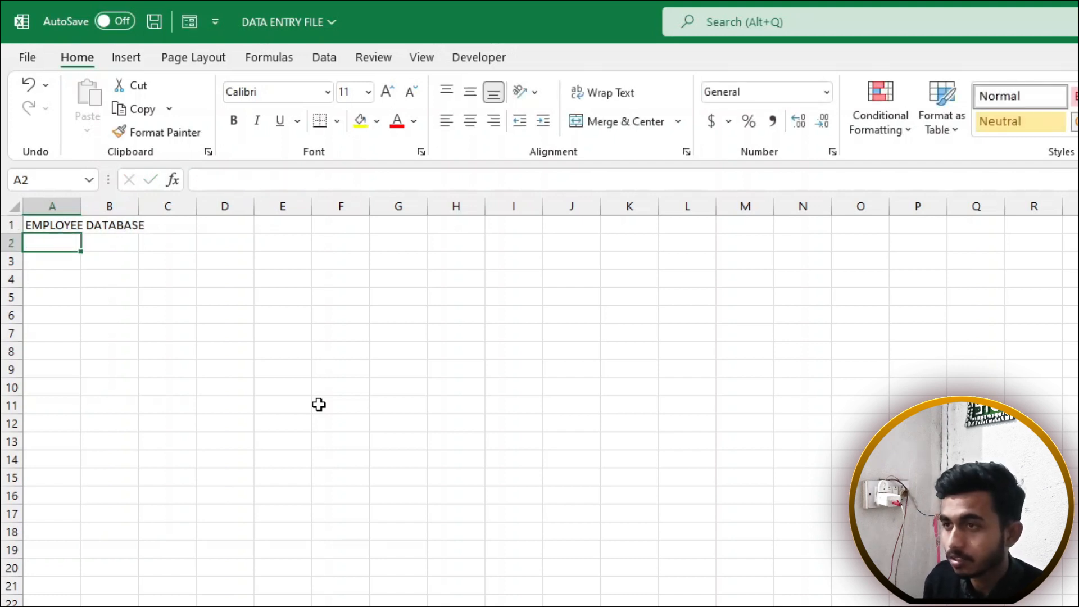
Enter the headings EMP ID in A2 and EMP NAME in B2
text(EMP ID)
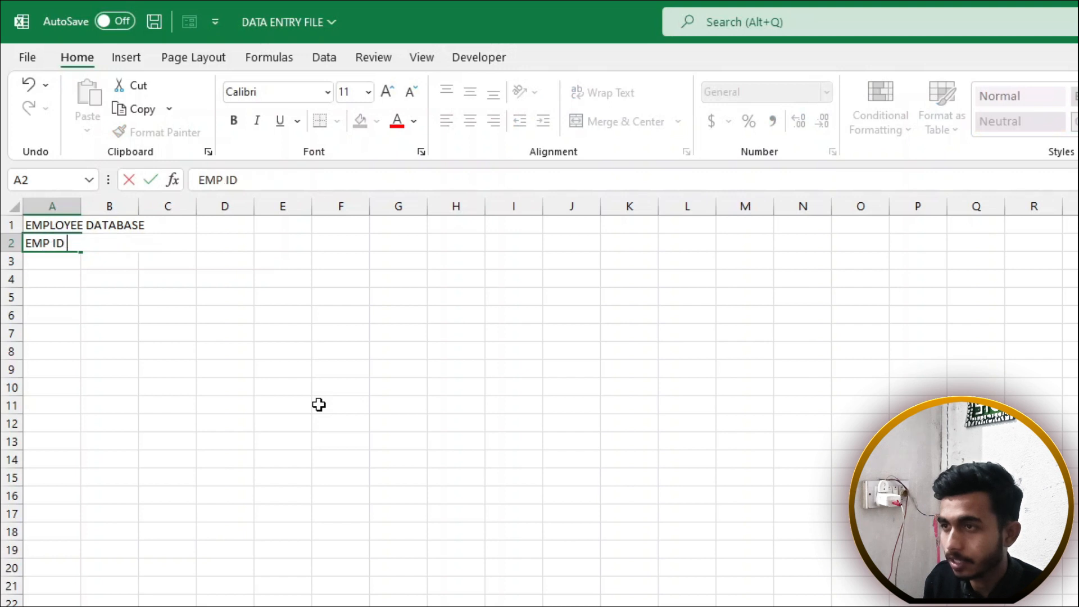
key(Tab)
text(E)
key(BackSpace)
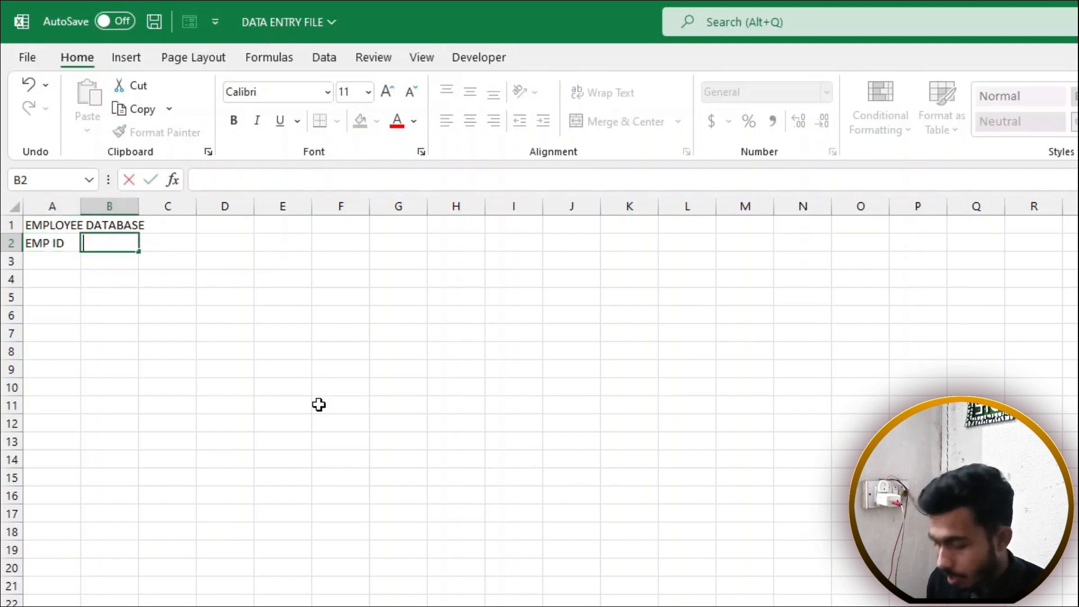
key(shift+Tab)
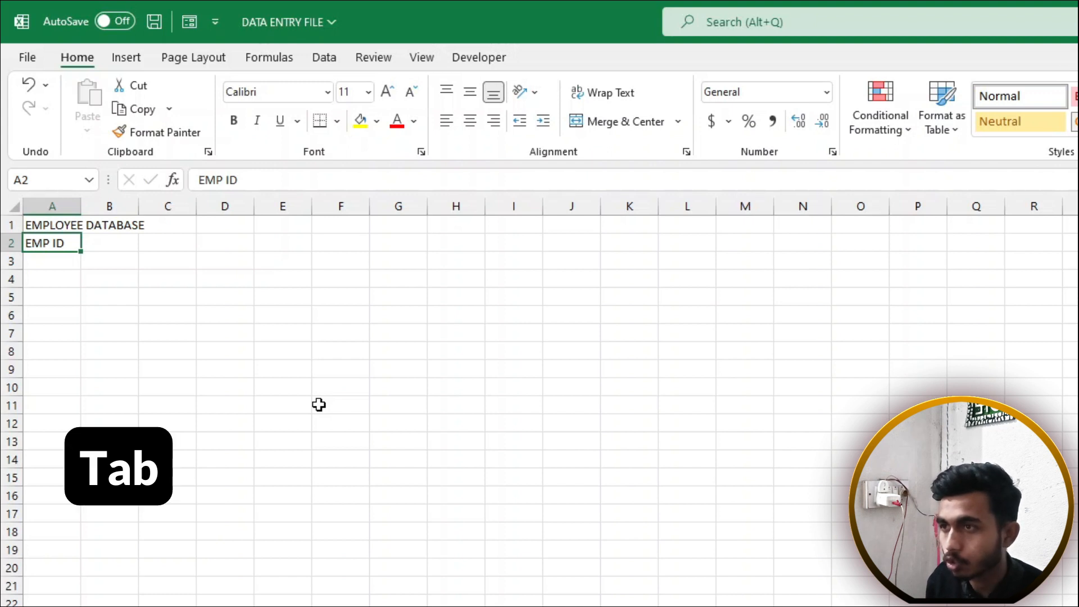
key(Tab)
key(Tab)
key(Tab)
key(Tab)
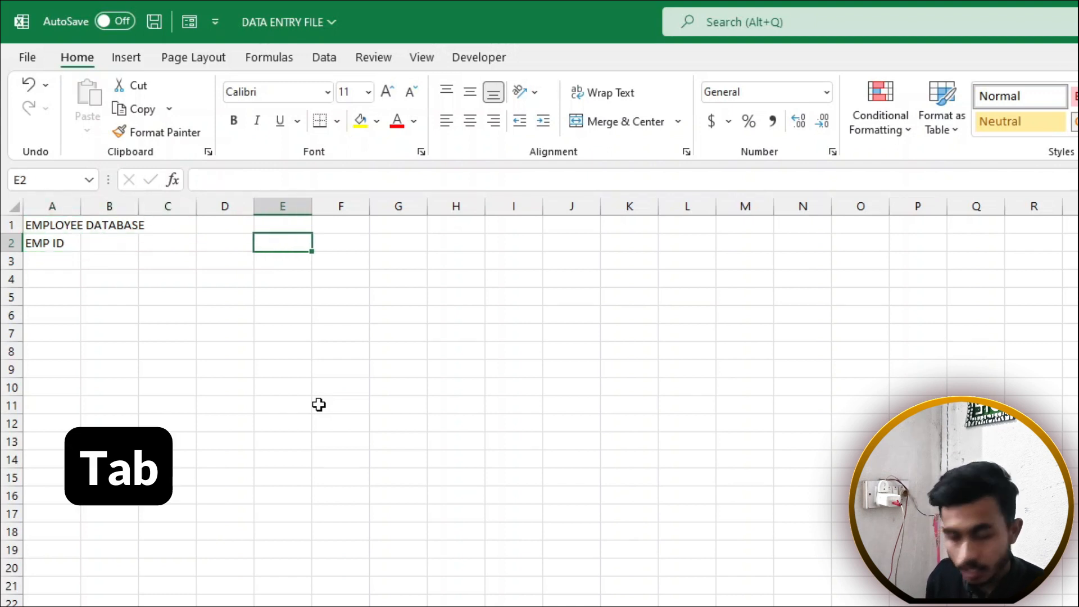
key(Left)
key(Left)
key(Left)
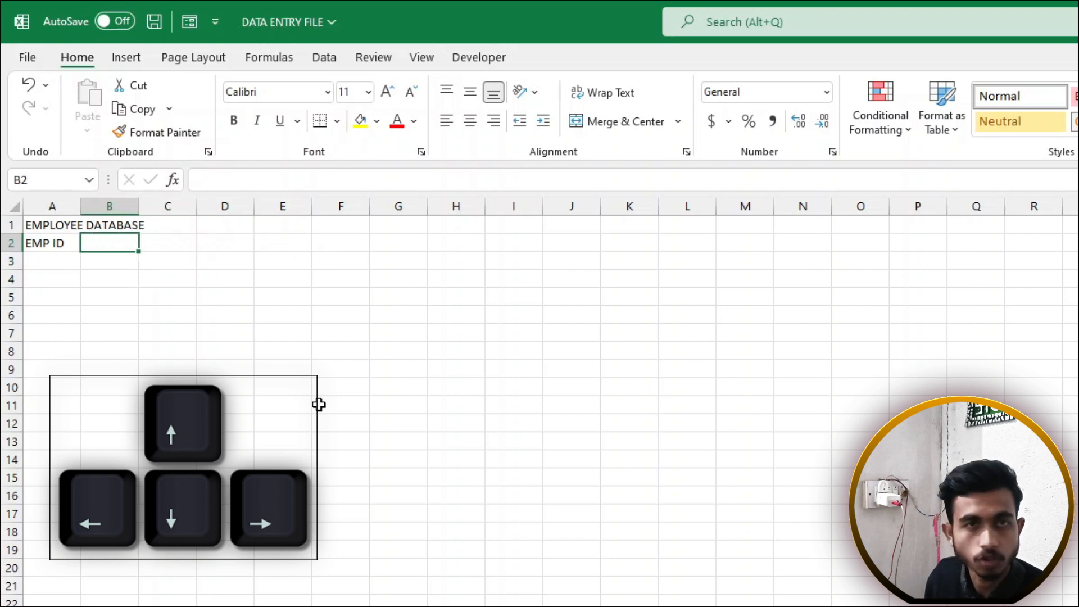
key(Right)
key(Right)
key(Left)
key(Left)
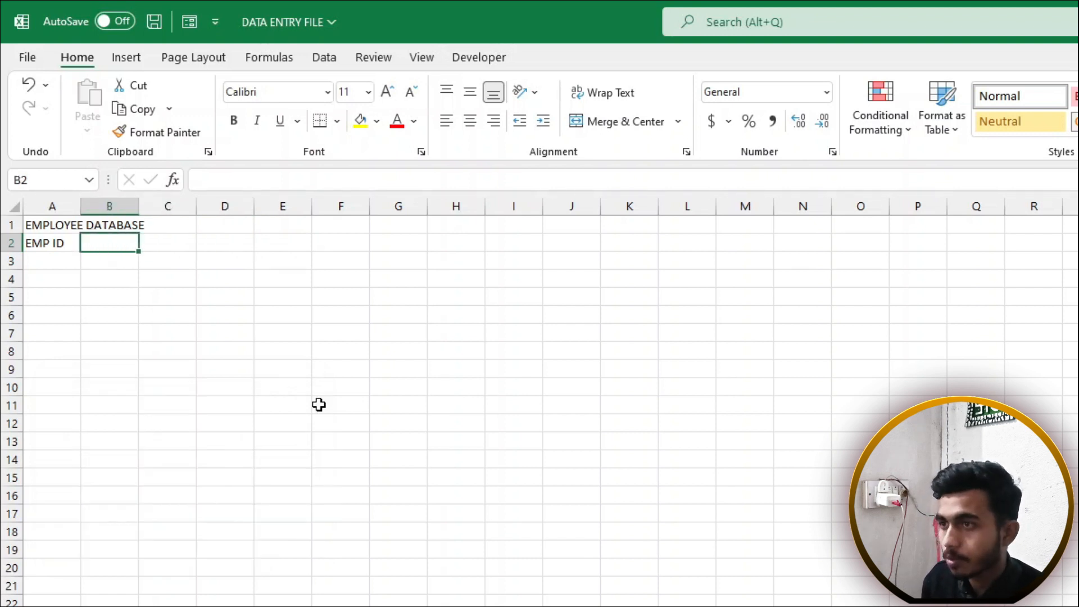
text(EMP NA)
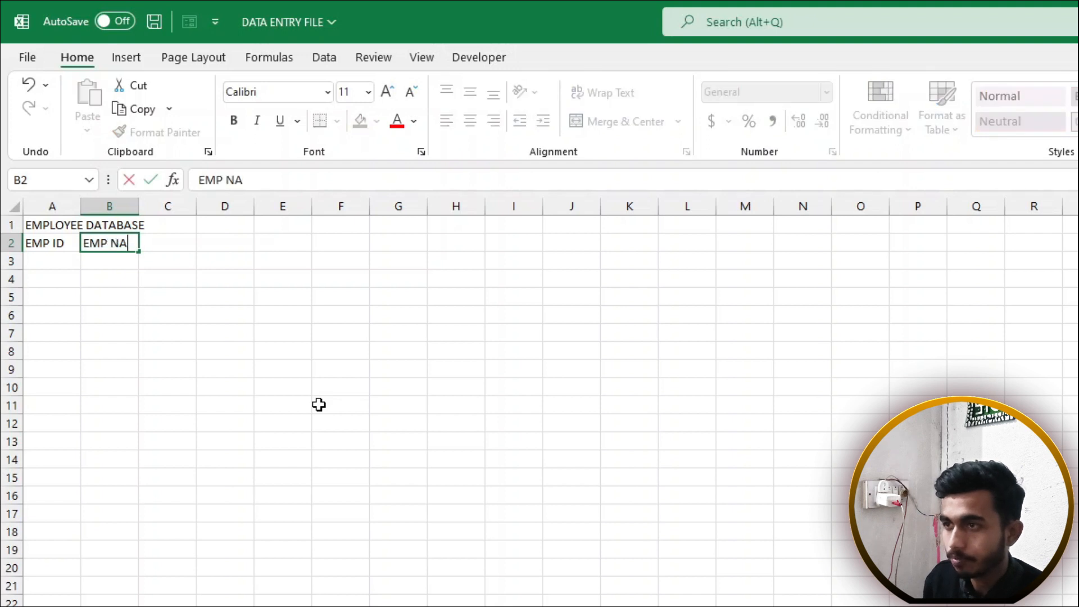
text(ME)
key(Tab)
Add the headings DEPARTMENT, SALARY and CONTACT NO. in C2, D2 and E2
text(DEPART)
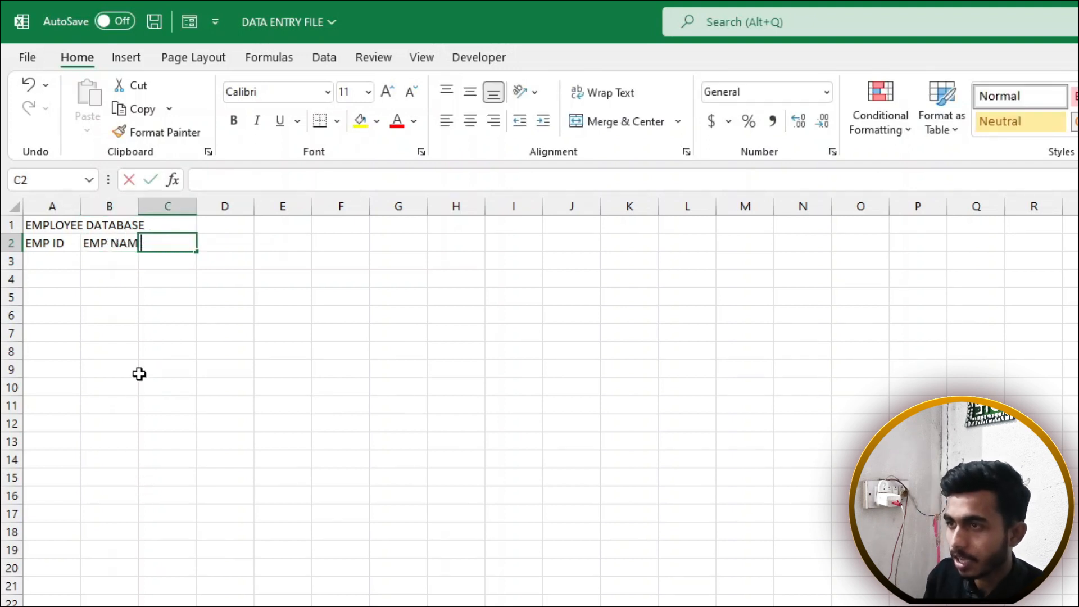
text(MENT)
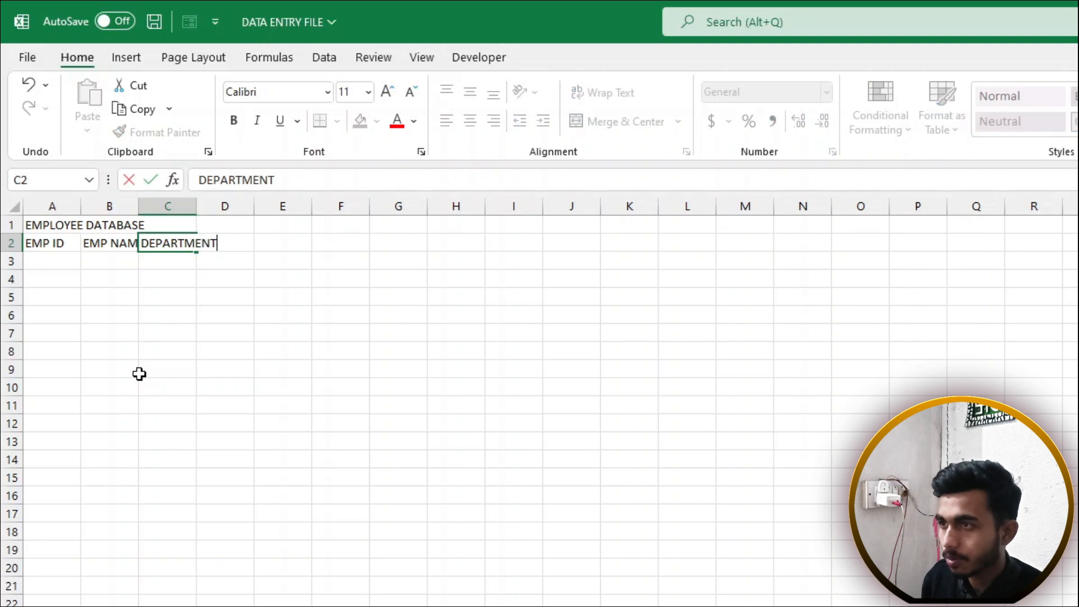
key(Tab)
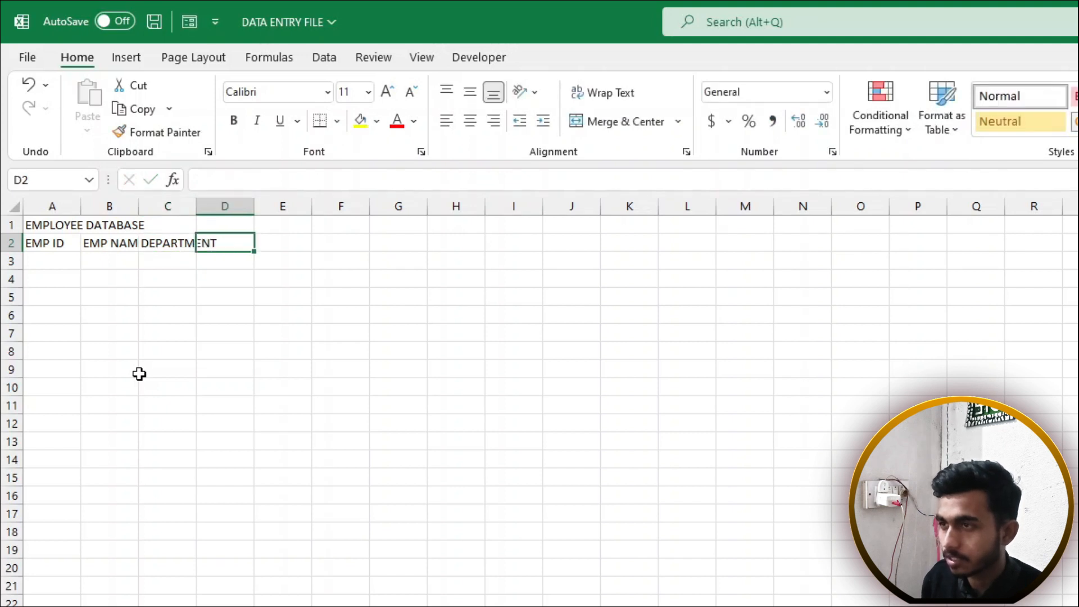
text(SALARY)
key(Tab)
text(CONTACT NO.)
key(Return)
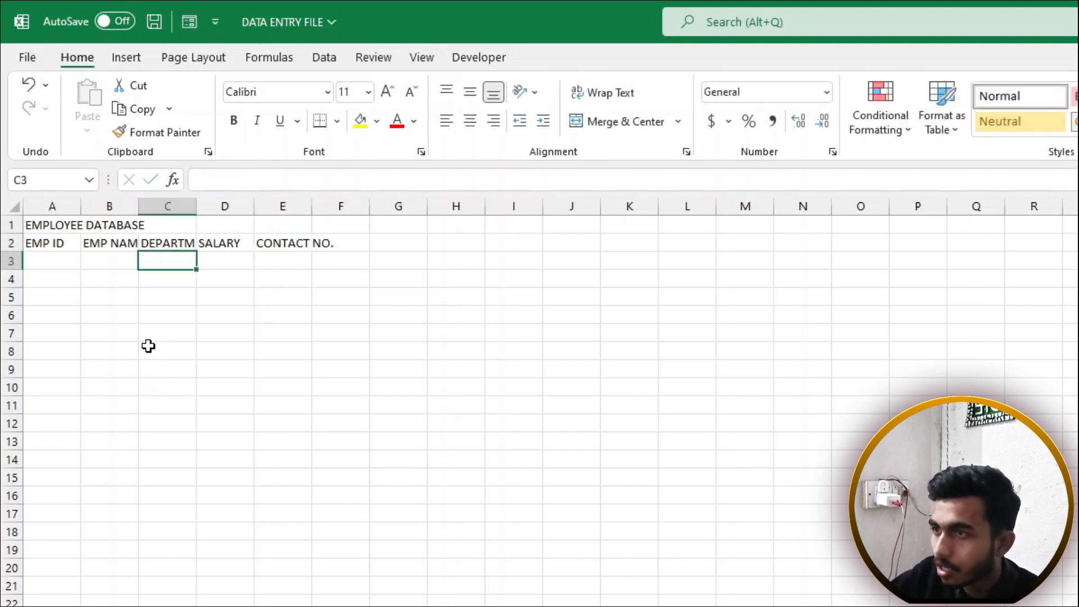
Drag the borders of columns B, C and E wider so EMP NAME, DEPARTMENT and CONTACT NO. fit
click(127, 330)
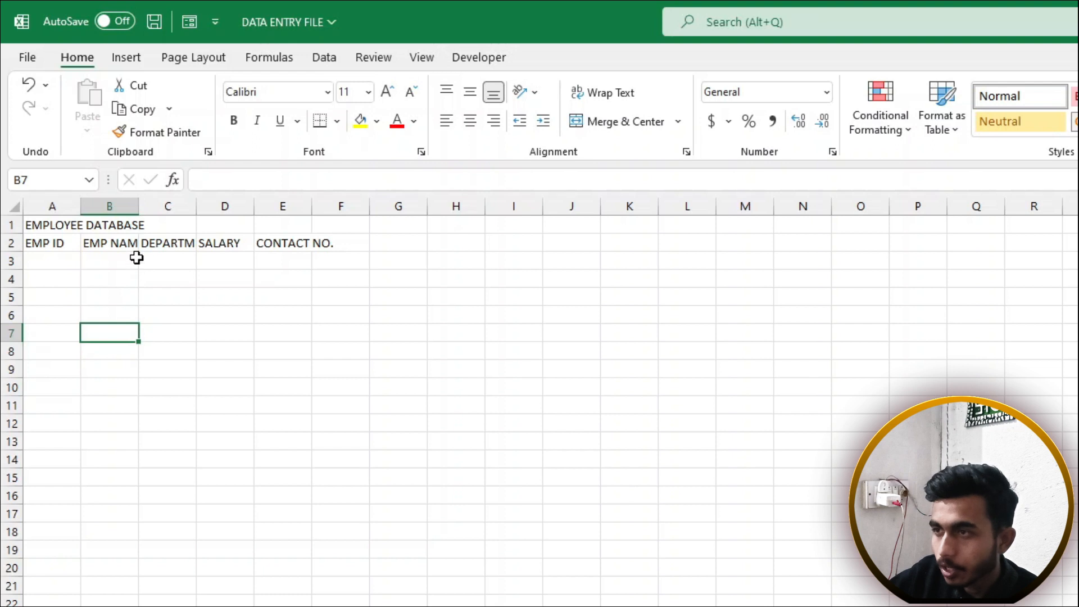
click(115, 243)
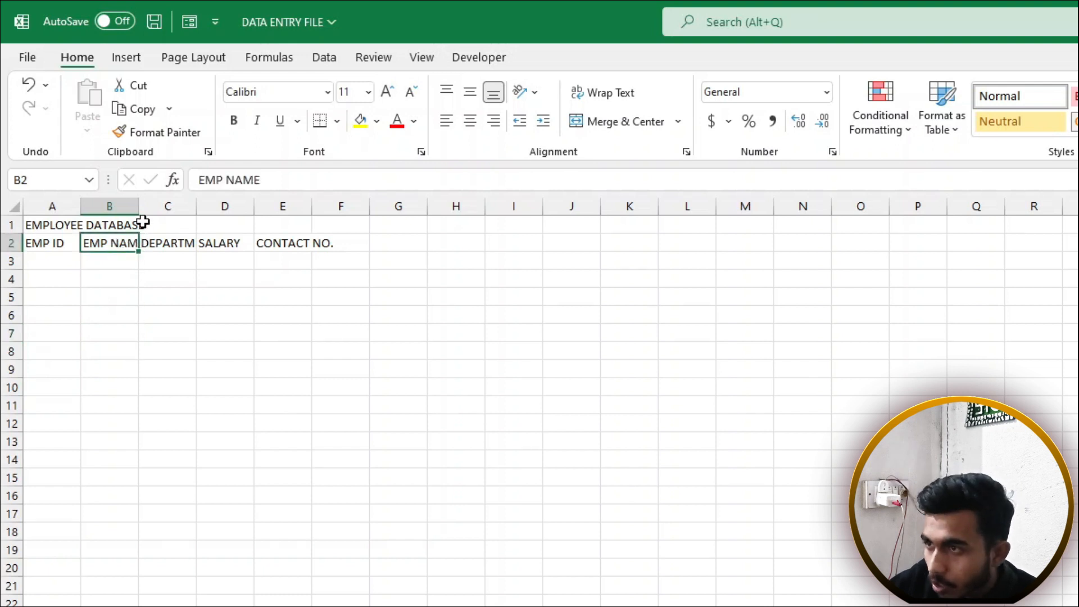
drag(140, 206, 159, 206)
click(212, 208)
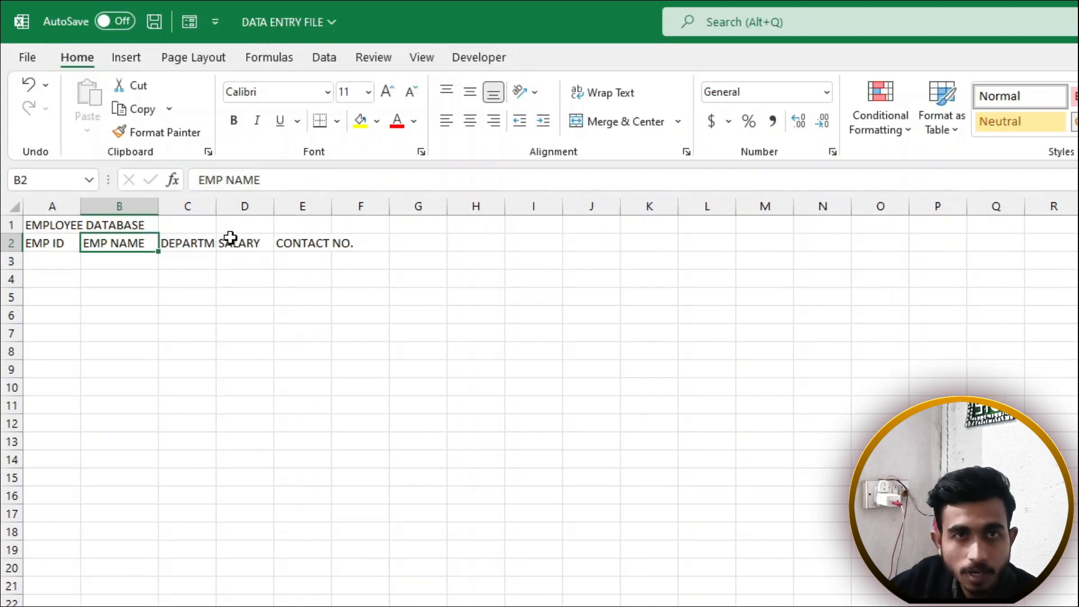
drag(220, 208, 266, 198)
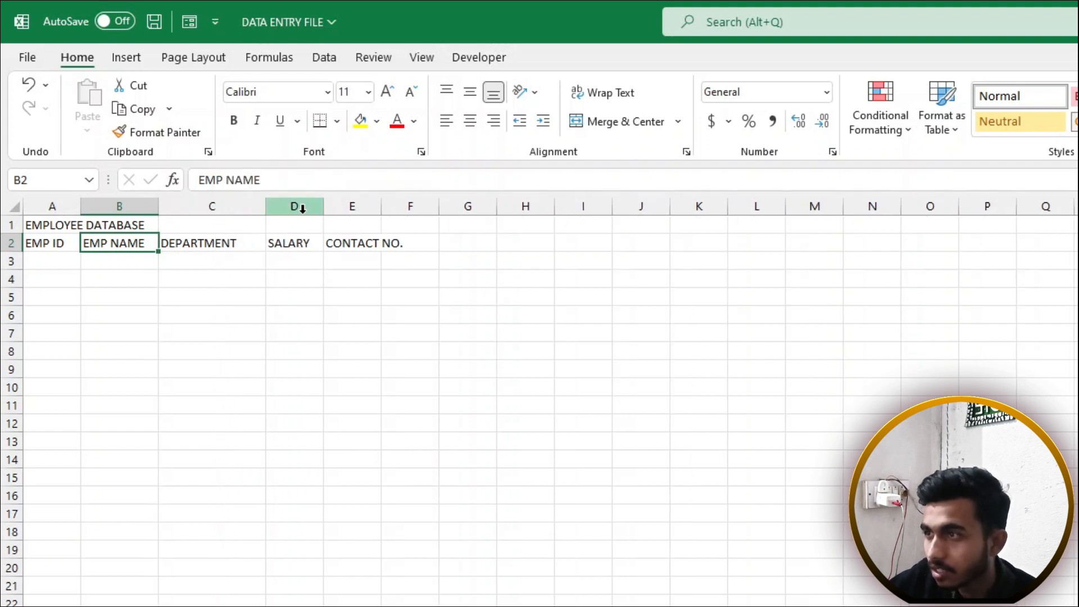
drag(383, 210, 426, 207)
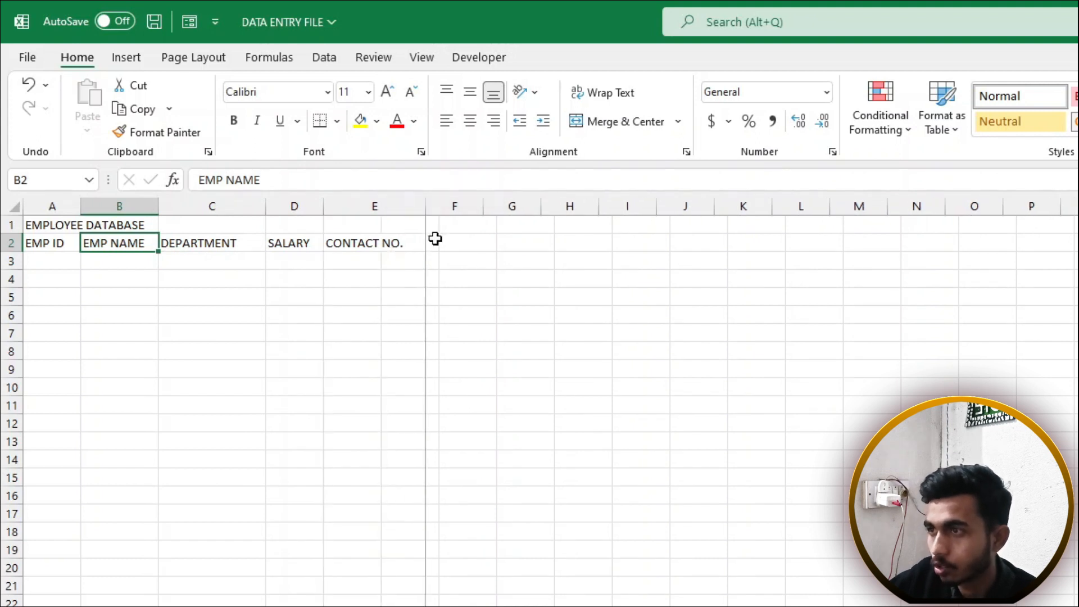
click(414, 293)
click(52, 259)
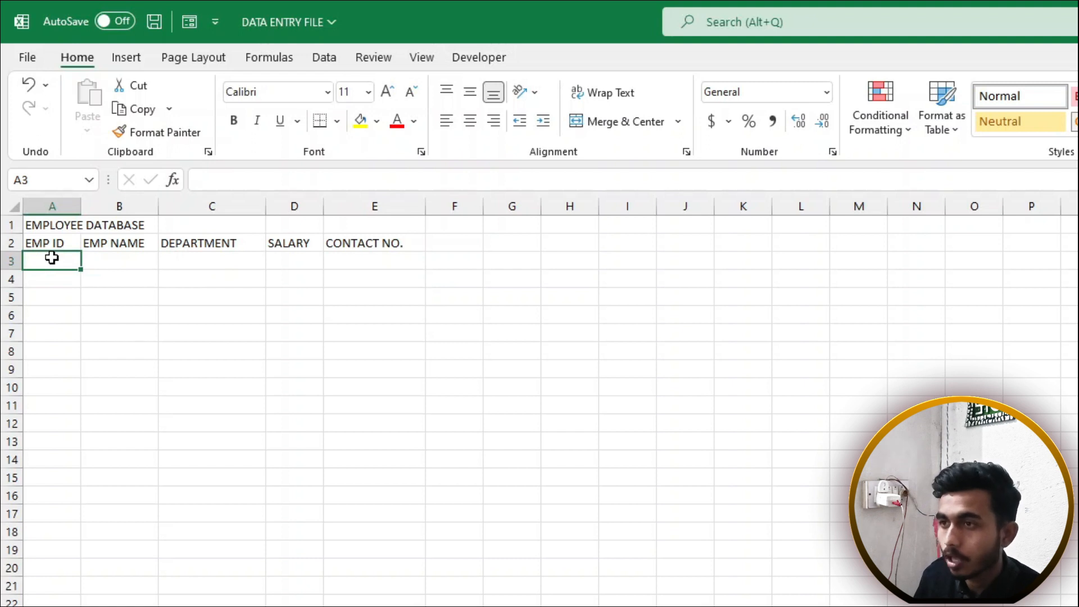
Enter A0141, A0142, A0143 and A0145 down column A starting at A3
text(A0141)
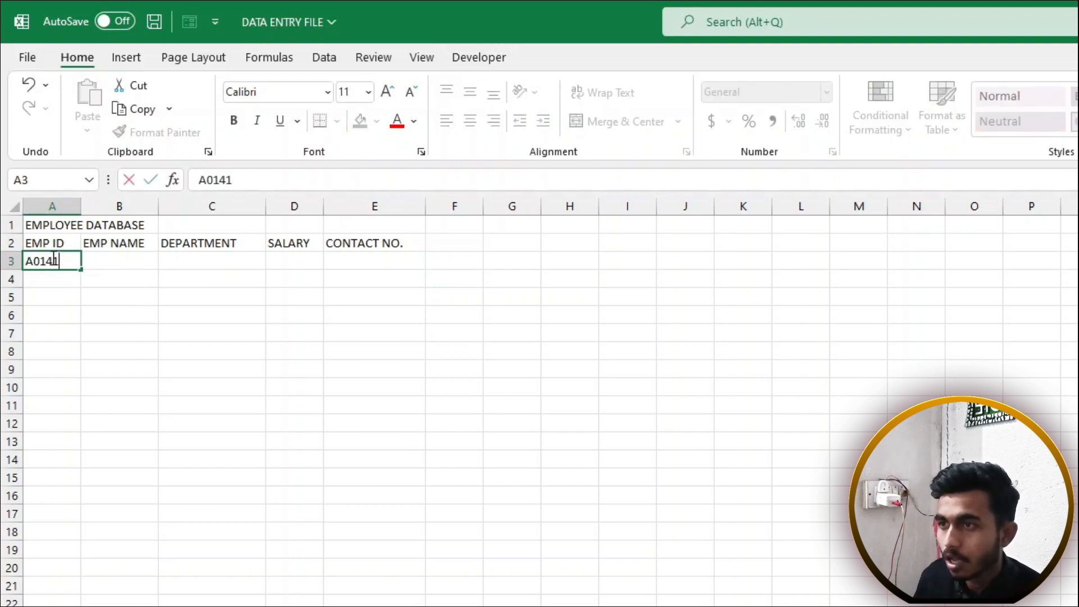
key(Return)
text(A0141)
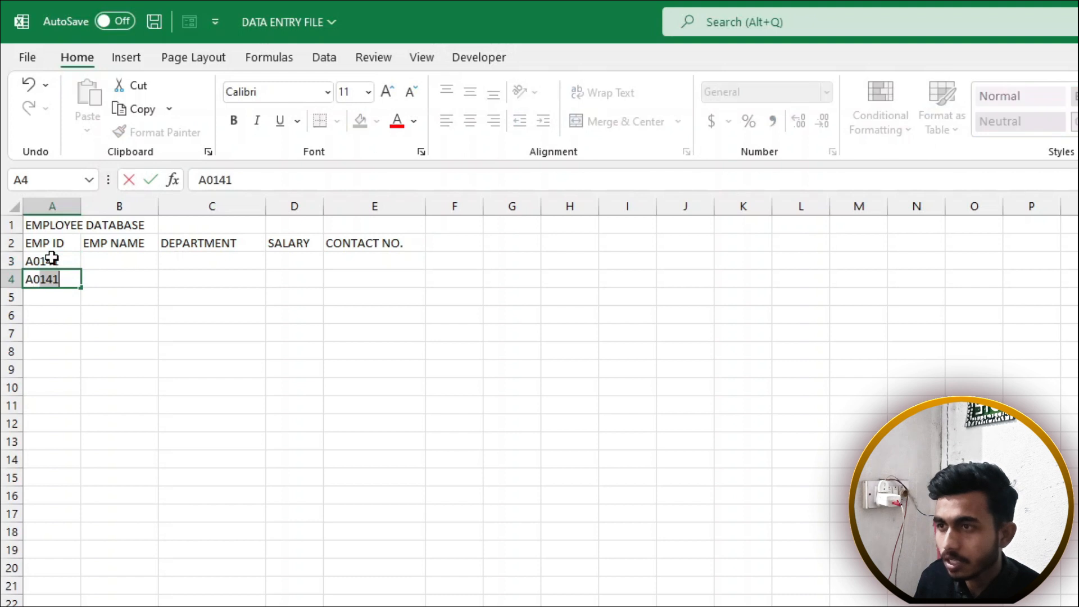
text(2)
key(Return)
text(A01)
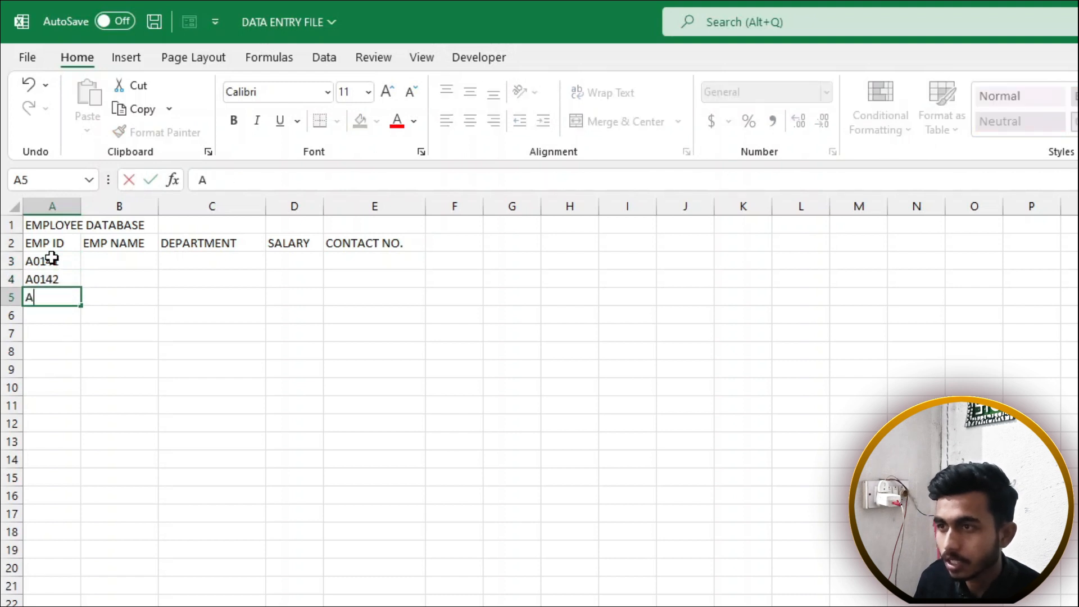
text(43)
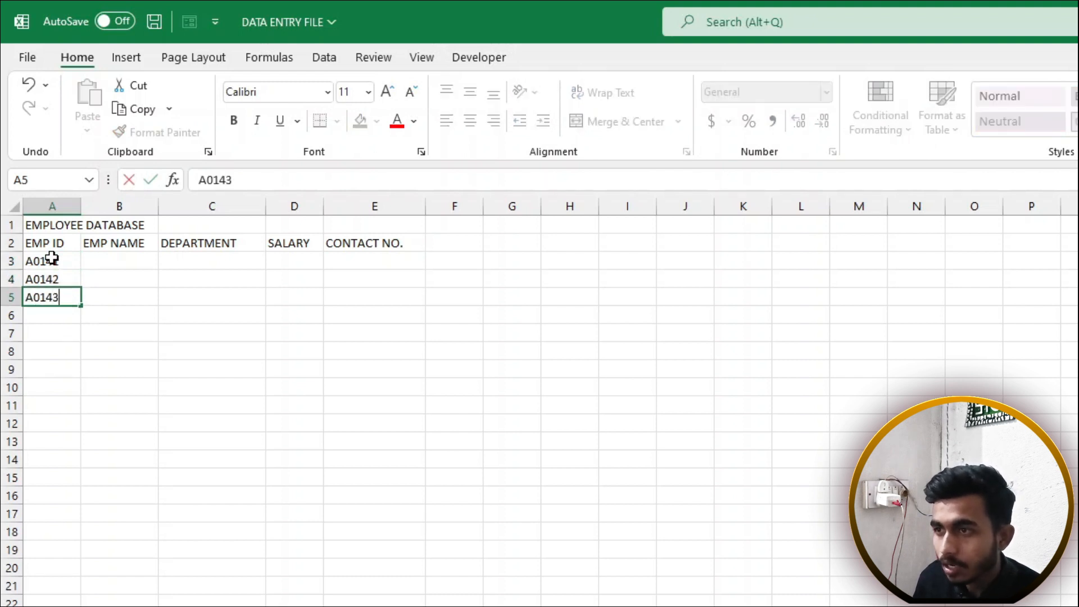
key(Return)
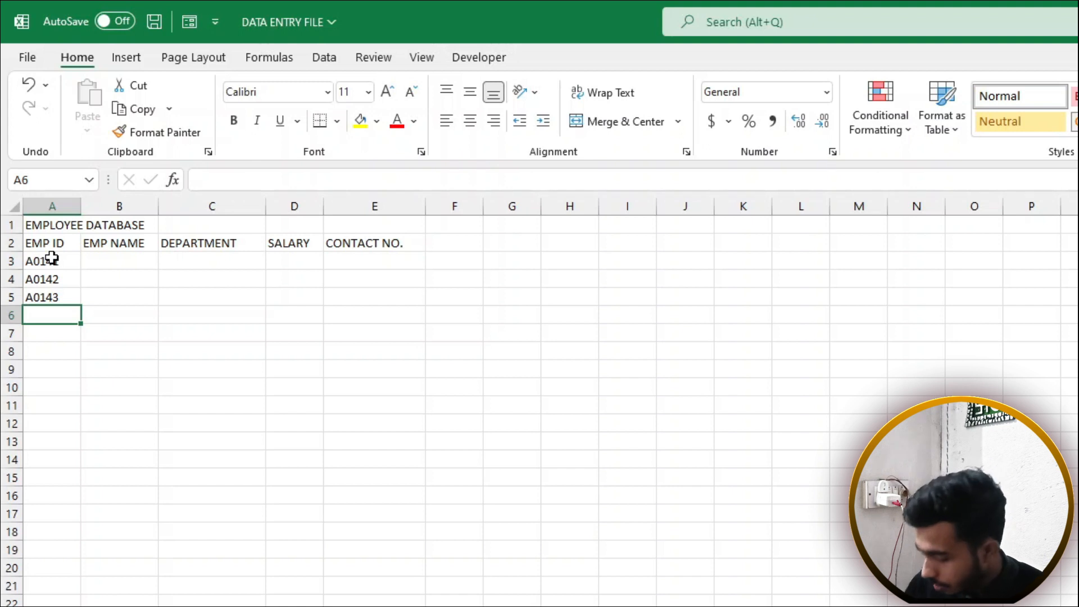
text(A0145)
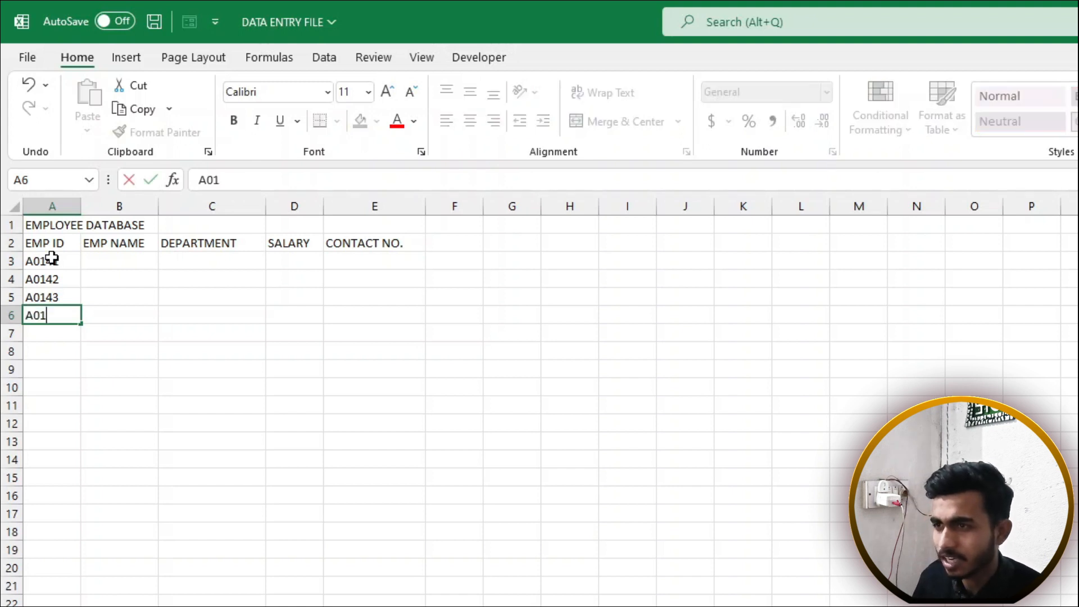
key(Tab)
key(Up)
key(Up)
key(Up)
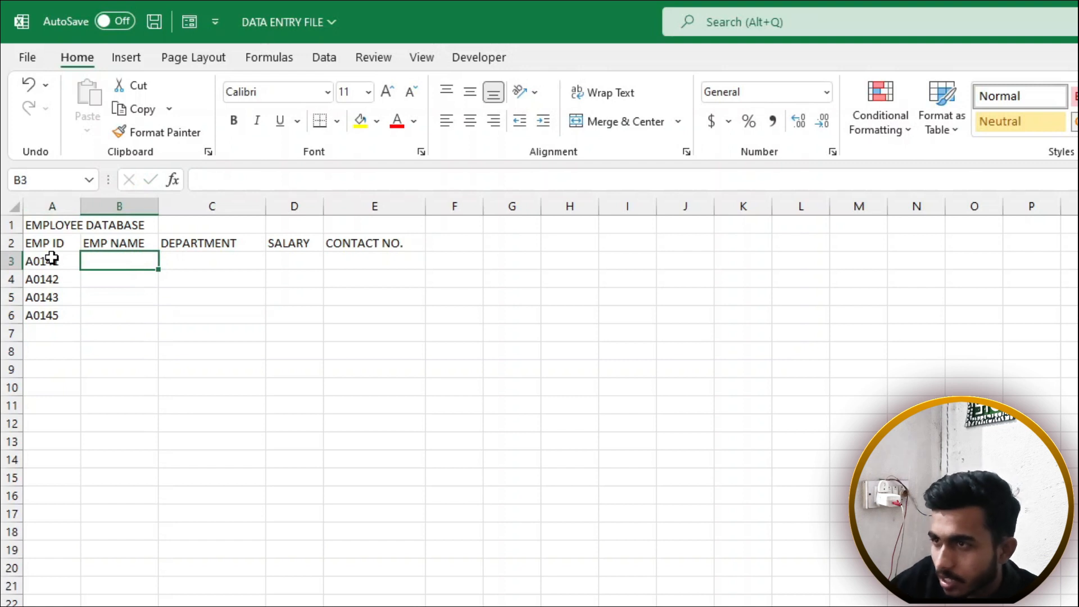
Fill B3:E3 with the first employee's name, SALES, 12000 and their contact number
click(50, 279)
click(67, 264)
click(108, 262)
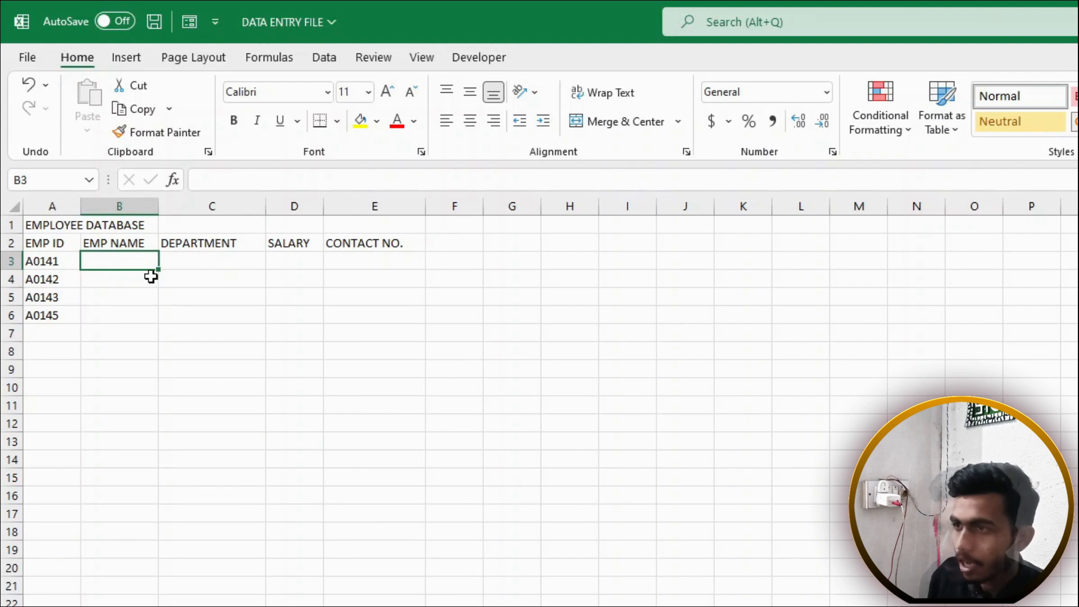
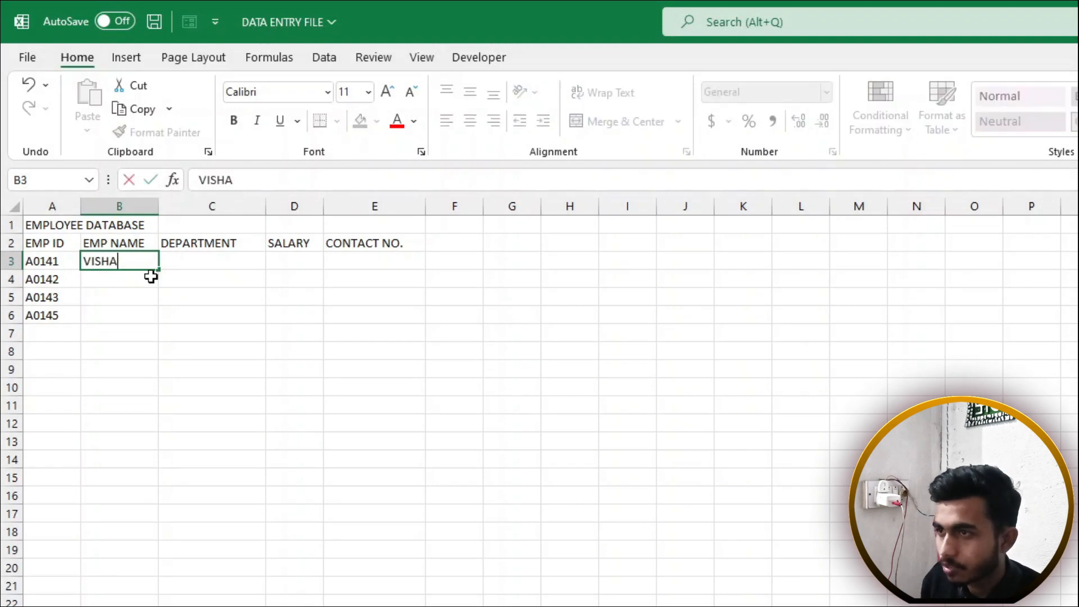
key(Tab)
text(SALES)
key(Tab)
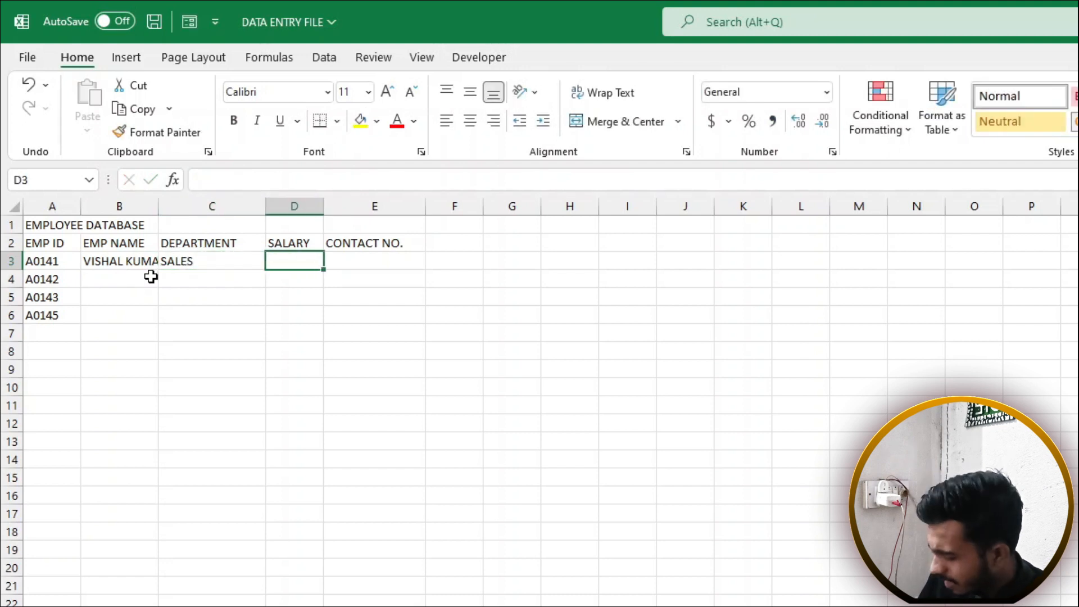
text(12000)
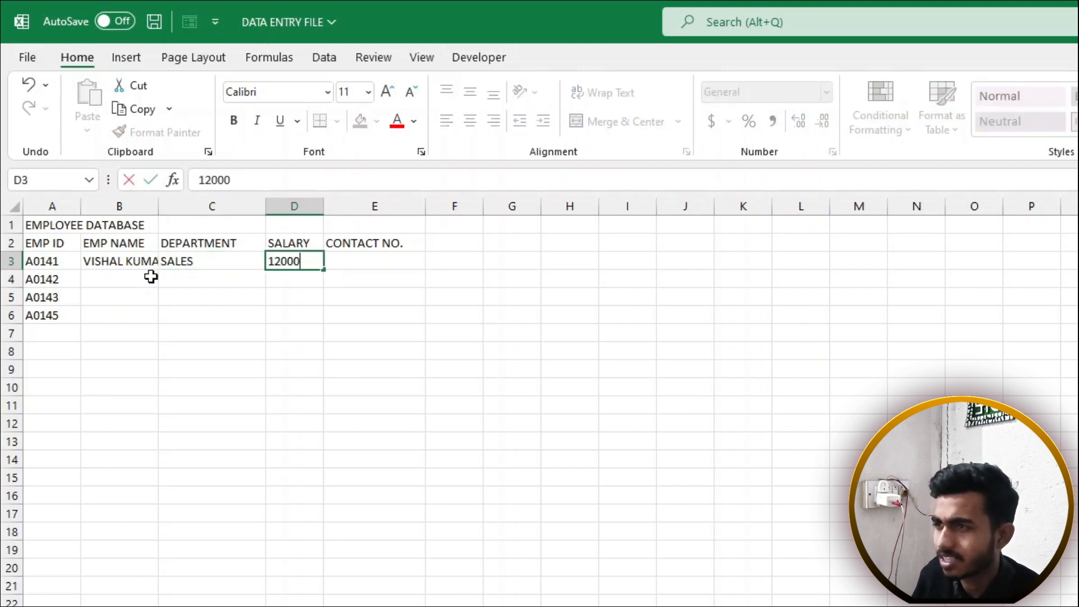
key(Tab)
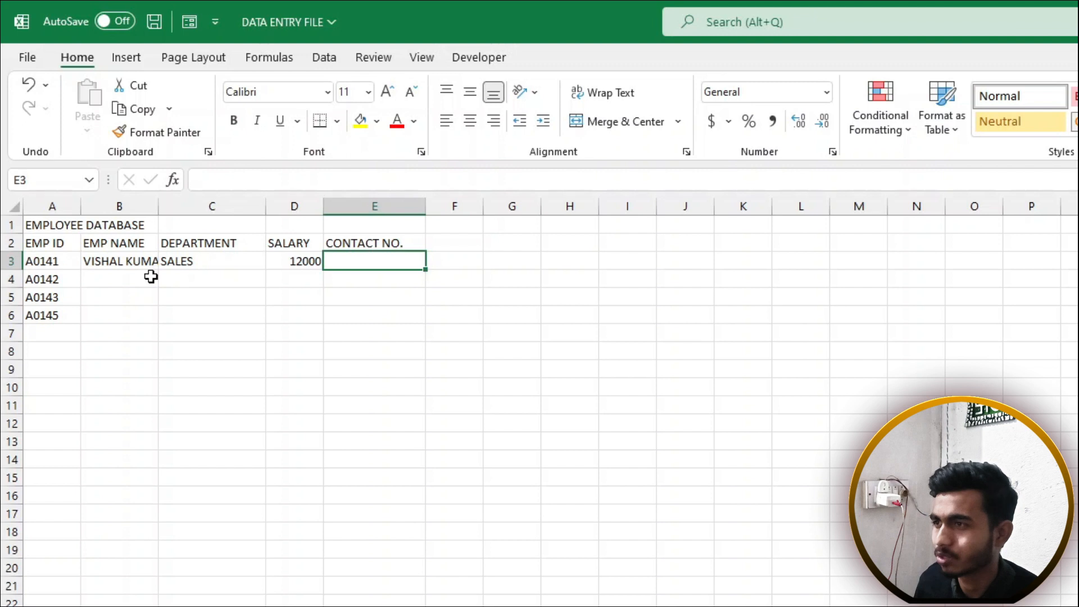
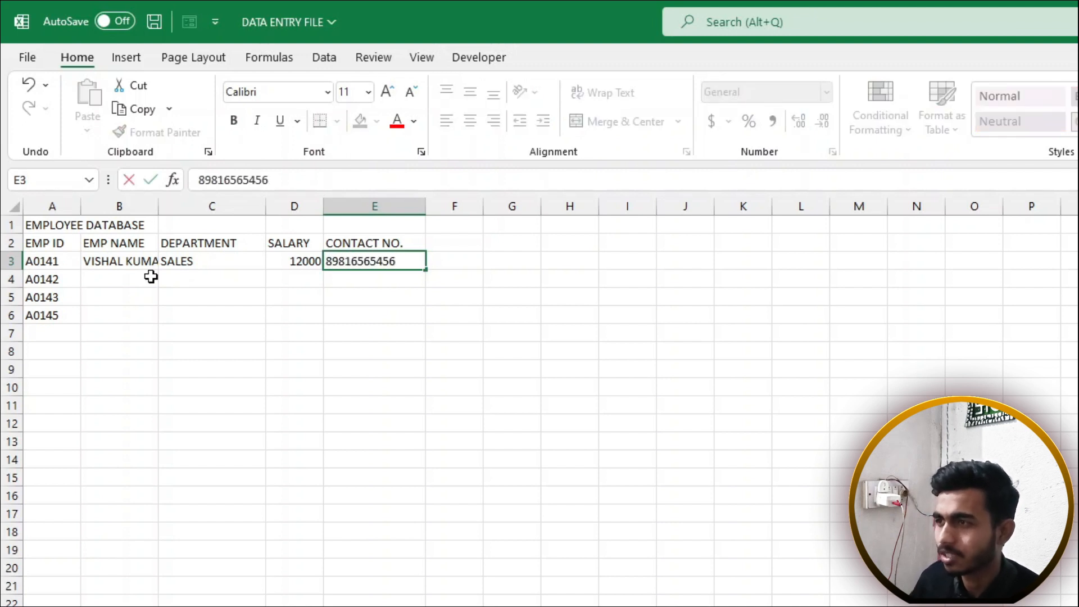
click(151, 277)
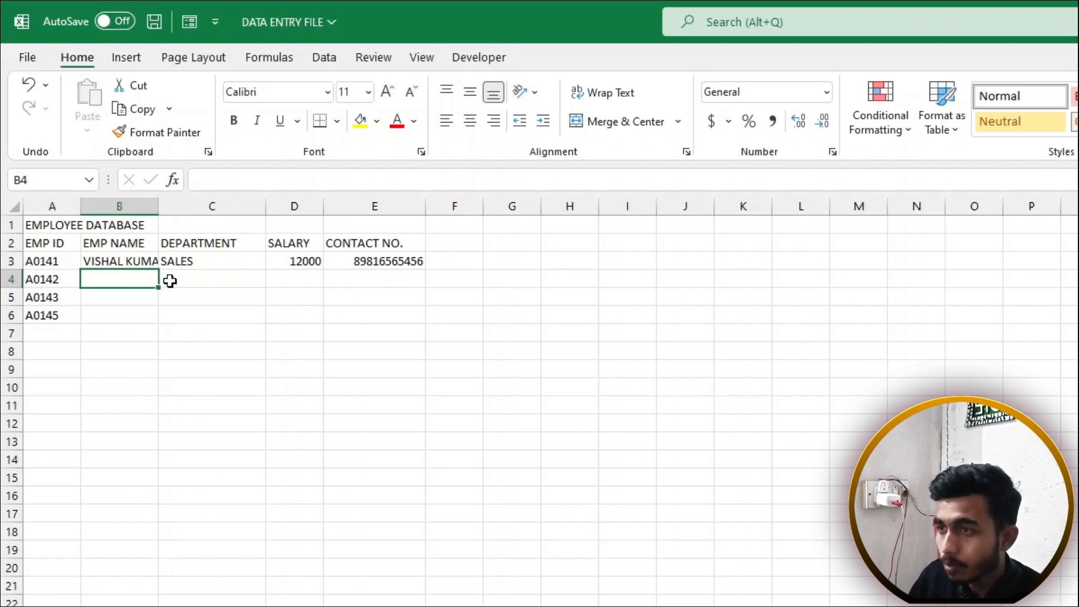
key(Down)
key(Down)
key(Down)
key(Down)
key(Down)
key(Down)
key(Down)
key(Down)
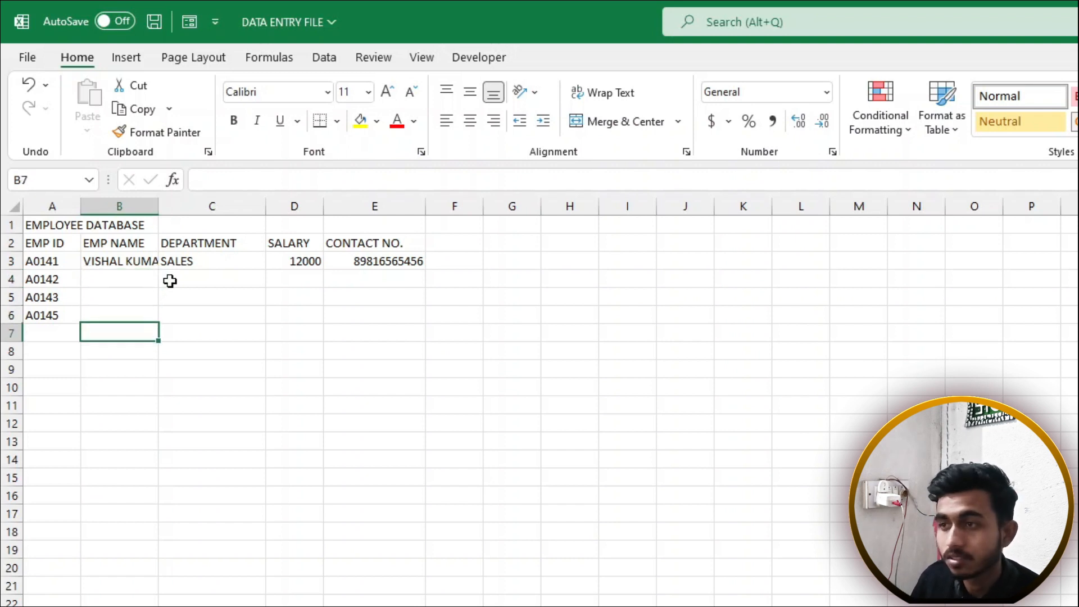
key(Up)
key(Up)
key(Up)
key(Up)
key(Up)
key(Up)
key(Up)
key(Up)
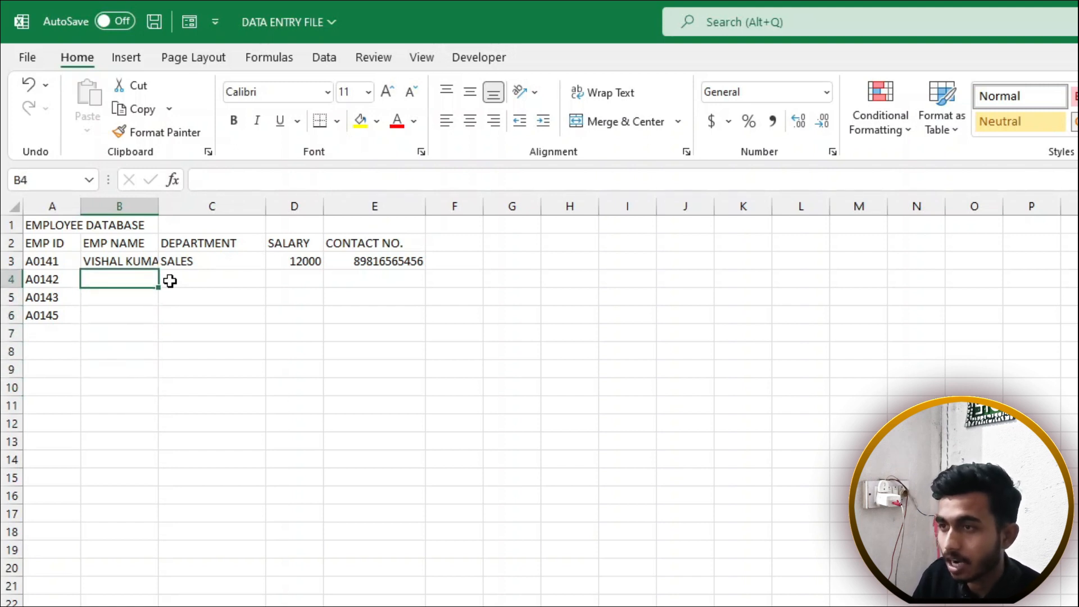
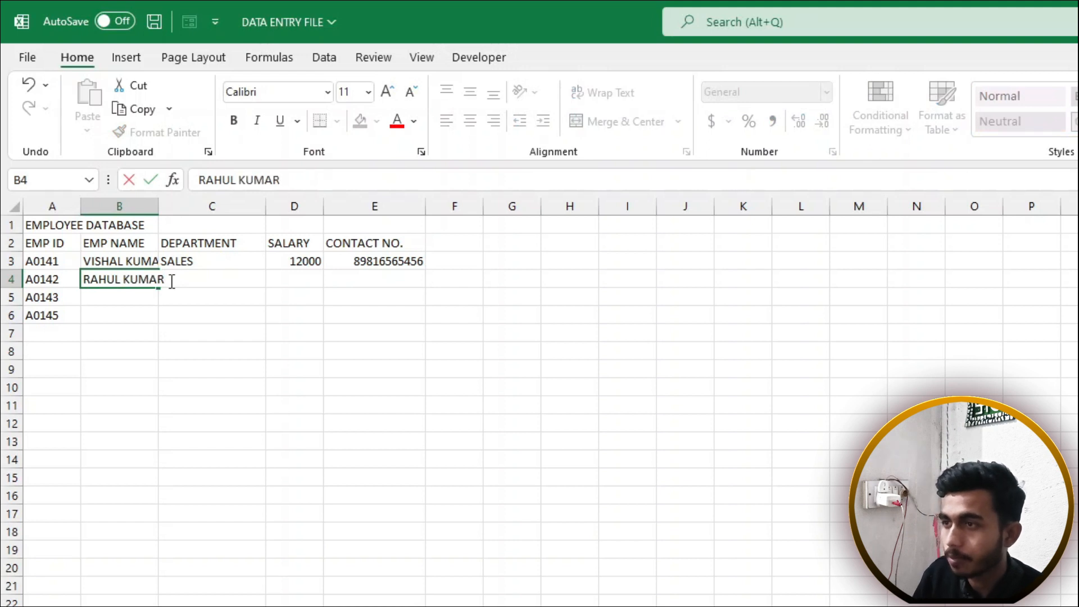
Enter the second employee's name in B4 and SALES as the department in C4
click(170, 281)
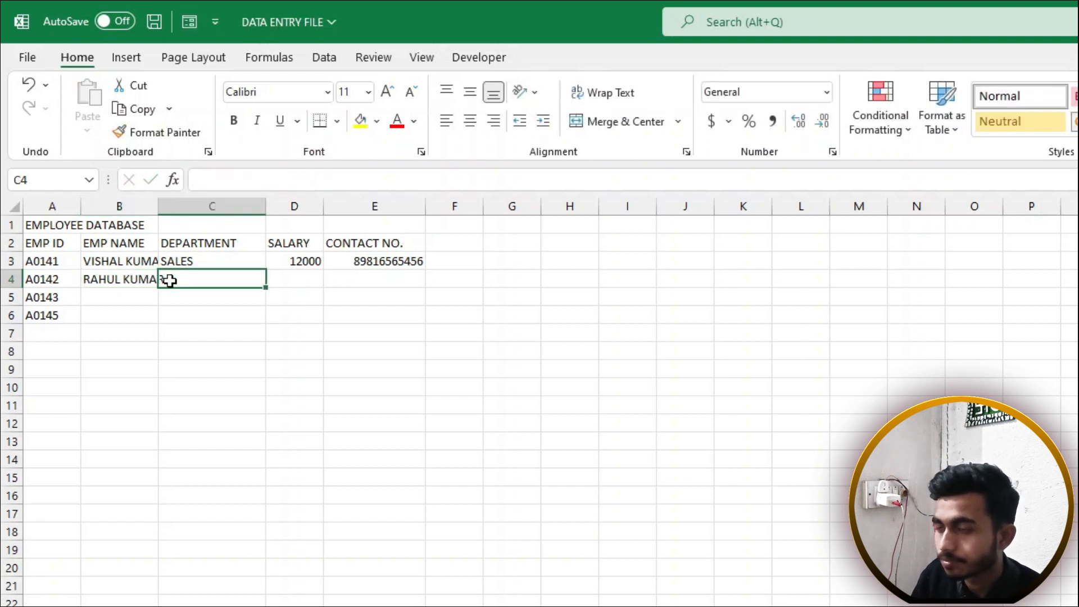
text(M)
key(BackSpace)
text(SALES)
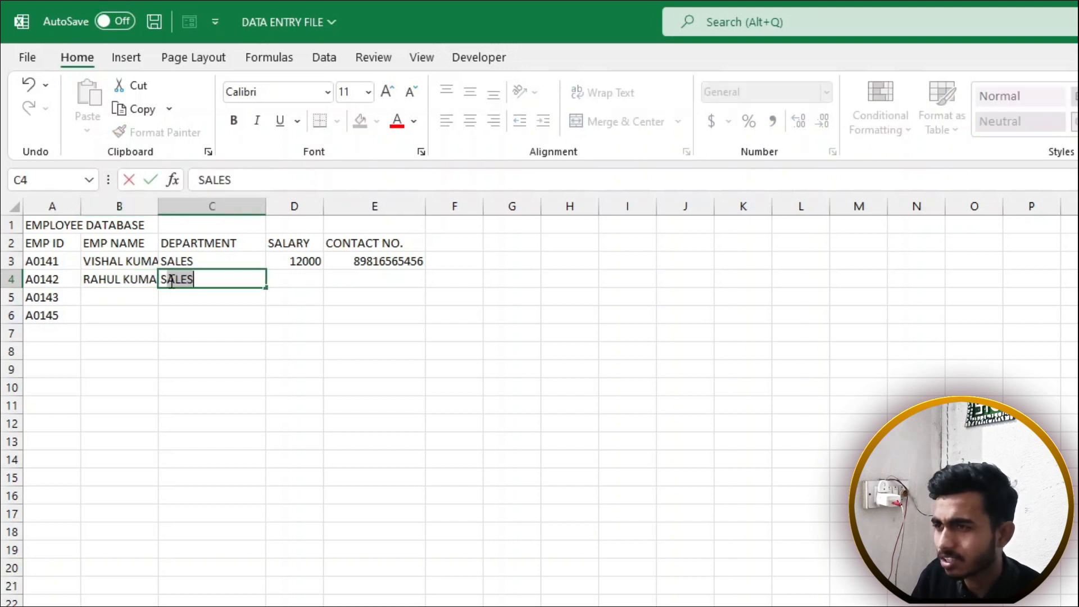
key(Tab)
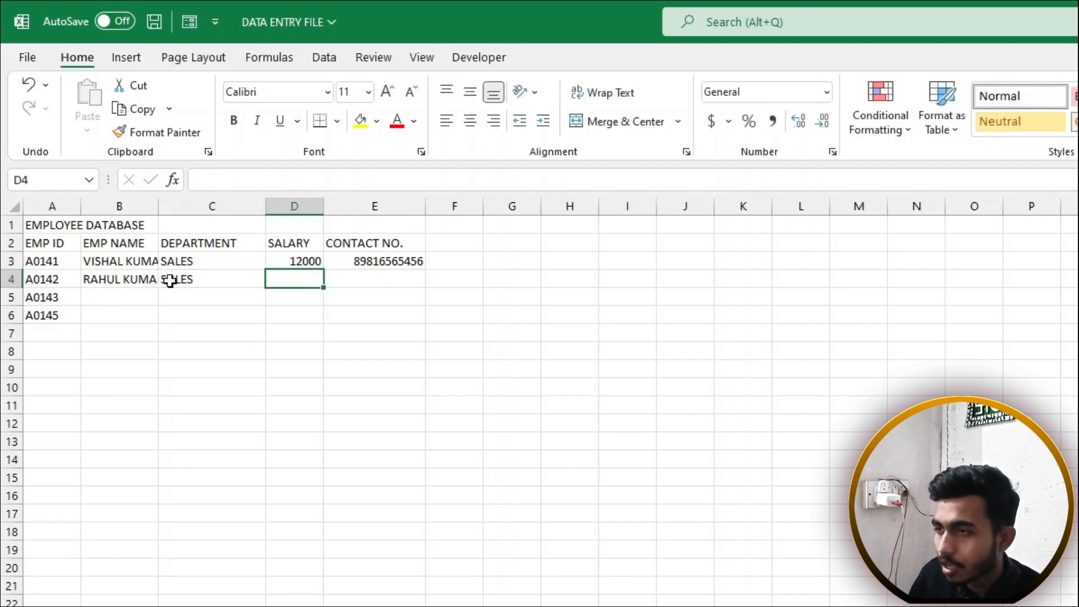
click(171, 281)
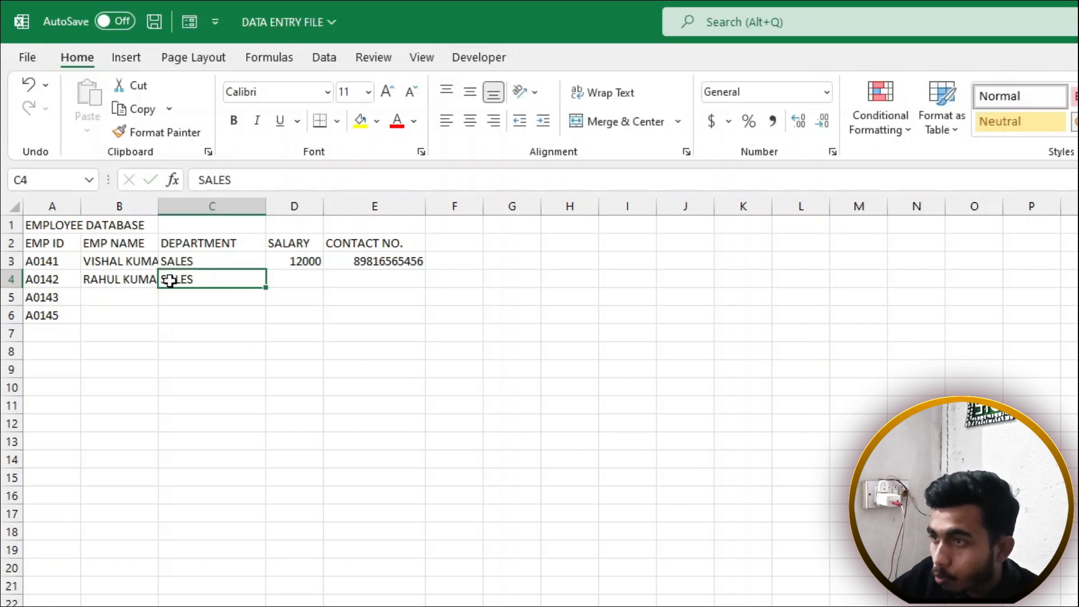
Check the SALES entry, then add salary 15000 and the contact number in row 4
double_click(217, 277)
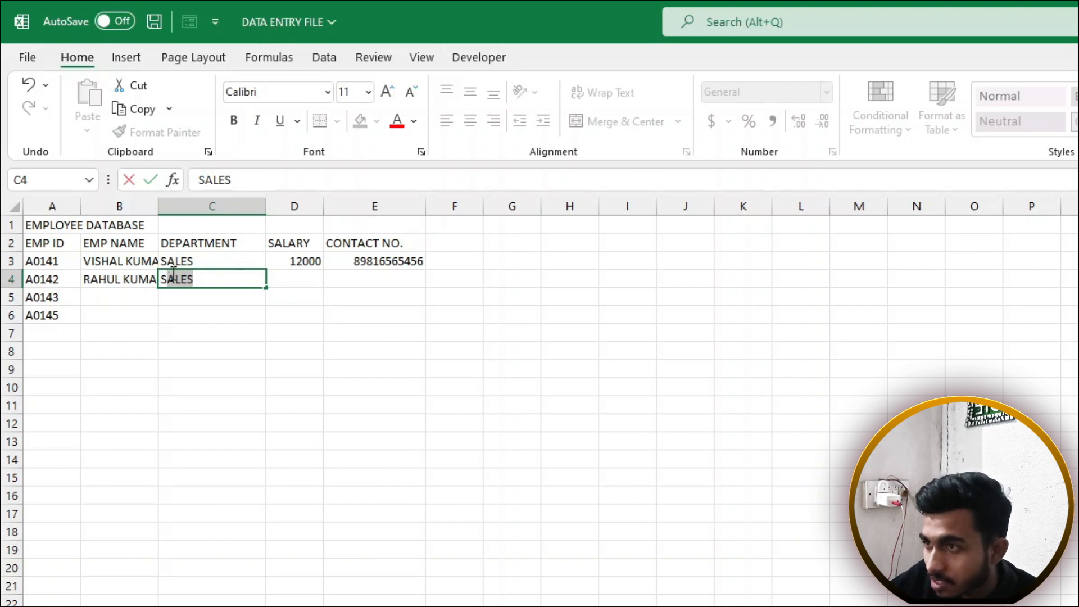
drag(168, 277, 197, 279)
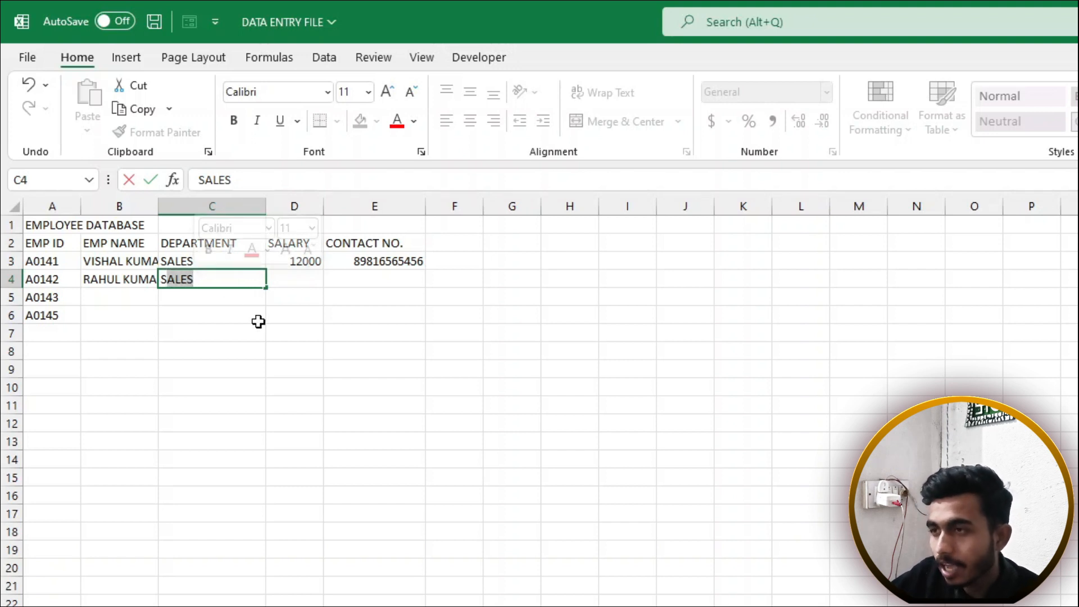
key(Tab)
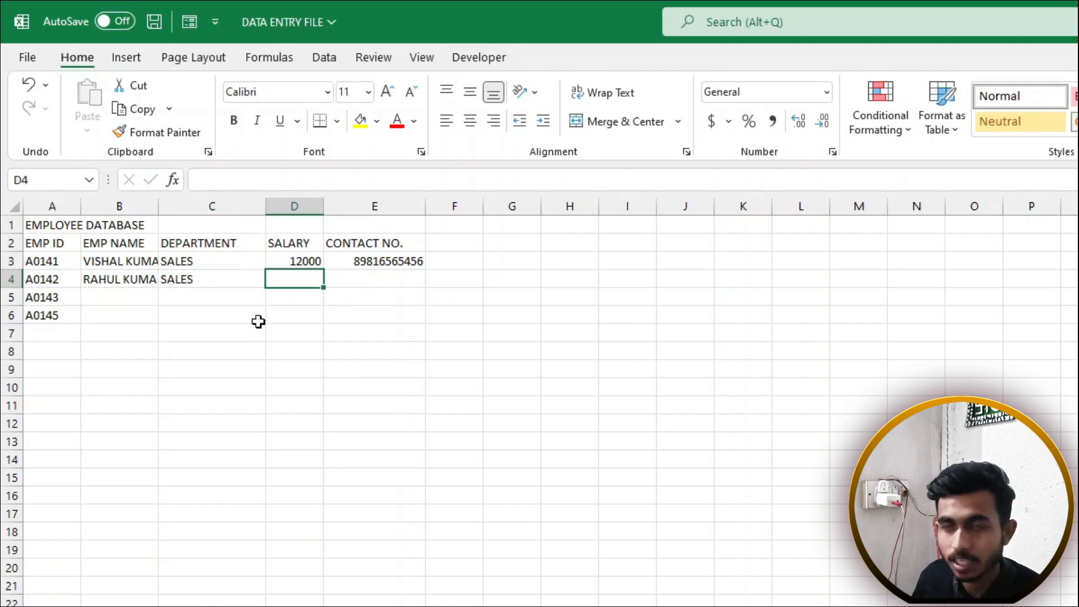
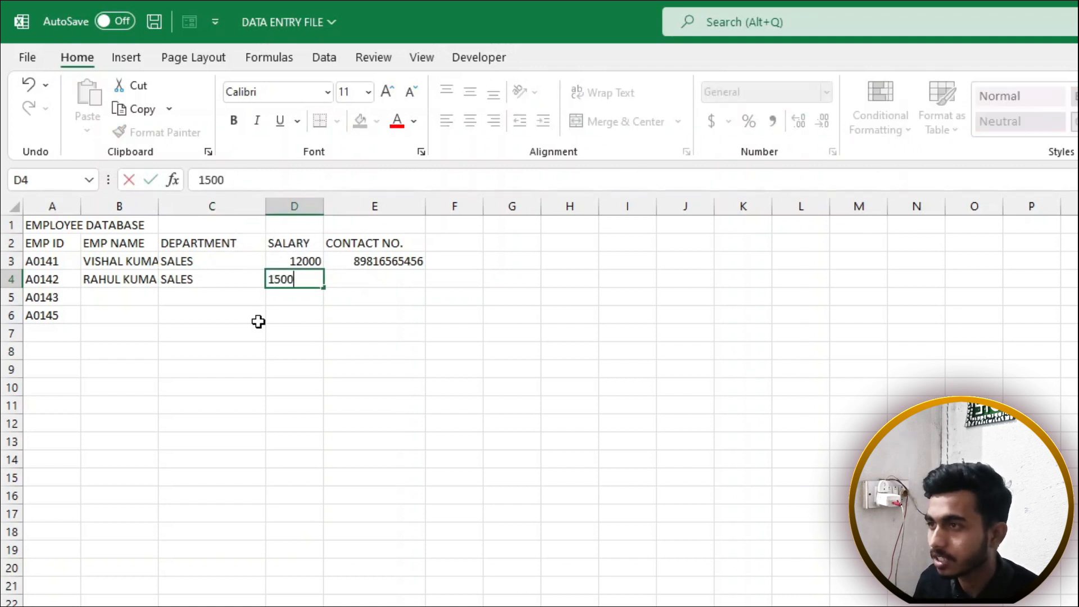
key(Tab)
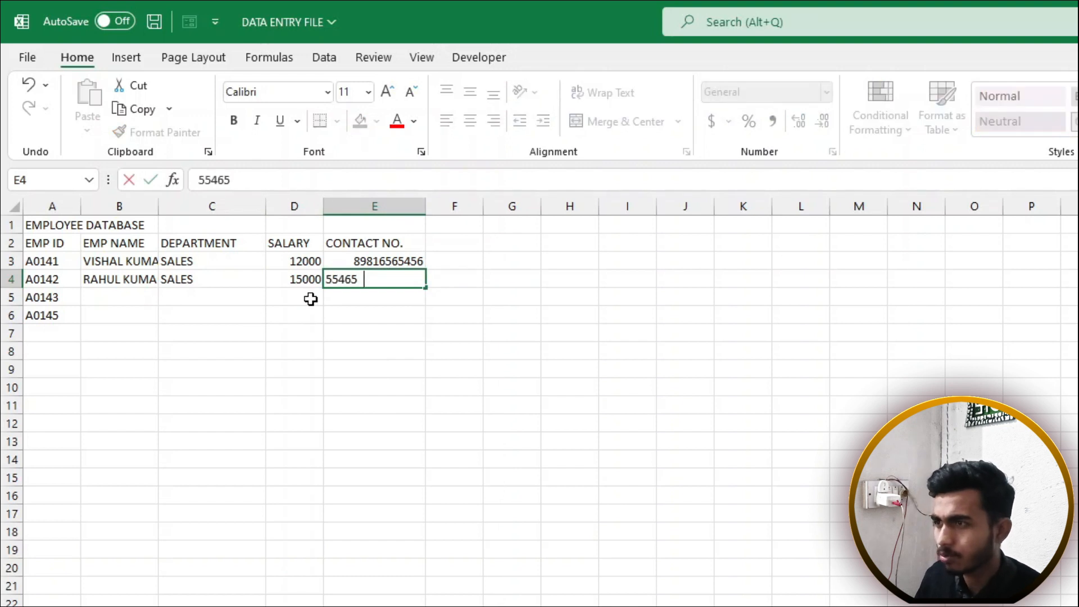
key(Return)
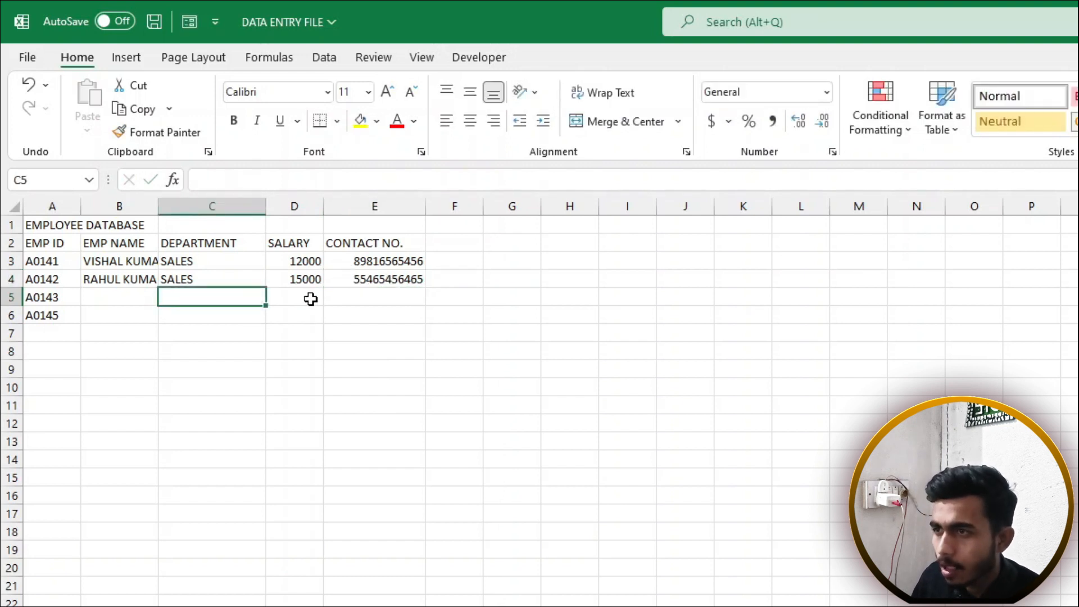
Fill row 5 with a name, MARKETING, 16000 and a contact number, widening column B
key(Left)
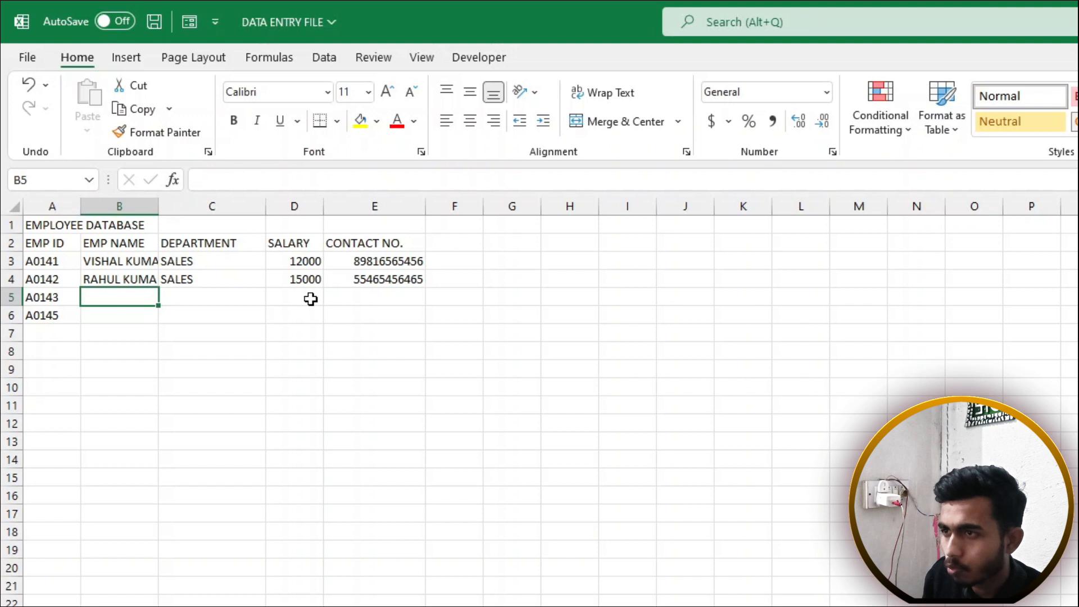
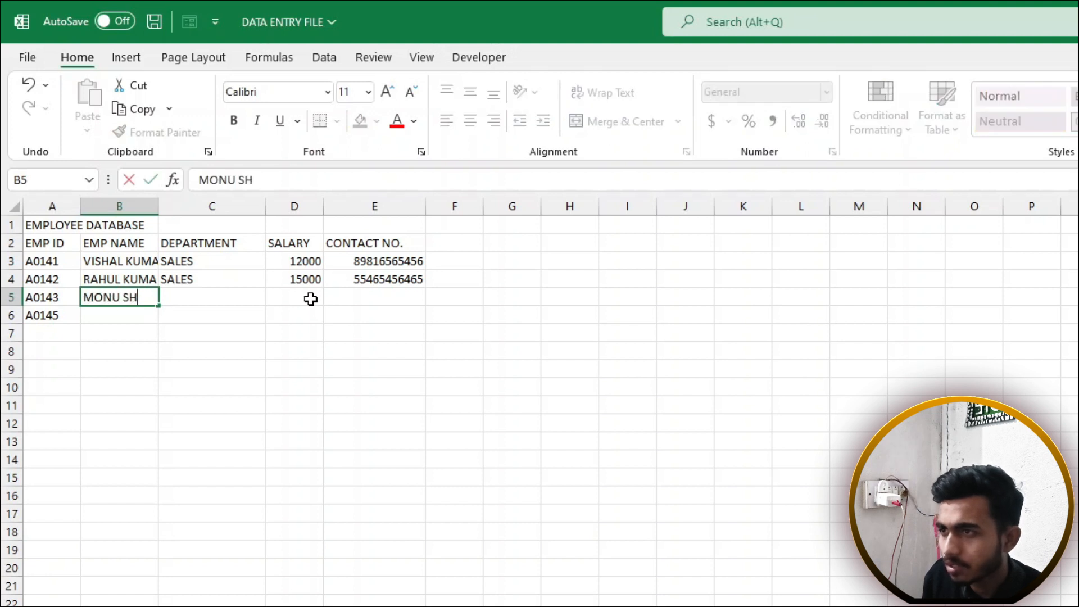
key(Tab)
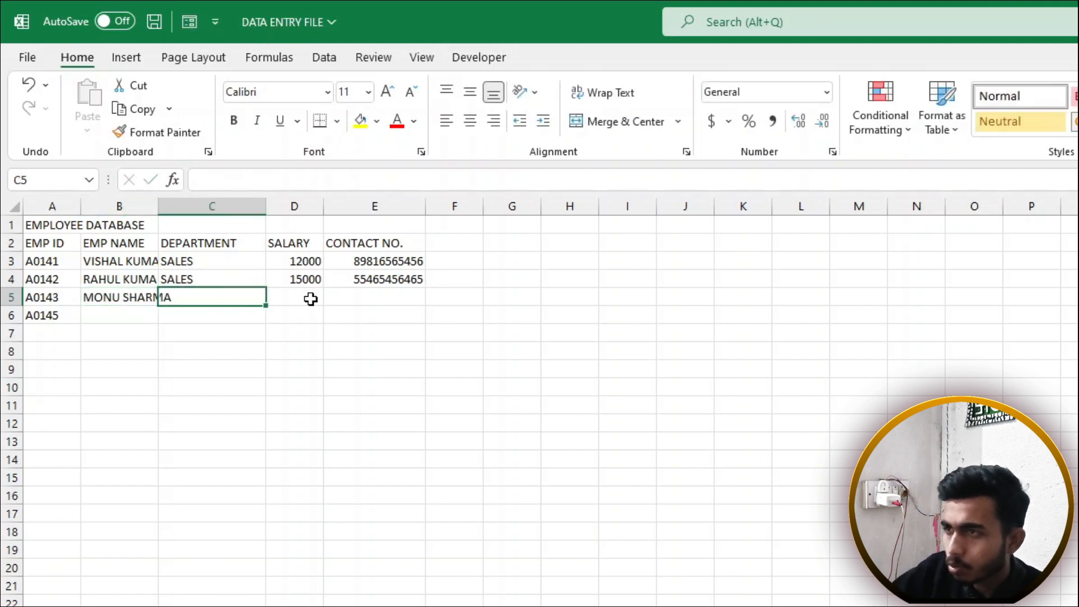
drag(158, 206, 187, 205)
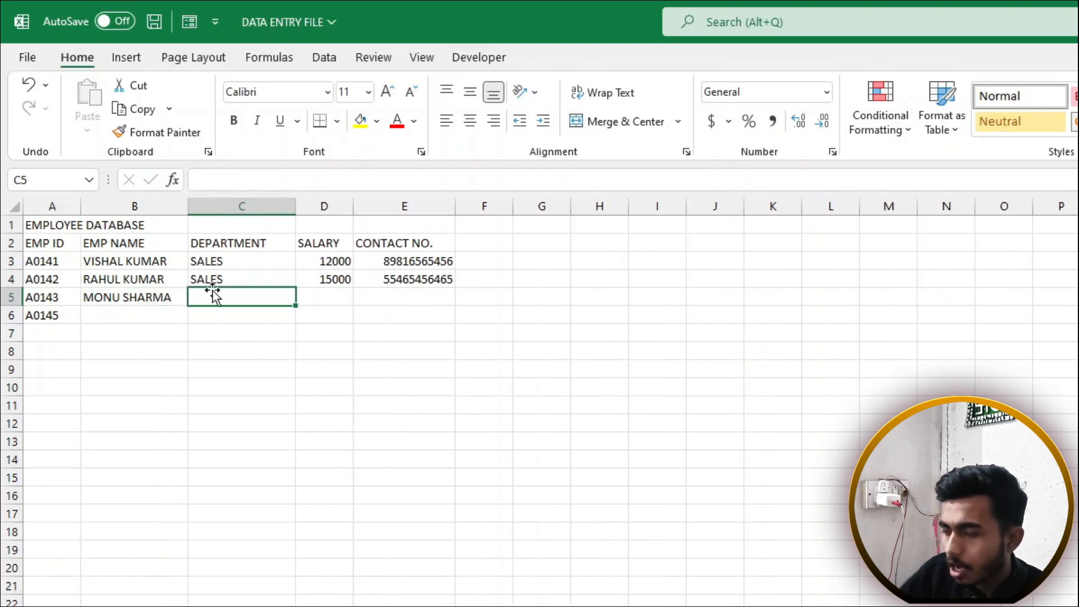
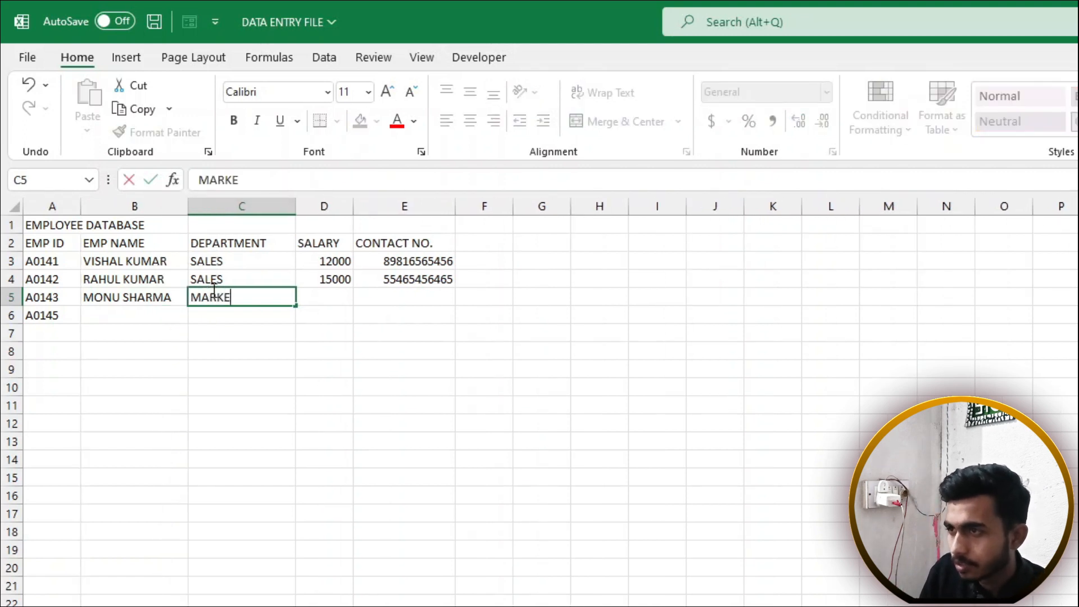
key(Tab)
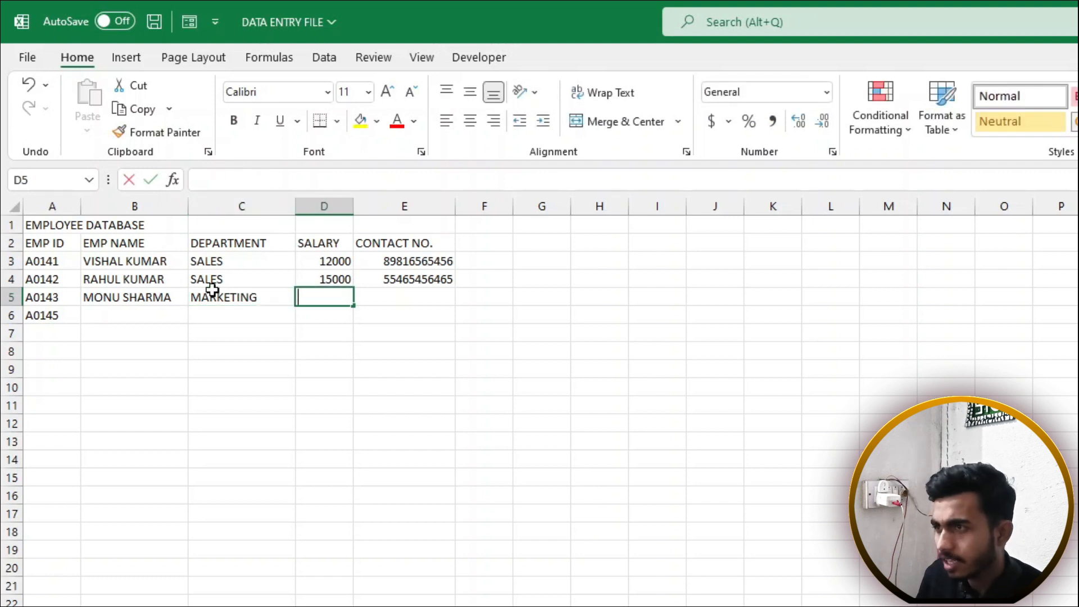
key(Tab)
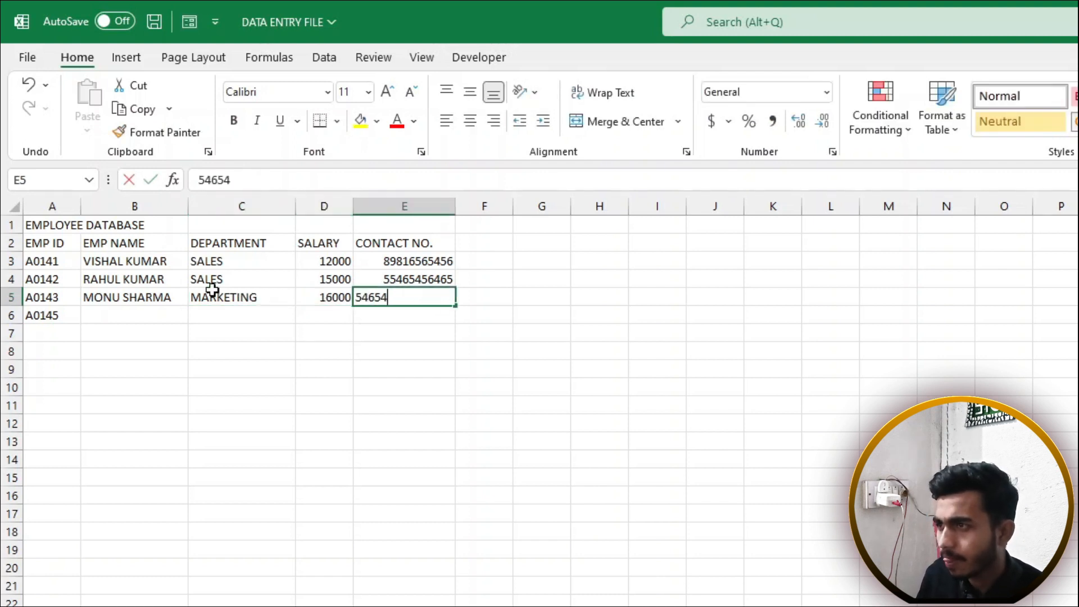
key(Return)
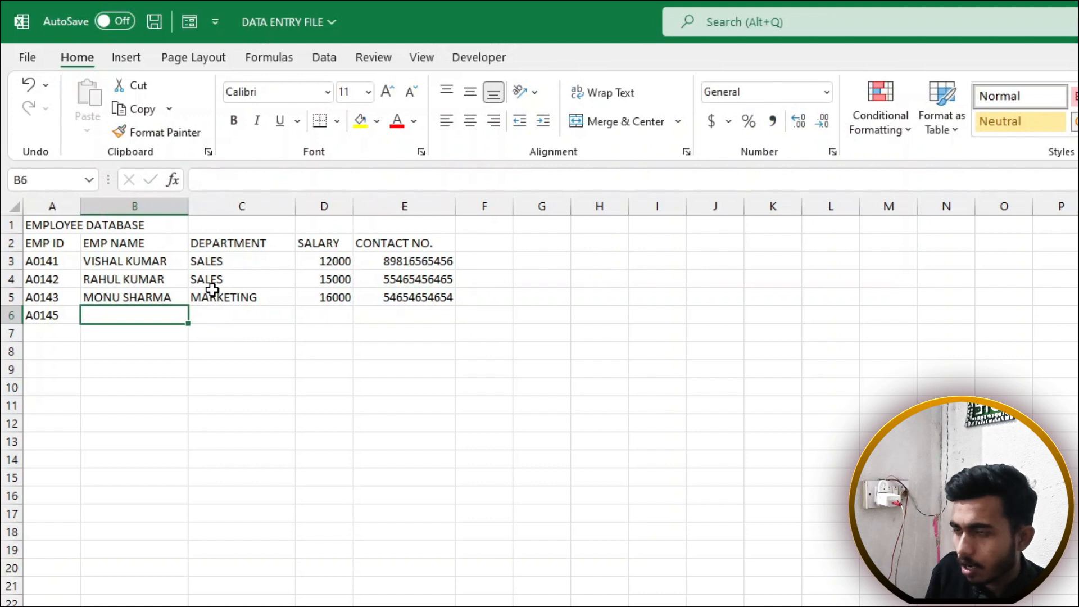
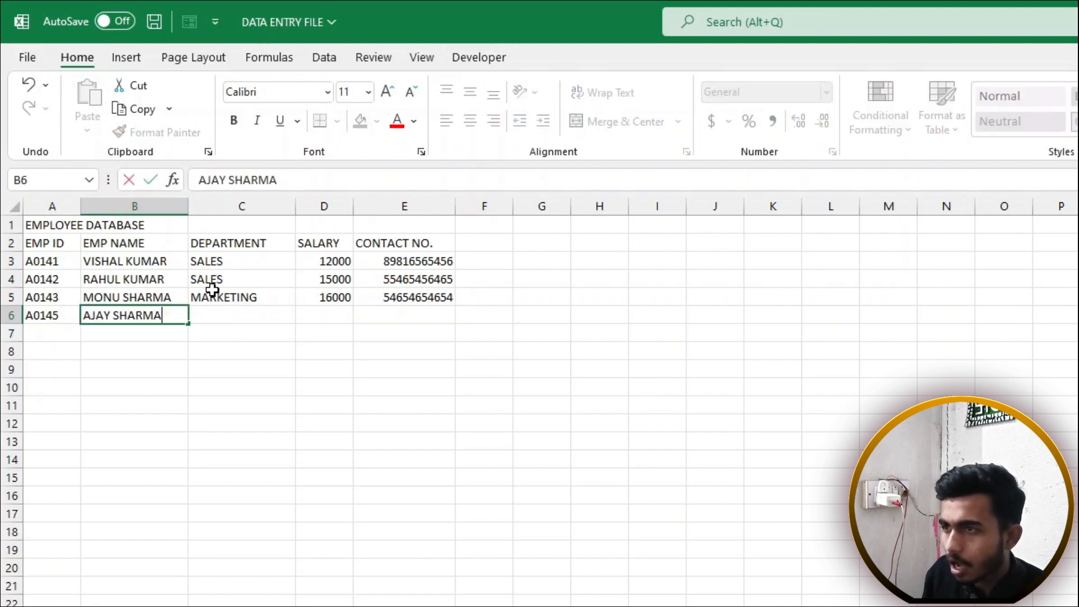
Fill row 6 with a name, autocompleted MARKETING, 17500 and a contact number
key(Tab)
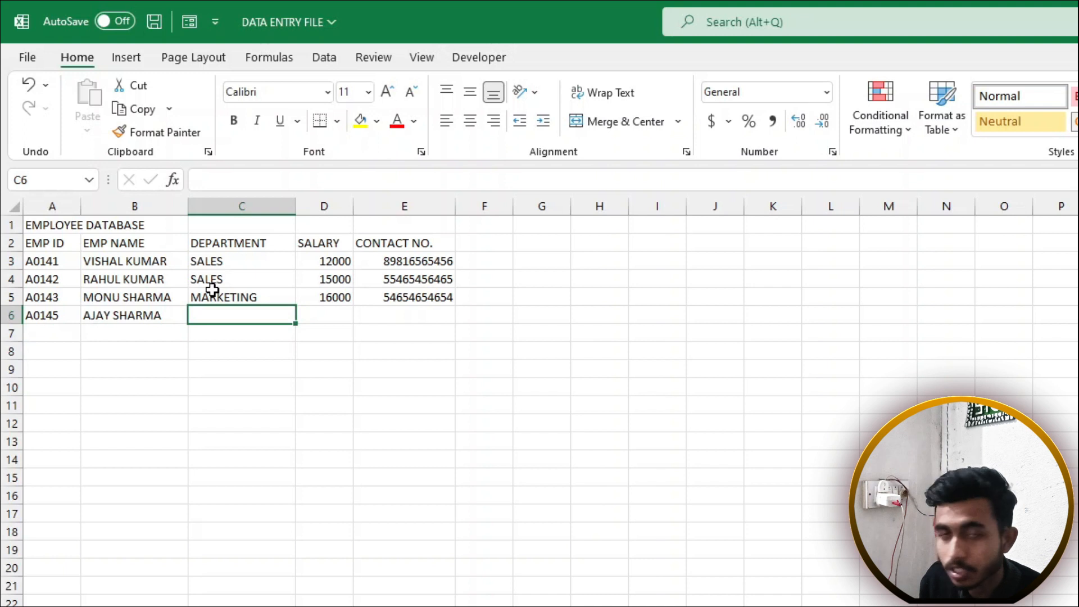
text(M)
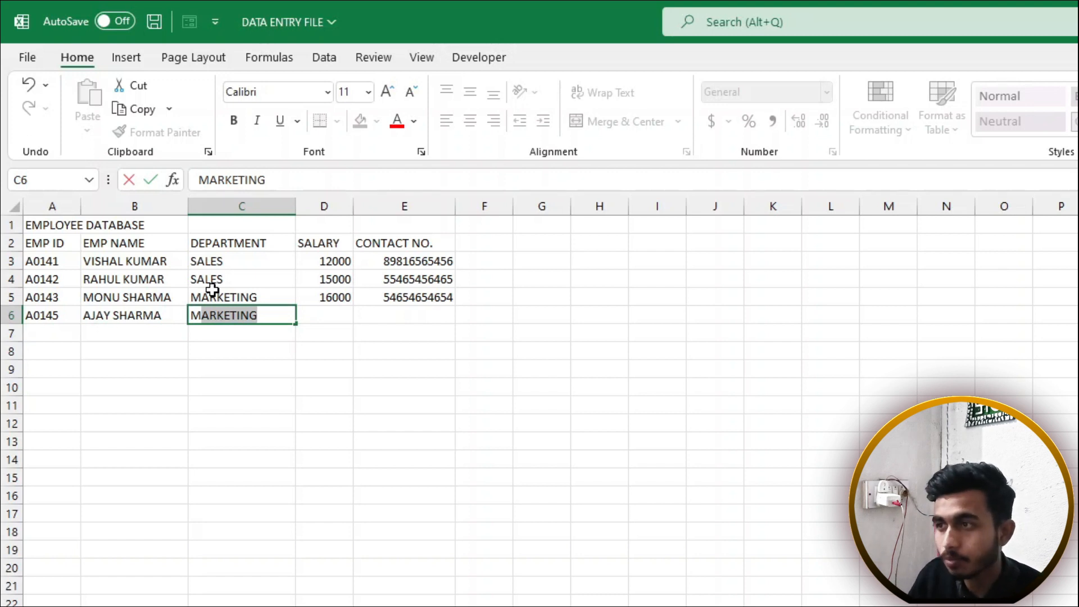
key(Tab)
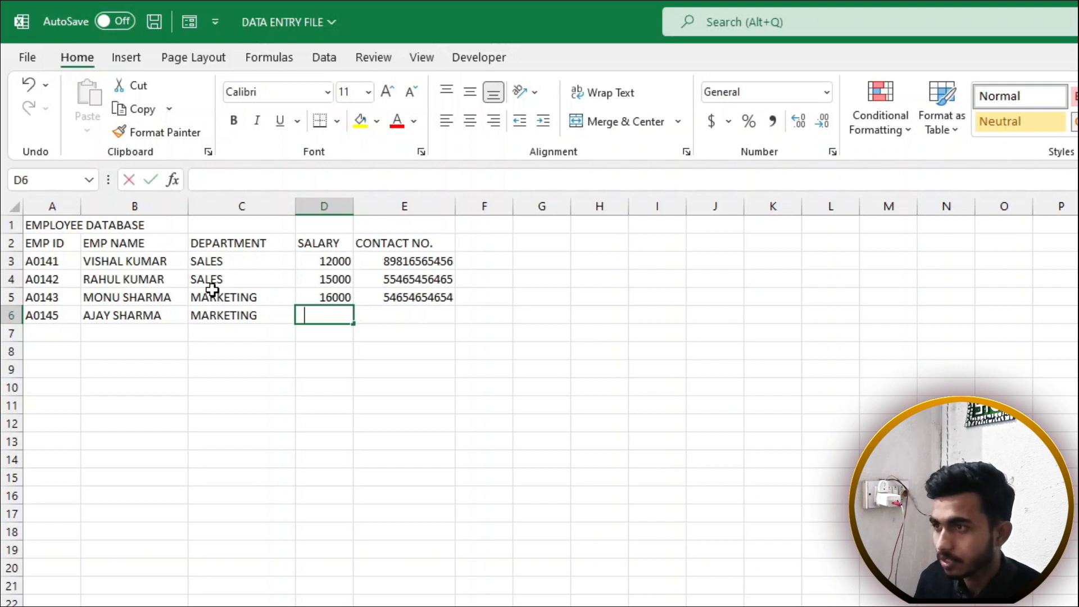
text(17500)
key(Tab)
text(564564654)
key(Return)
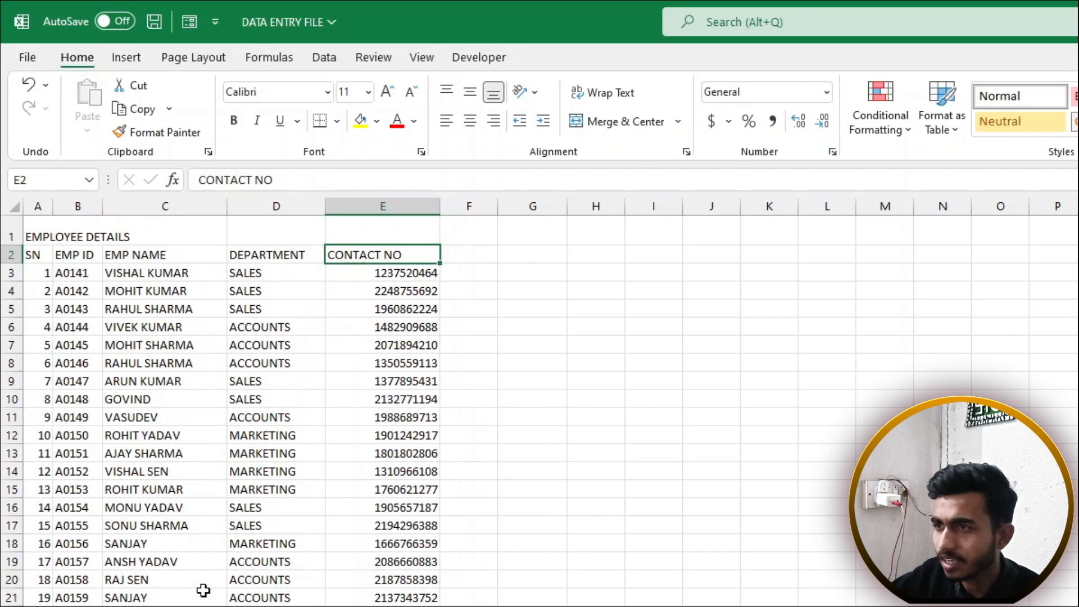
Select the serial numbers 1–40 from A3 down column A and delete them
drag(34, 238, 485, 606)
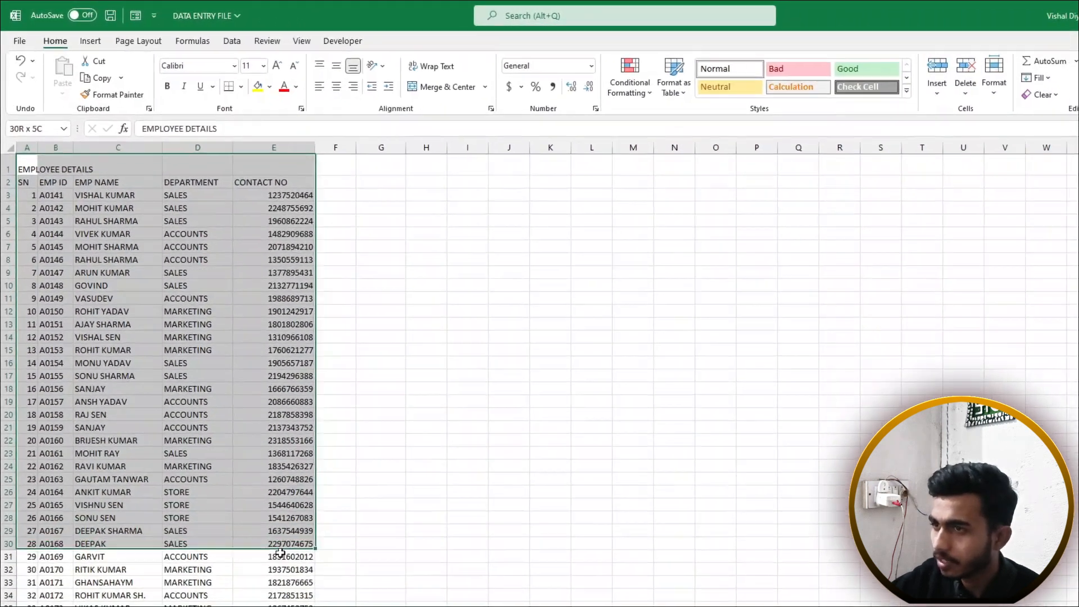
click(147, 256)
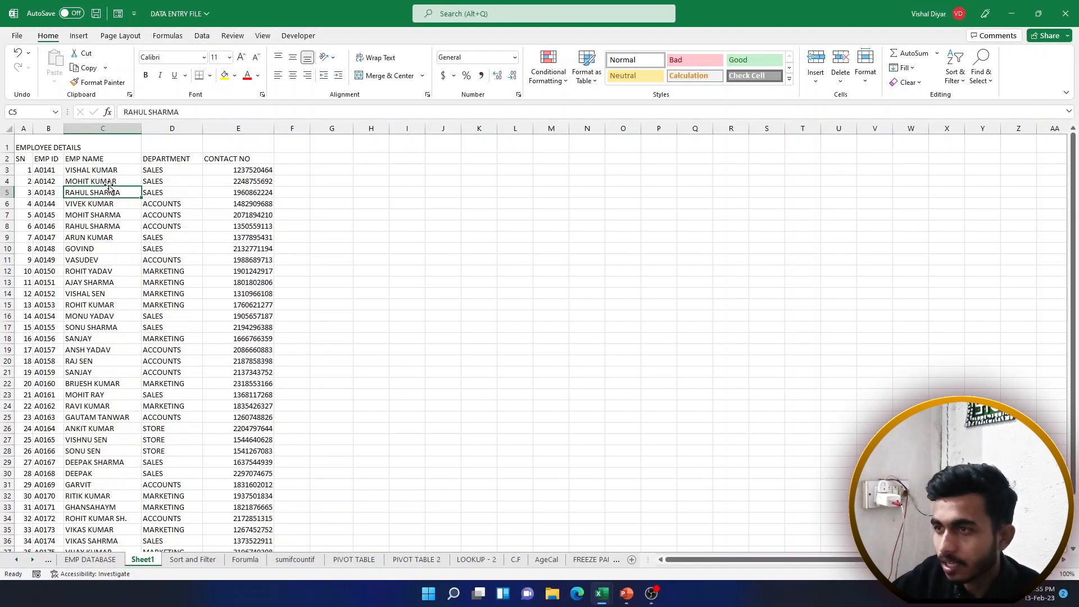
drag(27, 170, 27, 215)
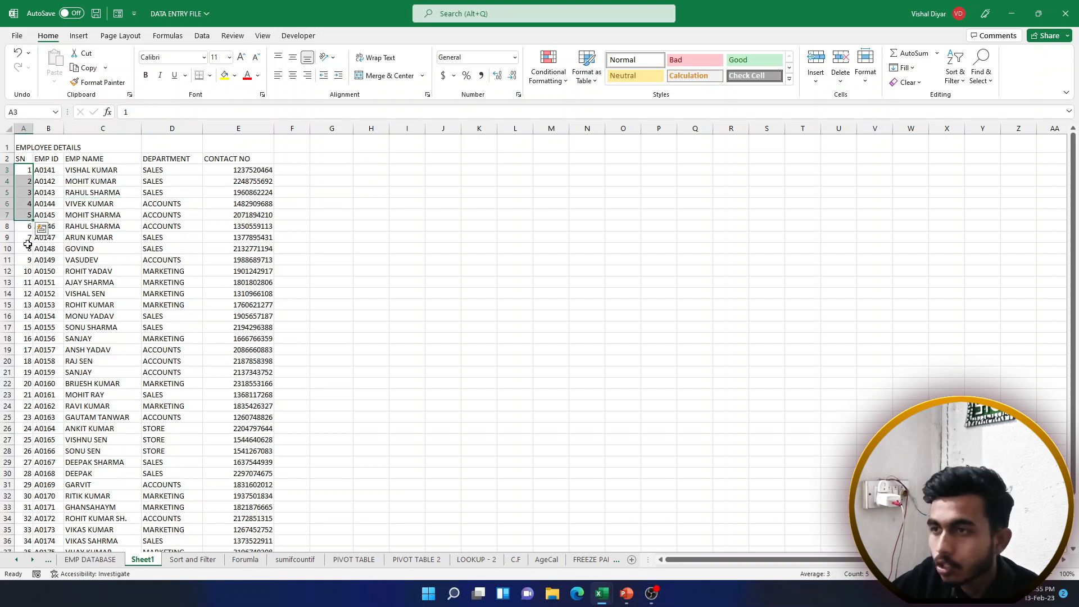
click(25, 171)
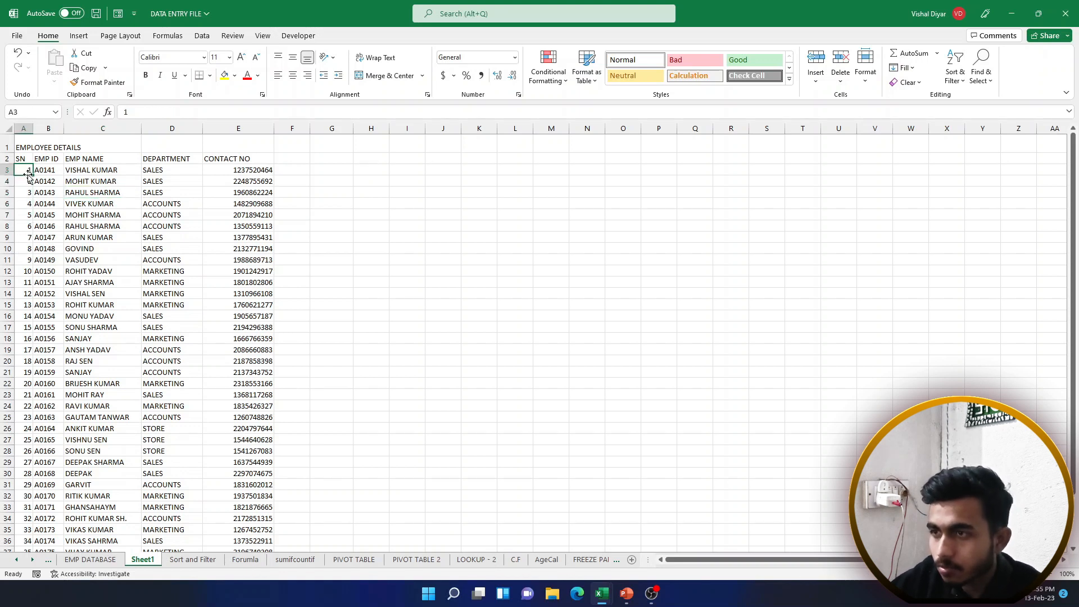
drag(25, 176, 18, 540)
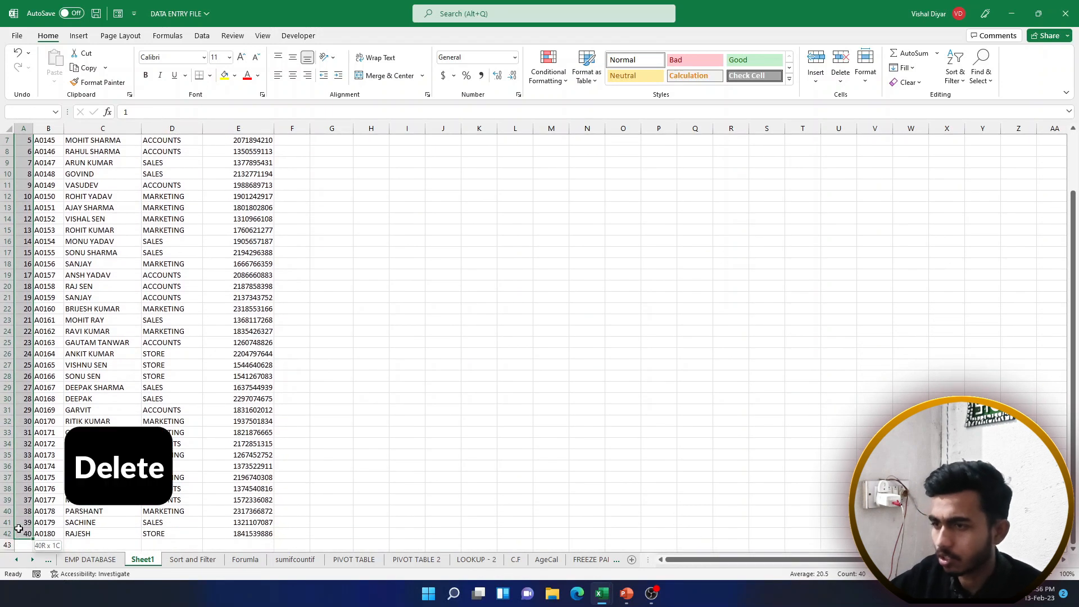
key(Delete)
scroll(51, 441, up, 2)
click(25, 167)
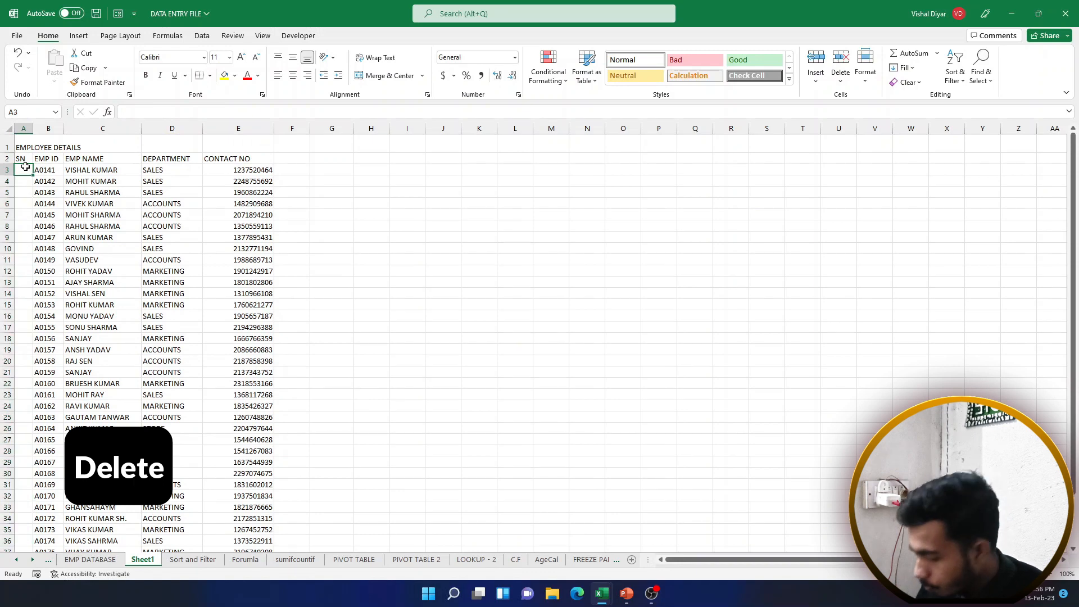
Type serial numbers 1 through 5 down column A starting at A3
text(1)
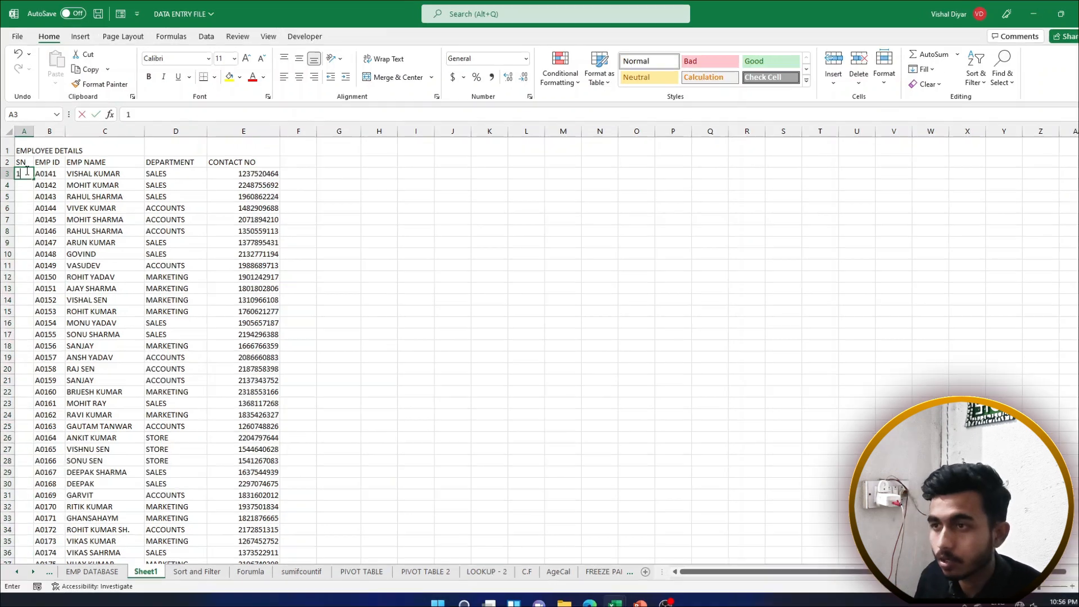
key(Return)
text(2)
key(Return)
text(3)
key(Return)
text(4)
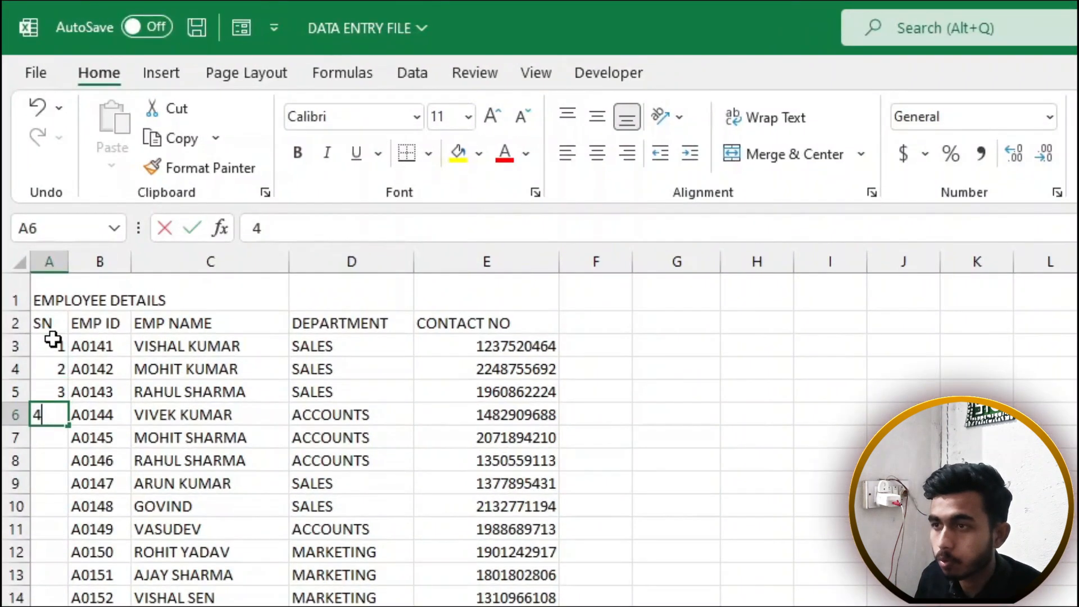
key(Return)
text(5)
key(Return)
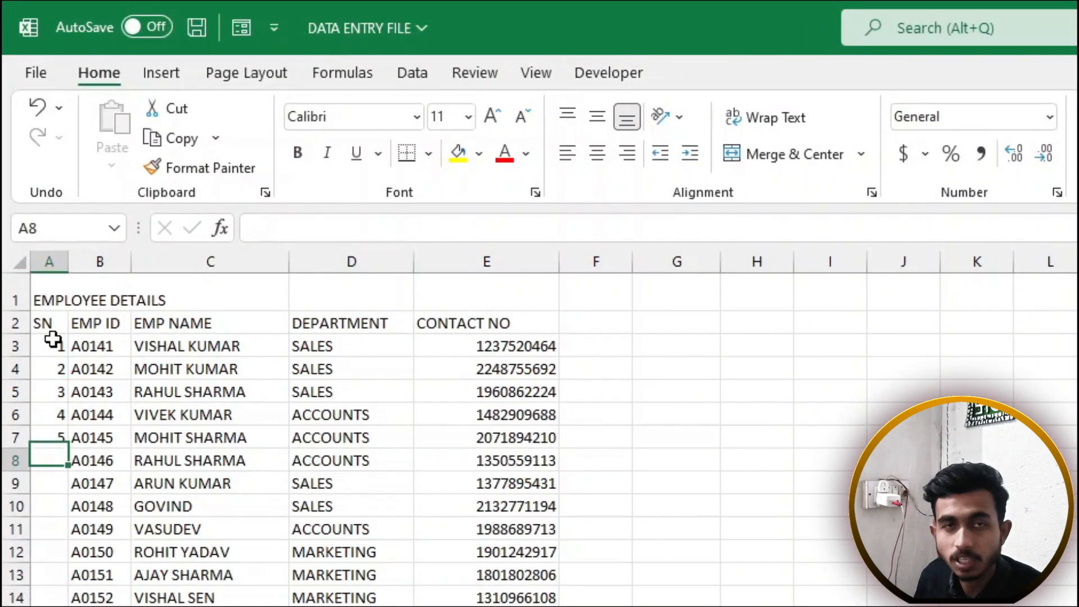
Clear the extra numbers so only 1 and 2 remain in A3:A4
key(Up)
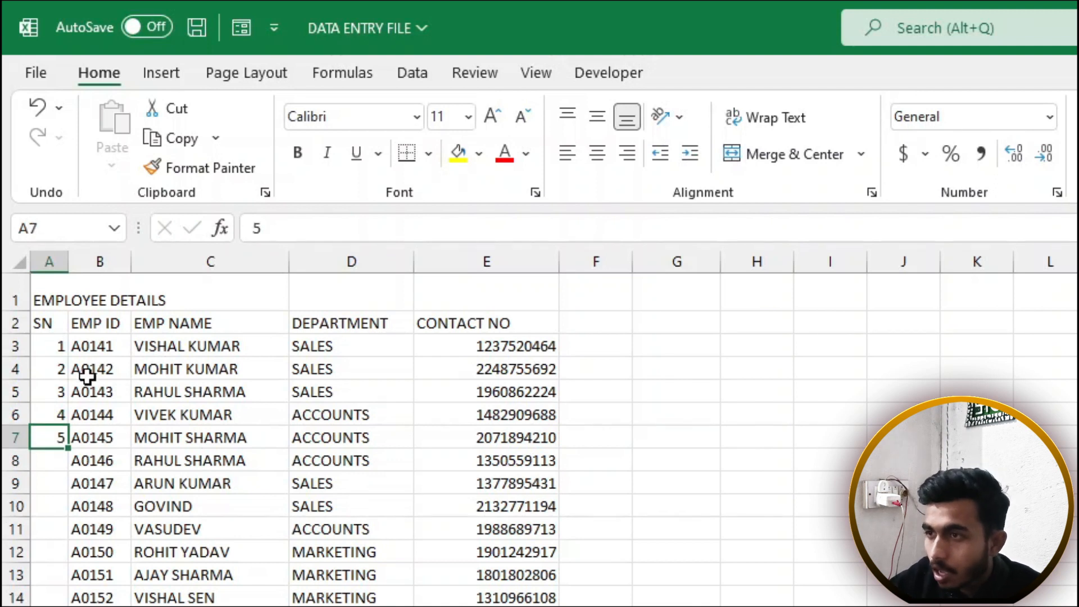
key(Delete)
key(Up)
key(Delete)
key(Up)
key(Delete)
key(Up)
key(Delete)
text(2)
click(57, 408)
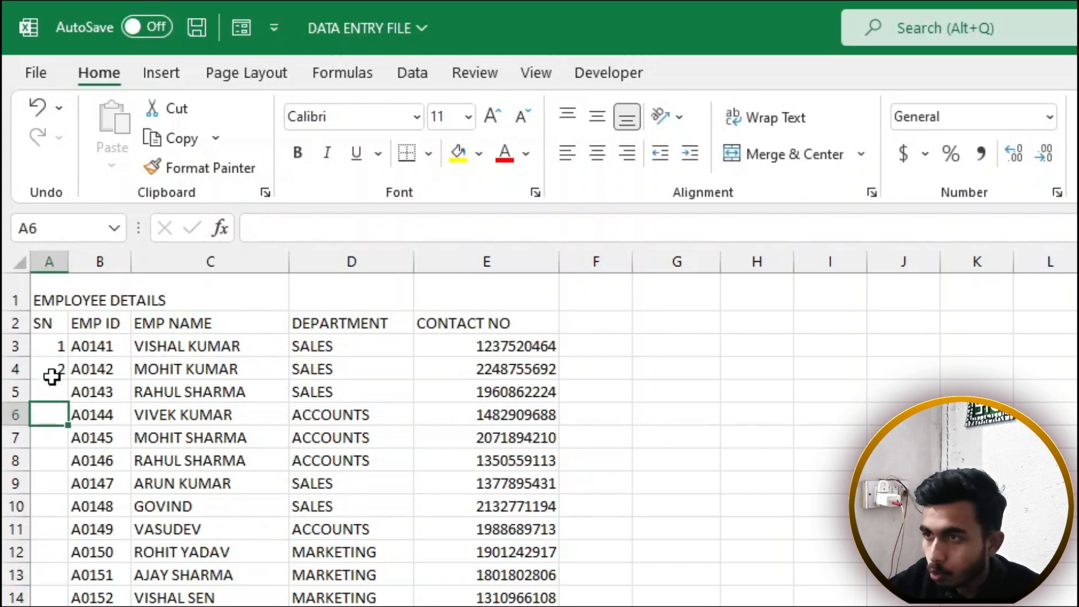
Select A3:A4 and fill the series down to row 42, giving serials 1–40
drag(54, 347, 56, 370)
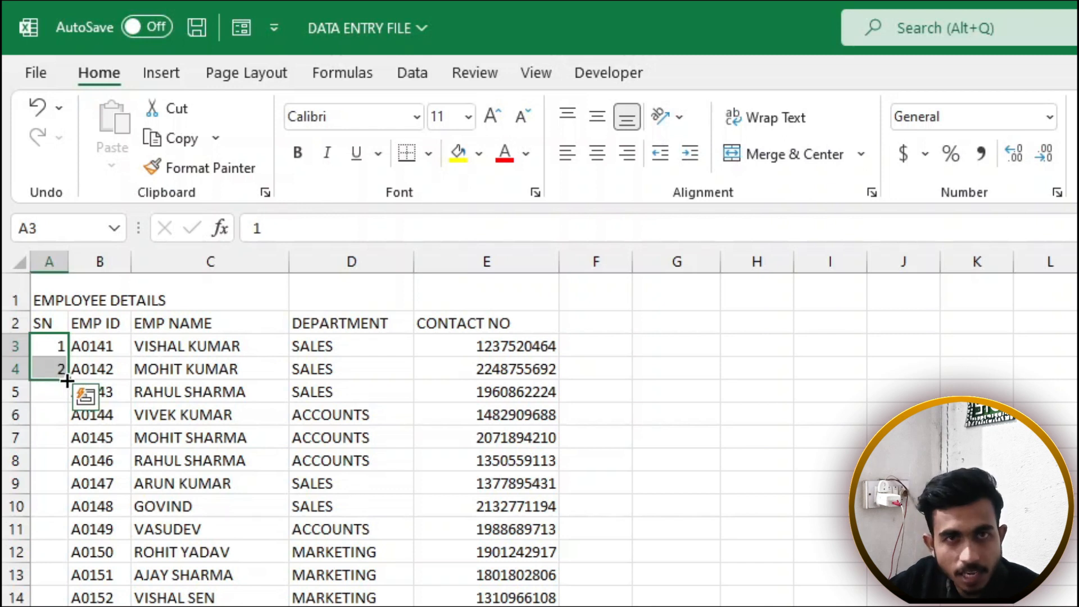
drag(67, 381, 50, 606)
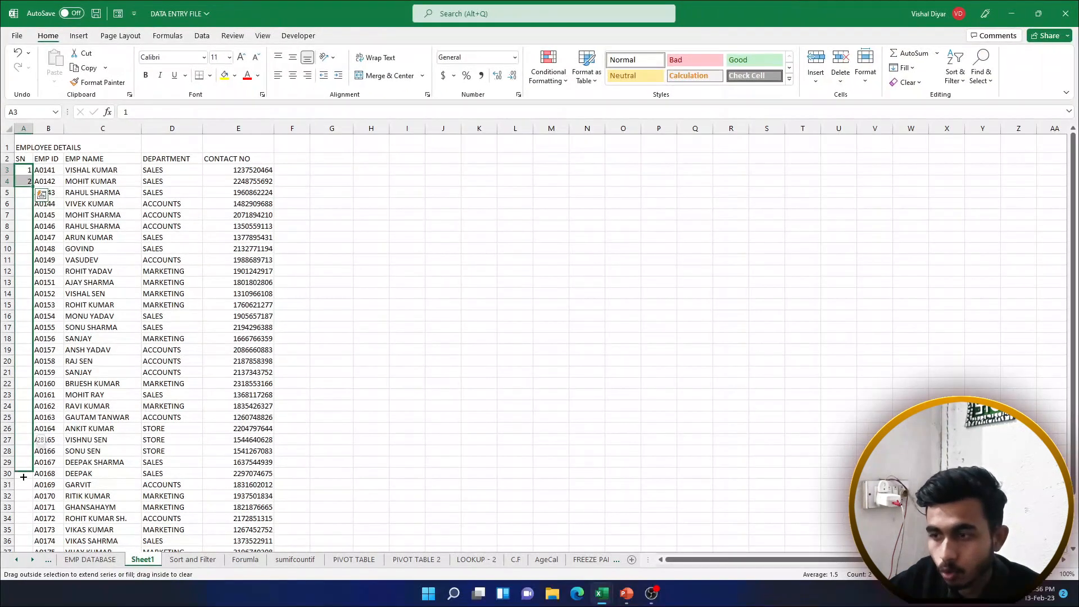
drag(24, 476, 28, 515)
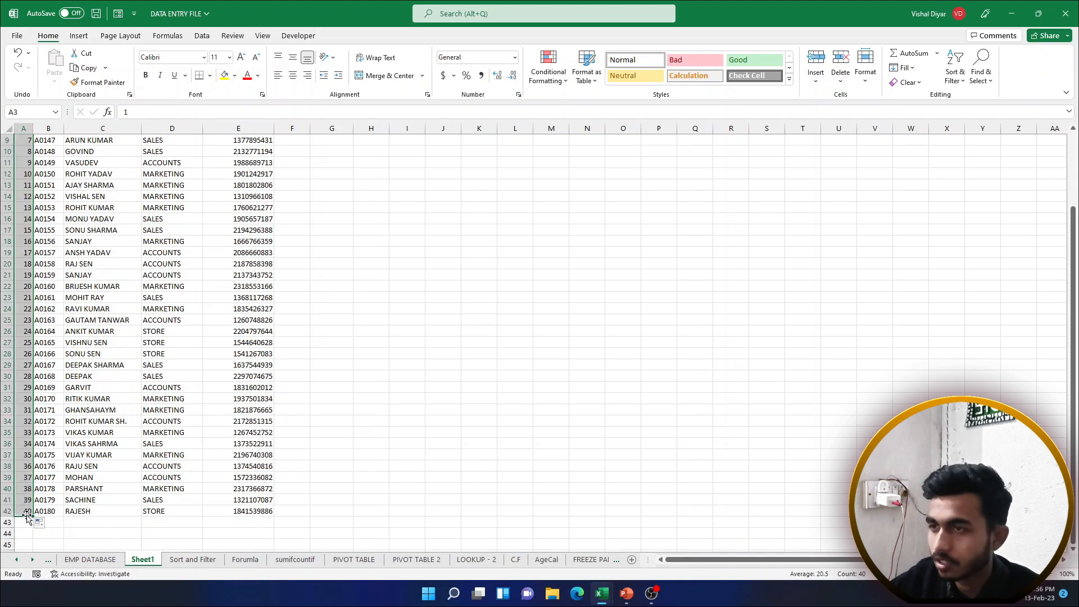
Return to the top of the sheet and briefly select the title row cells
scroll(29, 514, up, 3)
click(102, 214)
drag(34, 149, 94, 148)
click(77, 224)
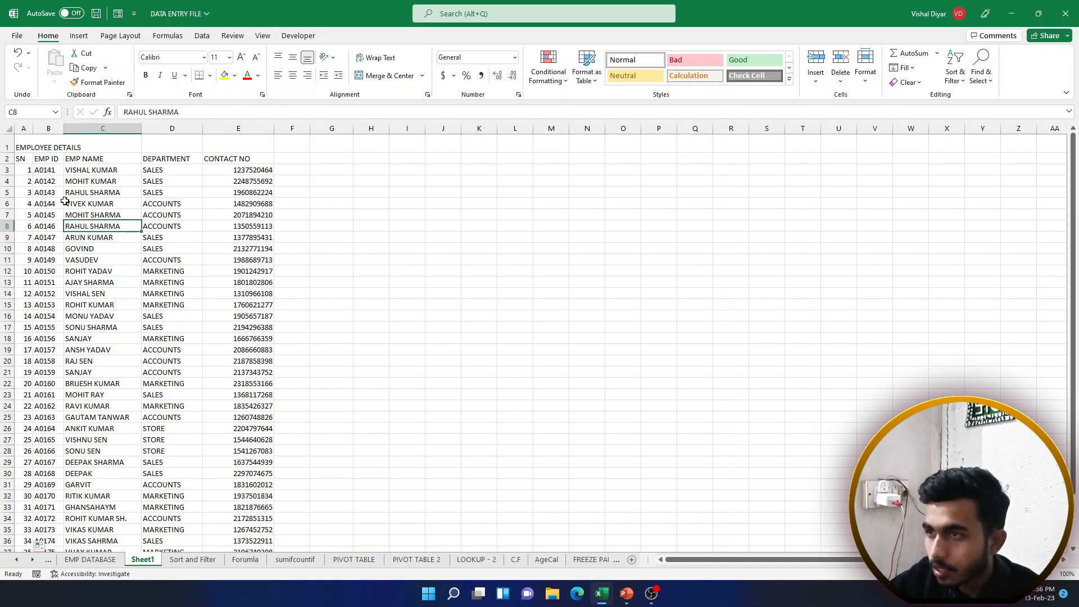
Merge and centre the title across A1:E1, and test then undo merging H3:O6
click(24, 145)
drag(24, 145, 245, 135)
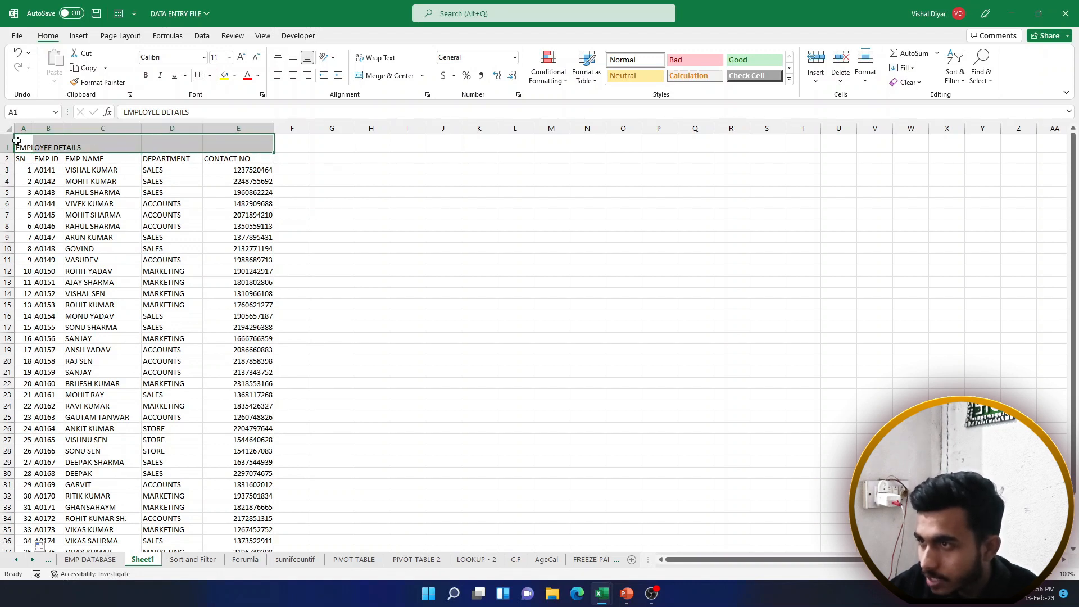
click(376, 76)
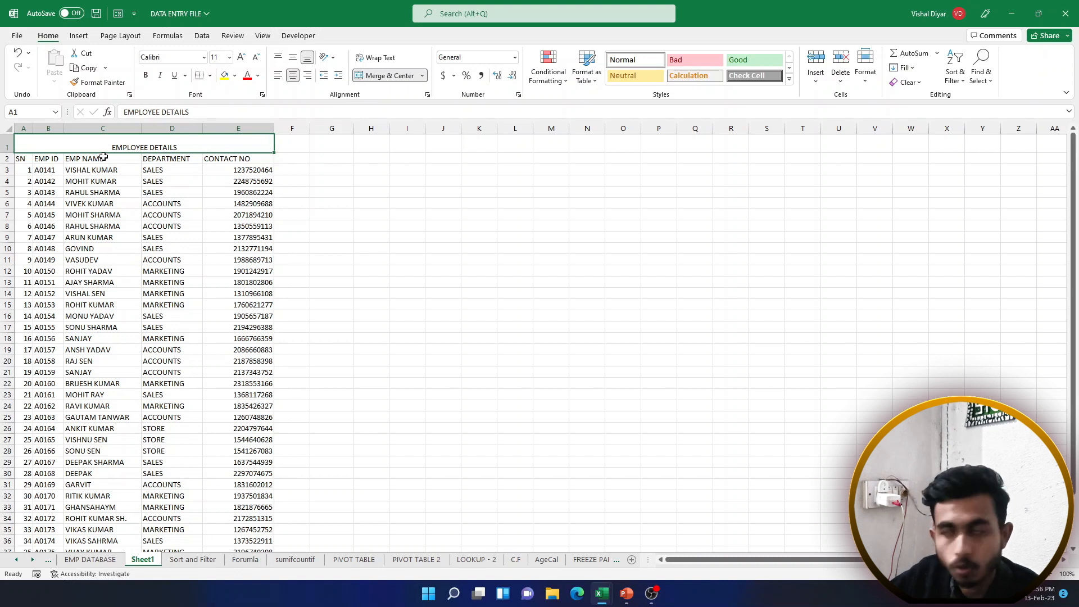
drag(371, 171, 628, 199)
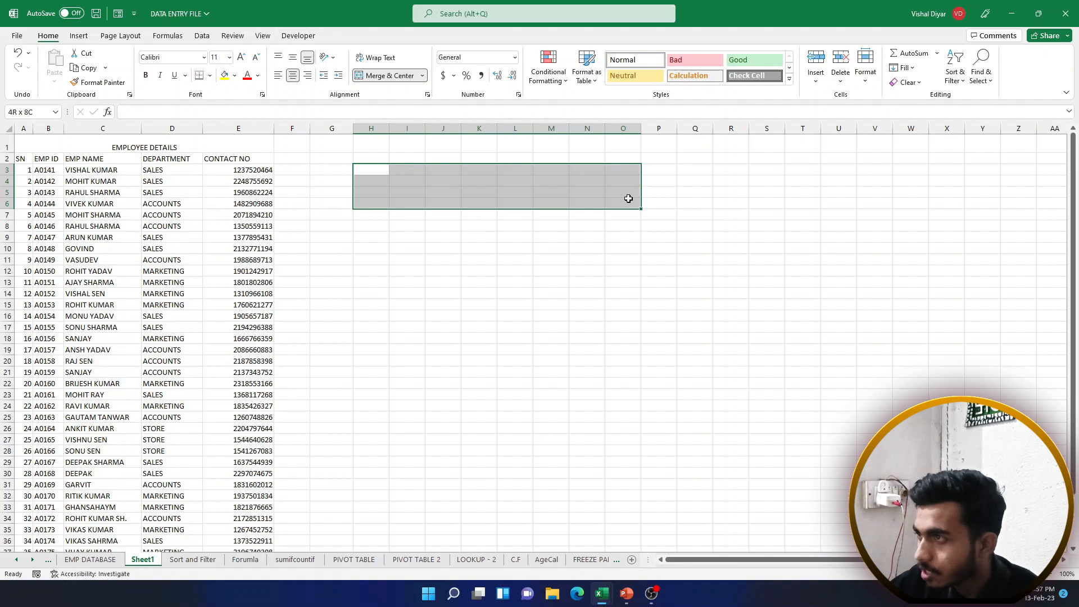
click(383, 76)
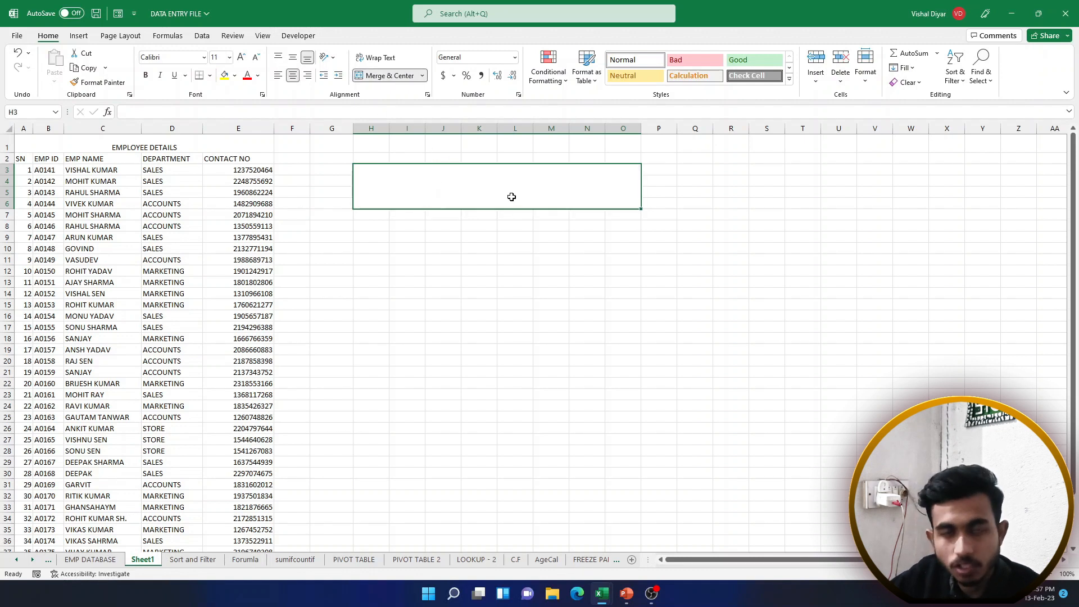
key(ctrl+z)
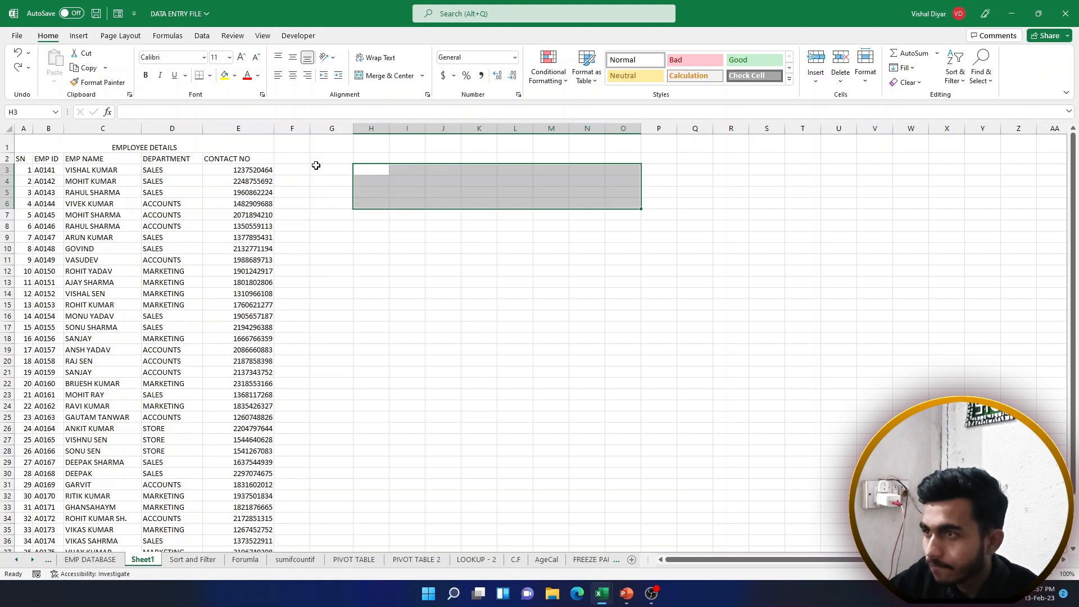
Middle-align the title, give it a yellow fill, make it bold and enlarge it to 18 pt
click(168, 145)
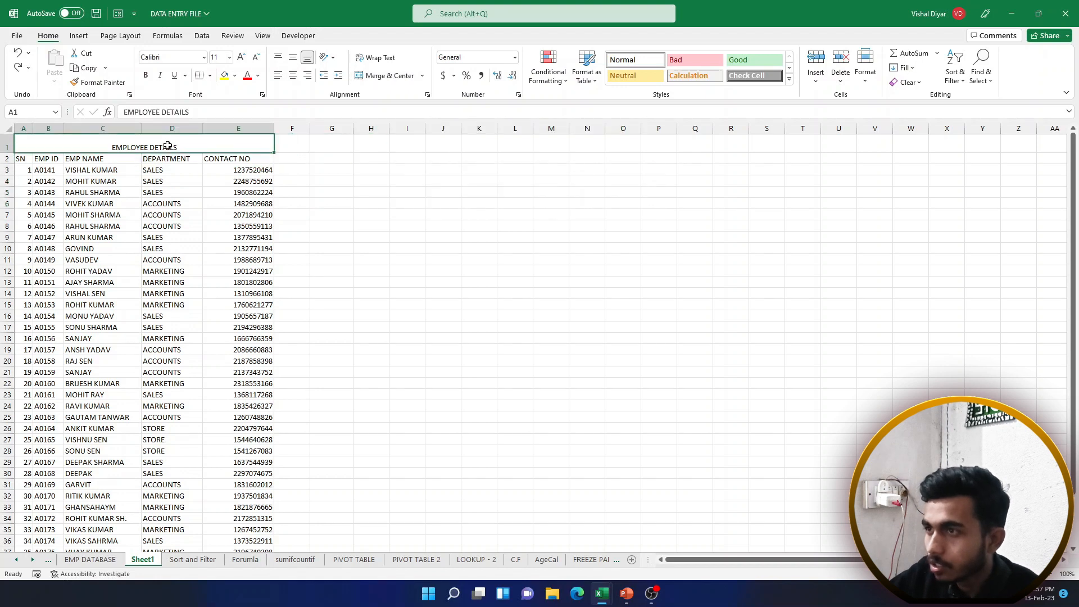
click(293, 58)
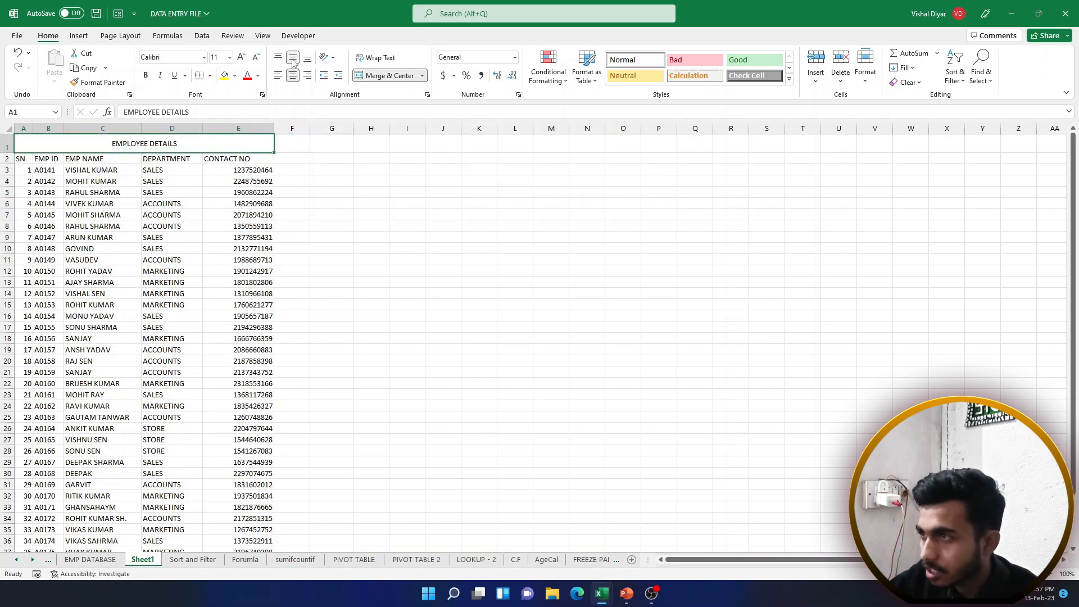
click(293, 61)
click(293, 61)
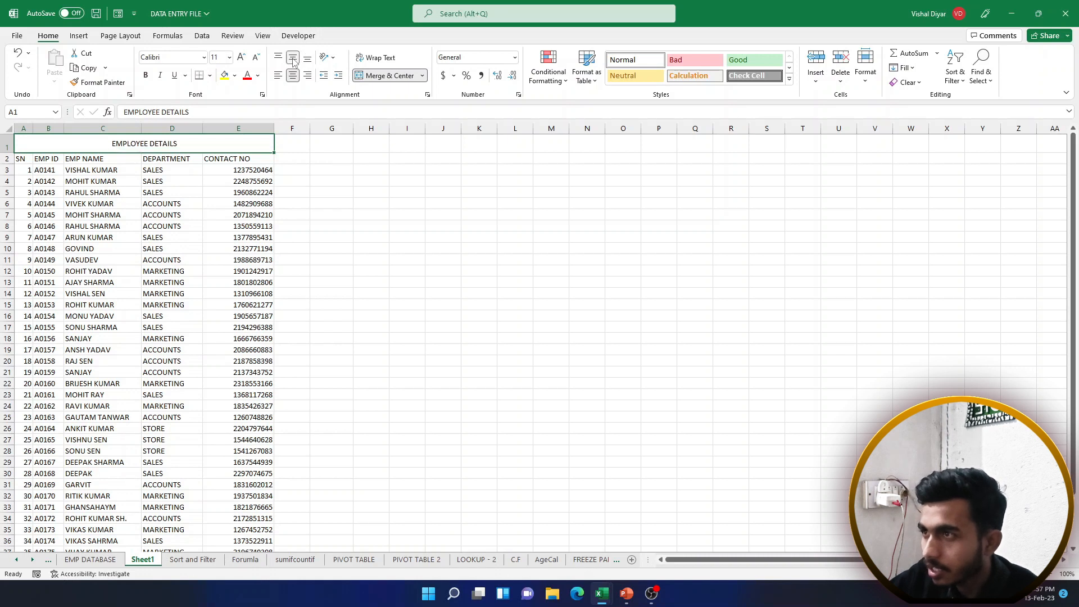
click(241, 57)
click(241, 57)
click(241, 57)
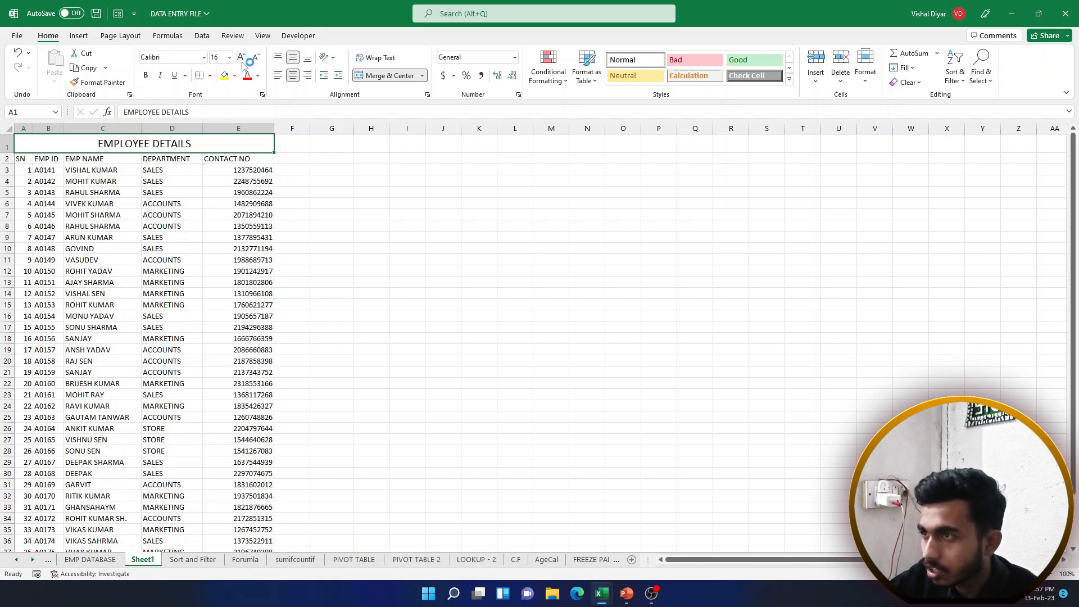
click(225, 76)
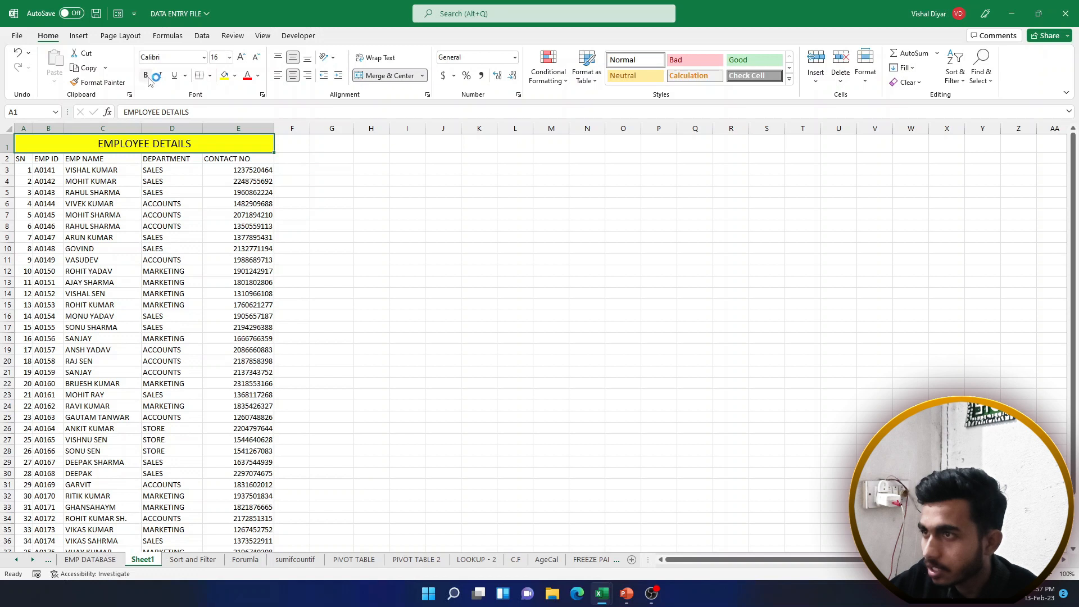
click(146, 75)
click(242, 58)
Select the whole employee table with Ctrl+A from a cell inside it
click(228, 157)
click(215, 212)
click(84, 150)
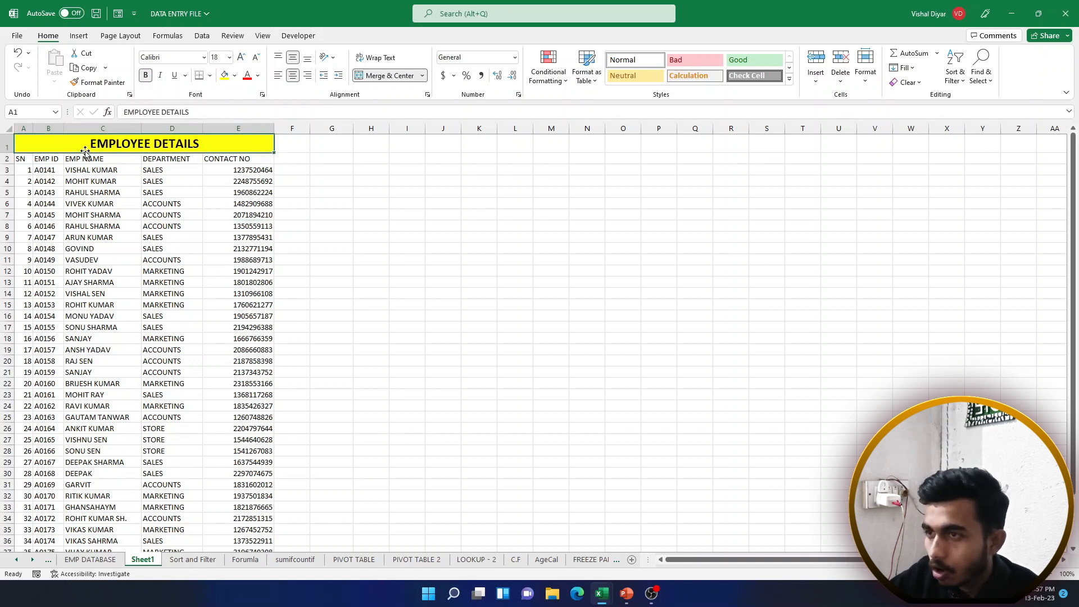
click(94, 259)
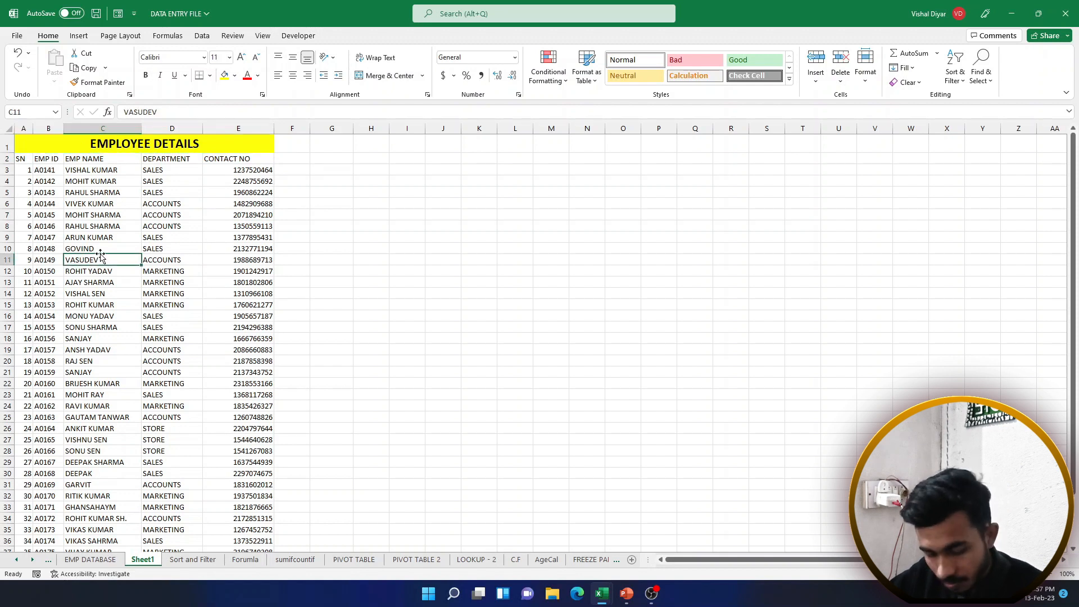
key(ctrl+a)
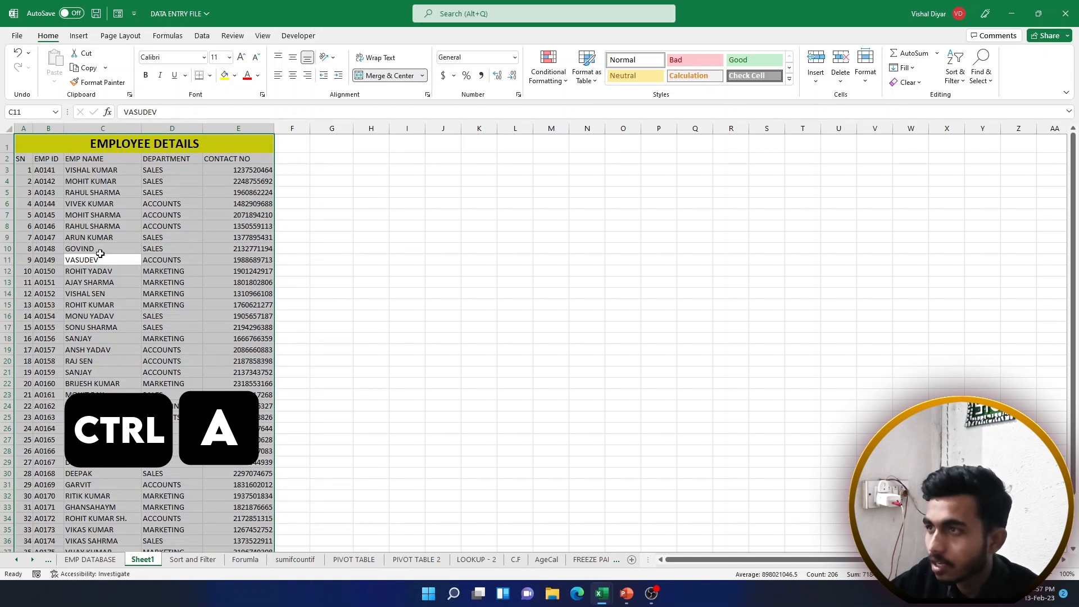
Apply All Borders to every cell of the selected employee table
click(210, 77)
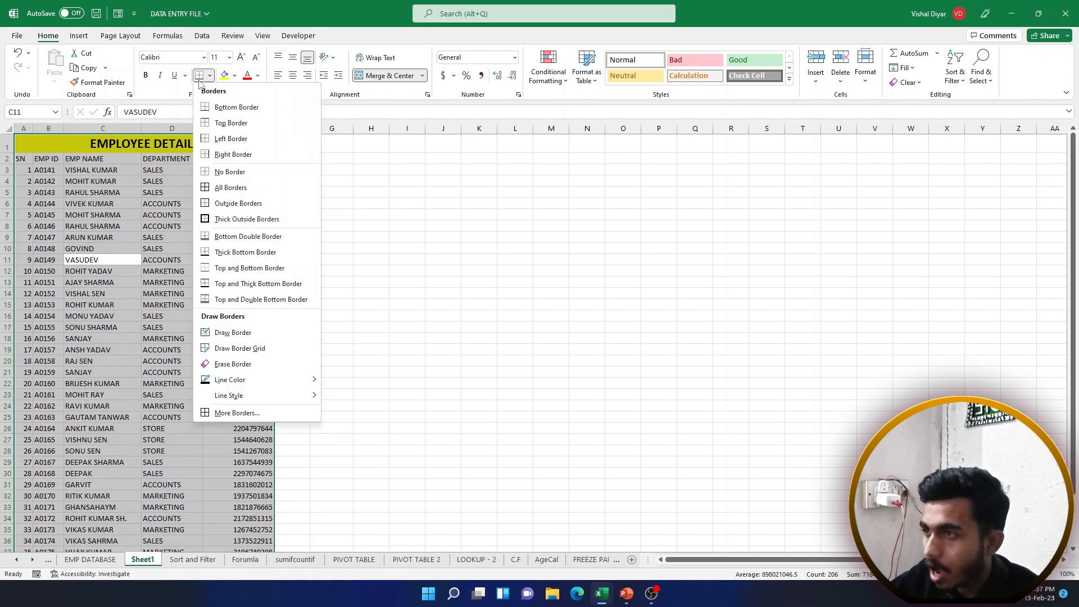
click(220, 189)
click(160, 218)
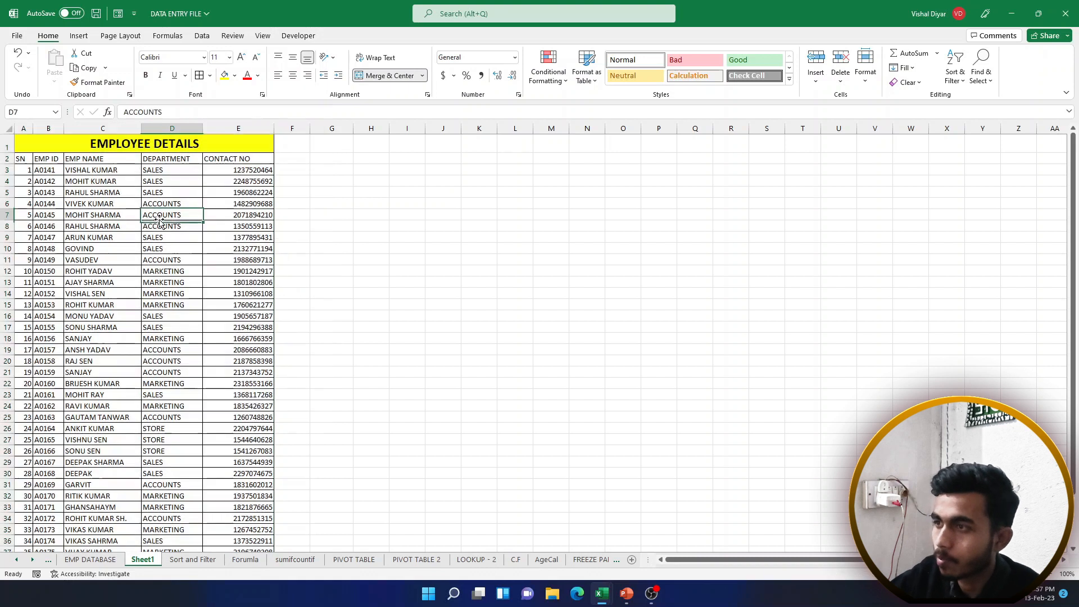
scroll(160, 223, down, 5)
scroll(168, 251, up, 5)
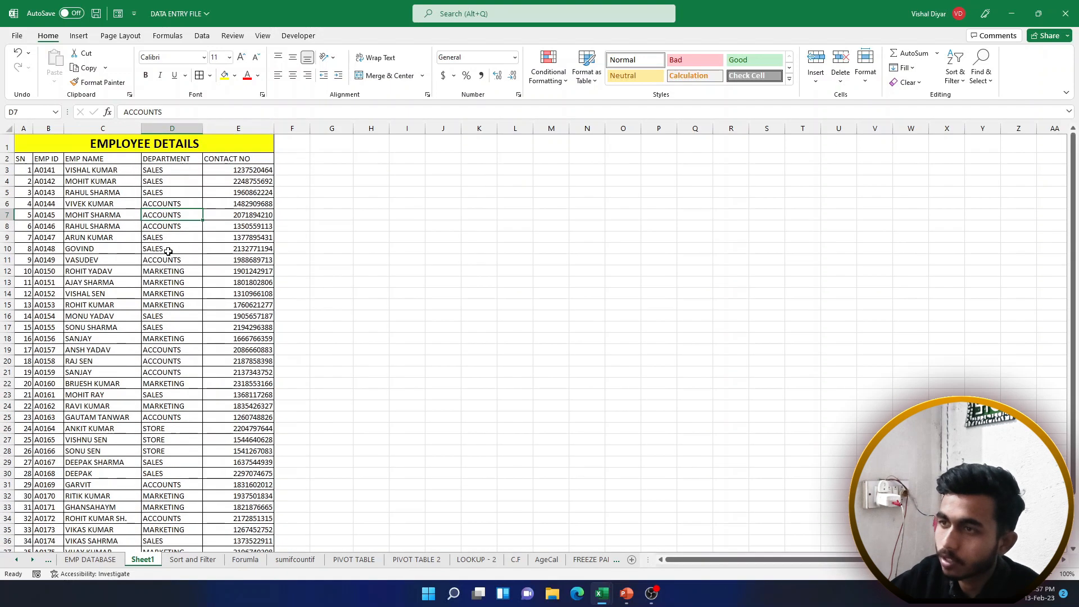
Select parts of the table and check the font colour choices for A1 without changing them
drag(20, 158, 242, 380)
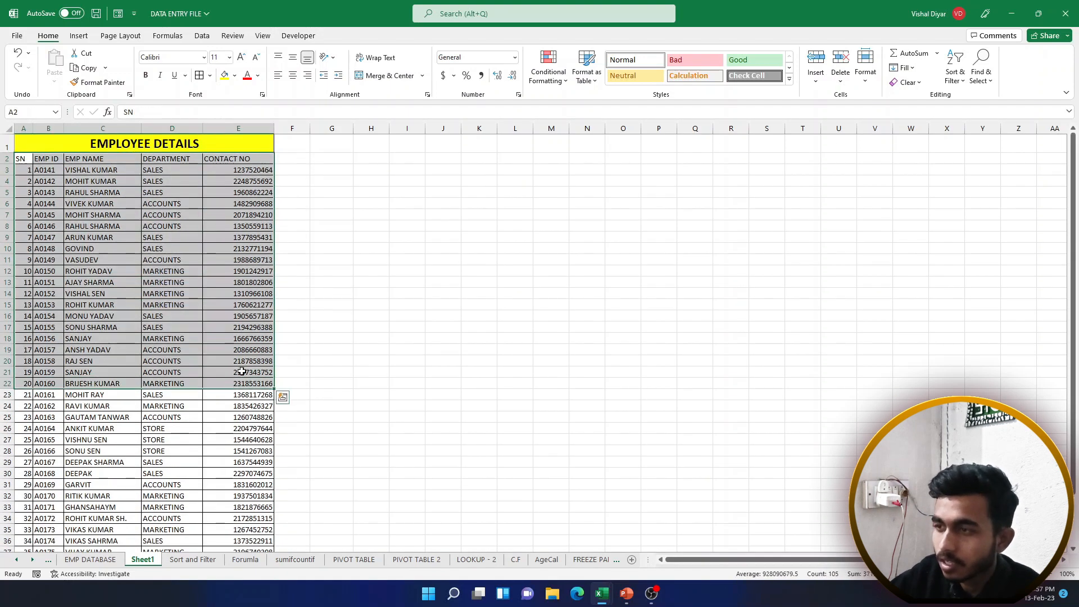
click(191, 328)
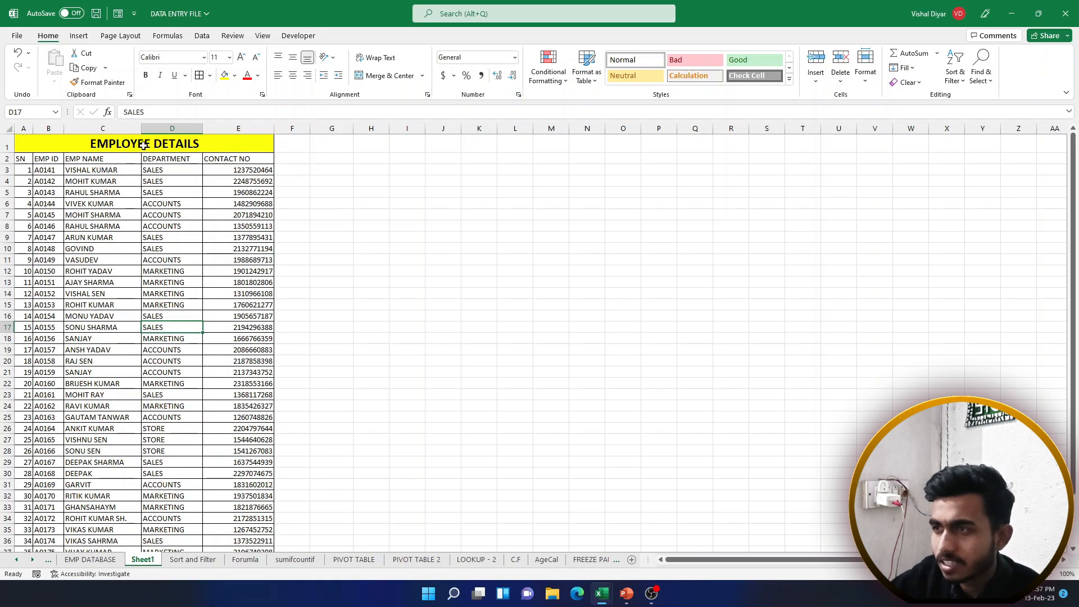
drag(145, 145, 242, 397)
click(112, 181)
click(115, 146)
click(257, 76)
click(258, 94)
Add all borders to cell D5, then move to the Sort and Filter sheet
click(149, 193)
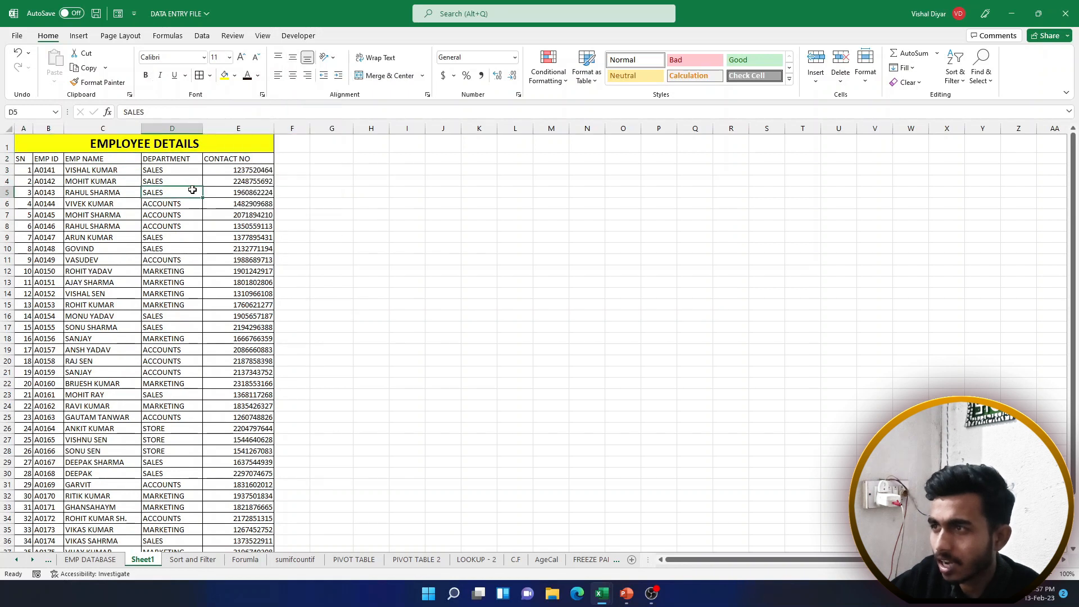
click(209, 76)
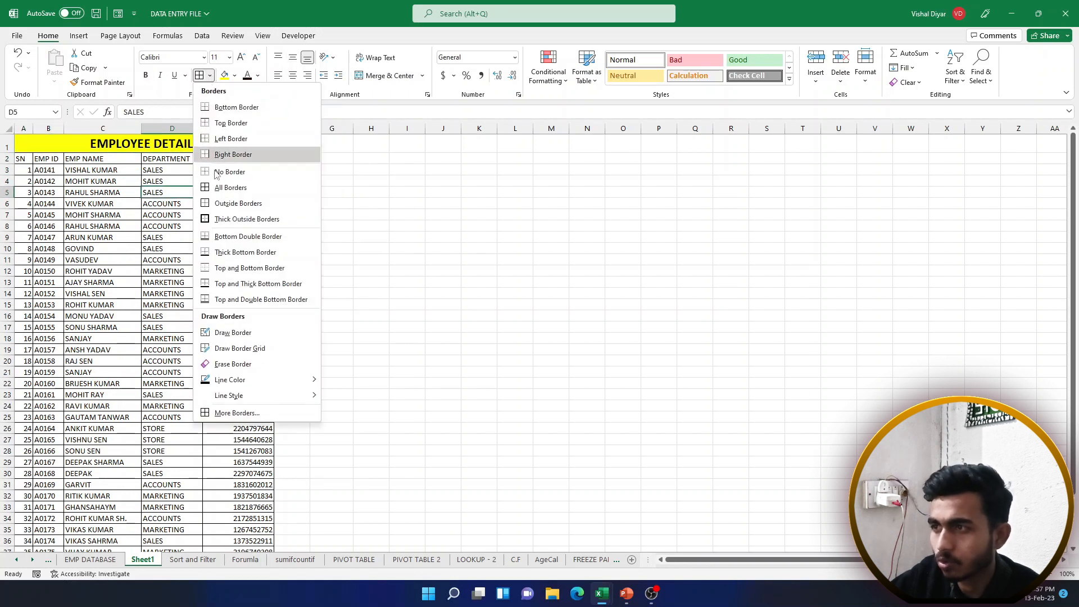
click(241, 189)
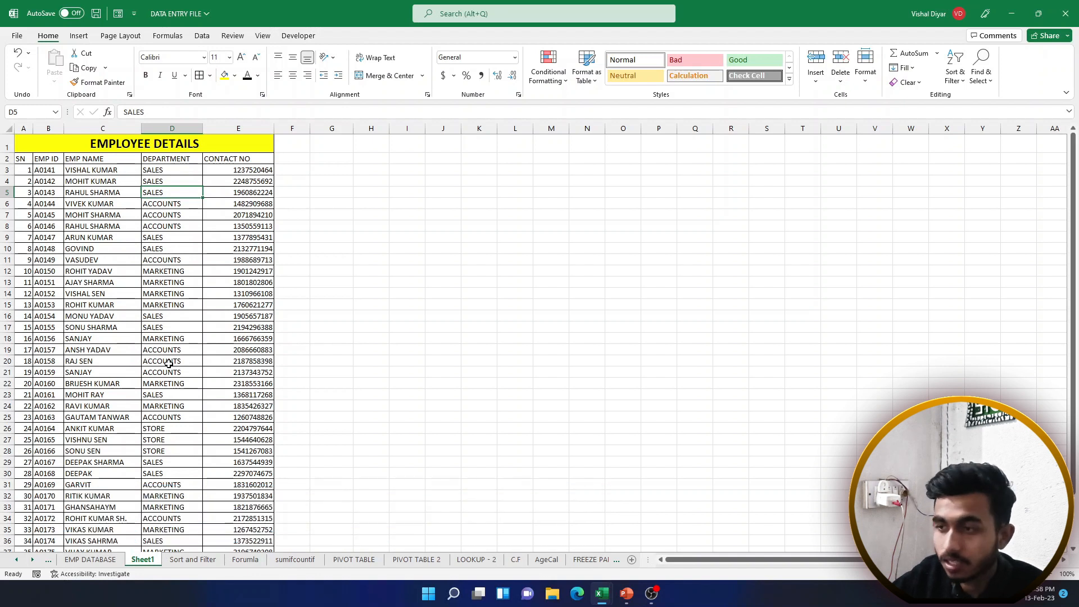
click(191, 560)
click(120, 240)
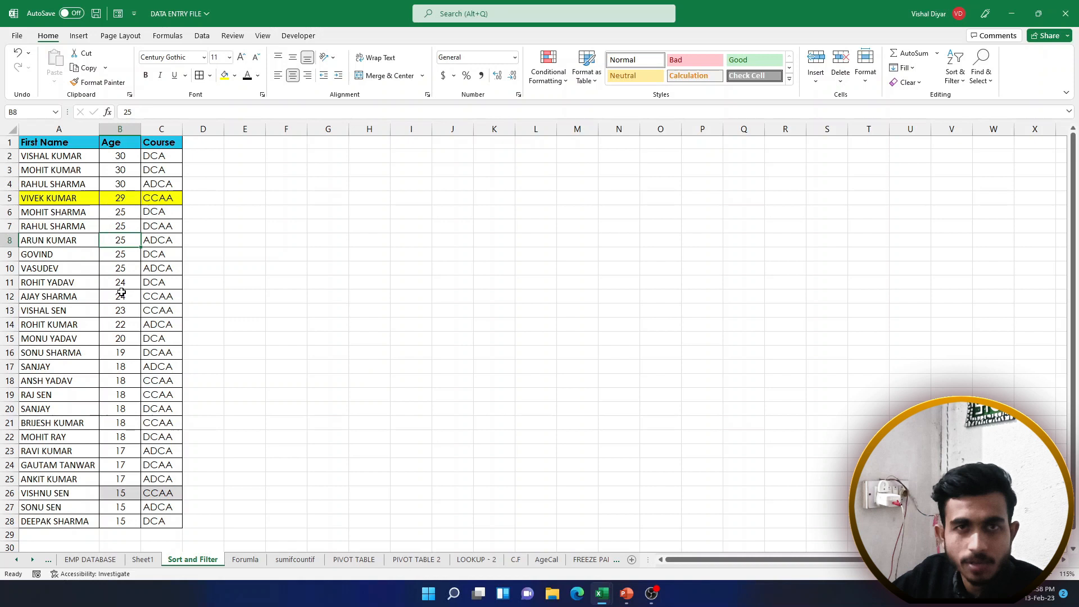
click(143, 559)
drag(99, 226, 275, 455)
click(186, 339)
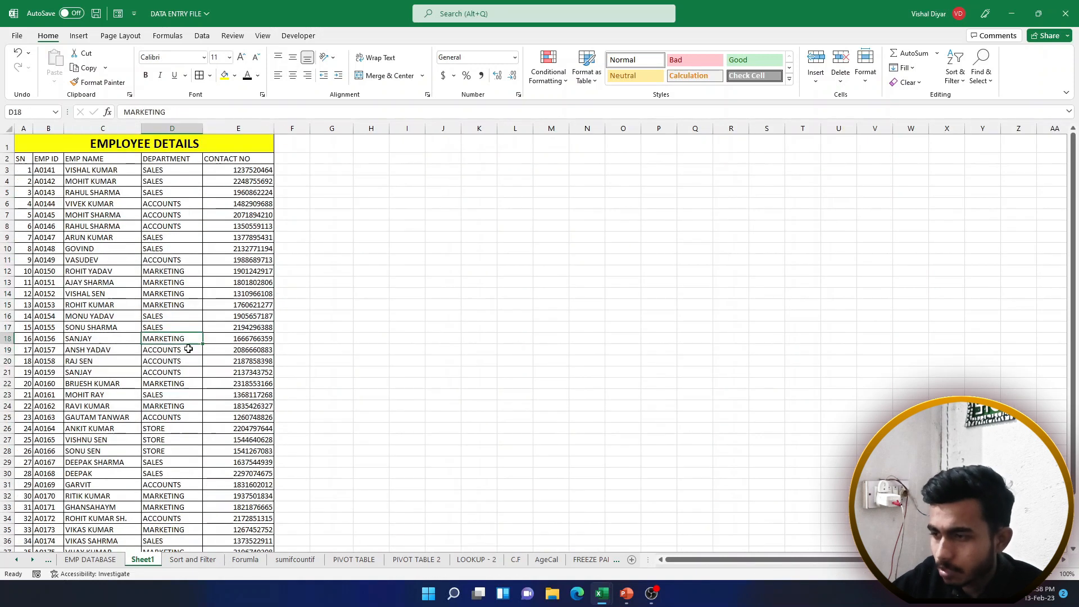
click(192, 560)
click(151, 216)
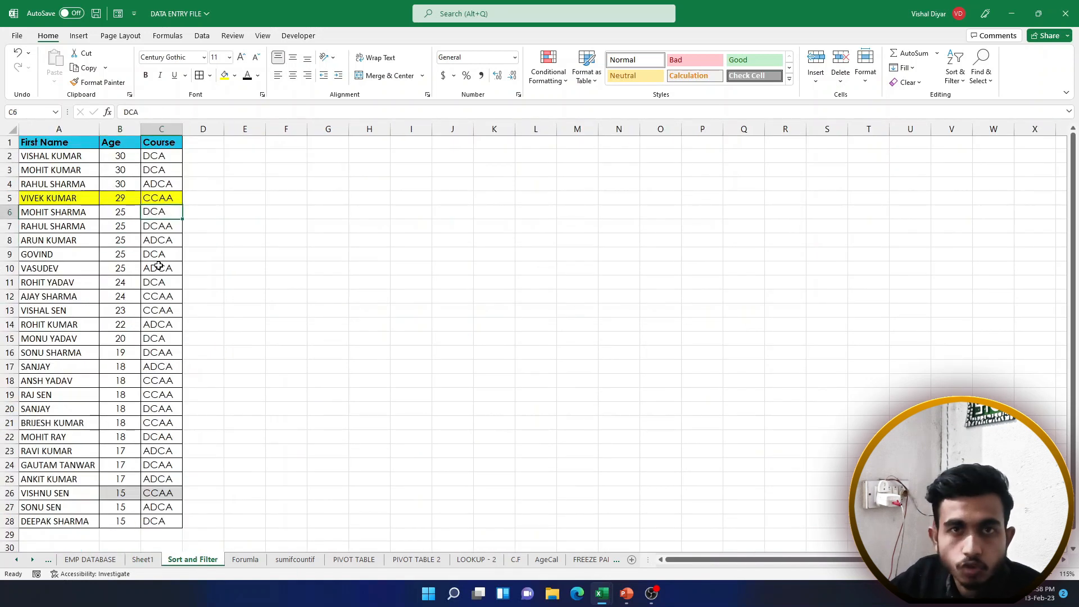
drag(159, 269, 227, 267)
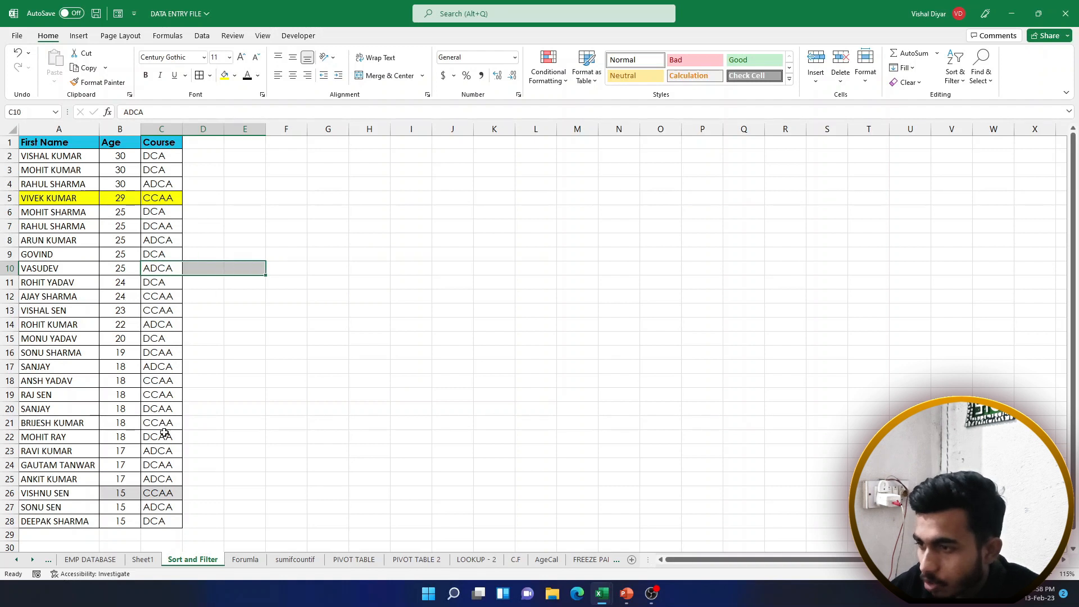
drag(160, 453, 229, 455)
drag(160, 508, 216, 506)
drag(155, 181, 202, 186)
click(161, 264)
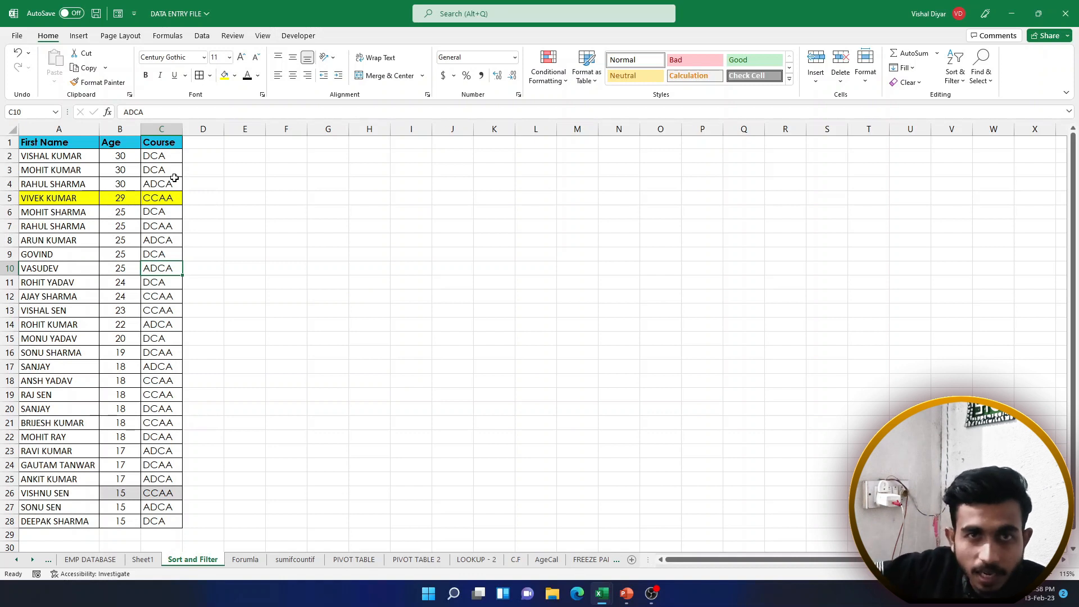
drag(173, 155, 163, 255)
drag(164, 157, 216, 174)
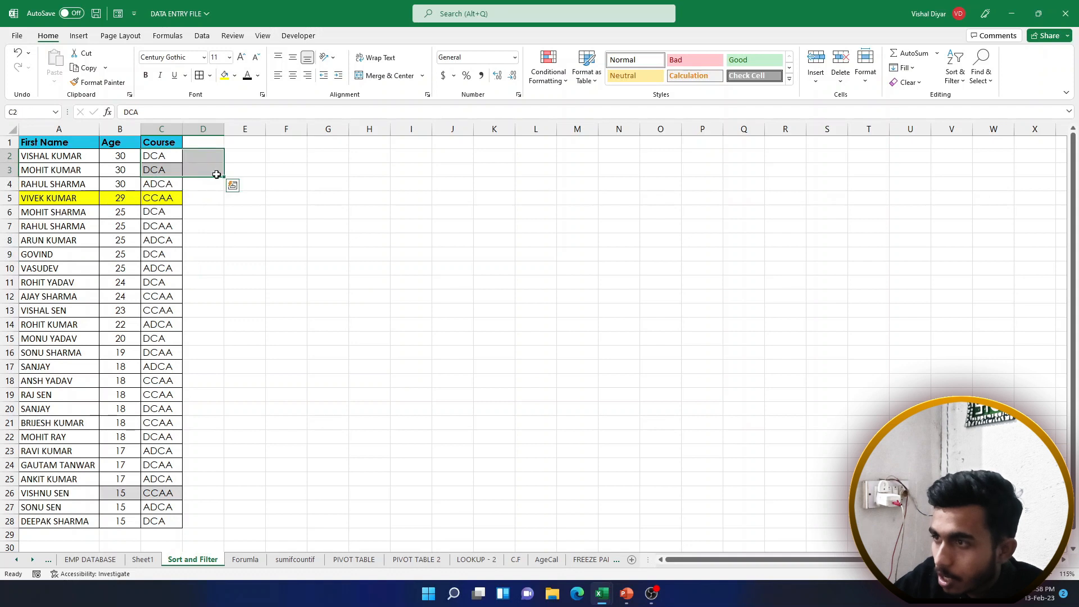
drag(164, 196, 206, 260)
click(164, 252)
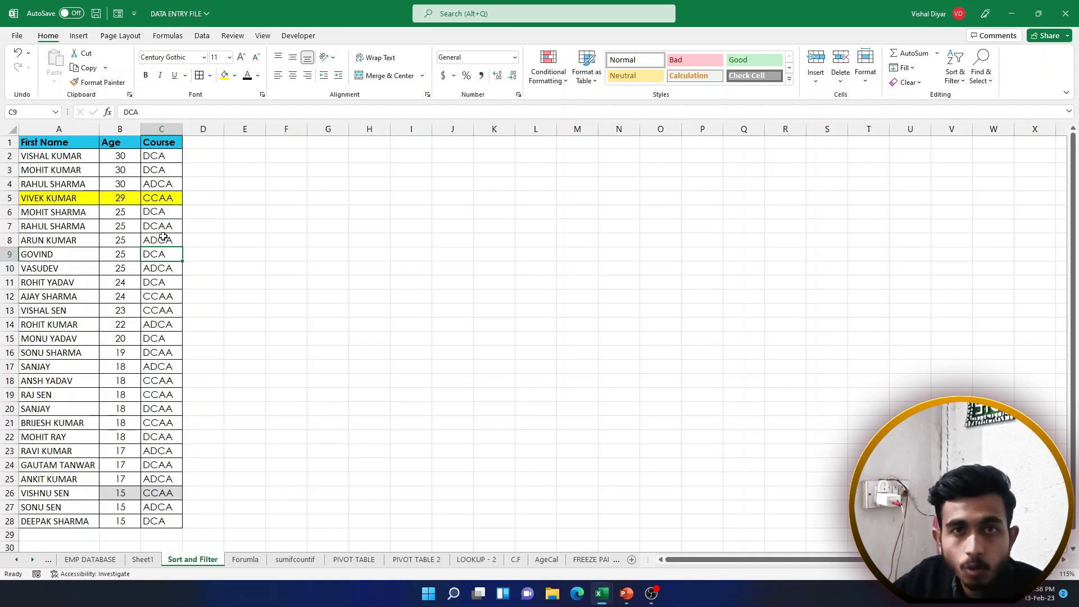
drag(161, 143, 166, 479)
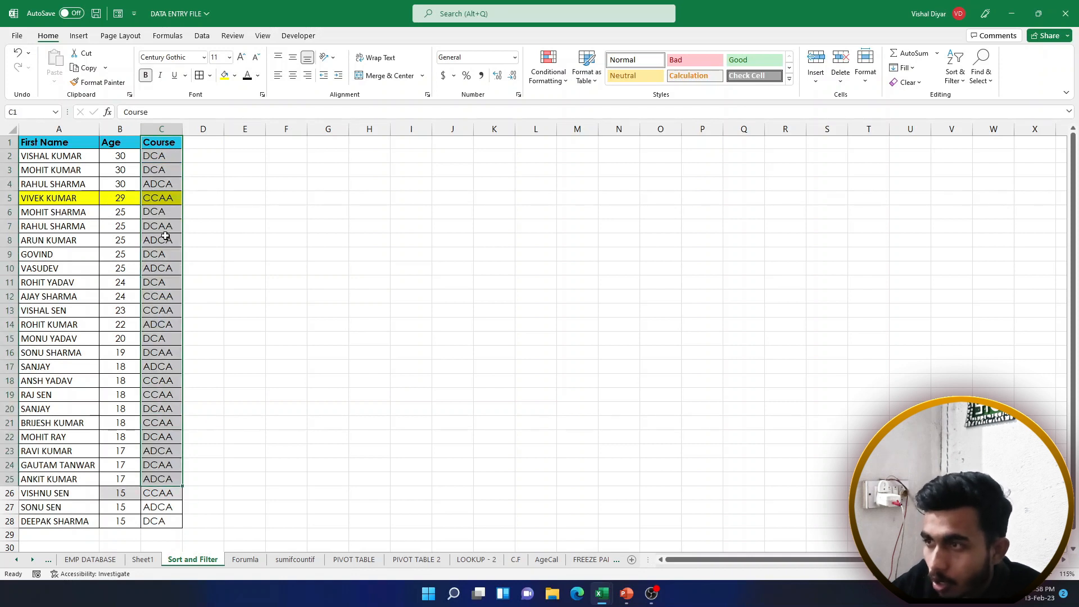
click(165, 237)
drag(161, 142, 164, 444)
click(158, 325)
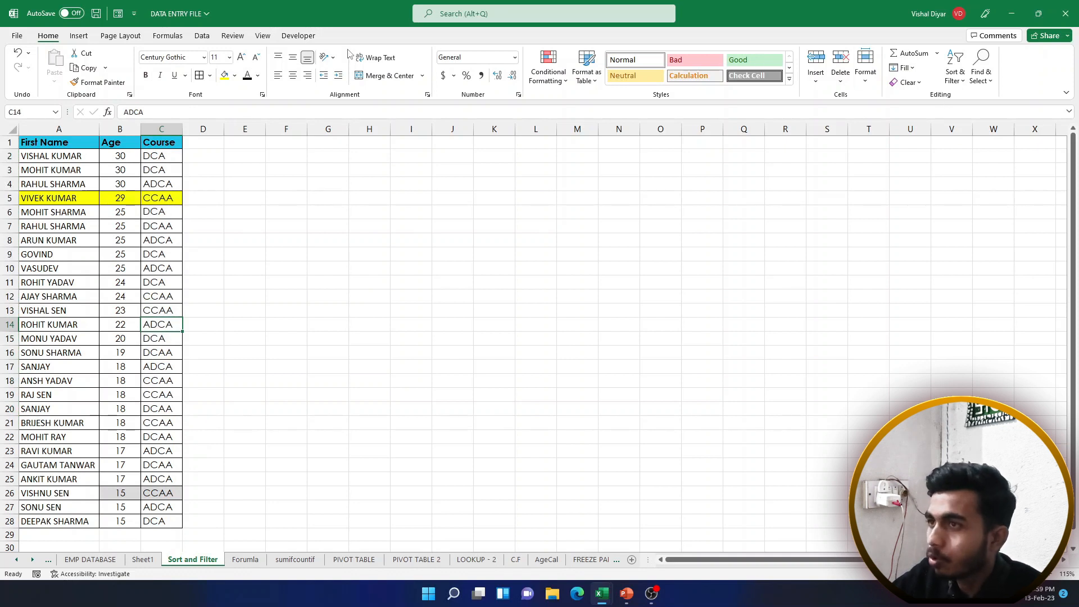
double_click(48, 35)
double_click(48, 35)
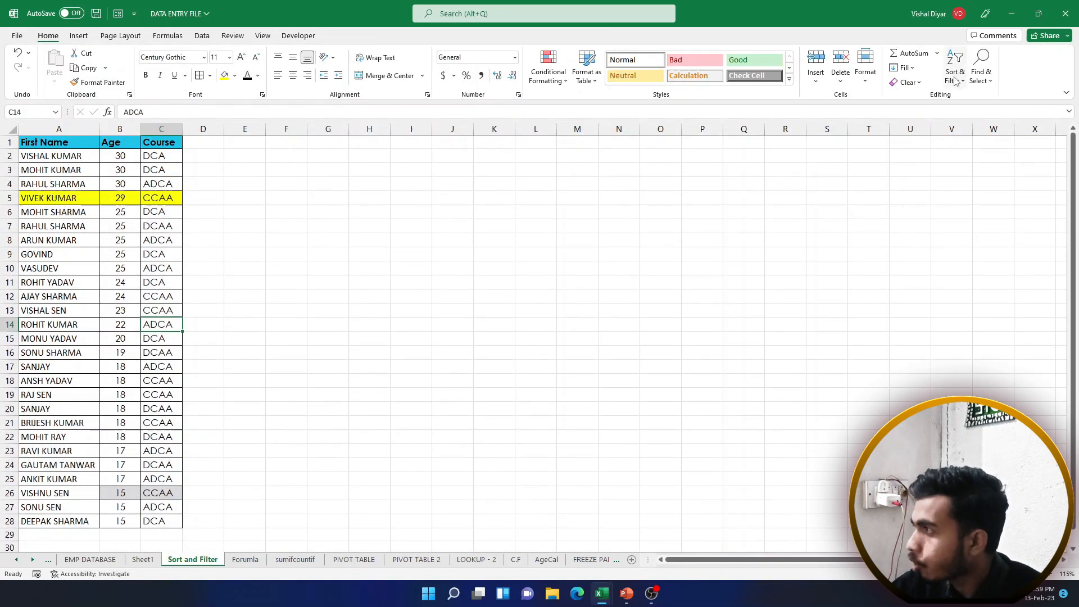
Sort the table A to Z by Course and review the ADCA and CCAA groups
click(956, 76)
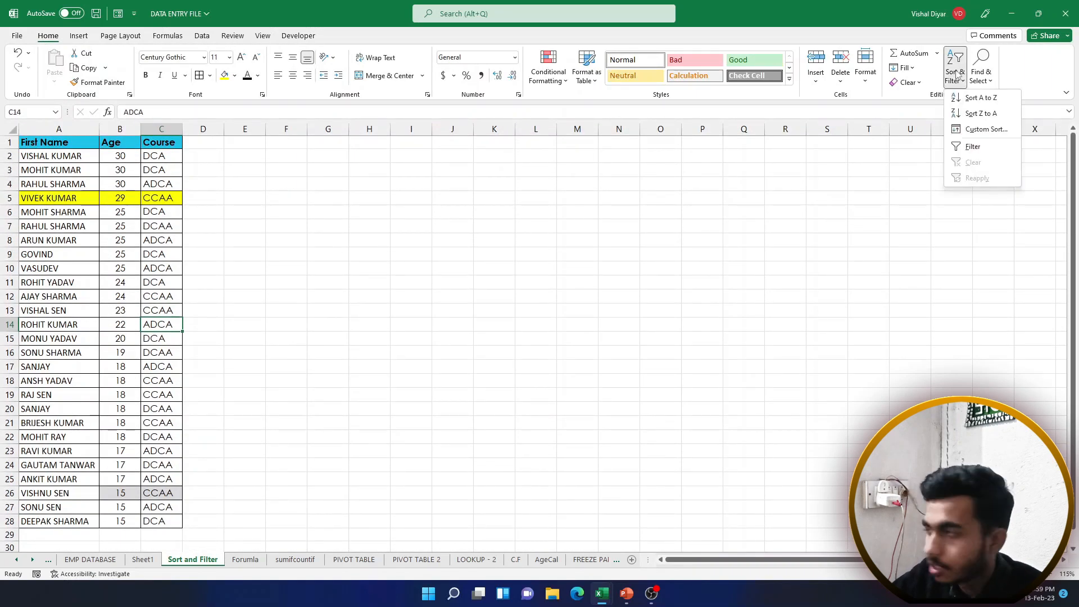
click(973, 99)
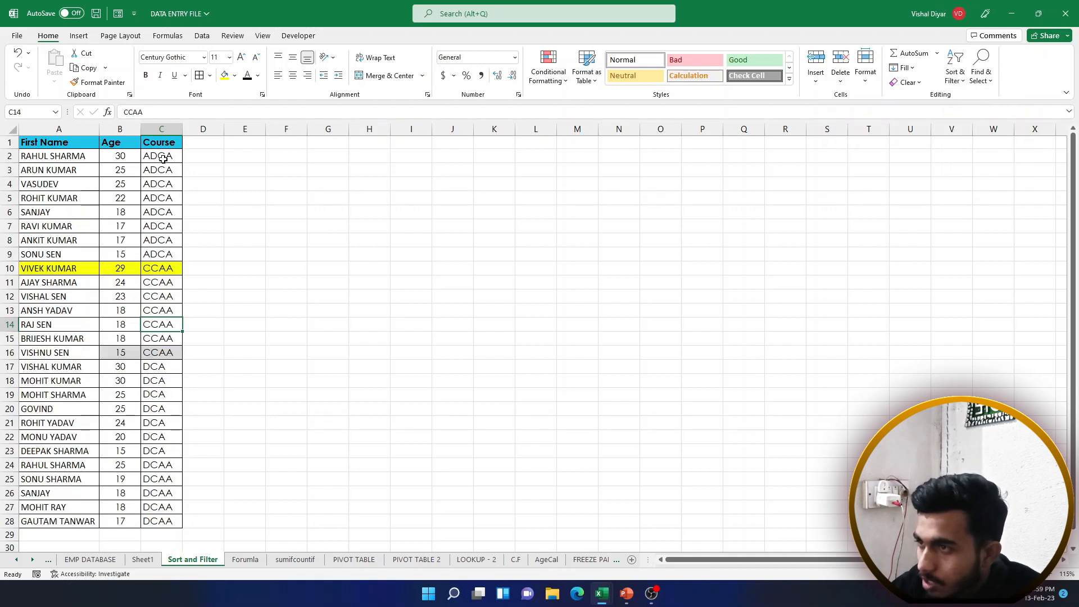
drag(163, 157, 165, 298)
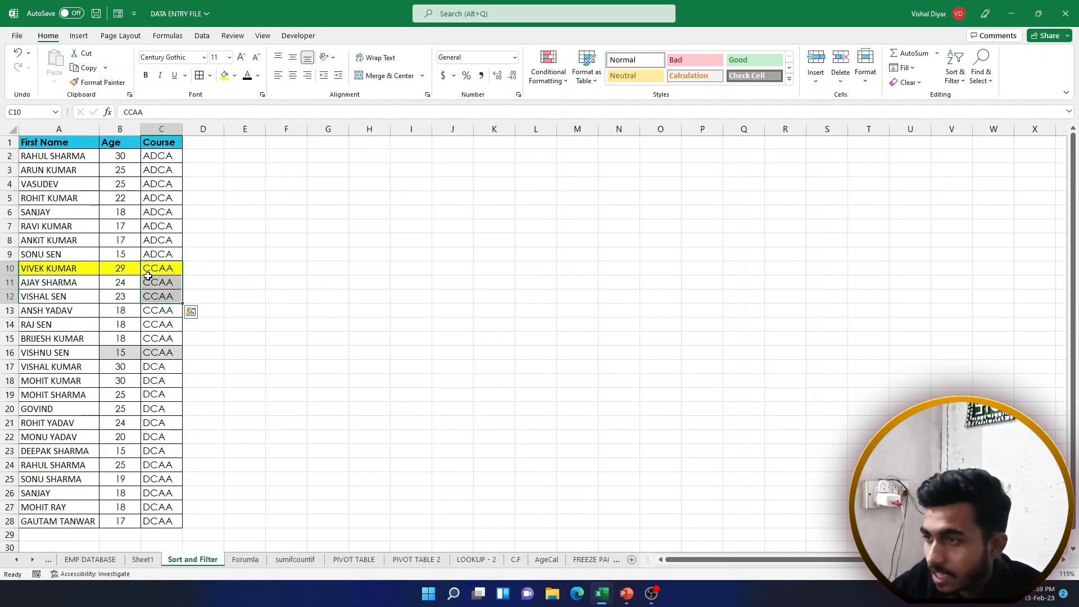
click(154, 271)
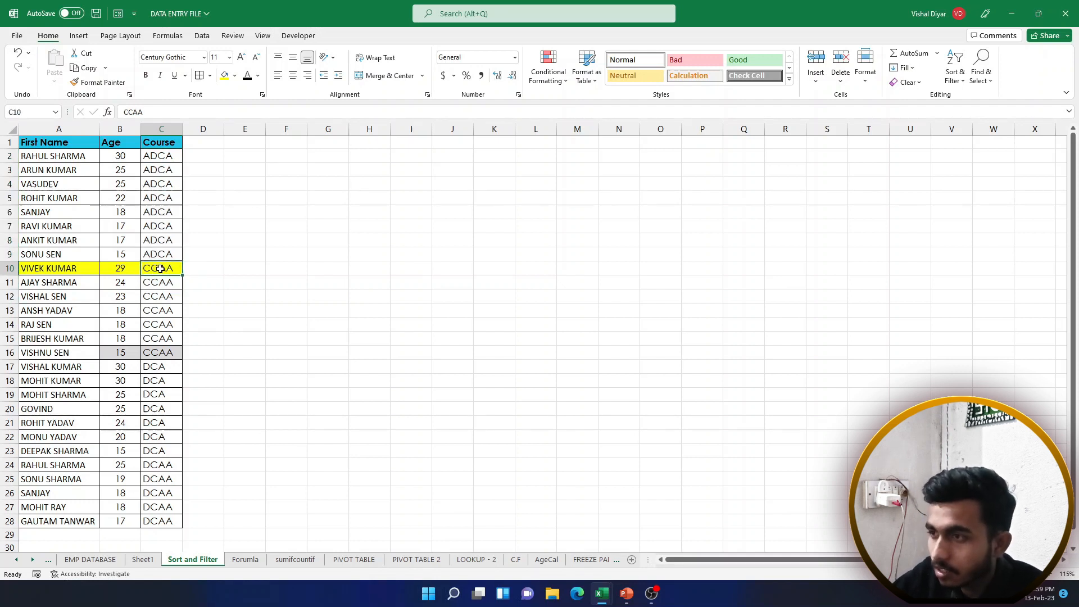
drag(156, 269, 165, 325)
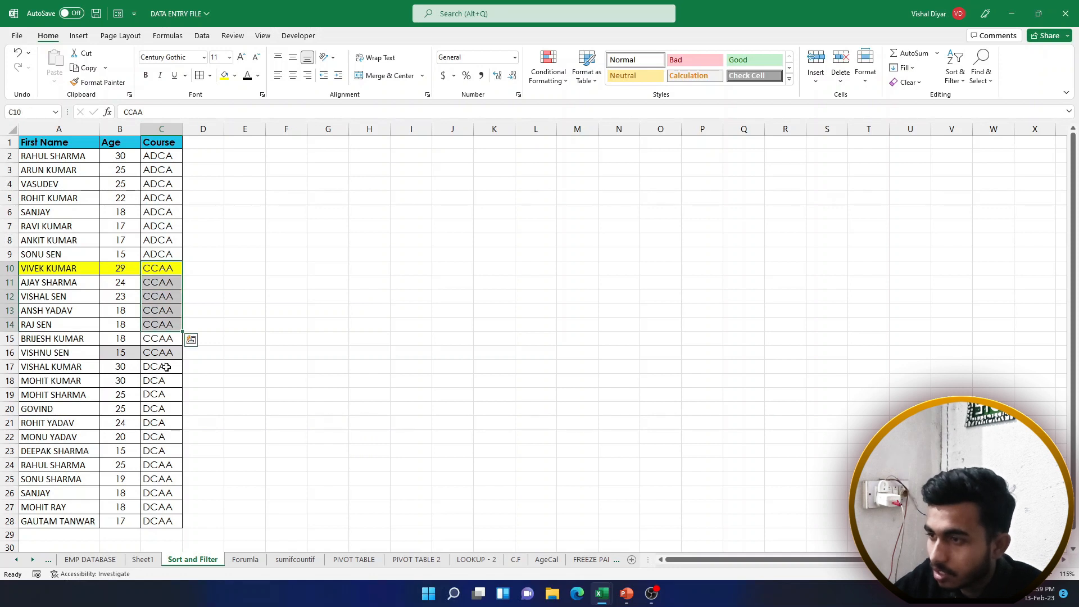
drag(167, 367, 165, 396)
drag(162, 437, 161, 143)
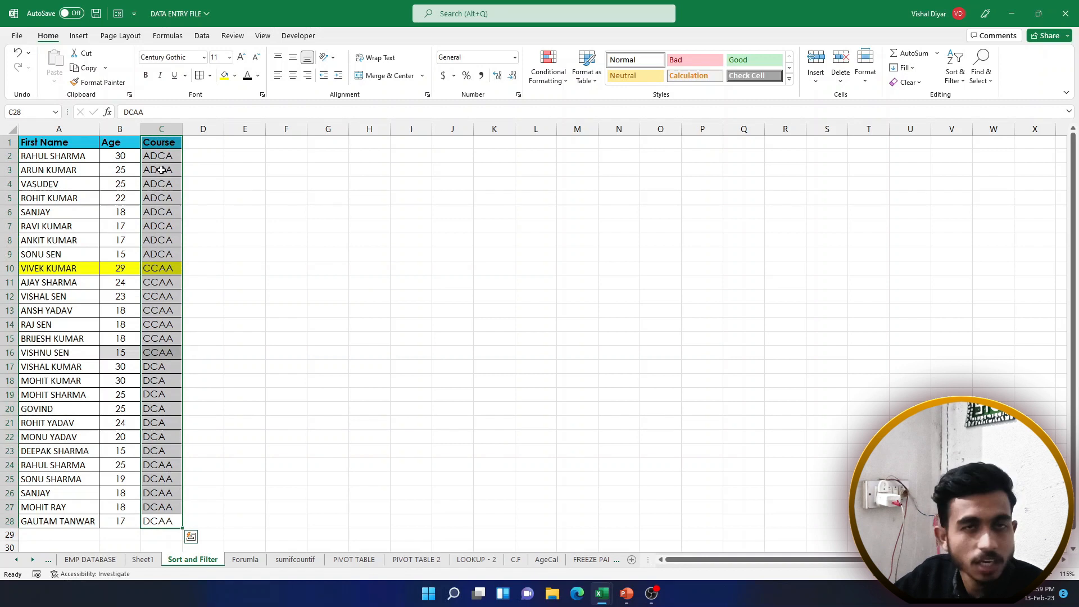
click(162, 170)
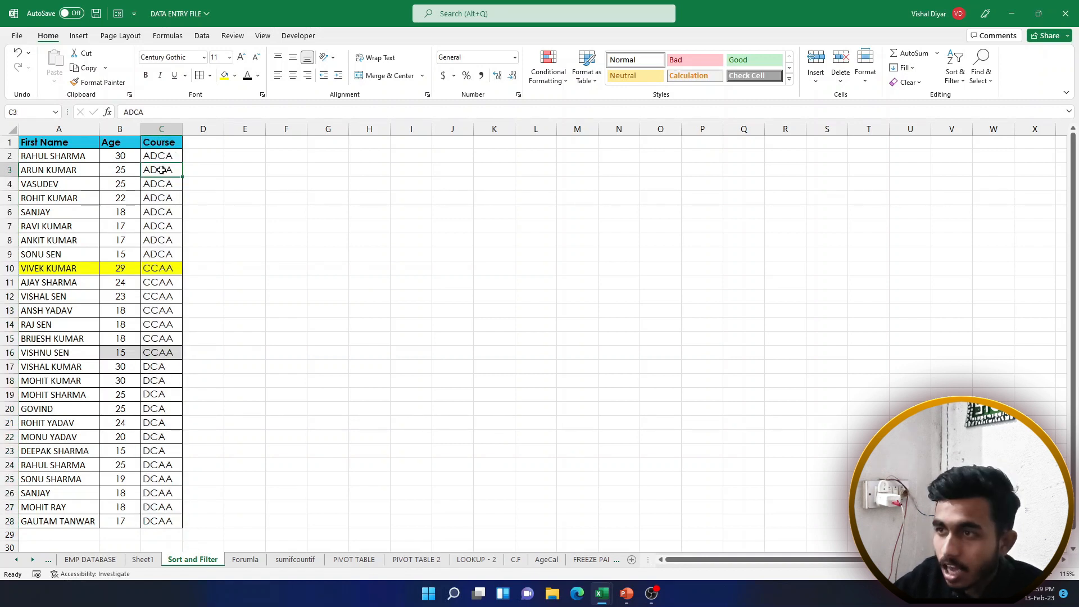
Put the active cell in the First Name column, ready to re-sort by name
drag(65, 144, 65, 463)
click(61, 380)
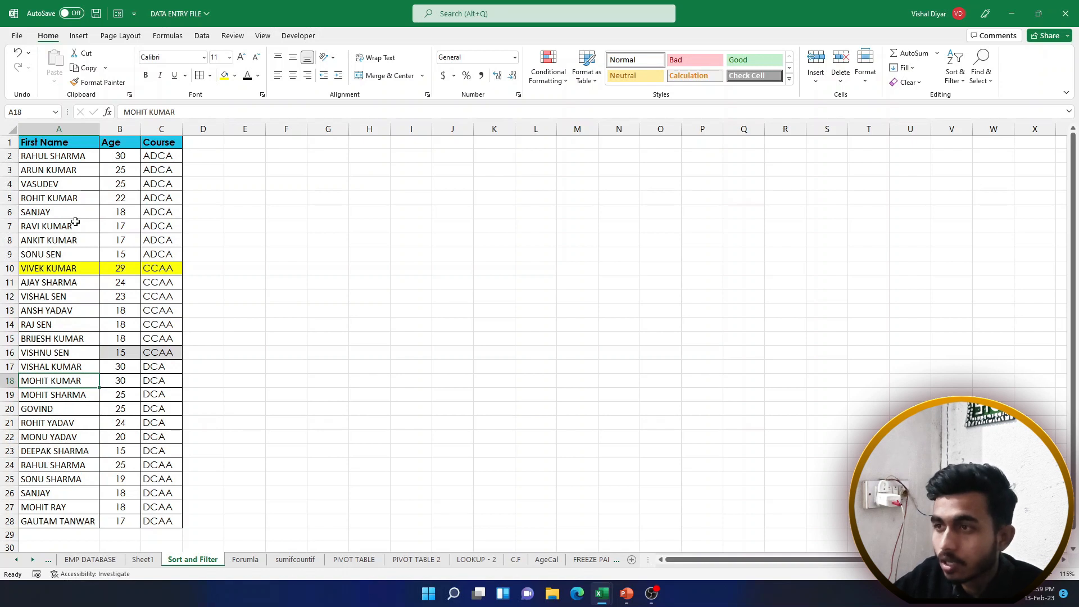
click(73, 197)
key(Right)
key(Right)
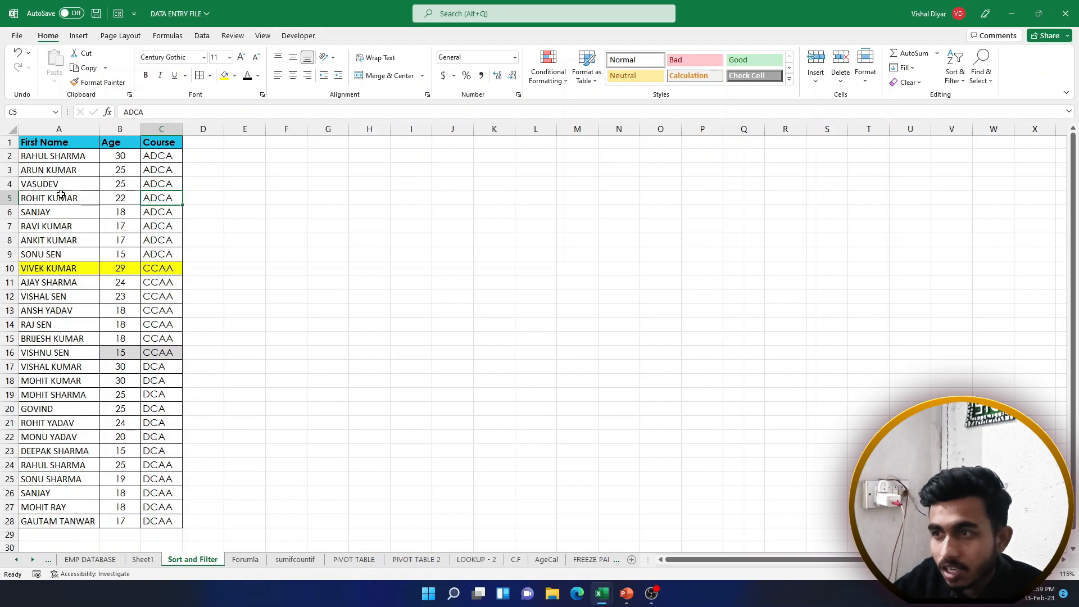
click(58, 243)
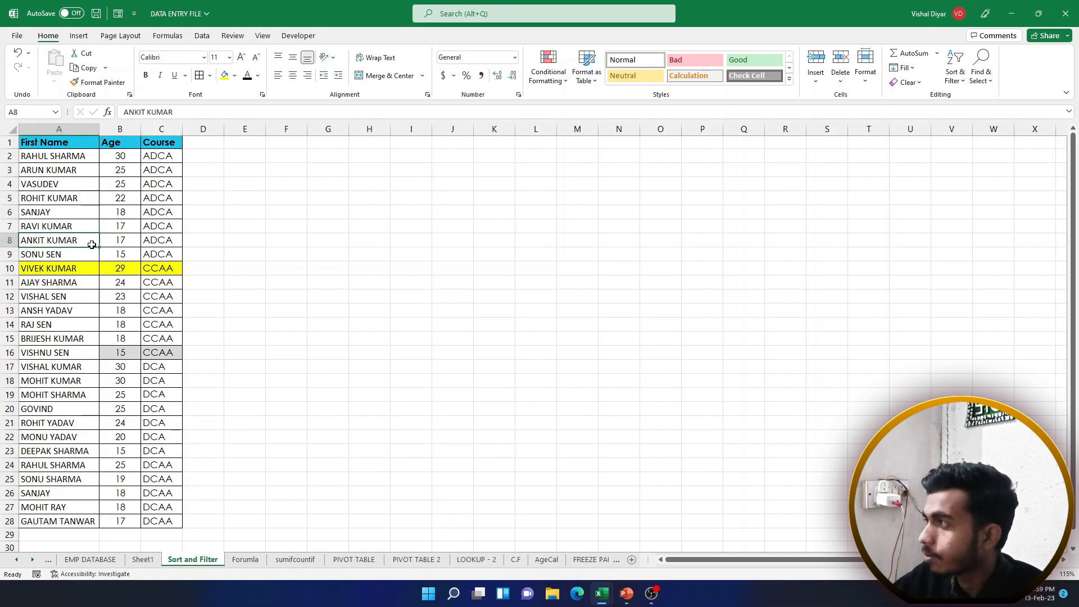
click(957, 79)
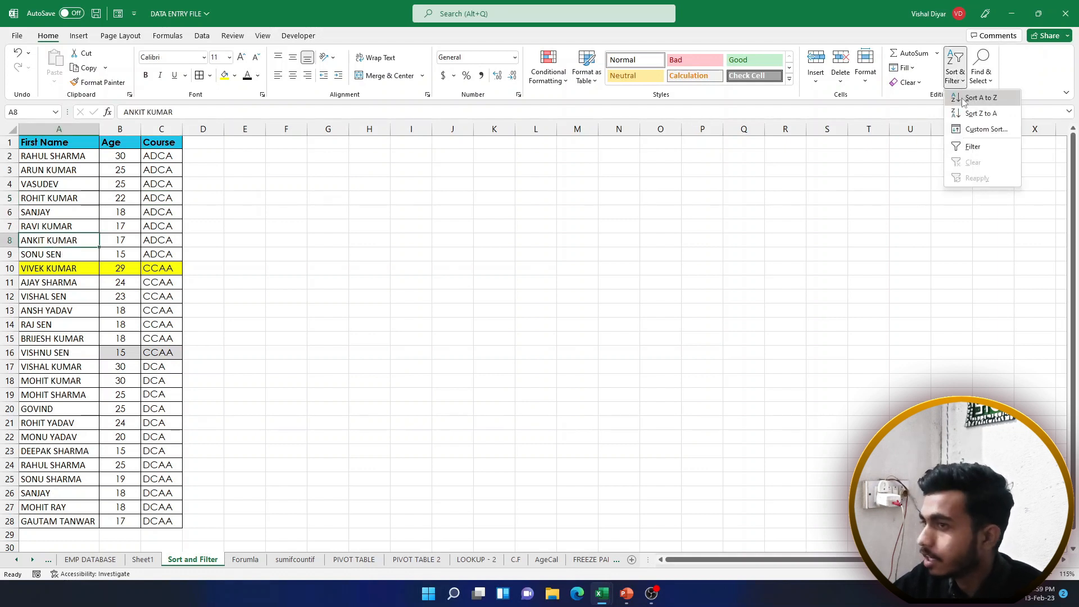
Sort the table A to Z by First Name and review the reordered names
click(964, 99)
drag(58, 156, 59, 452)
click(59, 215)
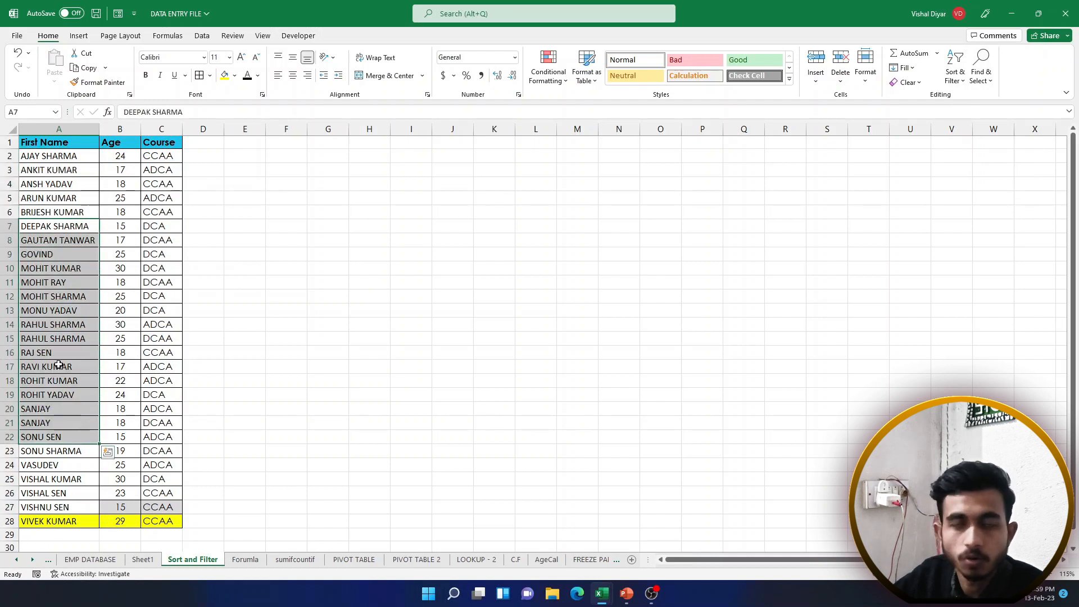
click(56, 366)
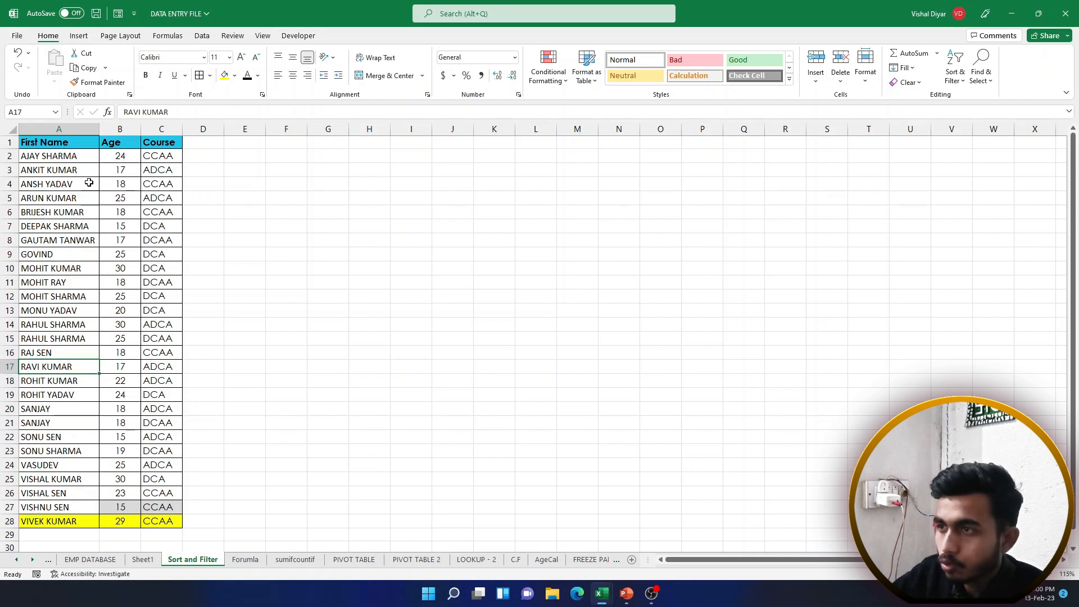
Select the upper Age values and names, ending on the top Age cell
drag(117, 158, 118, 339)
drag(56, 157, 59, 325)
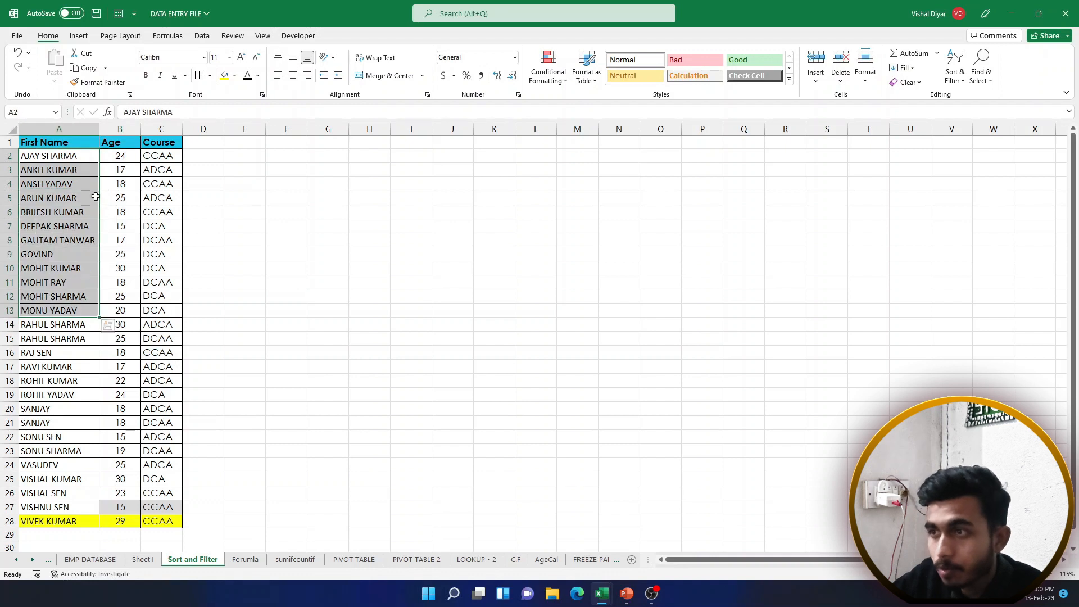
click(125, 177)
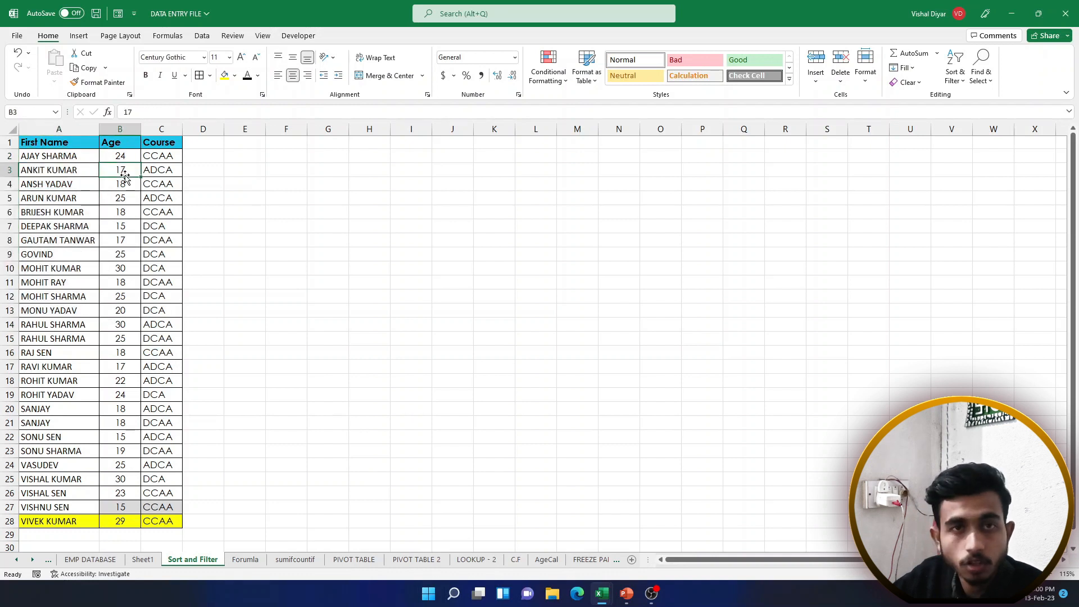
click(124, 239)
click(121, 211)
click(119, 156)
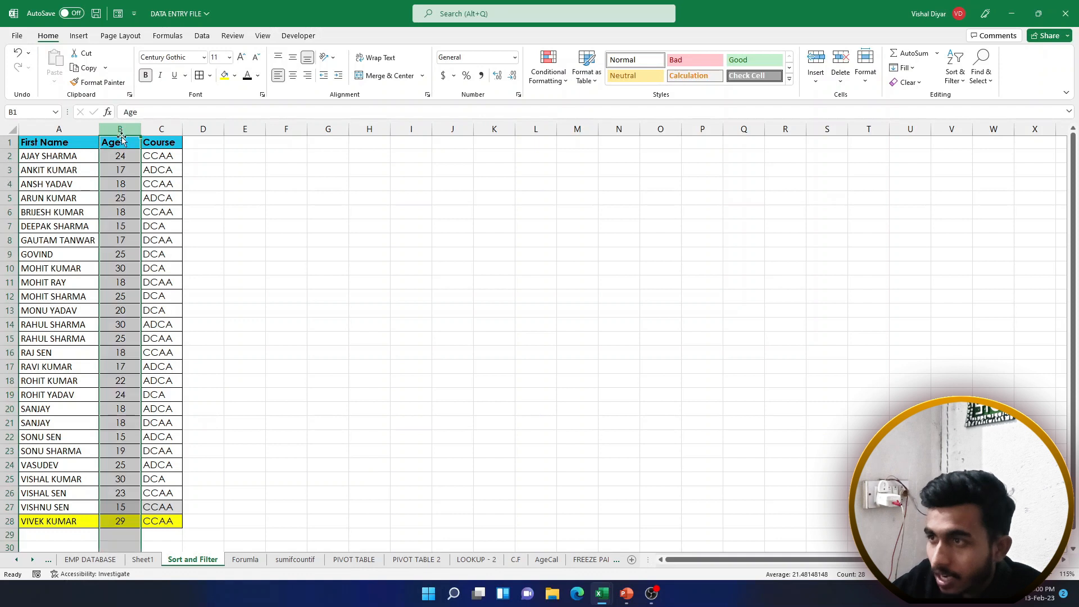
Sort the table by Age from largest to smallest, 30 down to 15
click(125, 197)
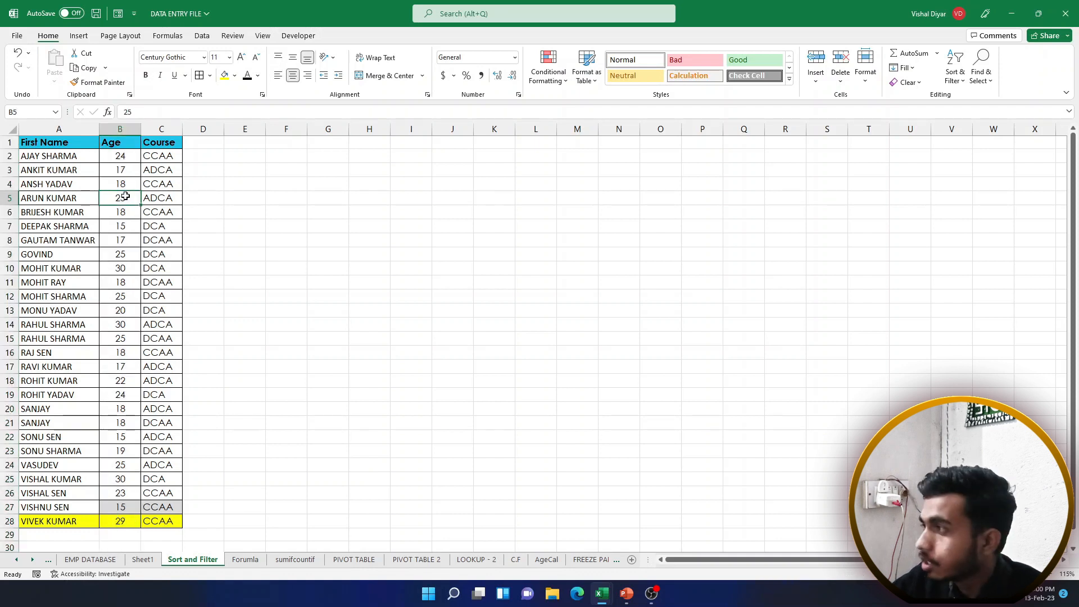
click(954, 75)
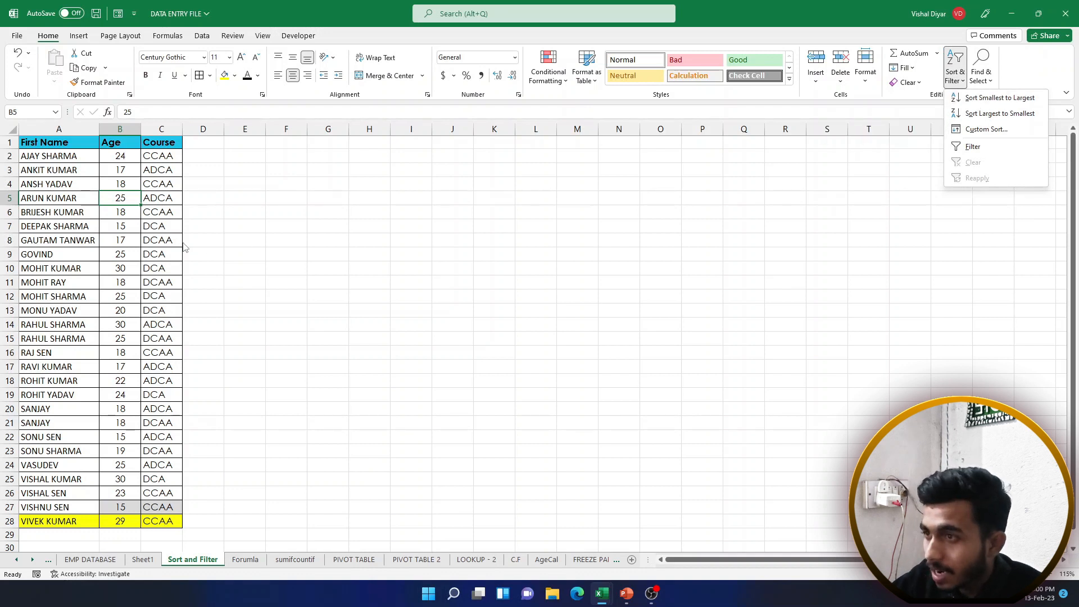
key(Escape)
click(120, 129)
click(125, 282)
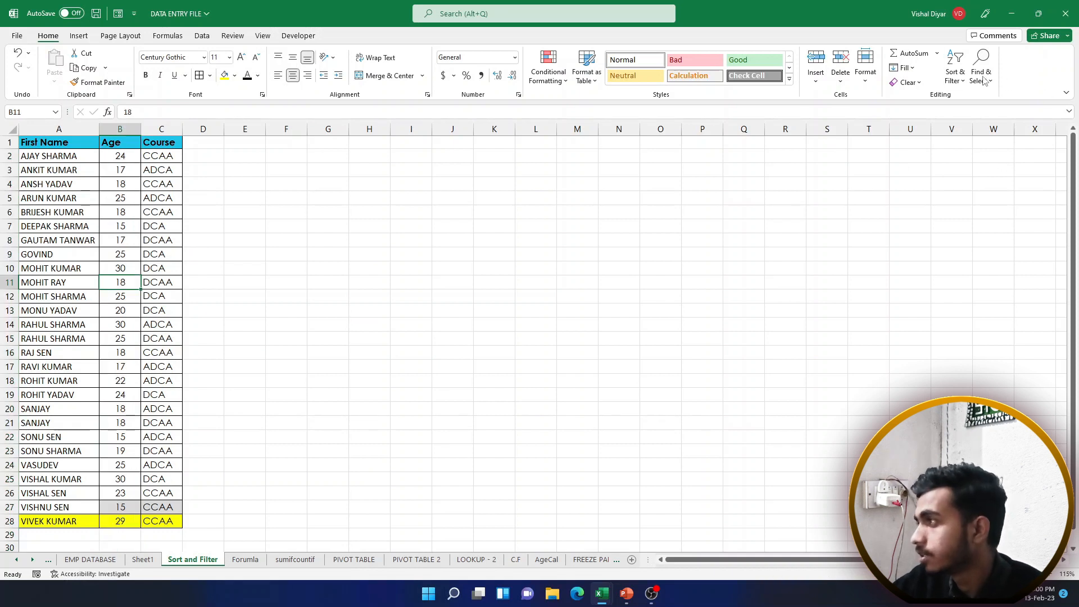
click(956, 76)
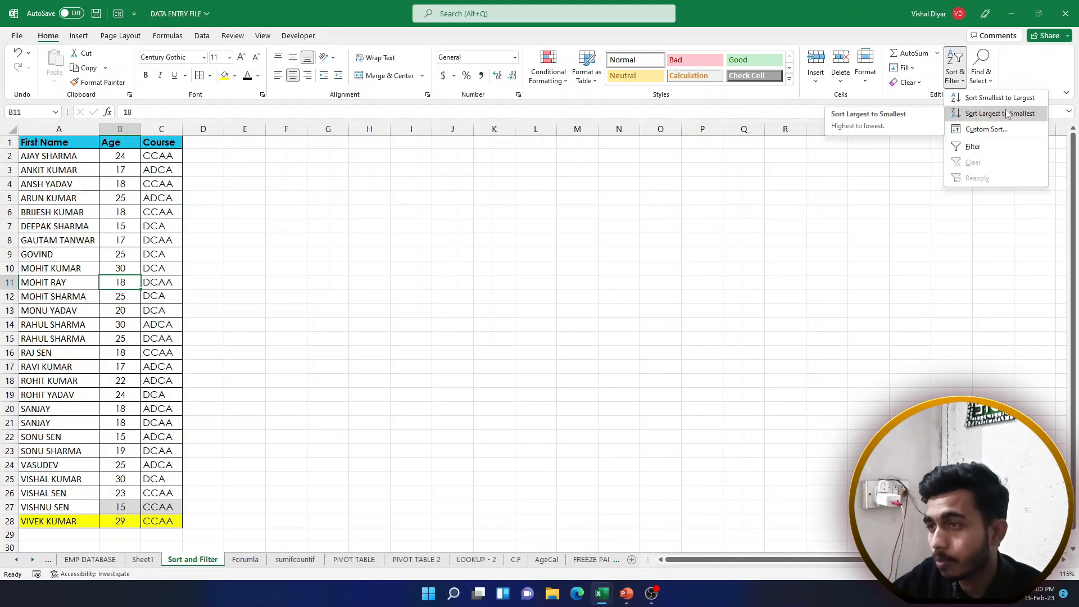
click(1008, 114)
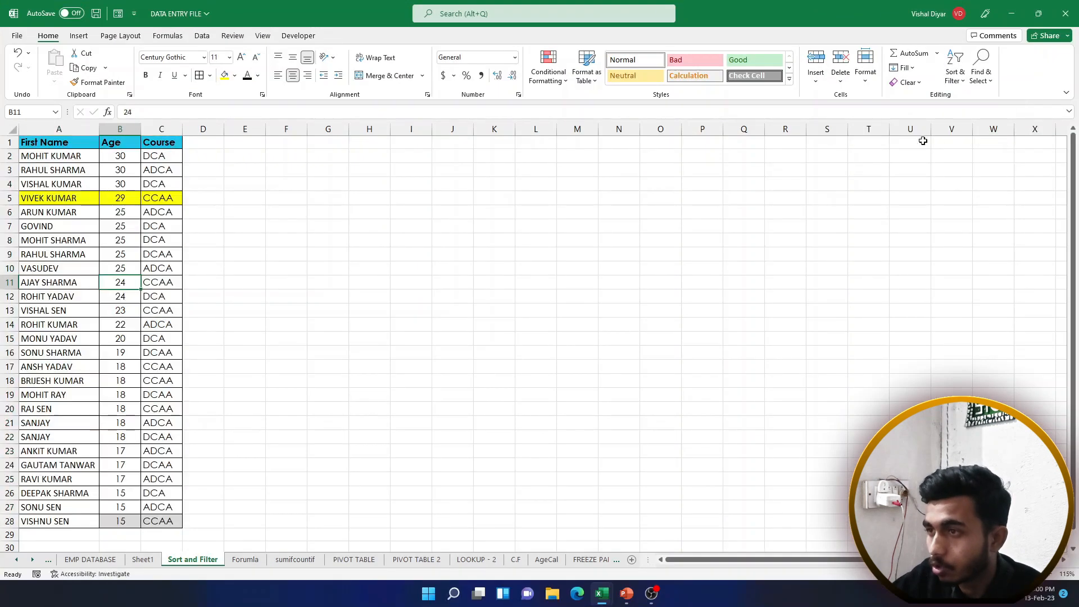
Check the three ages of 30, then move to Sheet1
drag(118, 158, 121, 481)
click(108, 383)
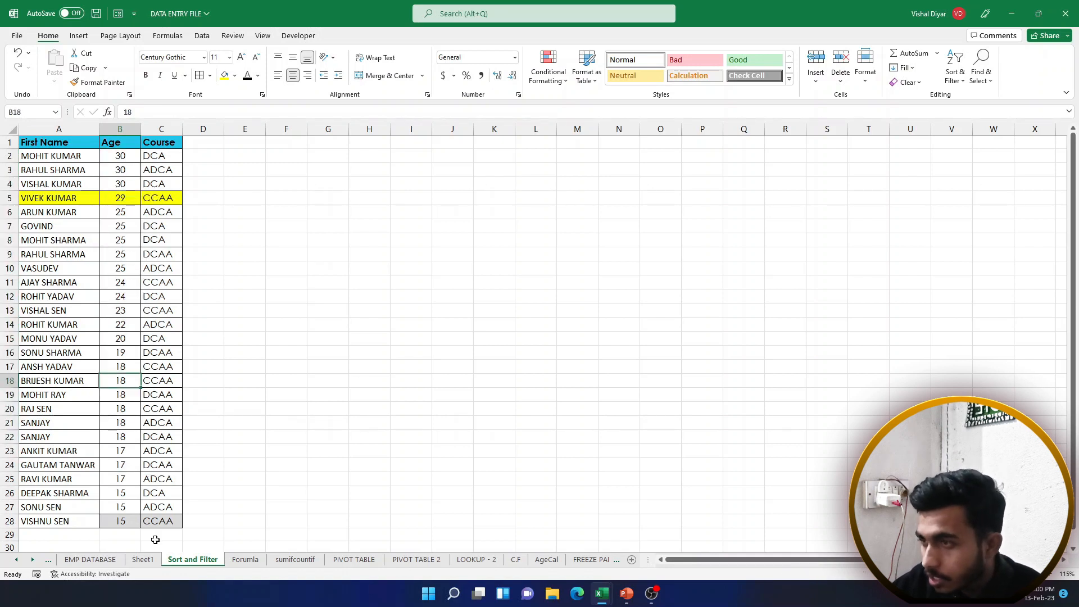
click(143, 560)
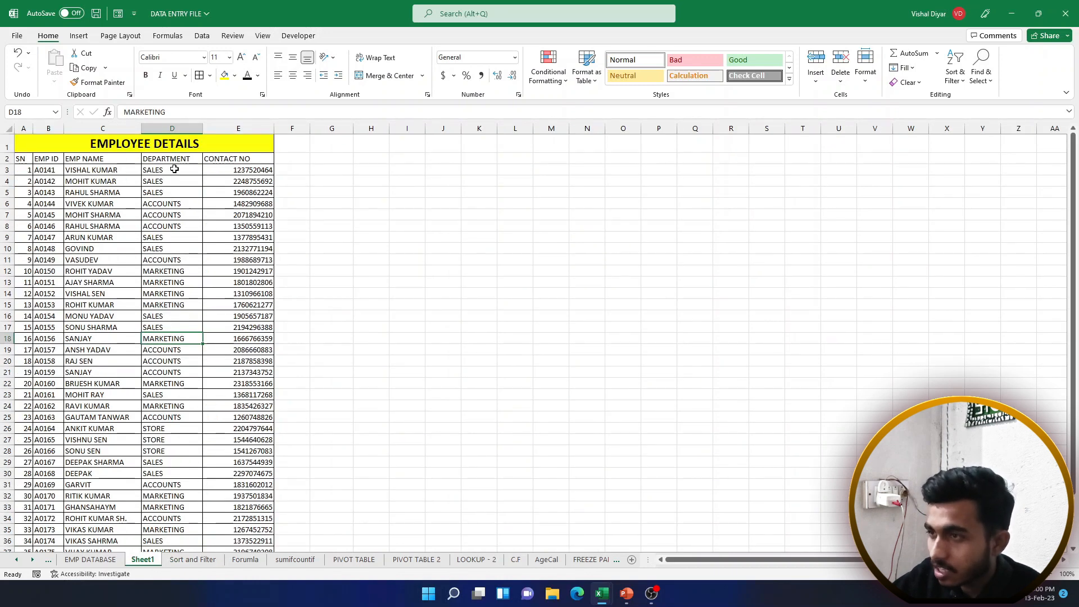
Select various DEPARTMENT entries, ending with department cell D15 active
drag(175, 169, 172, 216)
drag(169, 171, 169, 199)
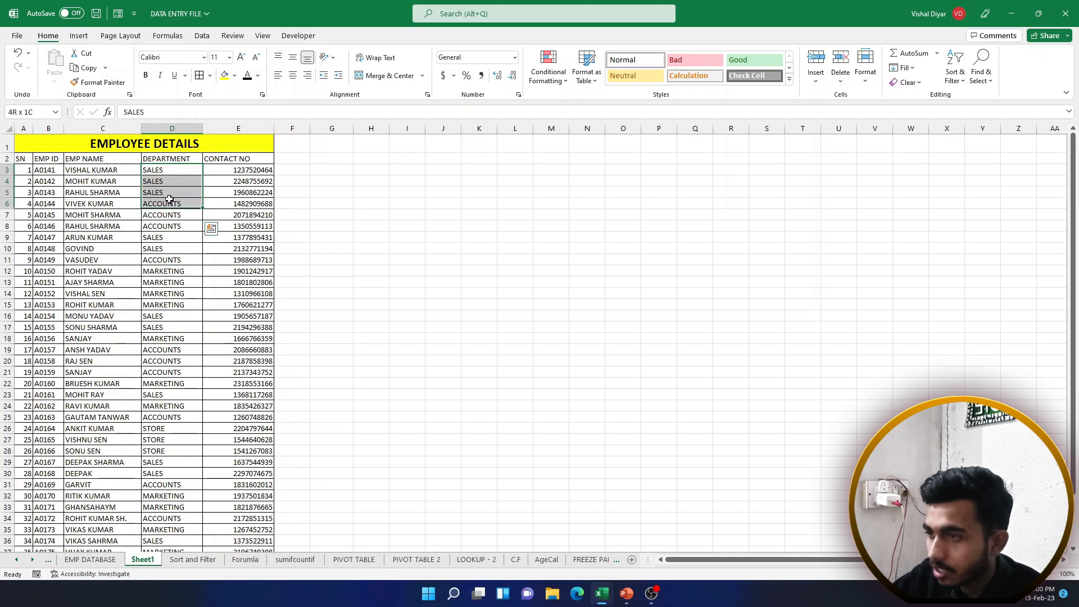
drag(161, 317, 161, 327)
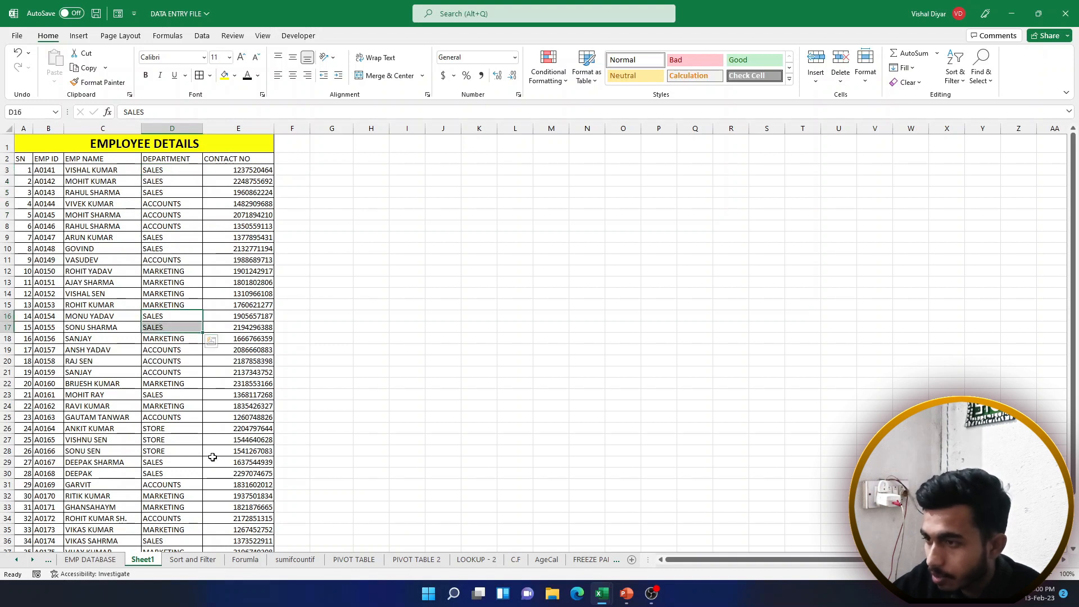
drag(164, 475, 165, 461)
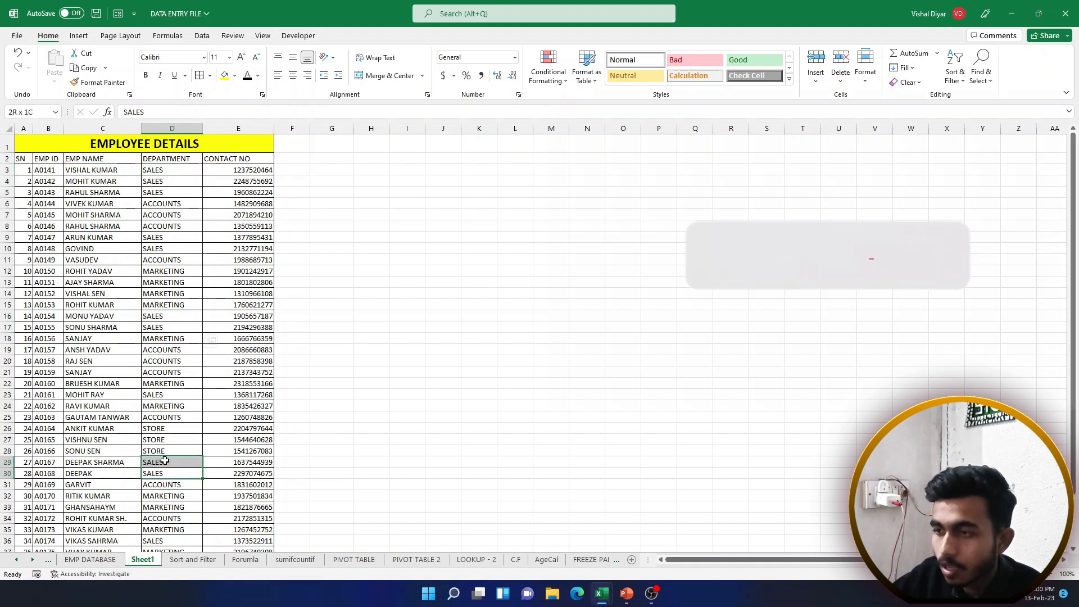
drag(163, 170, 165, 194)
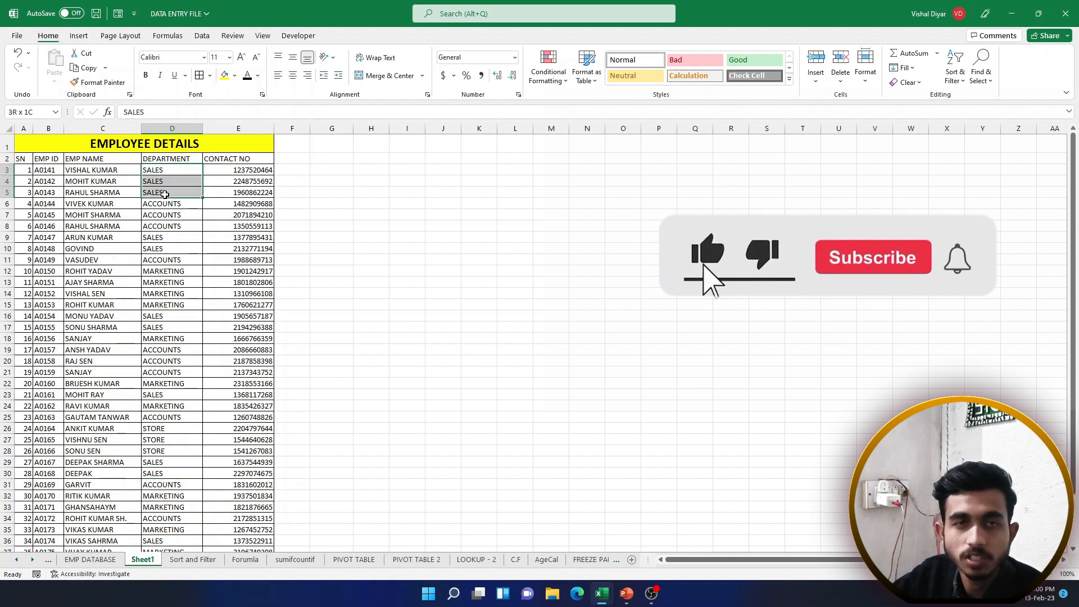
click(182, 124)
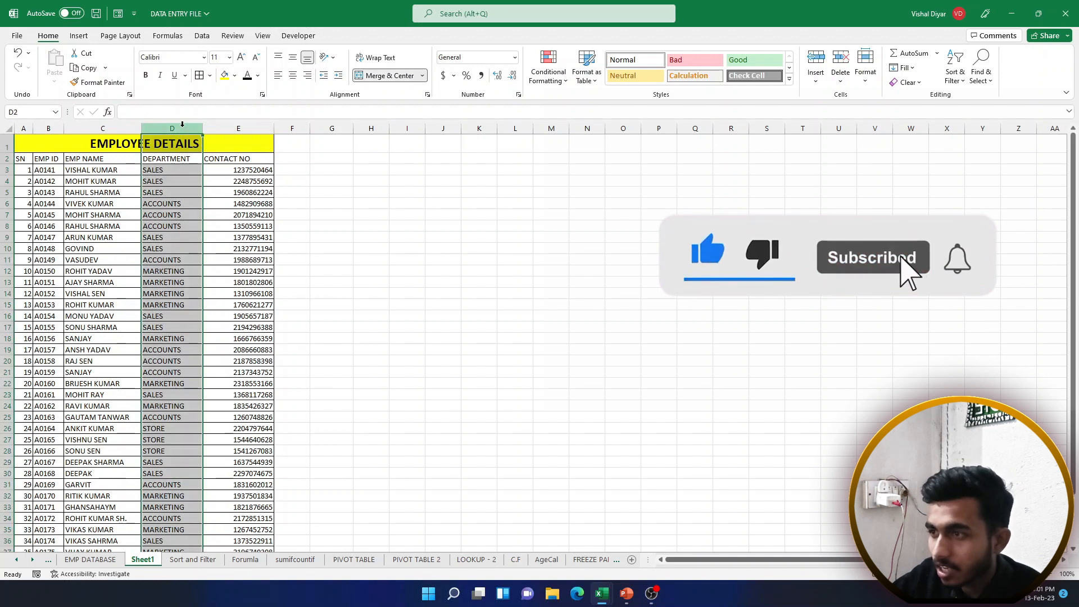
click(173, 295)
drag(177, 159, 183, 430)
click(200, 308)
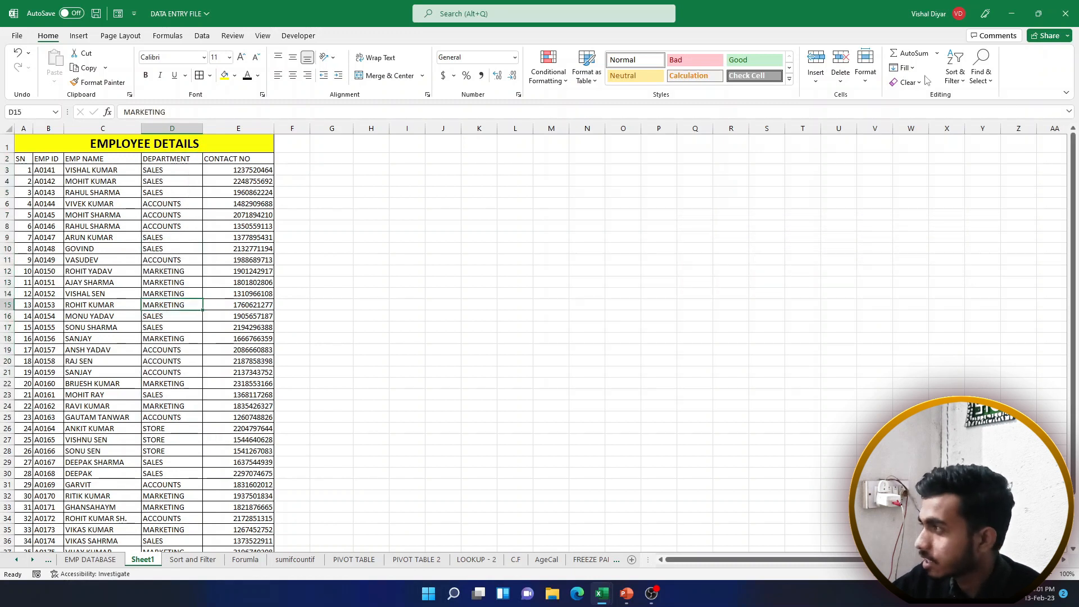
Sort the employee table A to Z by DEPARTMENT and review the ACCOUNTS rows
click(955, 70)
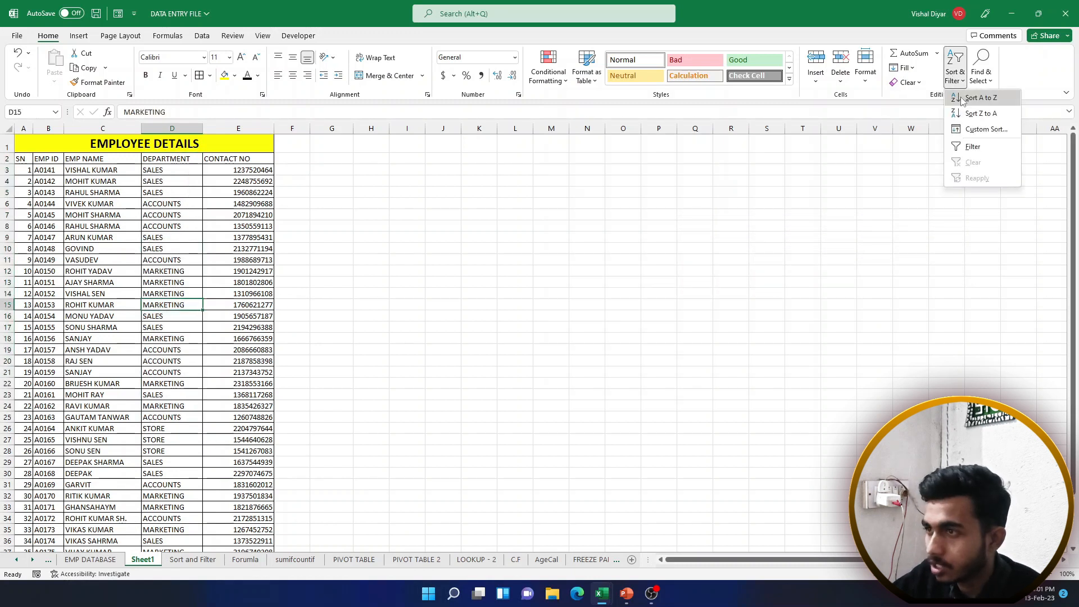
click(962, 99)
drag(185, 171, 175, 432)
scroll(169, 443, down, 3)
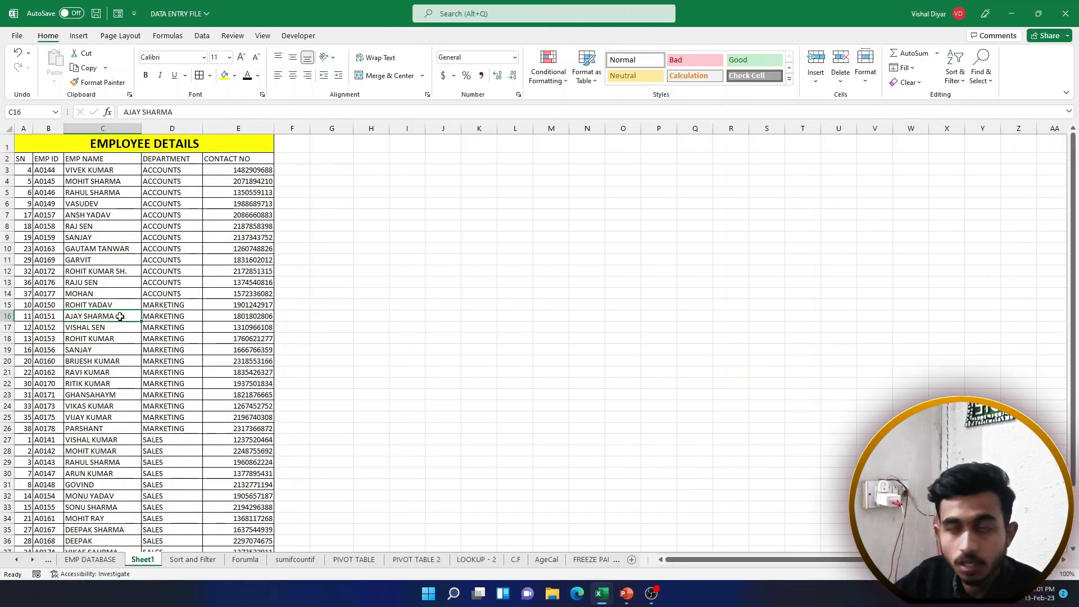
click(181, 304)
click(217, 273)
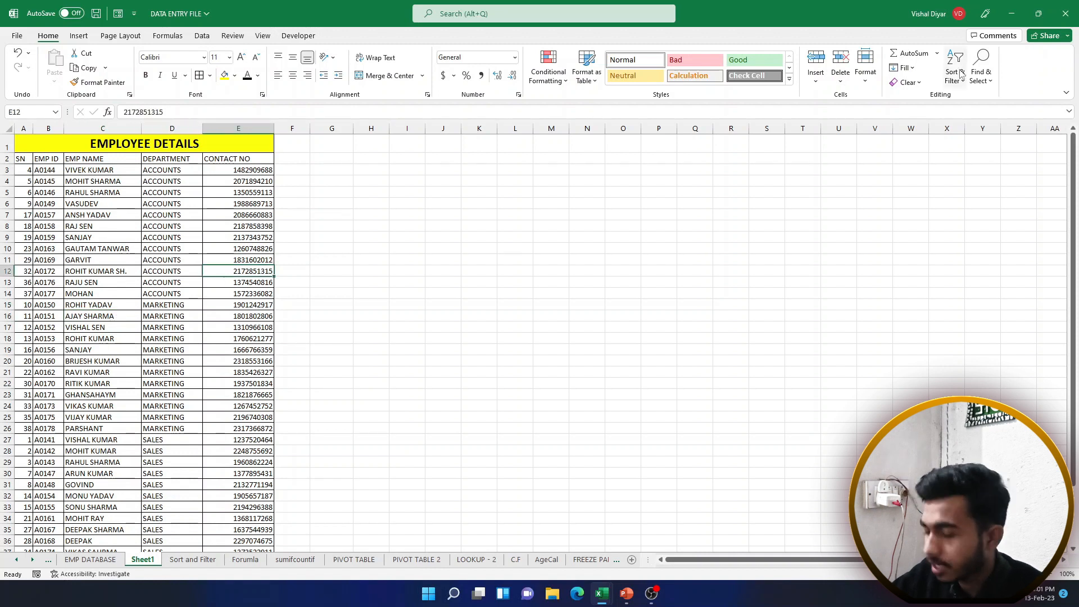
Undo the department sort, then clear a range of employee names and restore them with Ctrl+Z
key(ctrl+z)
click(147, 271)
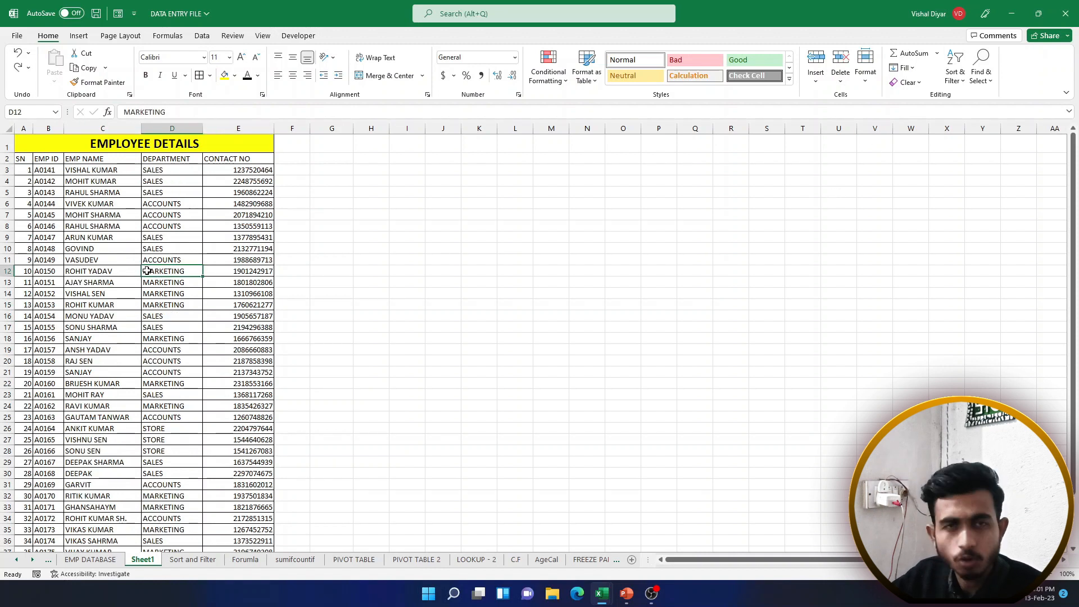
drag(135, 249, 123, 383)
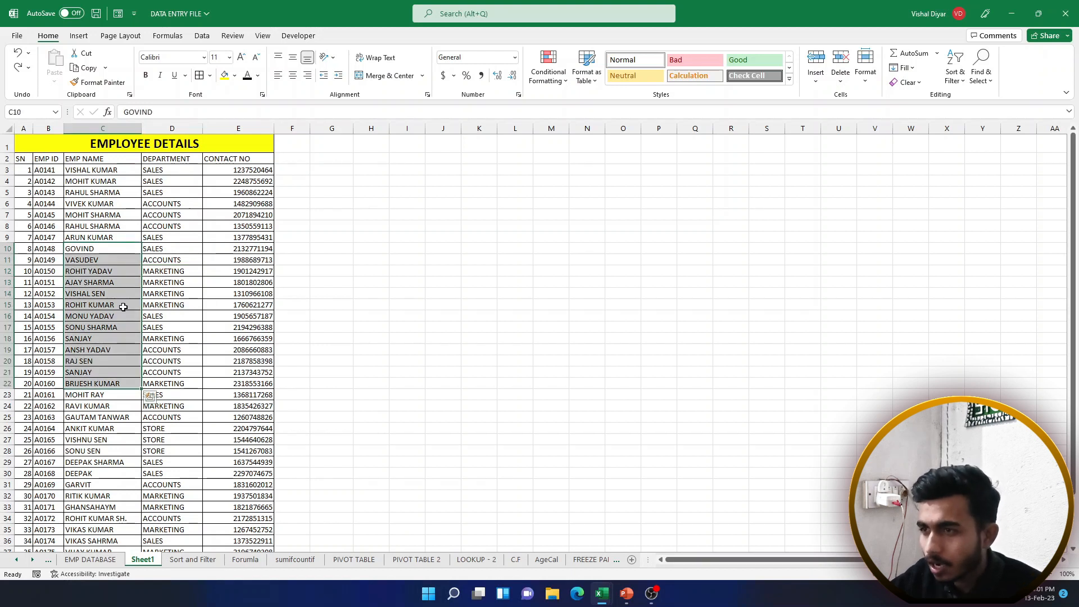
key(Delete)
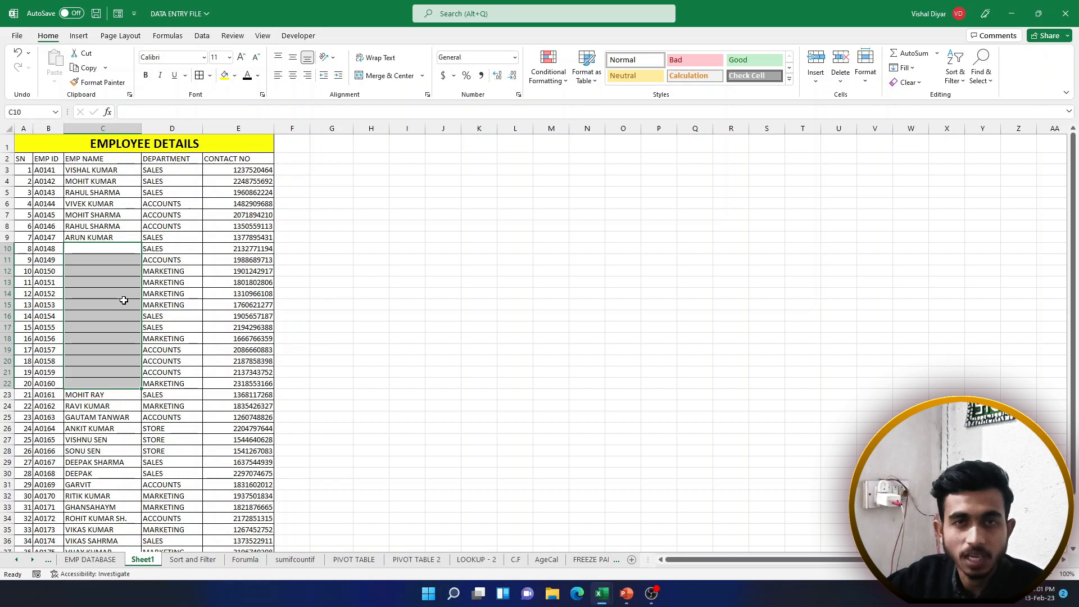
key(ctrl+z)
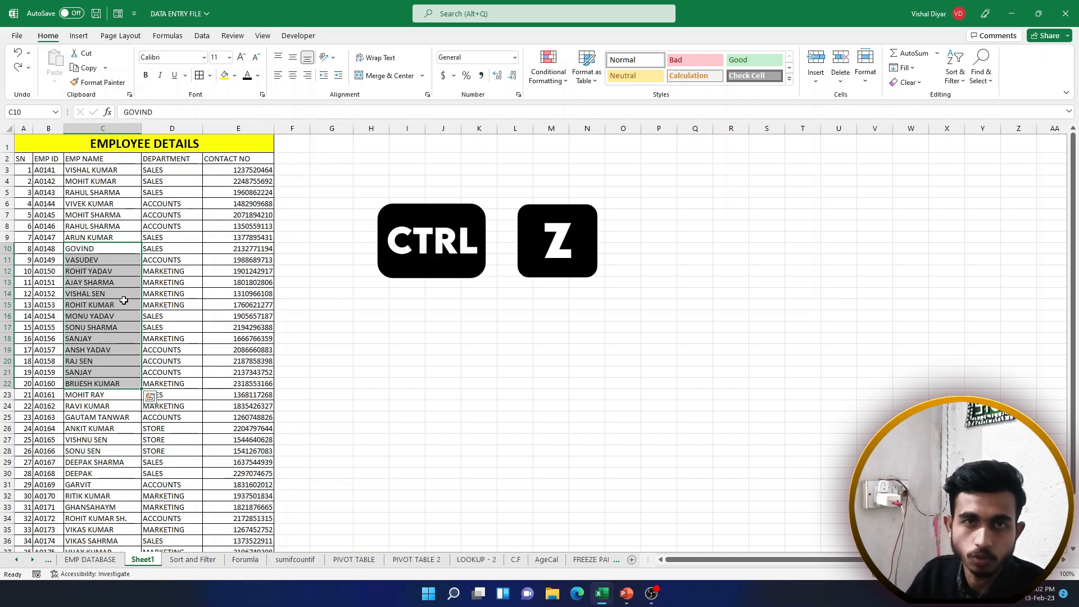
Select the SALES, MARKETING, ACCOUNTS and STORE entries in the restored original order
click(155, 305)
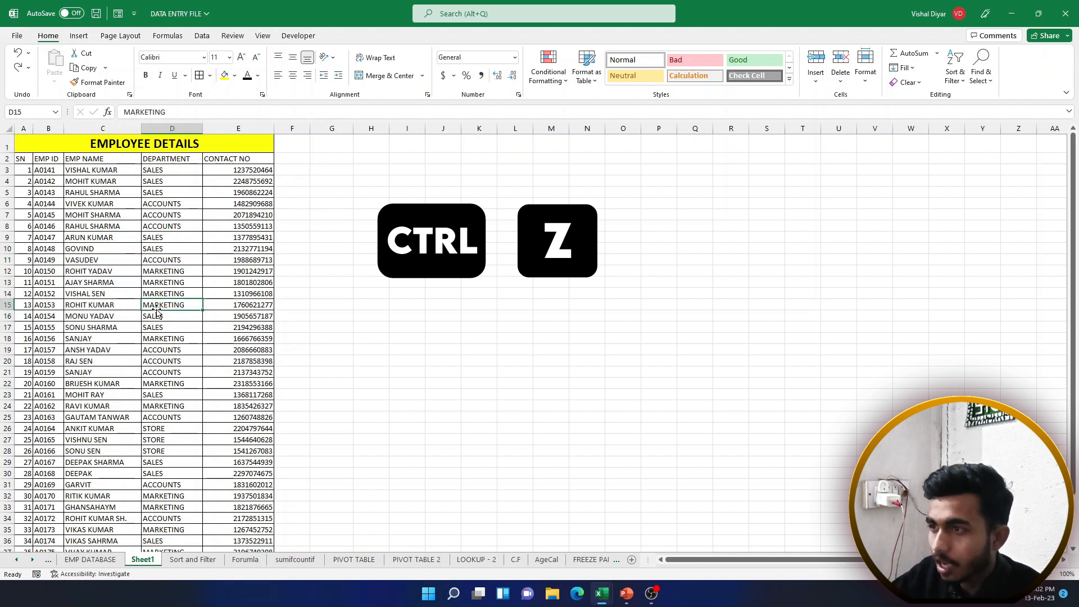
click(166, 281)
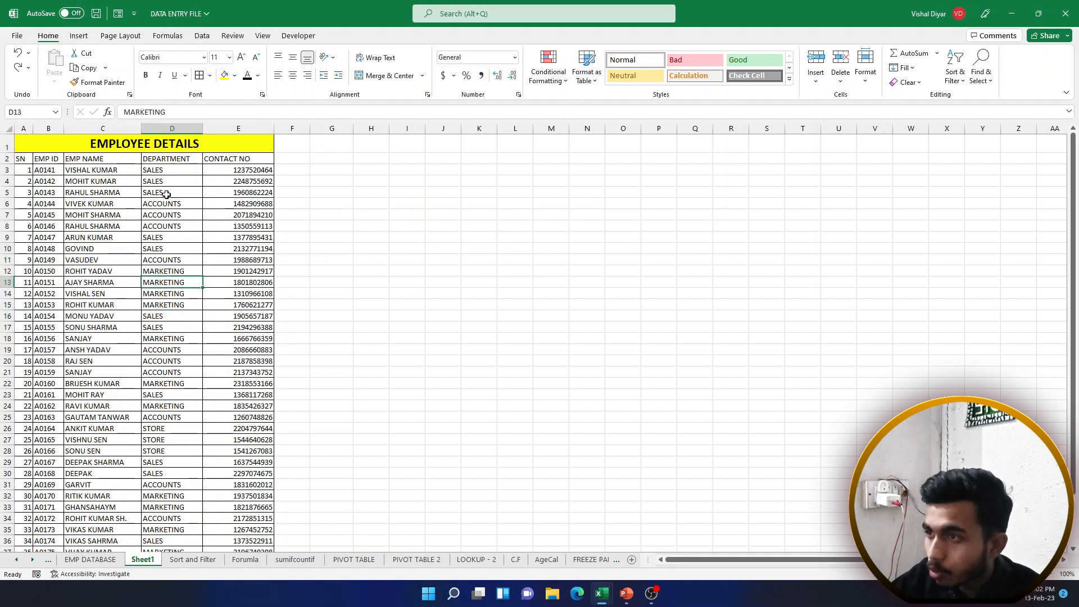
drag(169, 170, 169, 193)
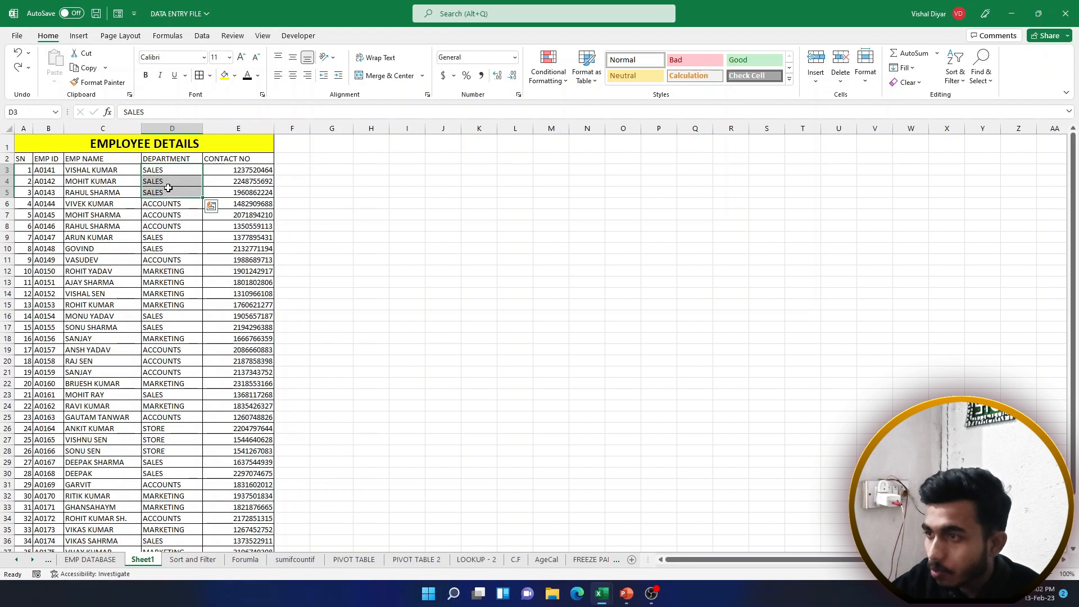
drag(169, 240, 171, 306)
drag(174, 349, 172, 373)
drag(172, 428, 171, 453)
drag(180, 297, 171, 441)
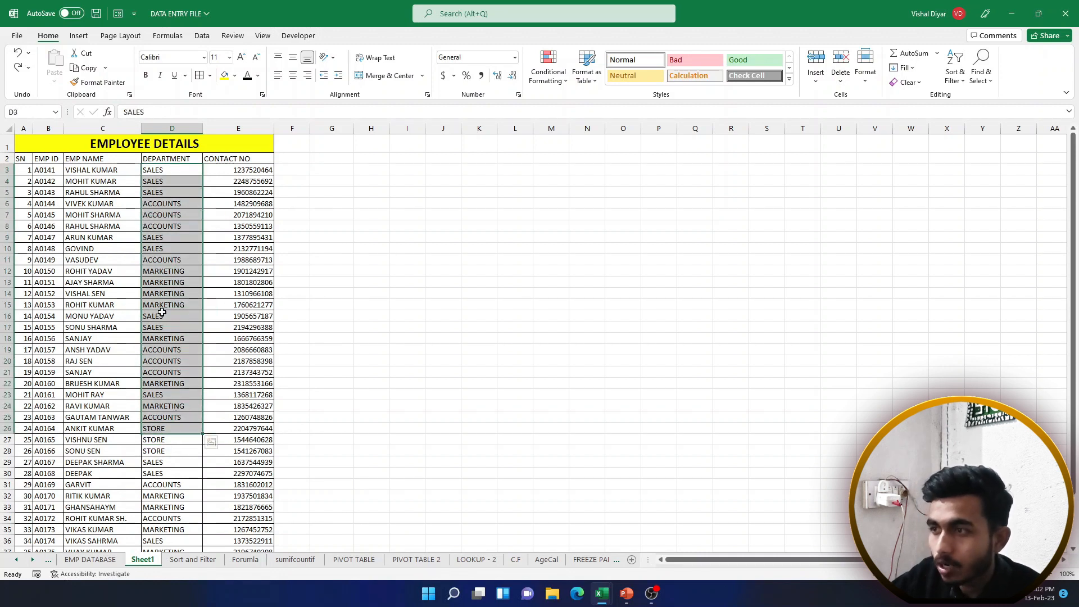
click(173, 250)
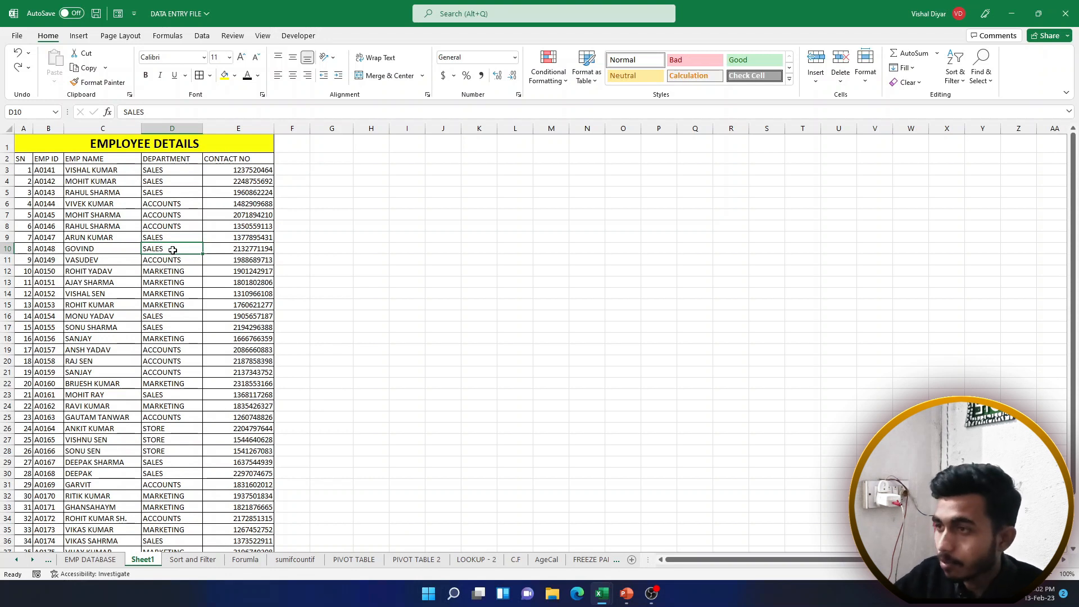
click(961, 79)
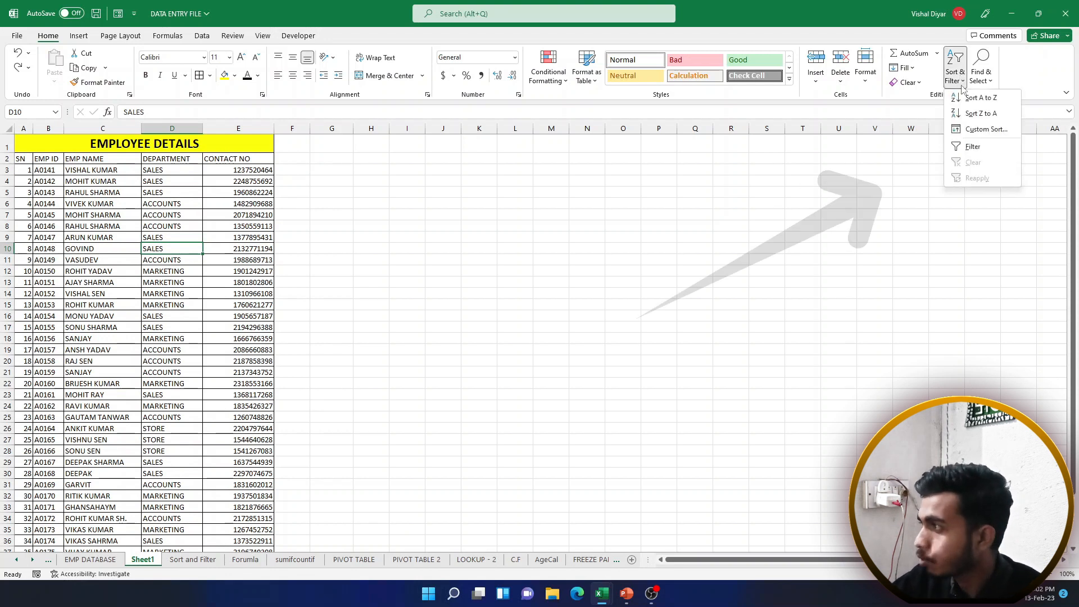
Turn on filtering and filter DEPARTMENT to show only SALES, 12 of 40 records
click(970, 144)
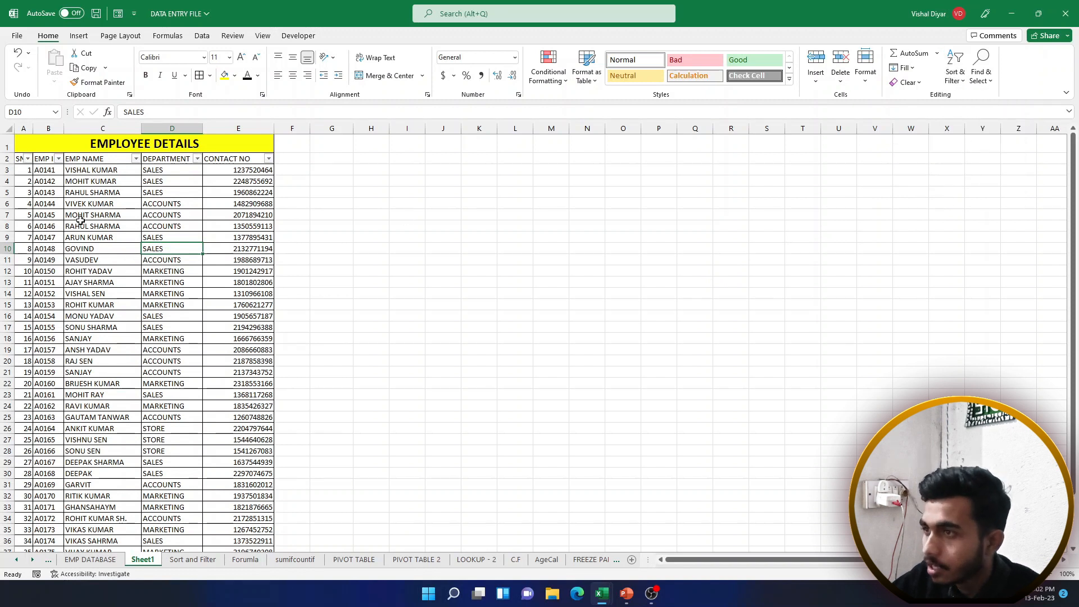
click(197, 159)
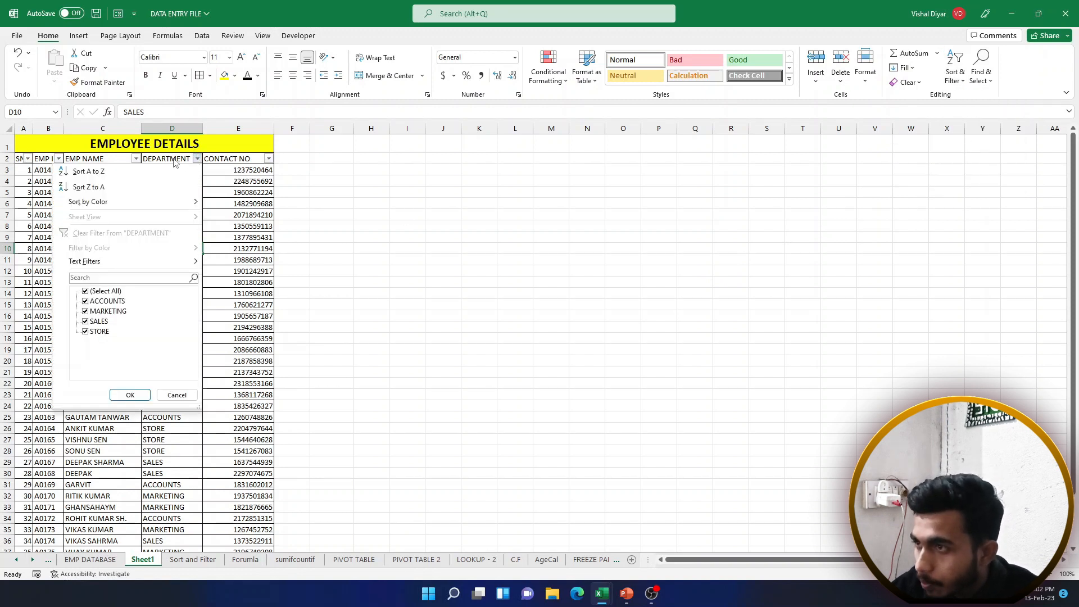
click(183, 157)
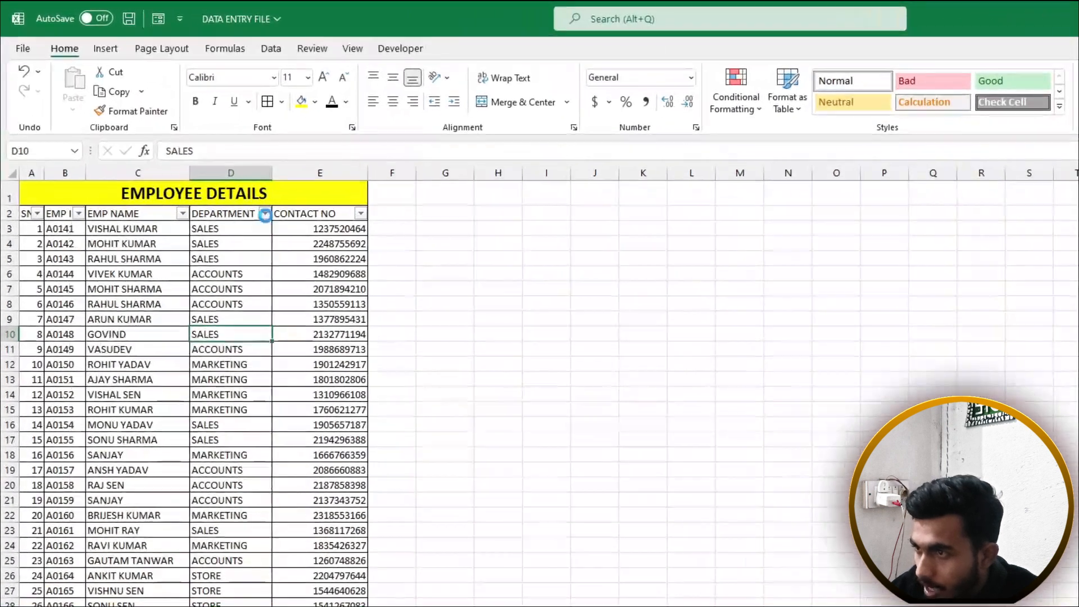
click(197, 159)
click(115, 391)
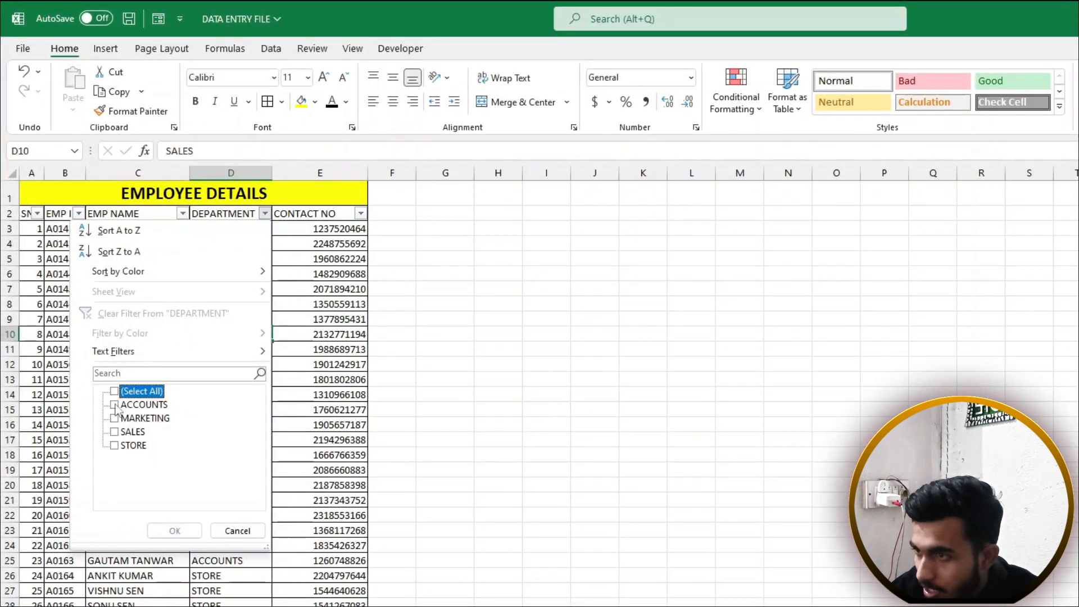
click(114, 432)
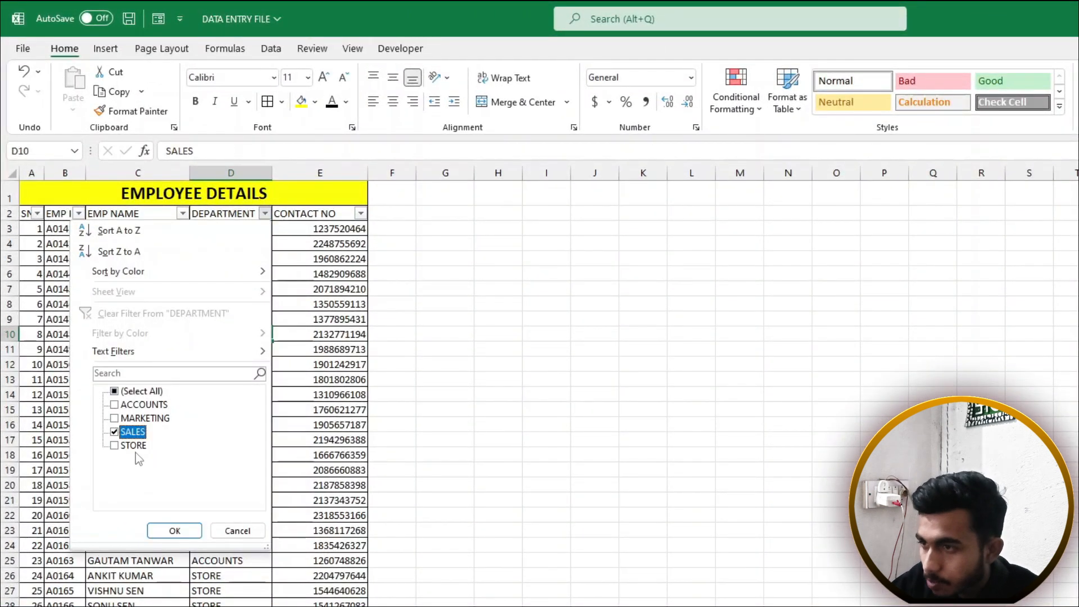
click(114, 431)
click(115, 432)
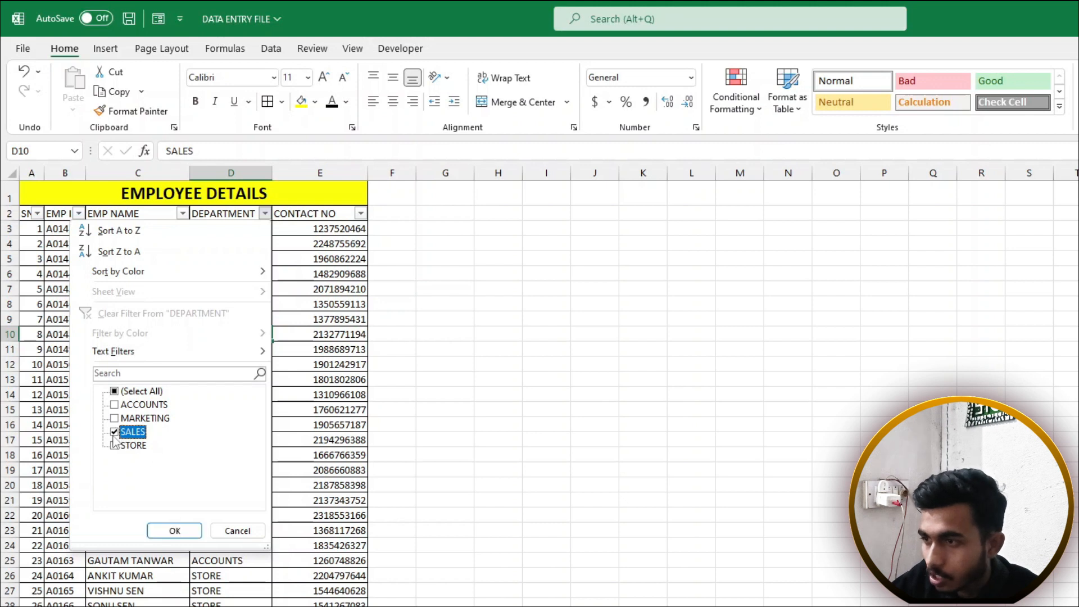
click(174, 531)
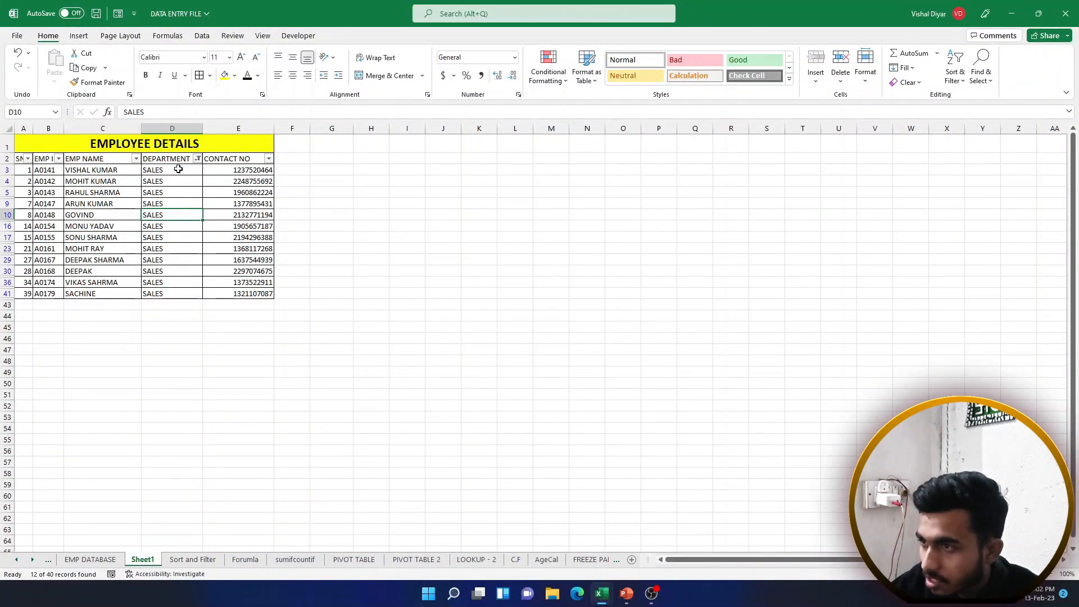
Select the visible SALES department cells, then cells D29 and D16
drag(178, 169, 179, 302)
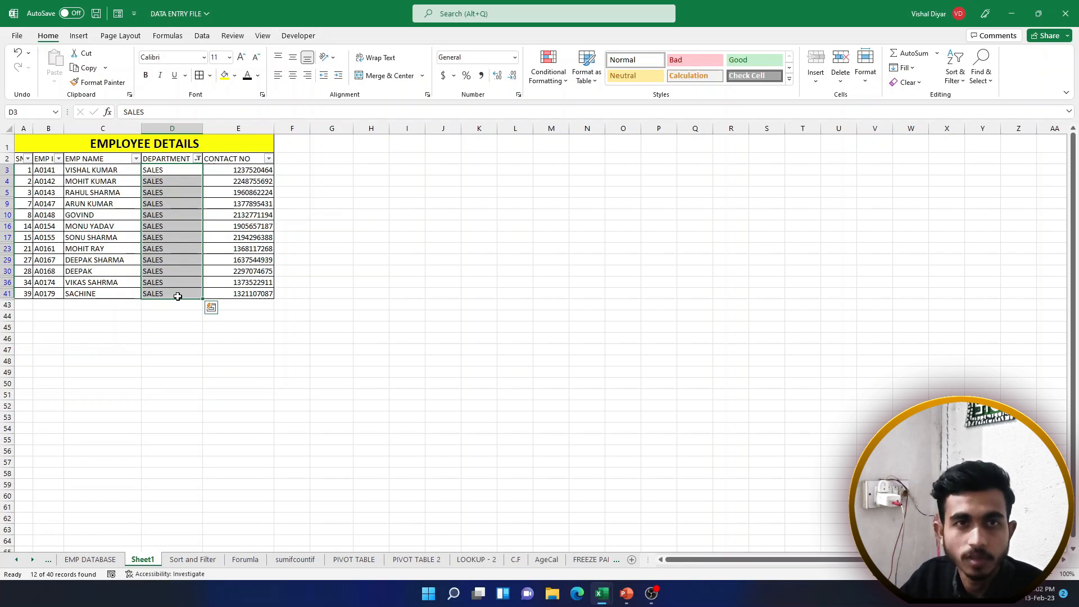
click(169, 257)
click(171, 227)
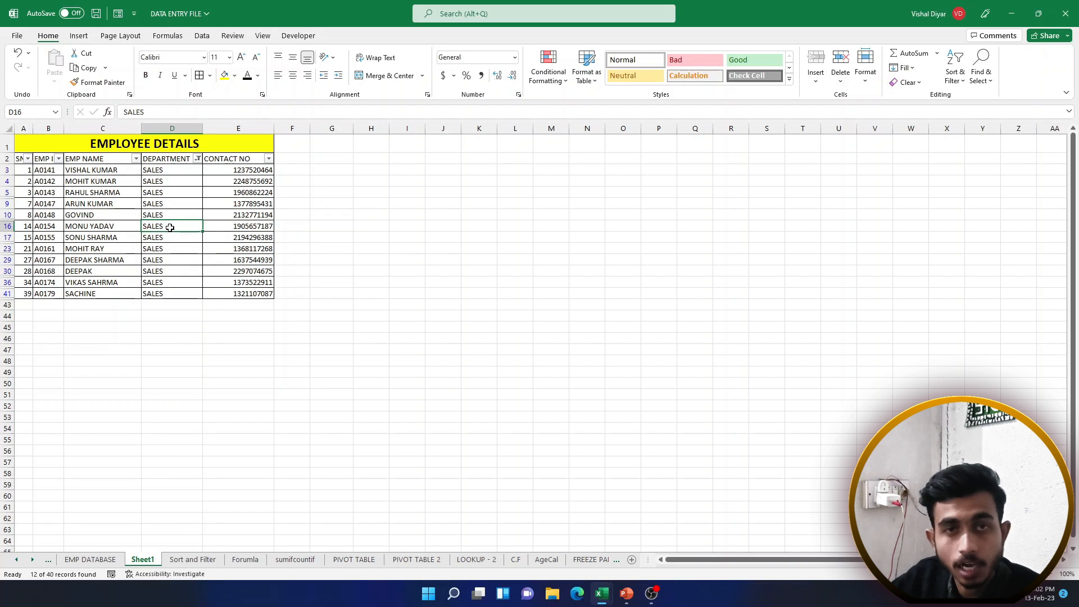
Update the DEPARTMENT filter to show ACCOUNTS alongside SALES, 24 of 40 records
click(198, 159)
click(88, 322)
click(87, 323)
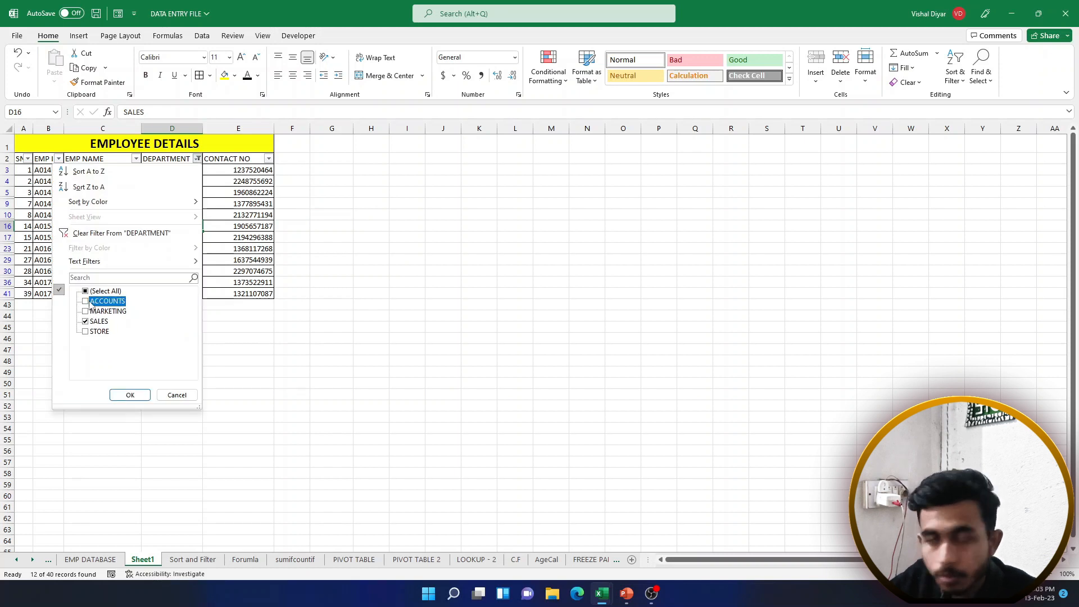
click(130, 395)
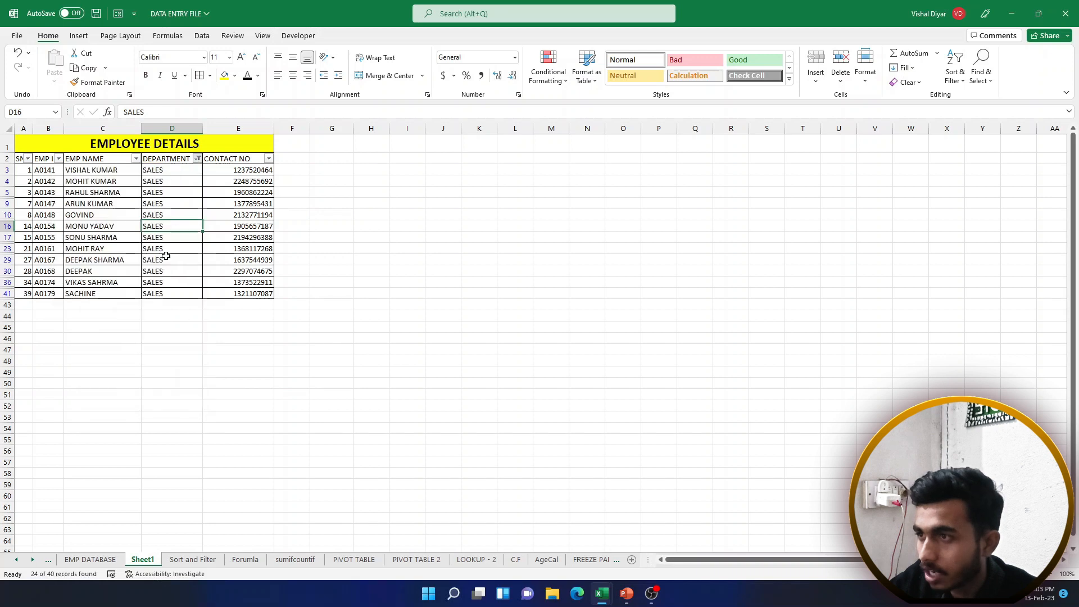
Select cells in the filtered department list and bring up the Sort & Filter choices
drag(175, 169, 176, 419)
click(174, 361)
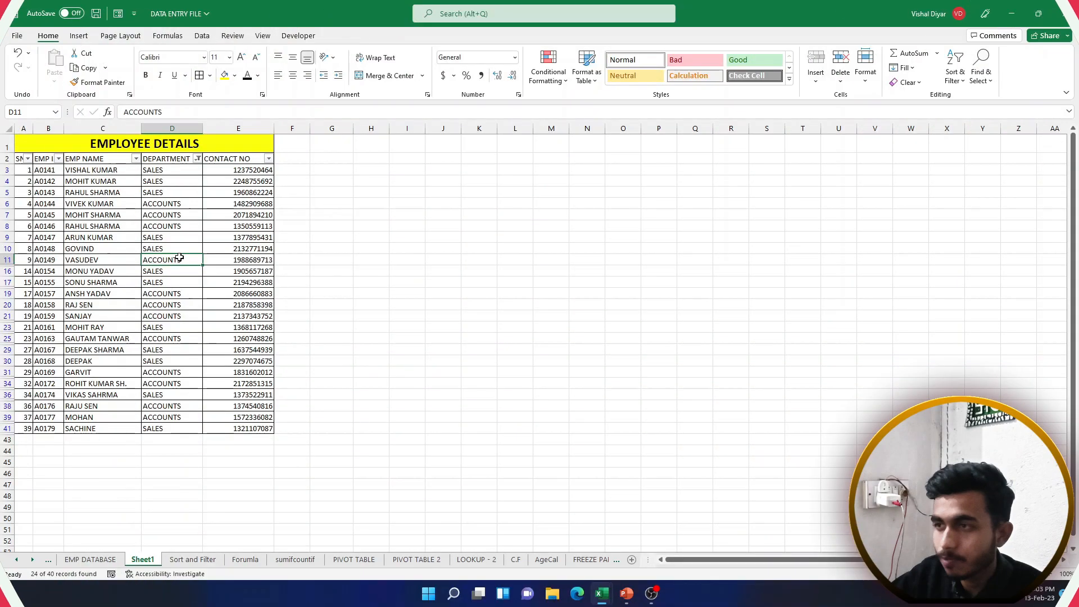
drag(84, 171, 243, 348)
click(168, 248)
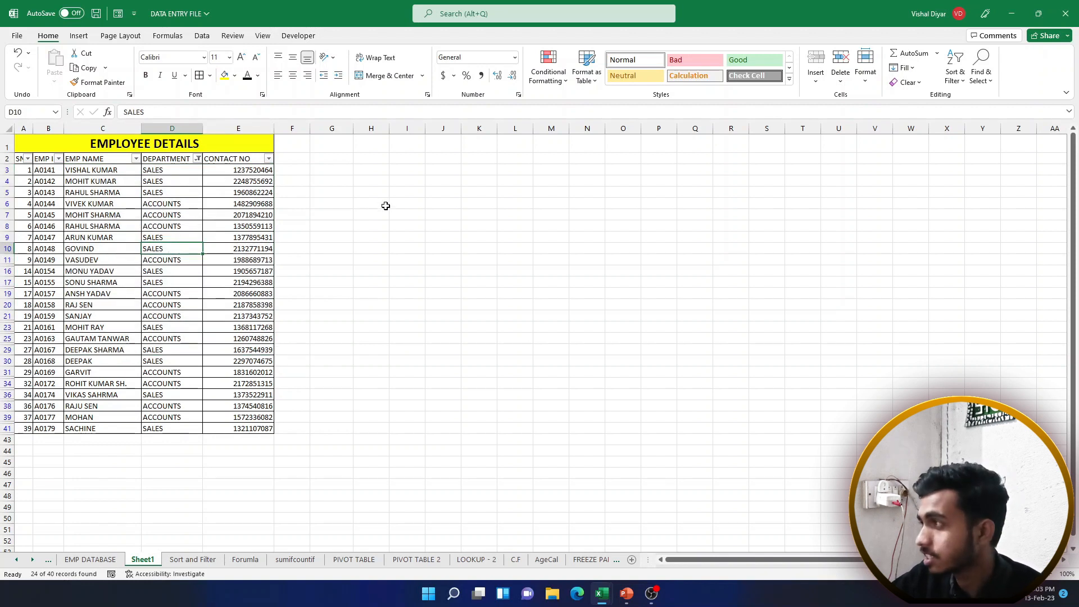
click(956, 70)
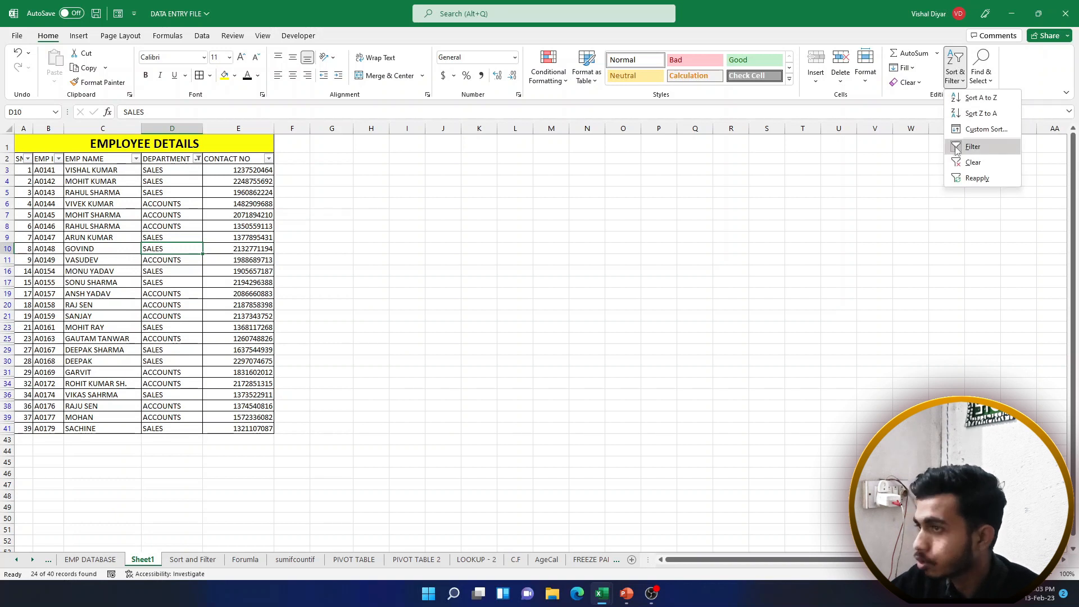
Turn filtering off so every department's rows, including MARKETING, show again
click(956, 147)
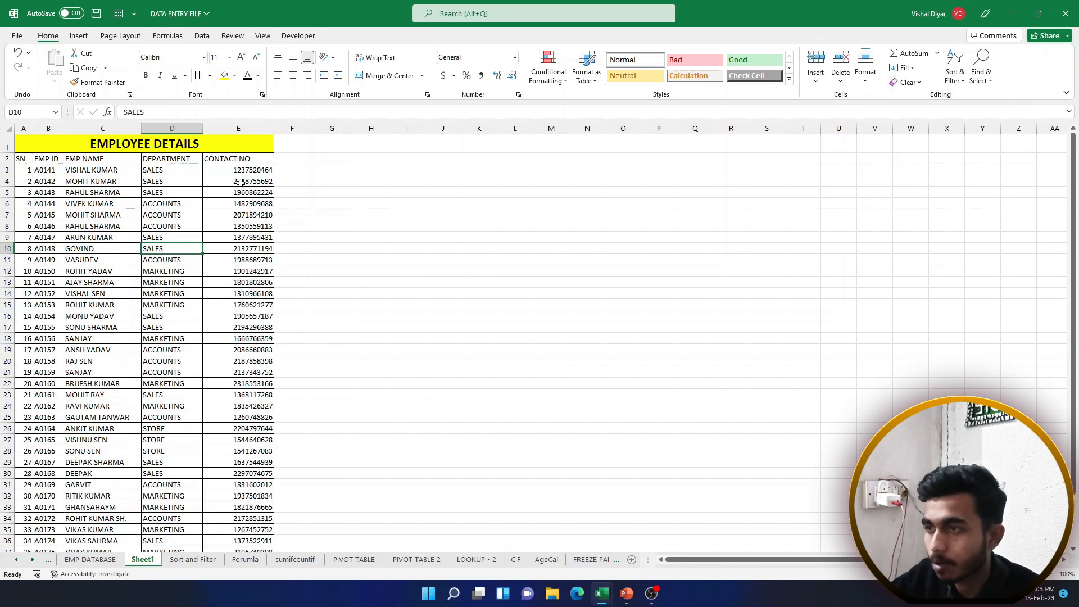
drag(82, 195, 225, 405)
click(161, 302)
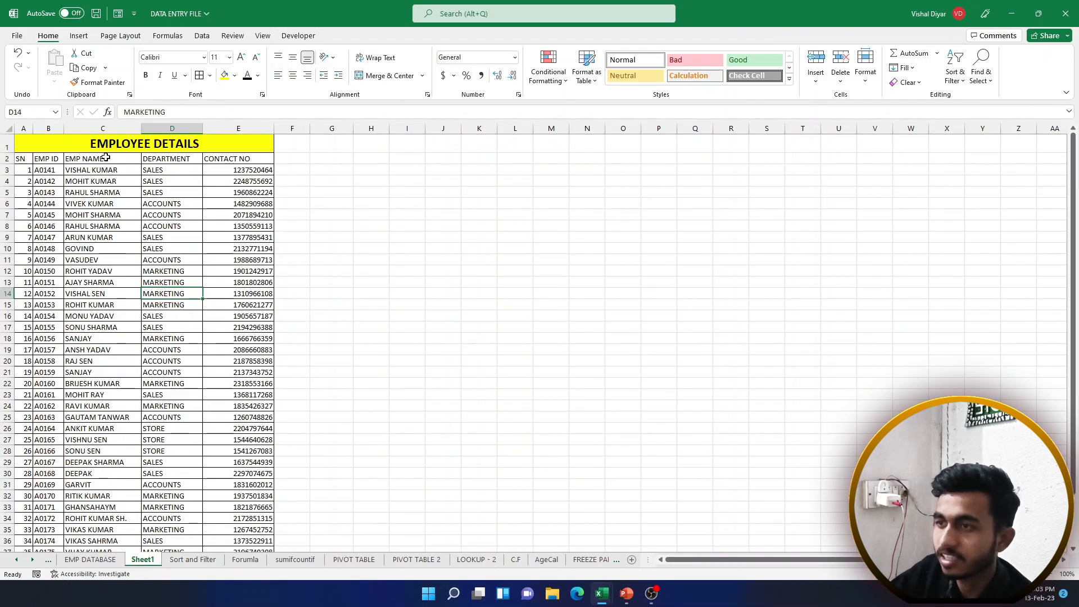
drag(106, 158, 102, 460)
click(93, 272)
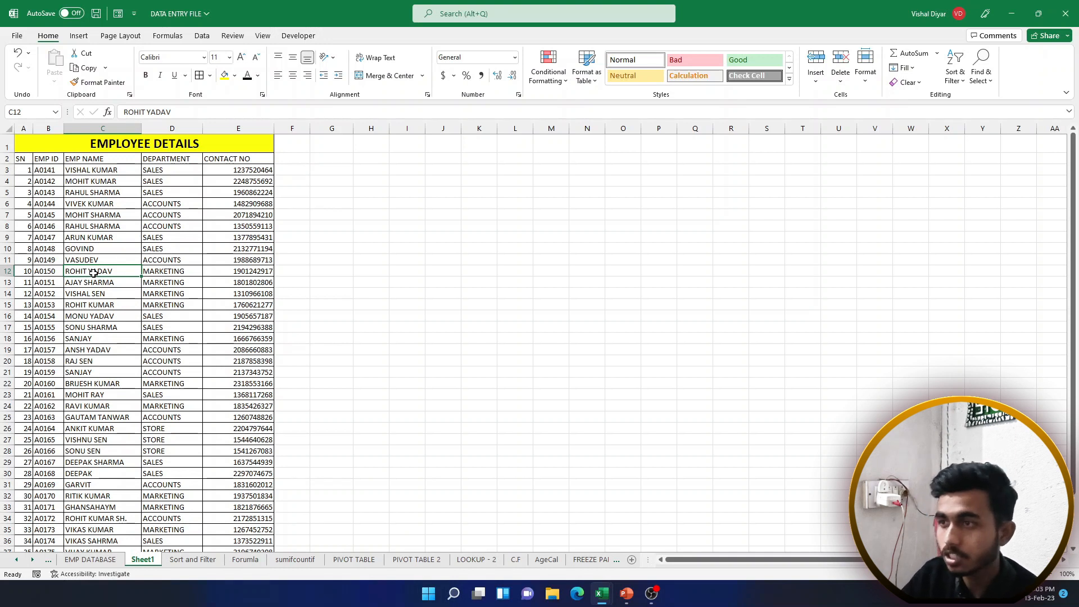
click(105, 172)
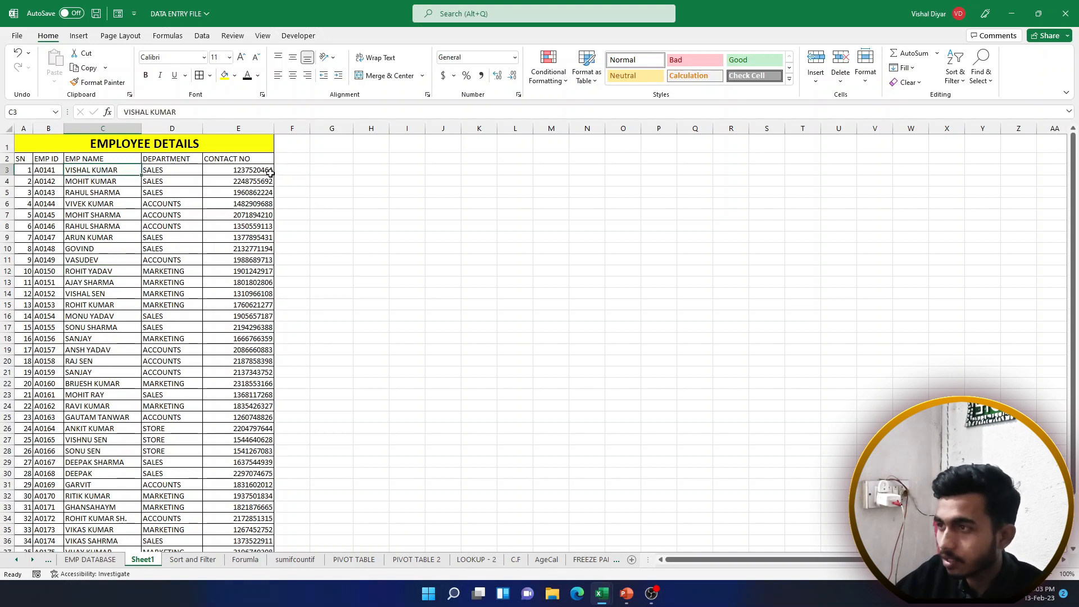
click(302, 172)
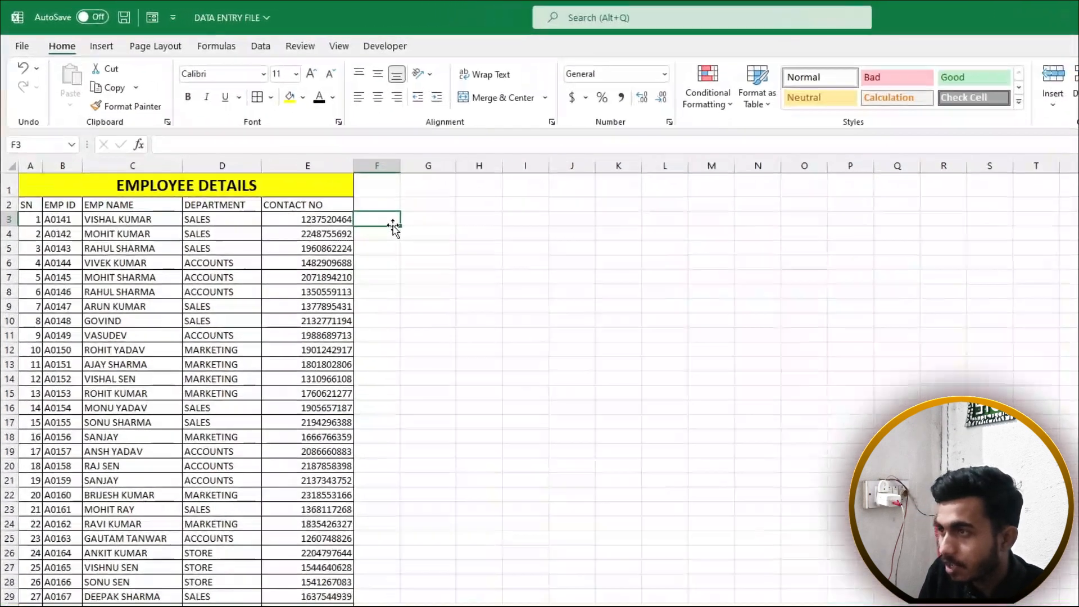
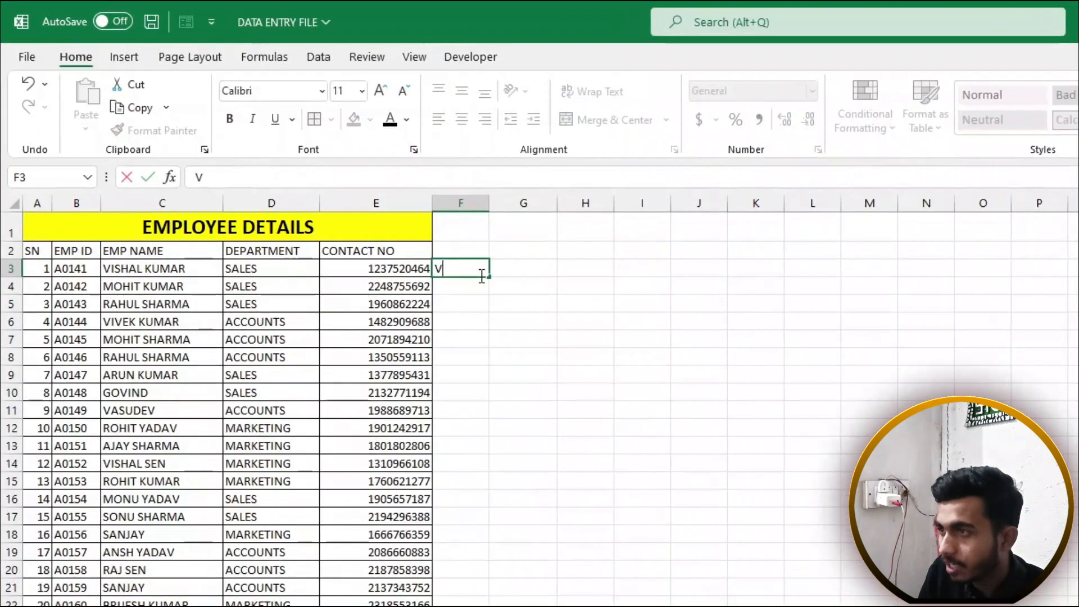
key(Return)
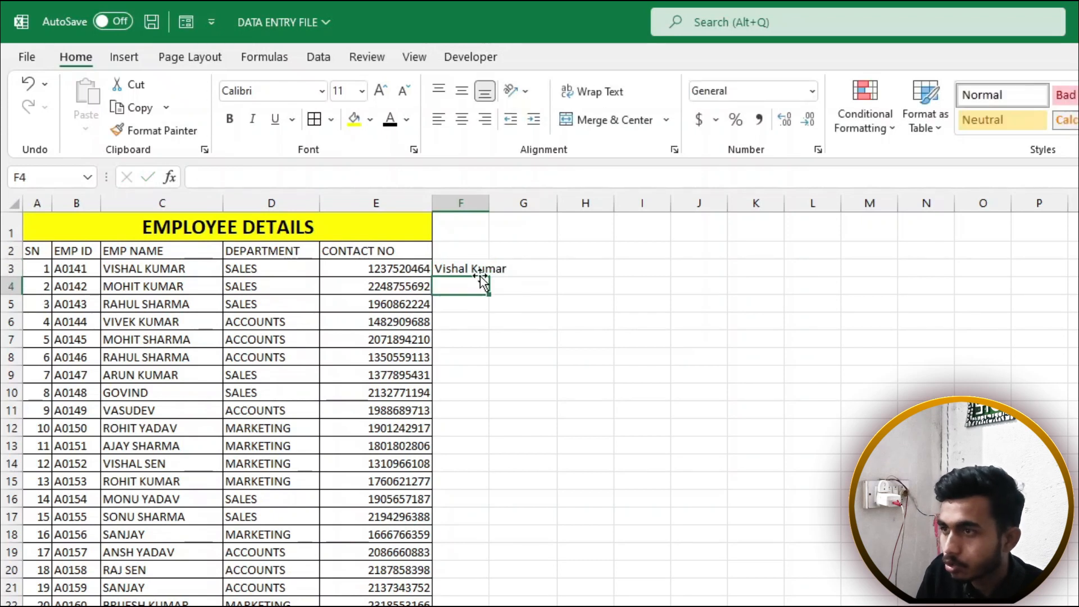
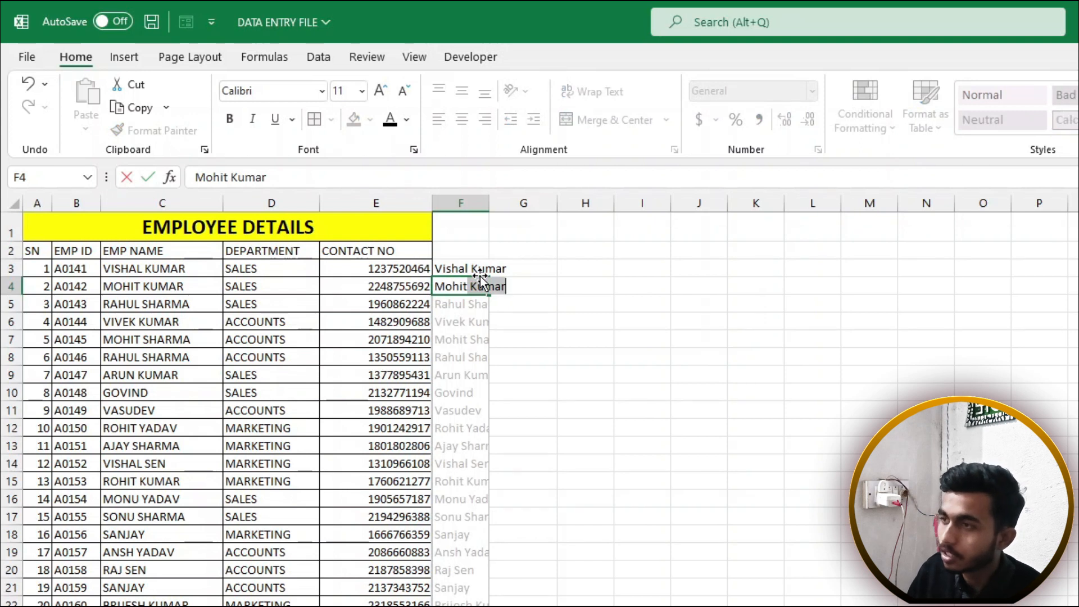
drag(477, 272, 475, 298)
key(Delete)
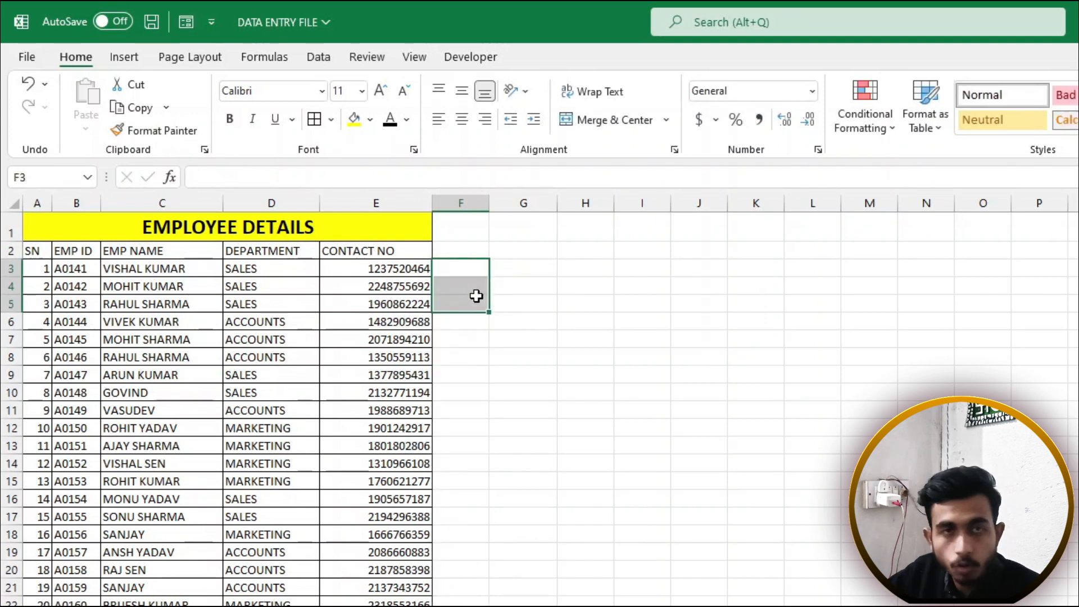
click(470, 276)
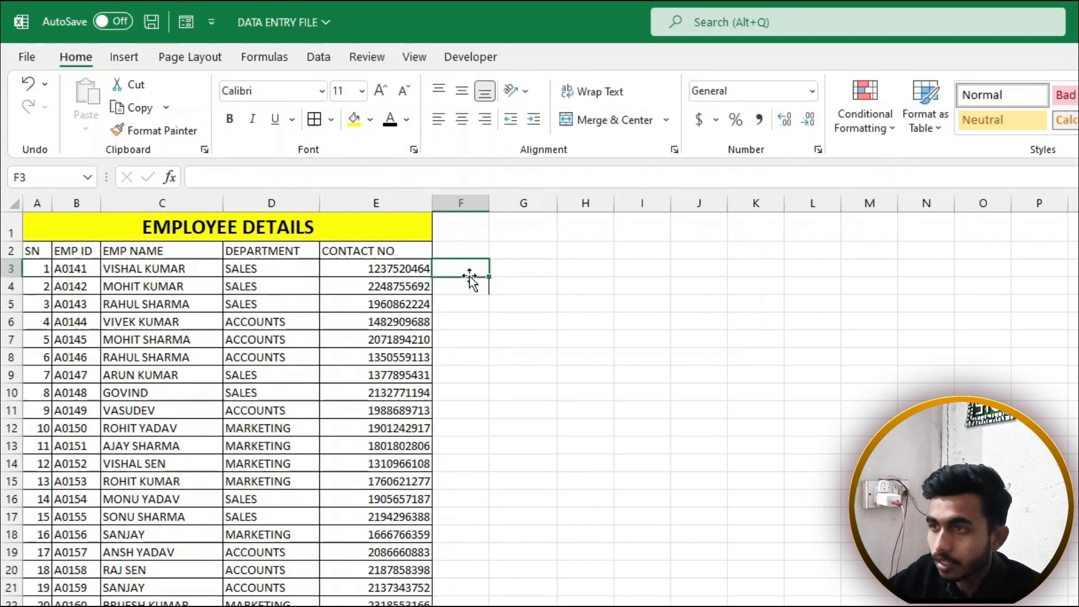
click(189, 275)
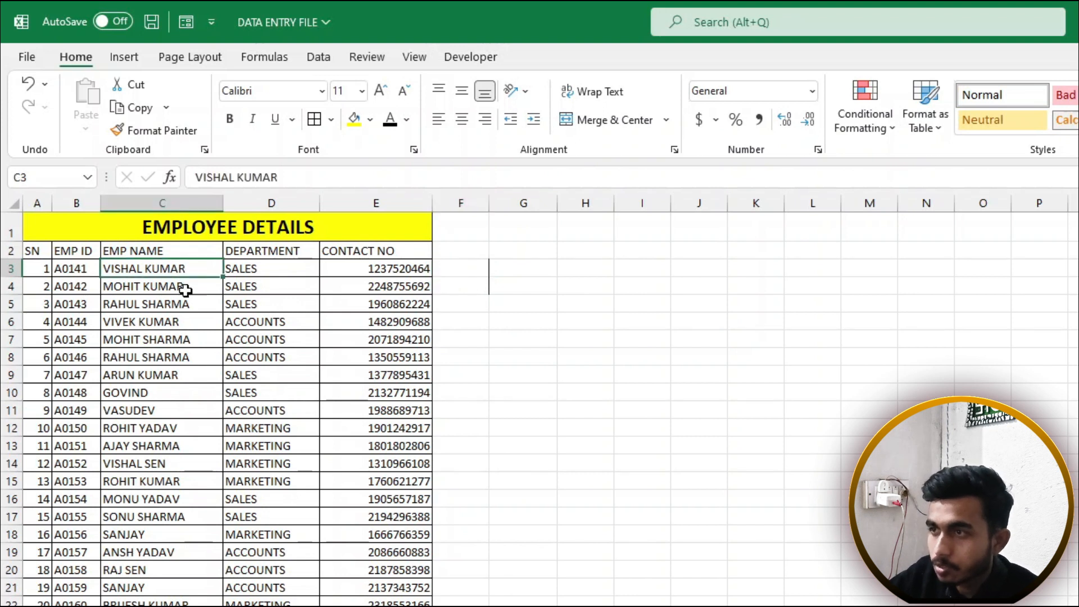
Insert a blank column before DEPARTMENT with Ctrl+Shift+Plus, then undo it
click(279, 202)
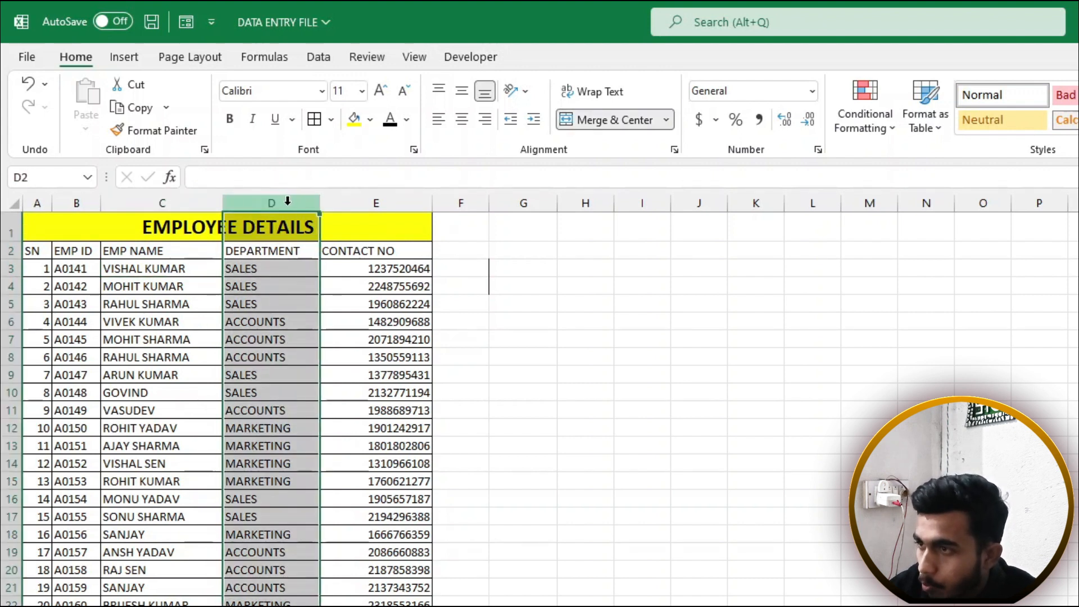
scroll(283, 335, down, 3)
scroll(283, 335, up, 3)
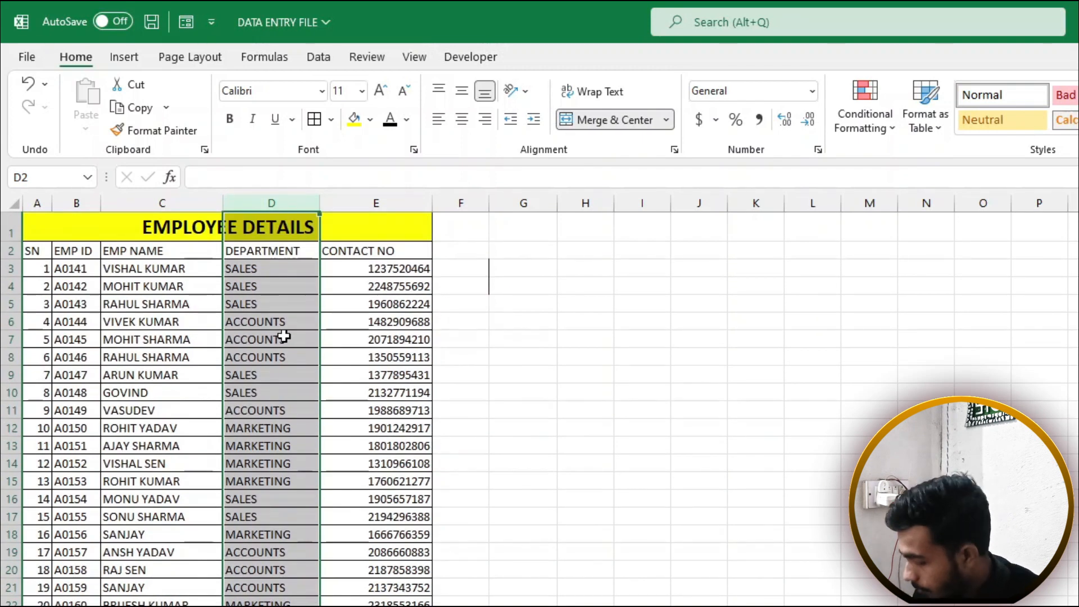
key(ctrl+shift+plus)
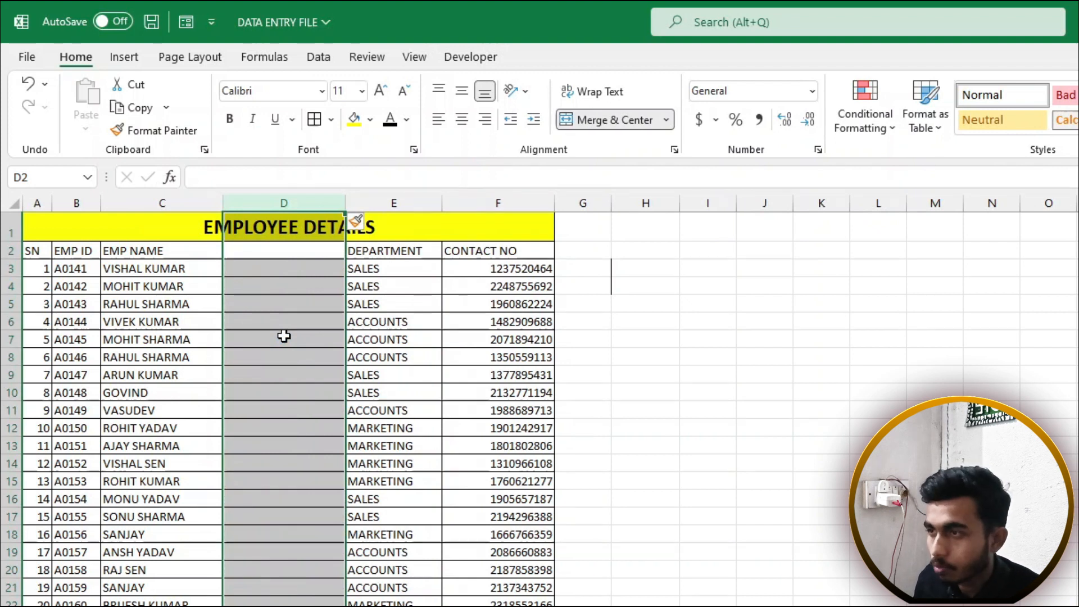
key(ctrl+z)
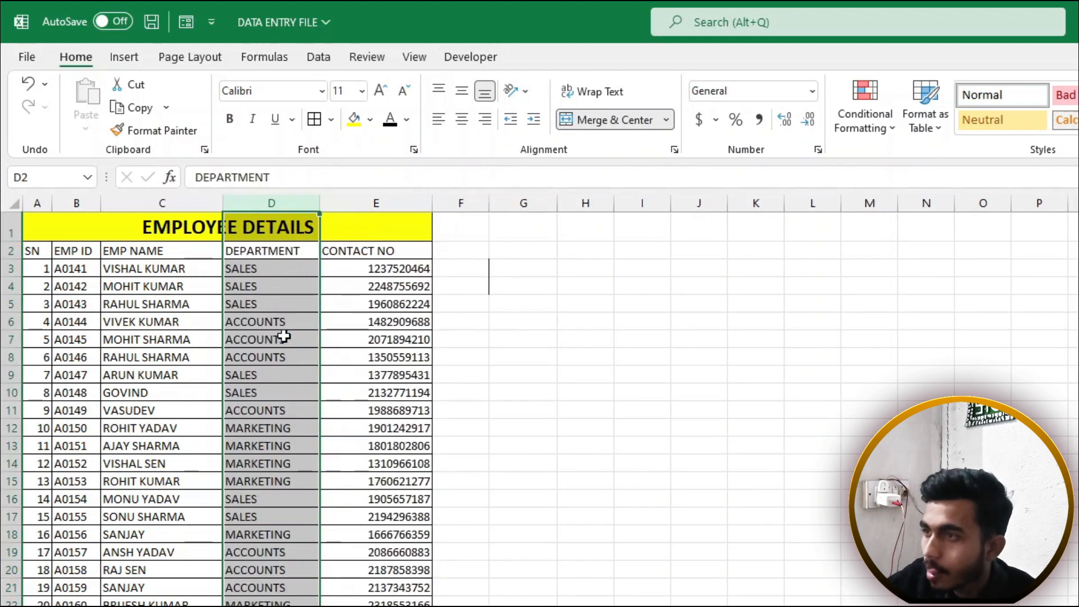
Insert a blank column at D from the column's right-click menu, then undo it again
drag(285, 250, 281, 569)
click(269, 201)
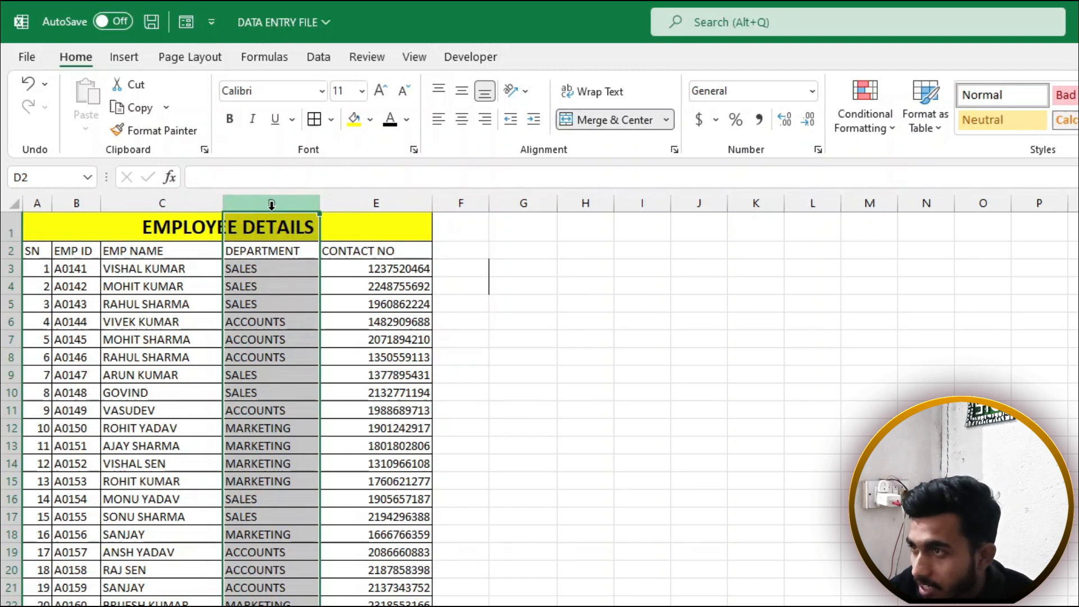
right_click(272, 208)
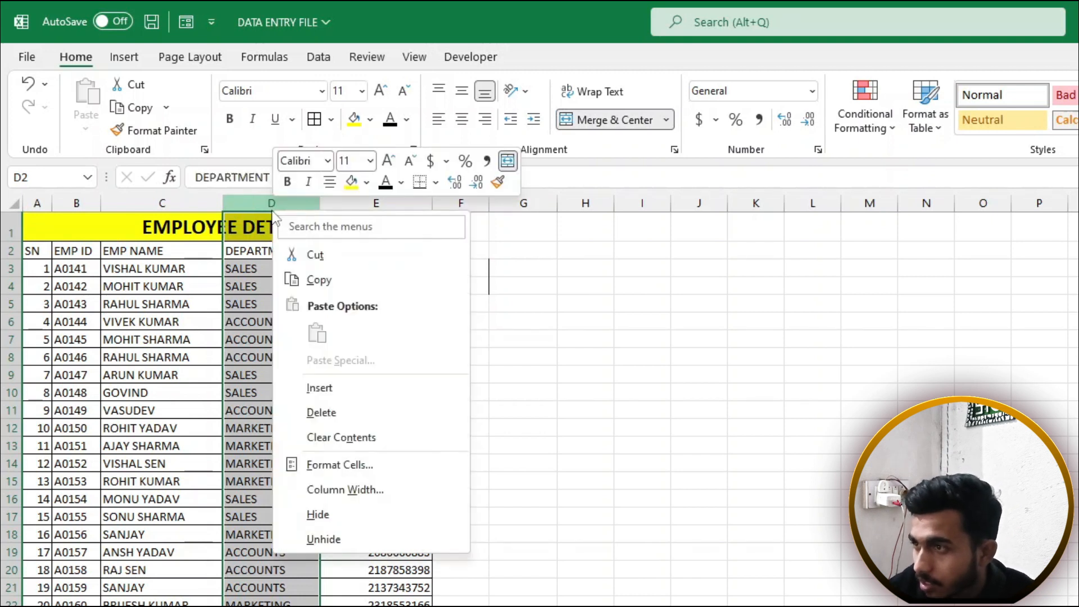
click(308, 389)
drag(289, 235, 315, 584)
click(296, 393)
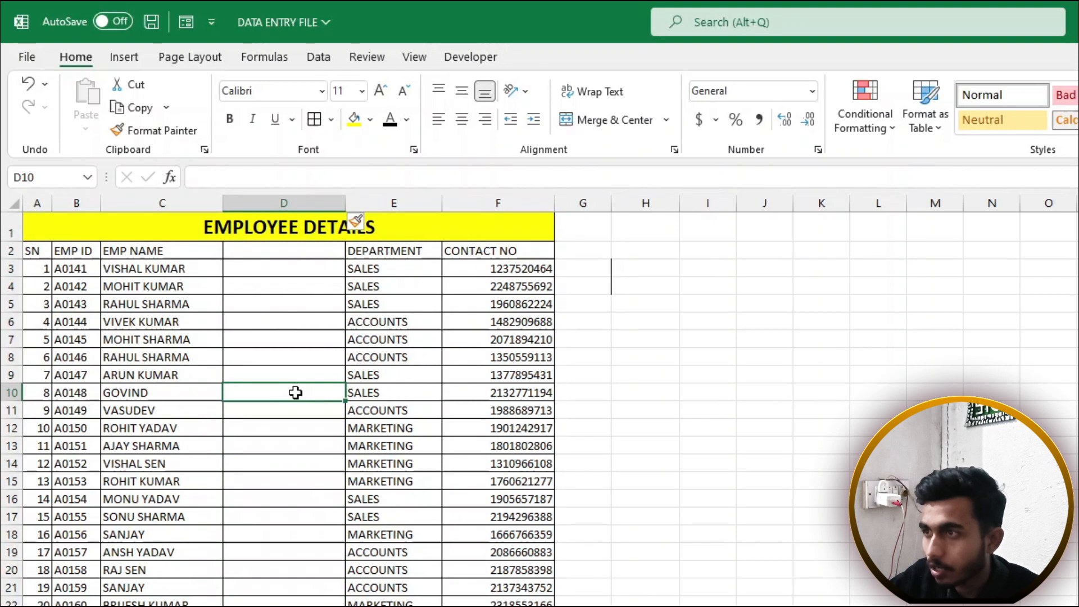
key(ctrl+z)
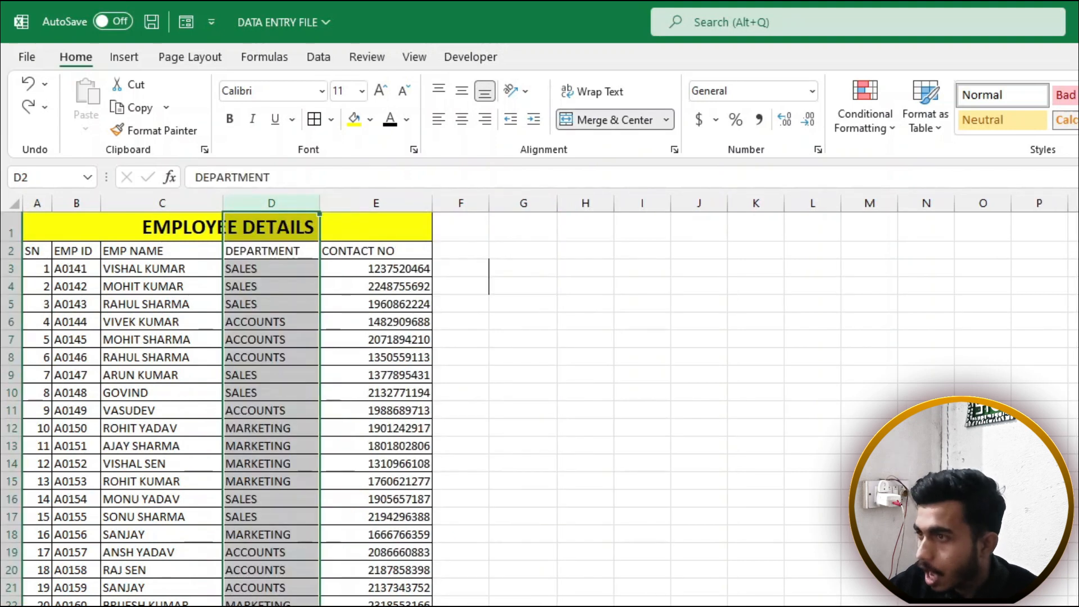
Insert a blank sheet column before DEPARTMENT using the Home tab's Insert menu
click(269, 354)
click(278, 230)
drag(278, 230, 281, 338)
drag(275, 286, 278, 570)
click(270, 497)
click(270, 497)
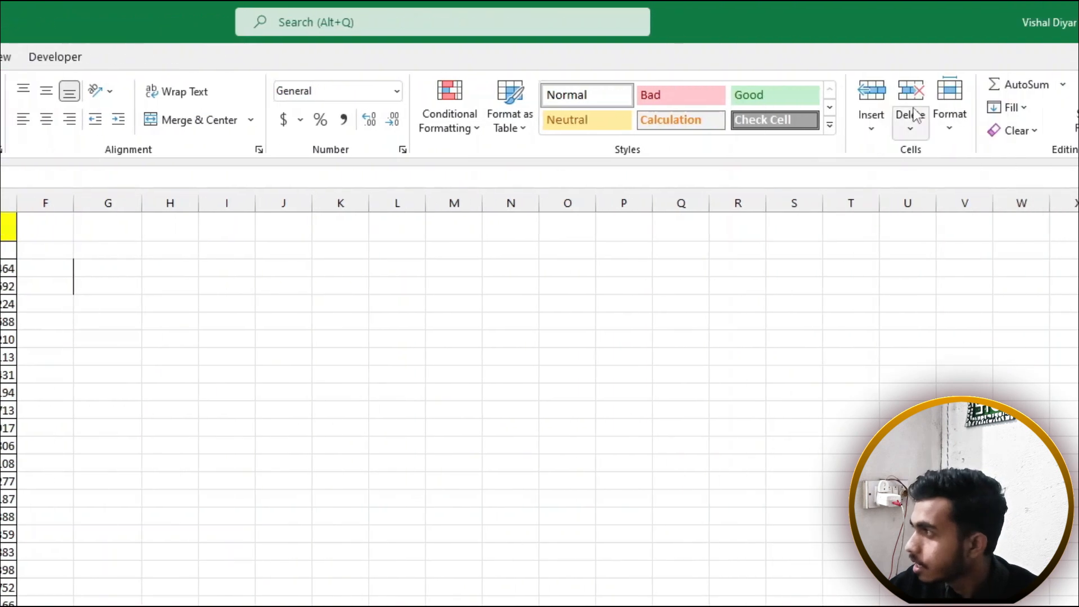
click(669, 120)
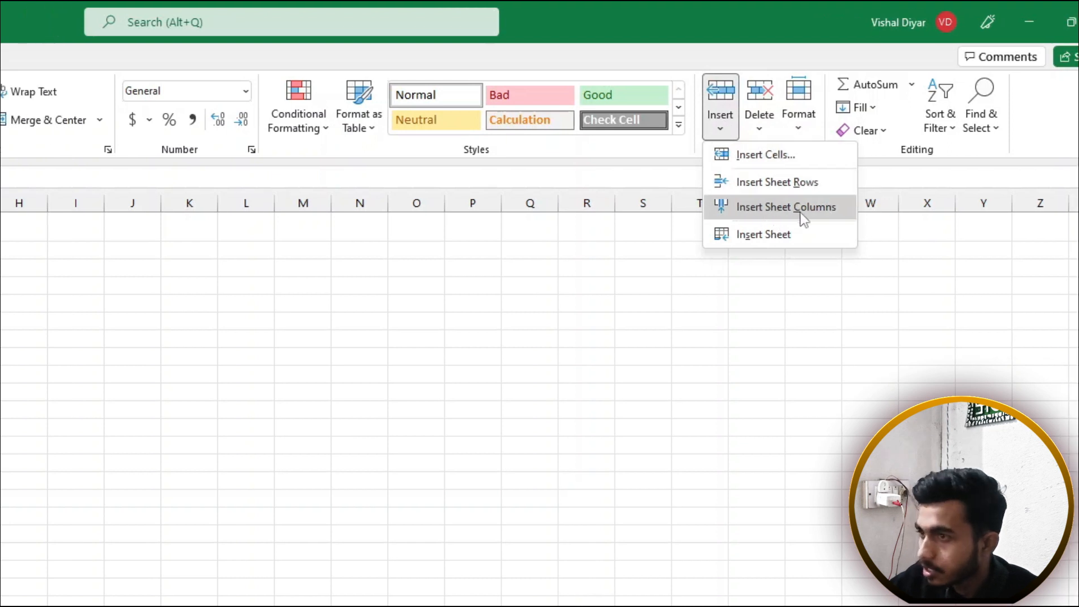
click(802, 213)
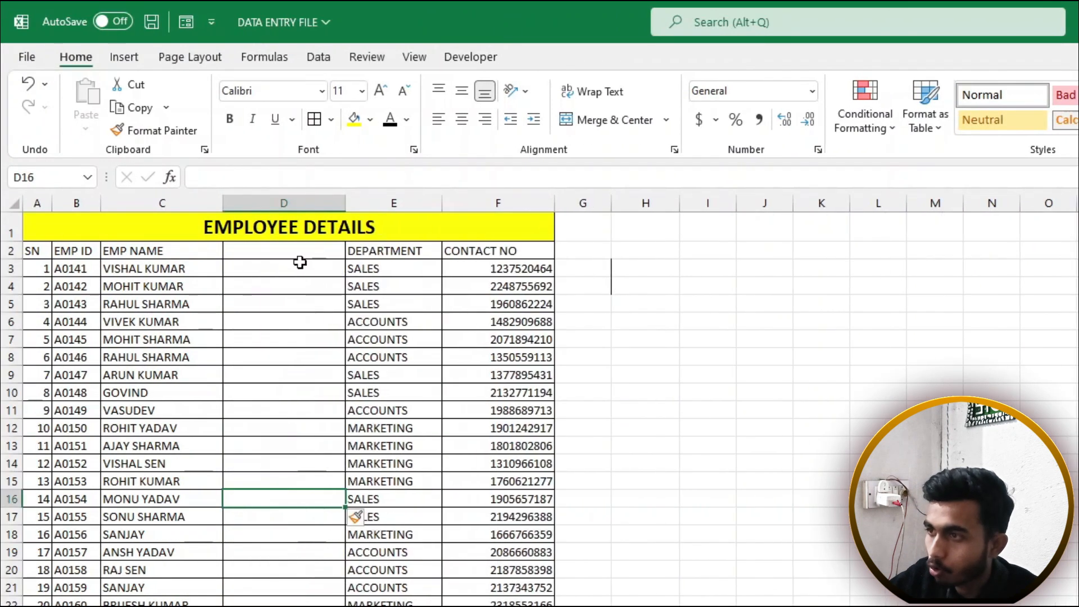
drag(300, 263, 298, 604)
click(333, 476)
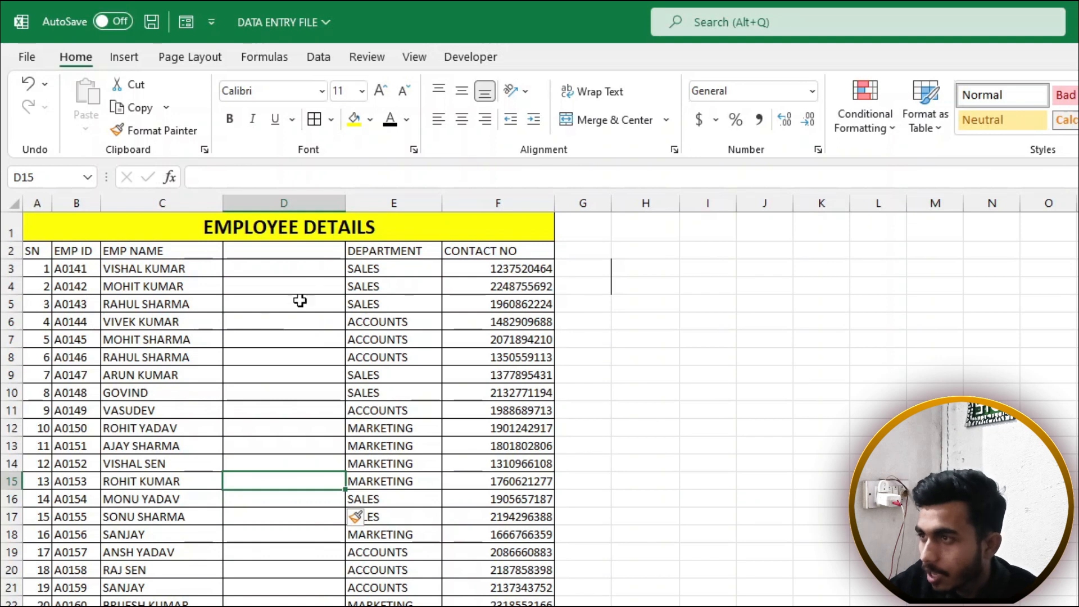
click(294, 248)
Enter the formula =PROPER(C2) in cell D2
key(F2)
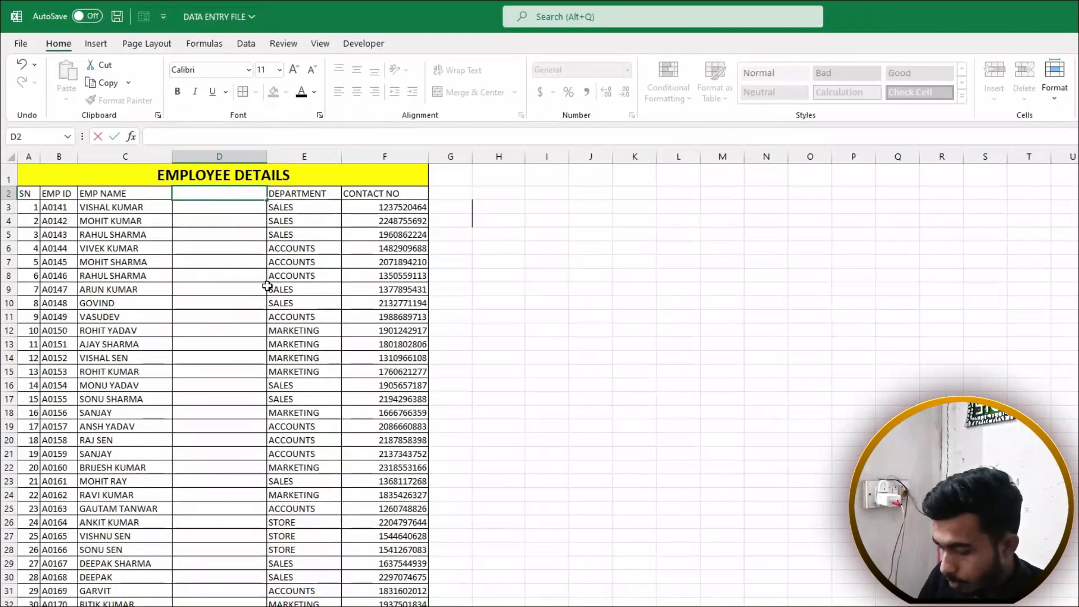
text(=)
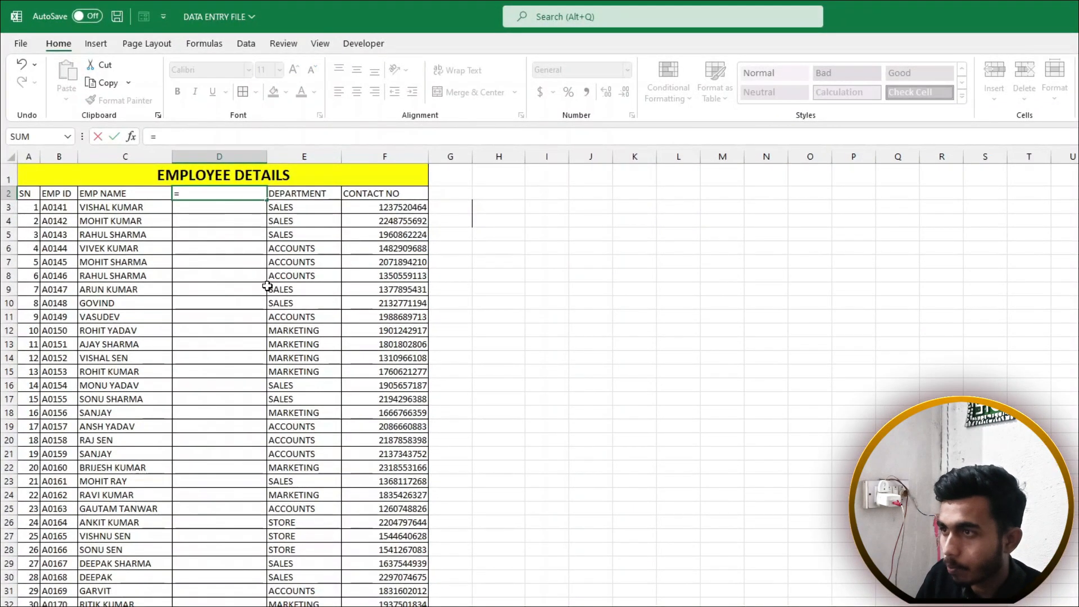
text(prop)
key(Tab)
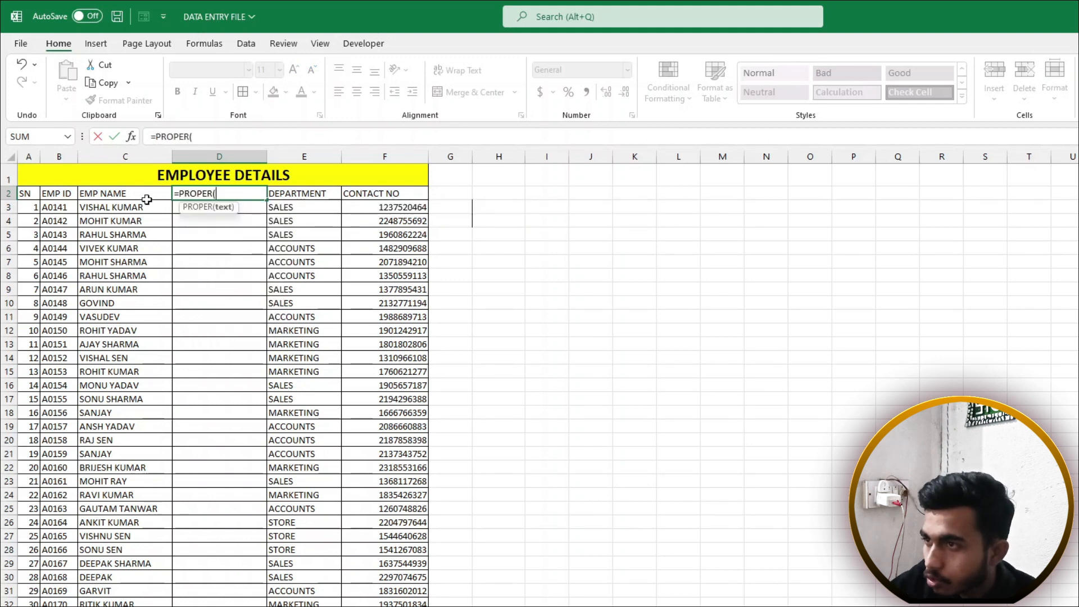
click(111, 191)
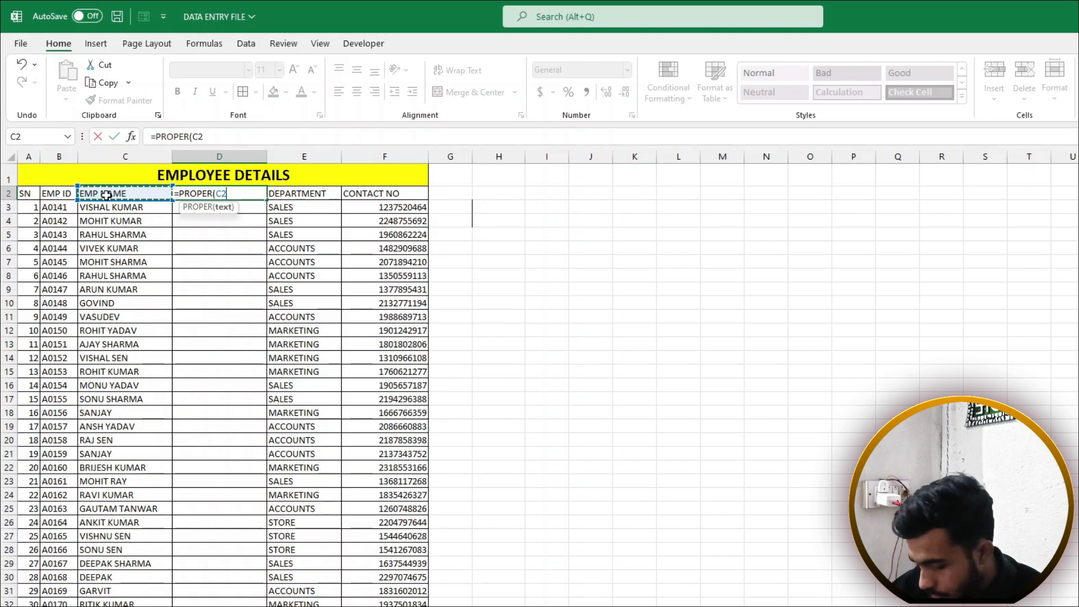
text())
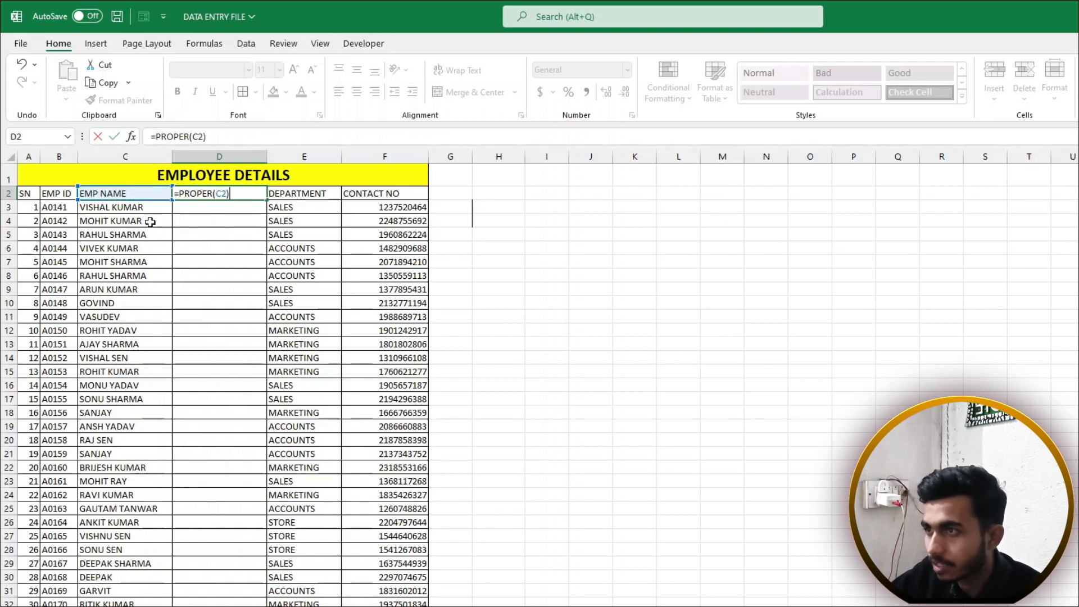
key(Return)
Fill the PROPER formula down column D and check the proper-case names
click(248, 196)
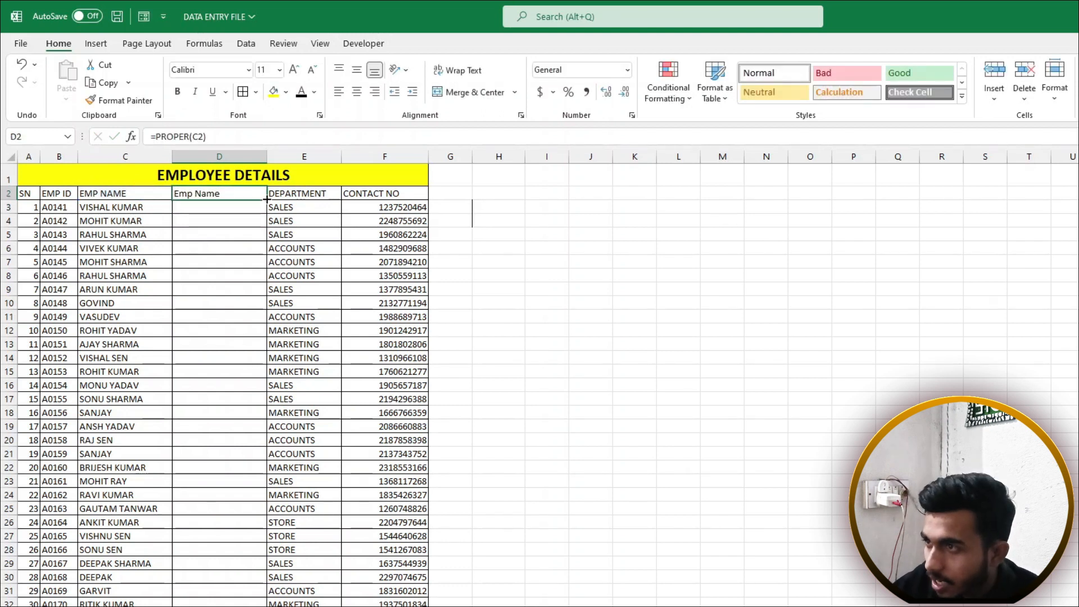
mouse_move(268, 199)
mouse_down()
mouse_move(265, 604)
mouse_move(253, 589)
mouse_up()
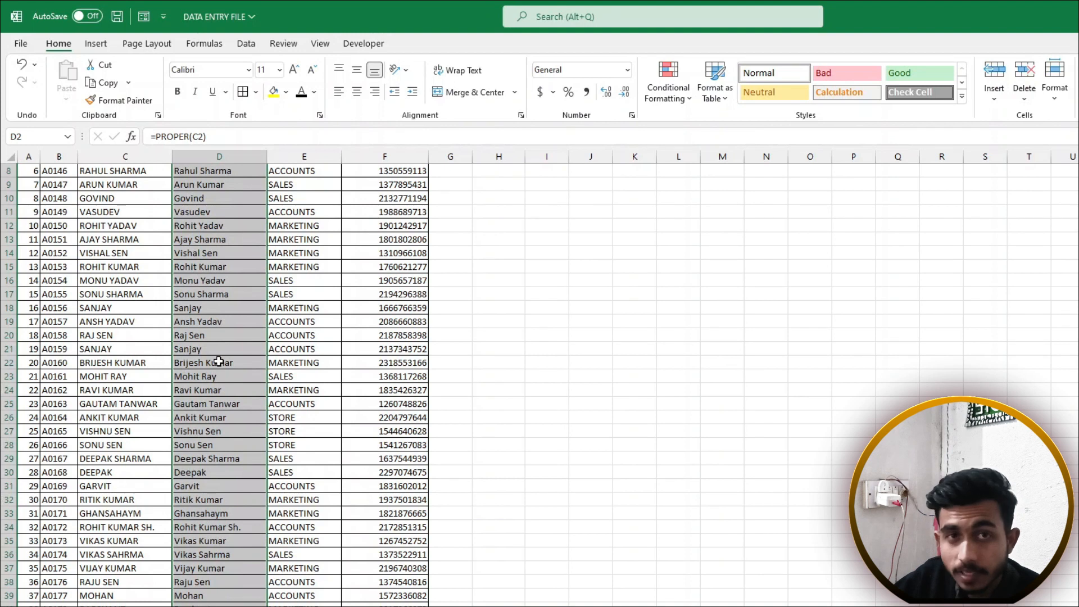
scroll(219, 361, up, 3)
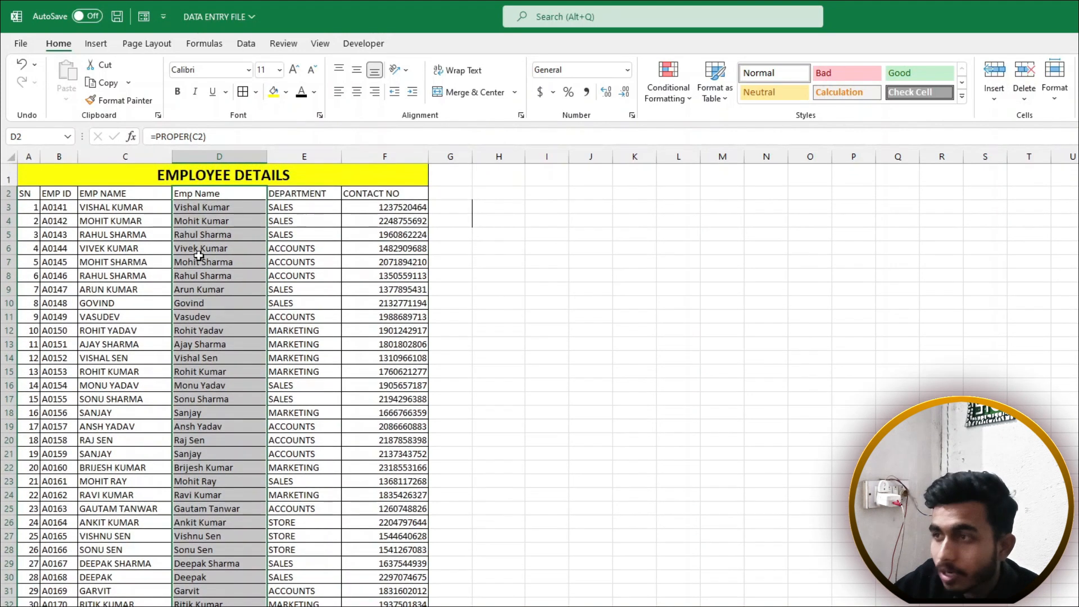
click(199, 260)
click(201, 276)
click(206, 317)
click(211, 344)
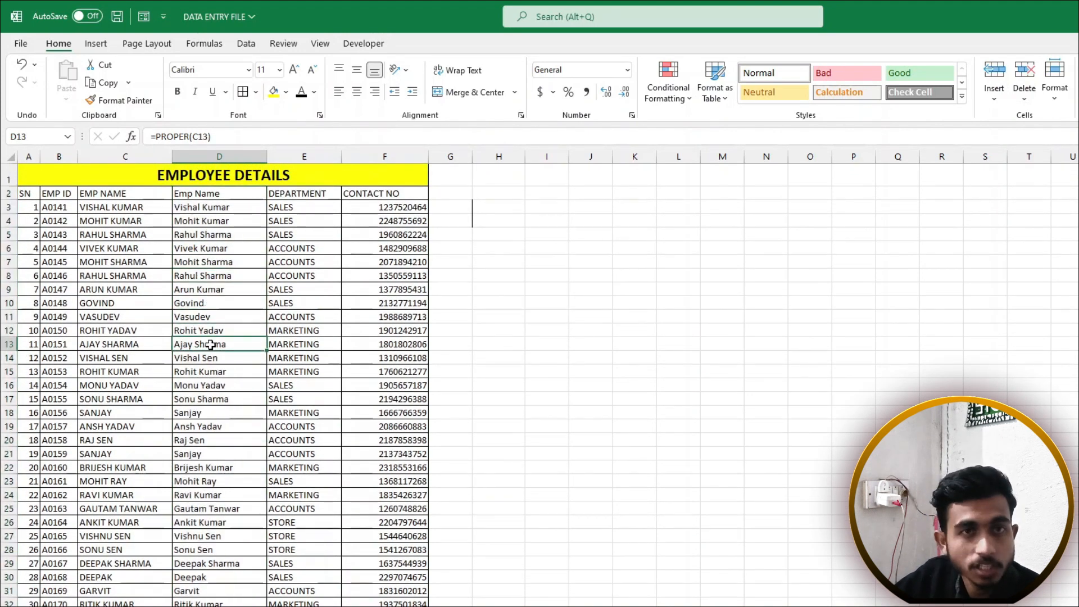
Clear the uppercase EMP NAME entries from C2 down to the last name
drag(134, 198, 134, 601)
drag(143, 193, 146, 576)
drag(230, 194, 228, 537)
click(206, 303)
drag(140, 192, 152, 603)
key(Delete)
scroll(176, 457, up, 2)
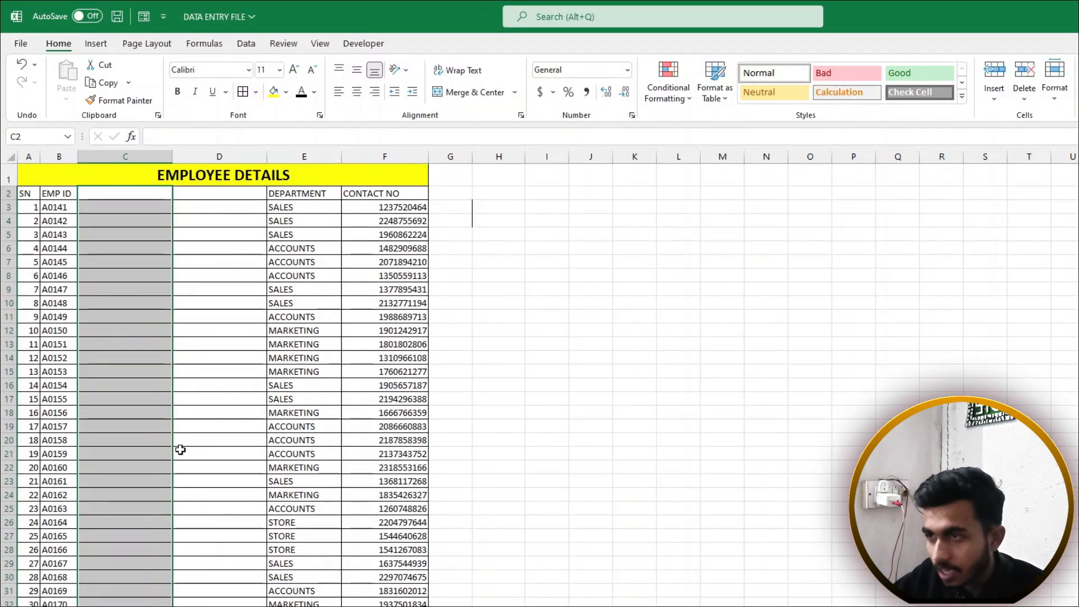
Undo the deletion so column C's uppercase names and column D's proper-case names return
key(ctrl+z)
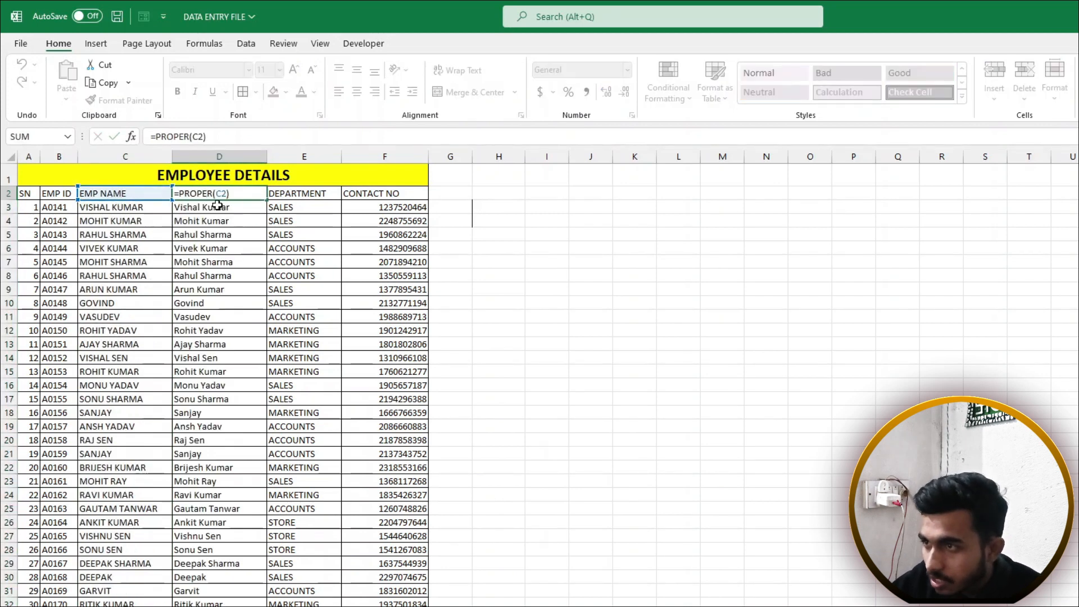
key(Return)
drag(226, 193, 225, 536)
click(120, 288)
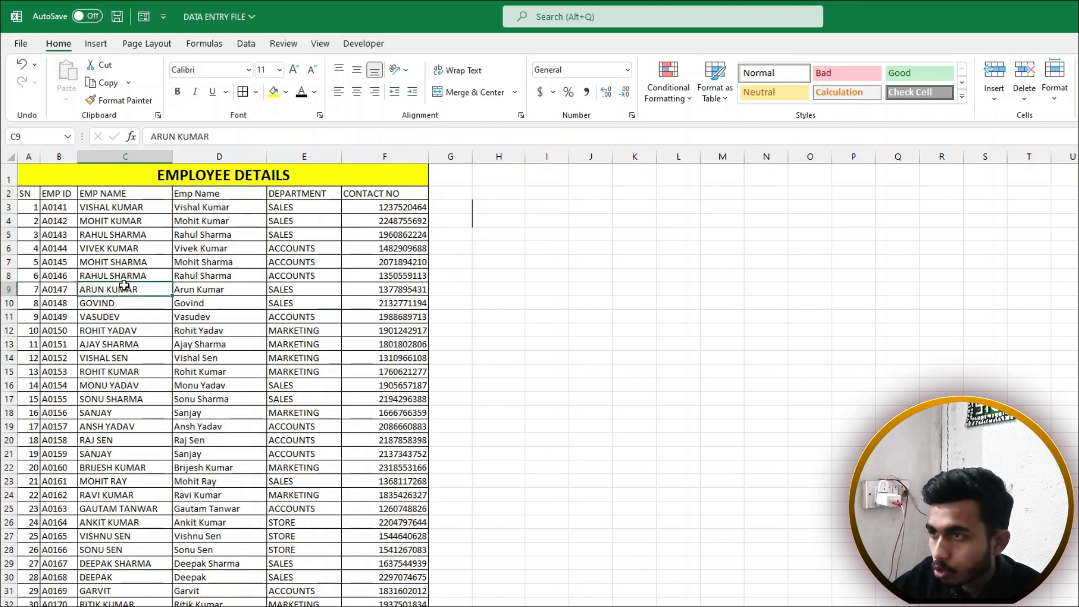
drag(230, 193, 231, 598)
scroll(225, 534, up, 2)
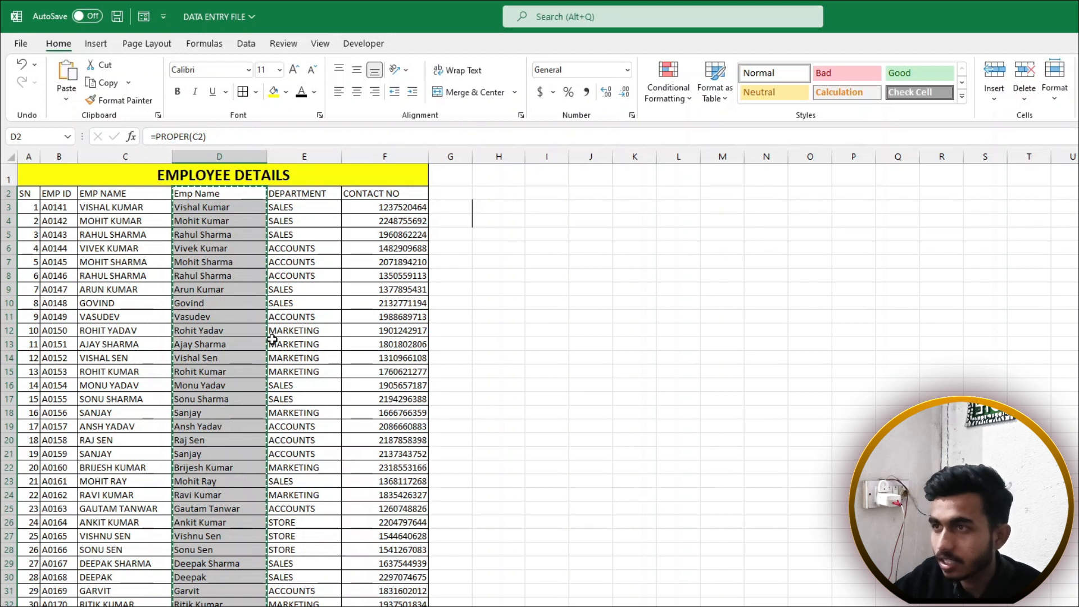
Replace column D's PROPER formulas with their values via Paste Special > Values
click(67, 98)
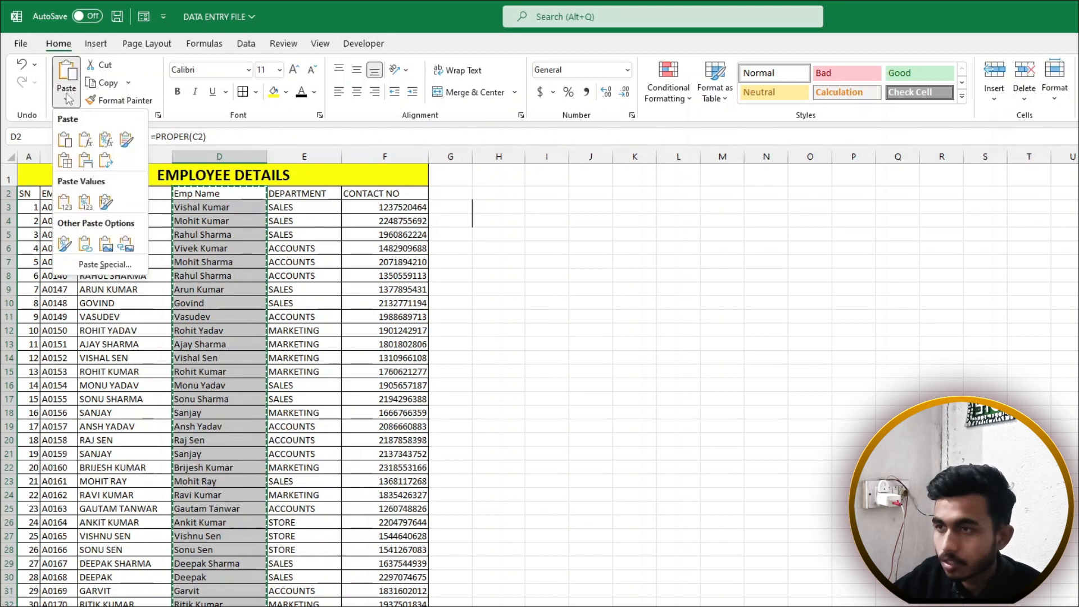
click(104, 265)
click(630, 262)
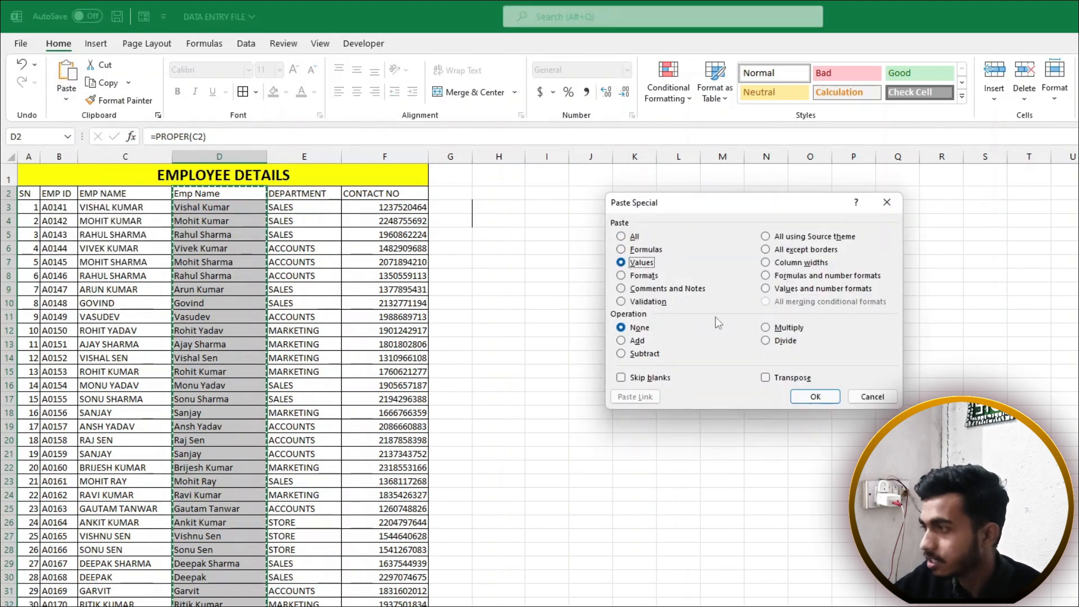
click(815, 397)
Delete the uppercase EMP NAME column so the proper-case names sit in column C
drag(137, 197, 136, 355)
click(130, 247)
click(129, 152)
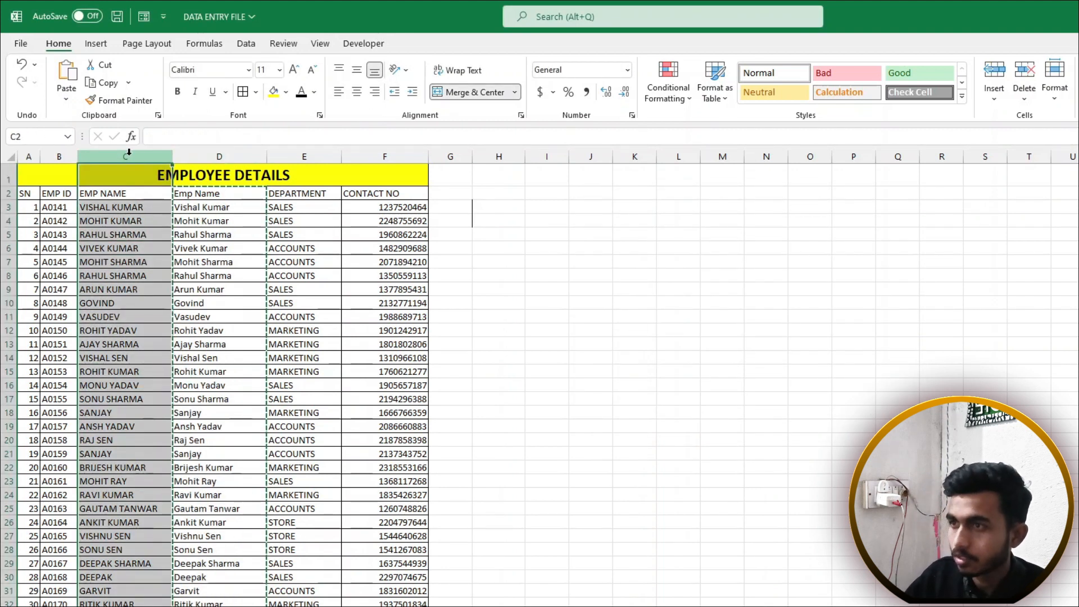
key(ctrl+minus)
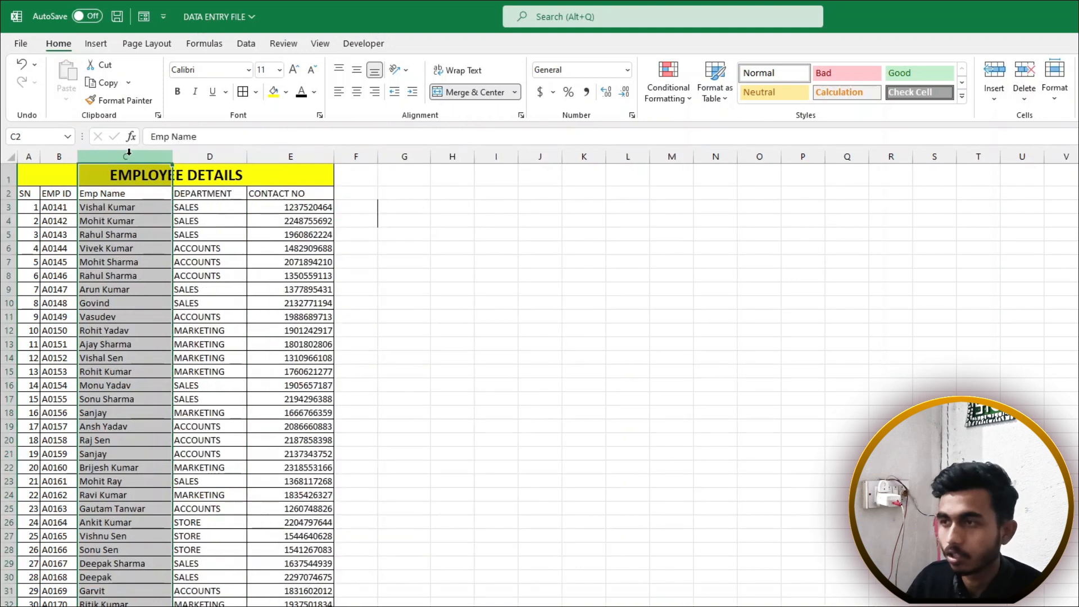
drag(125, 194, 124, 536)
click(123, 294)
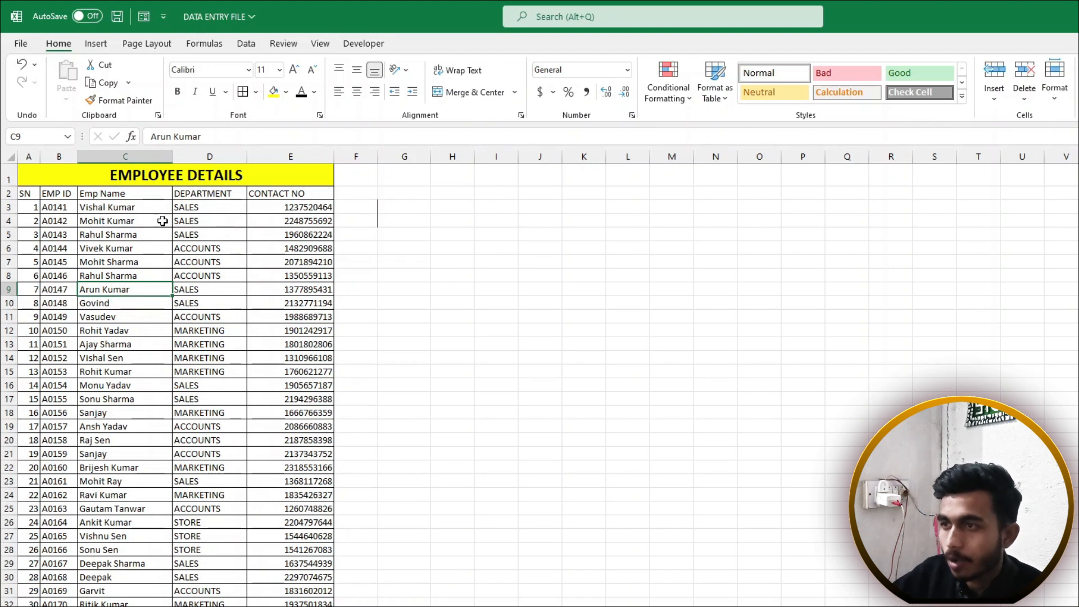
click(138, 229)
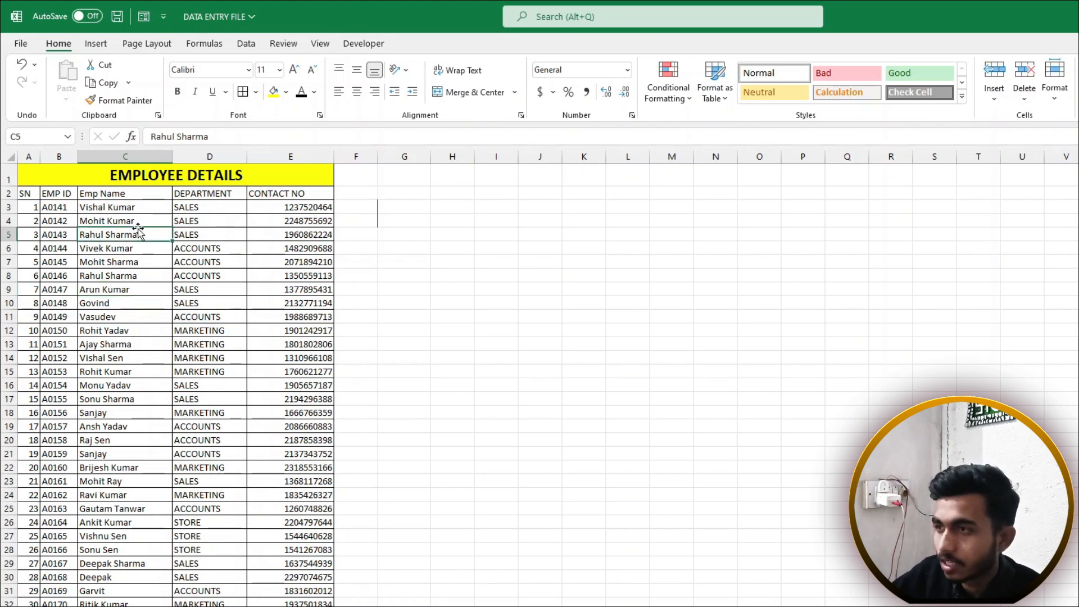
click(217, 209)
drag(223, 194, 219, 430)
click(221, 274)
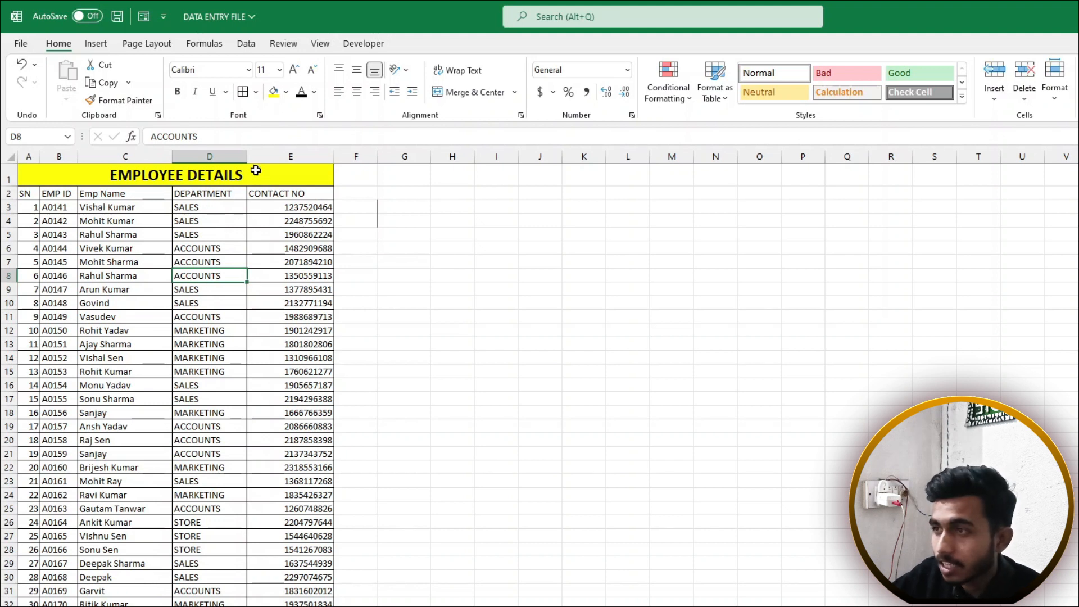
click(270, 156)
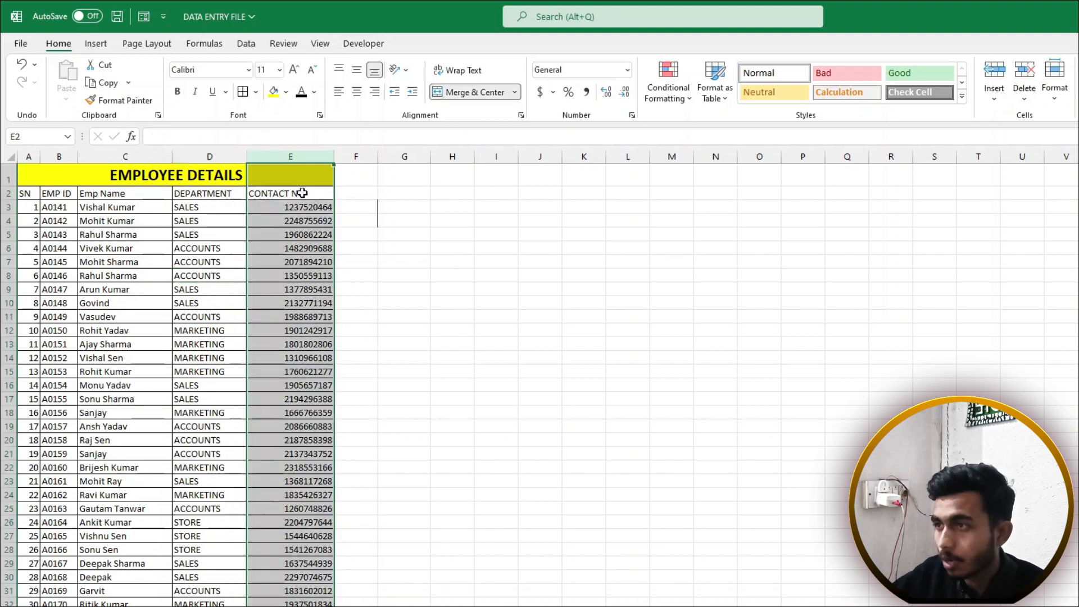
Insert a new column E before CONTACT NO with the header 'department'
click(296, 159)
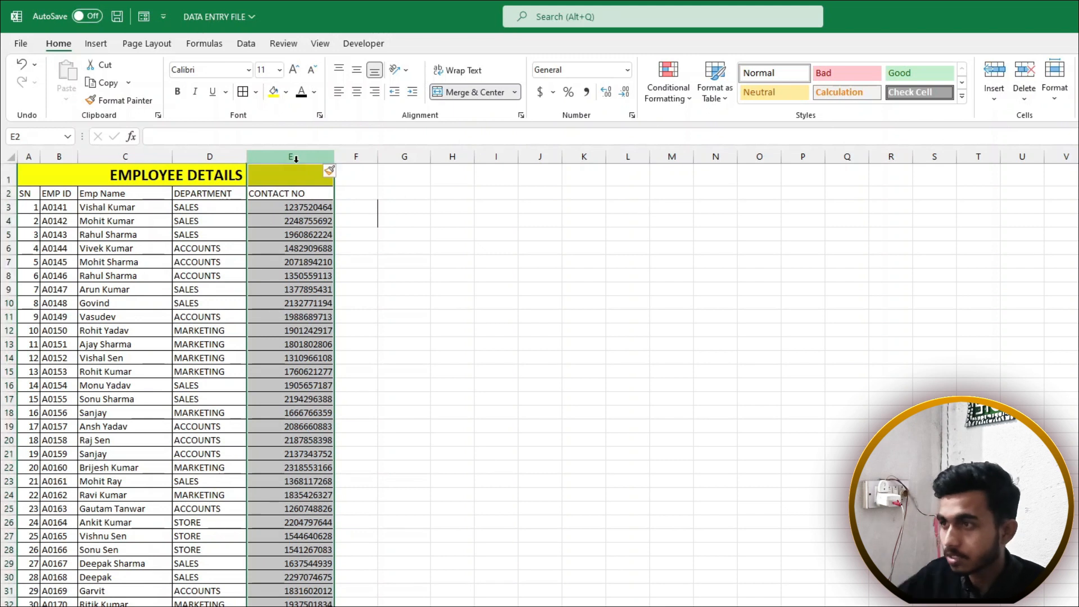
key(ctrl+shift+plus)
drag(329, 154, 342, 155)
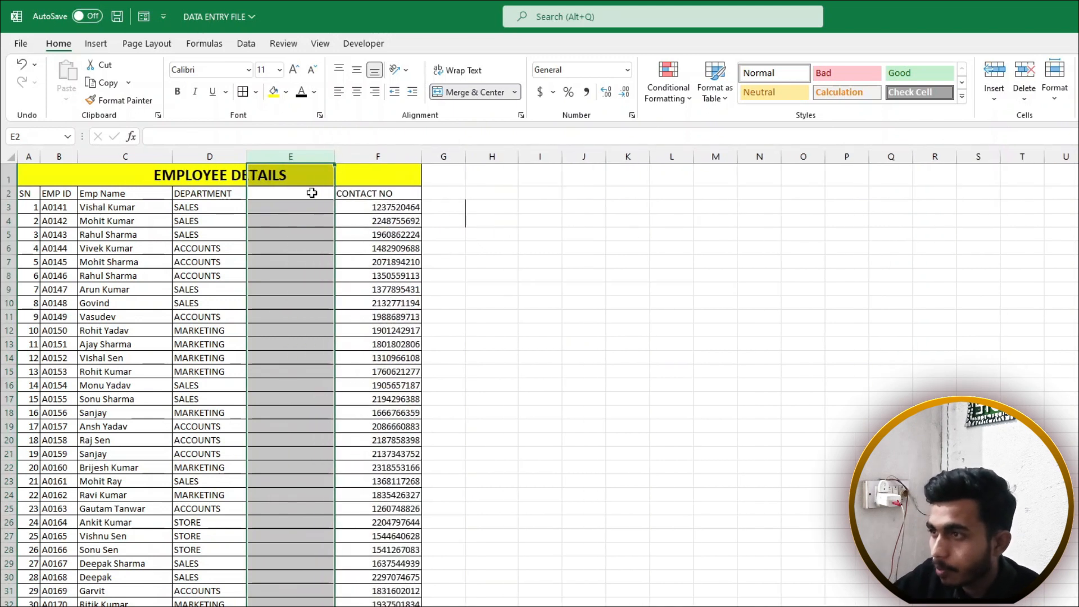
text(d)
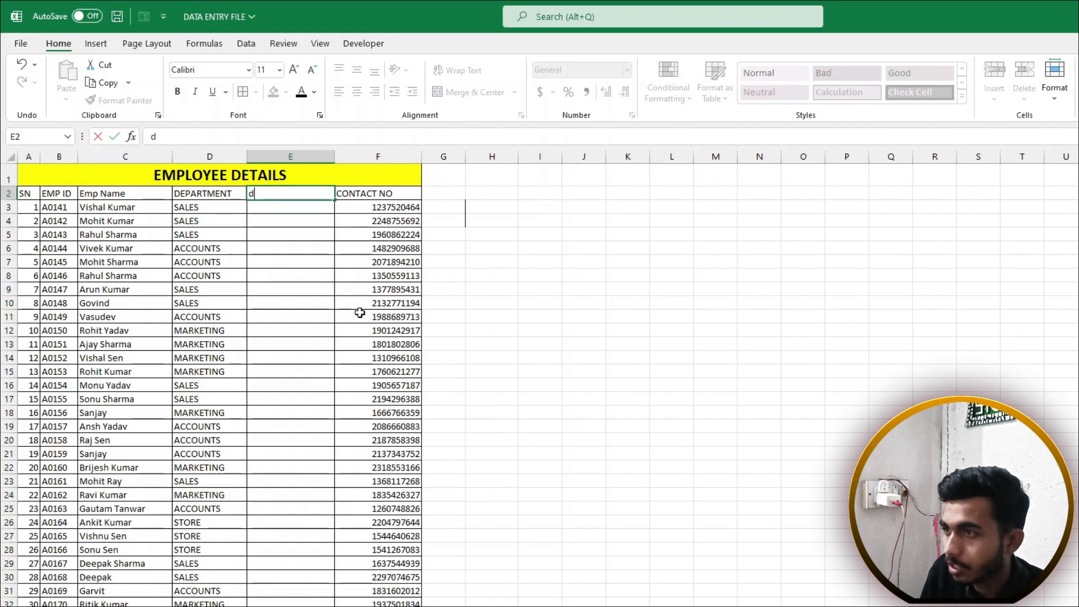
text(epartmen)
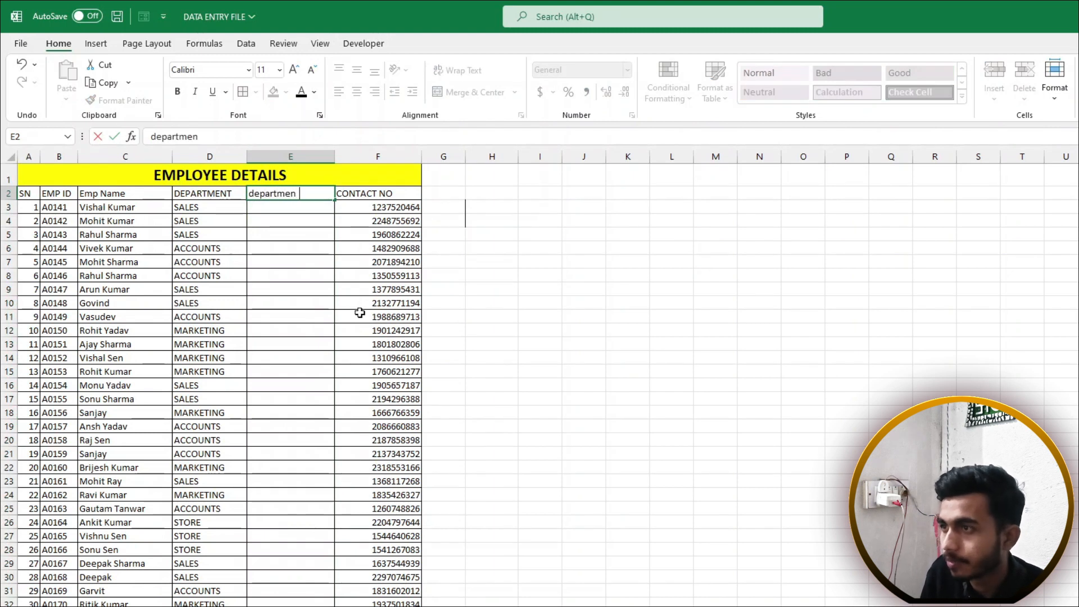
text(t)
key(Return)
Enter =LOWER(D3) in E3 and fill it down column E
text(=)
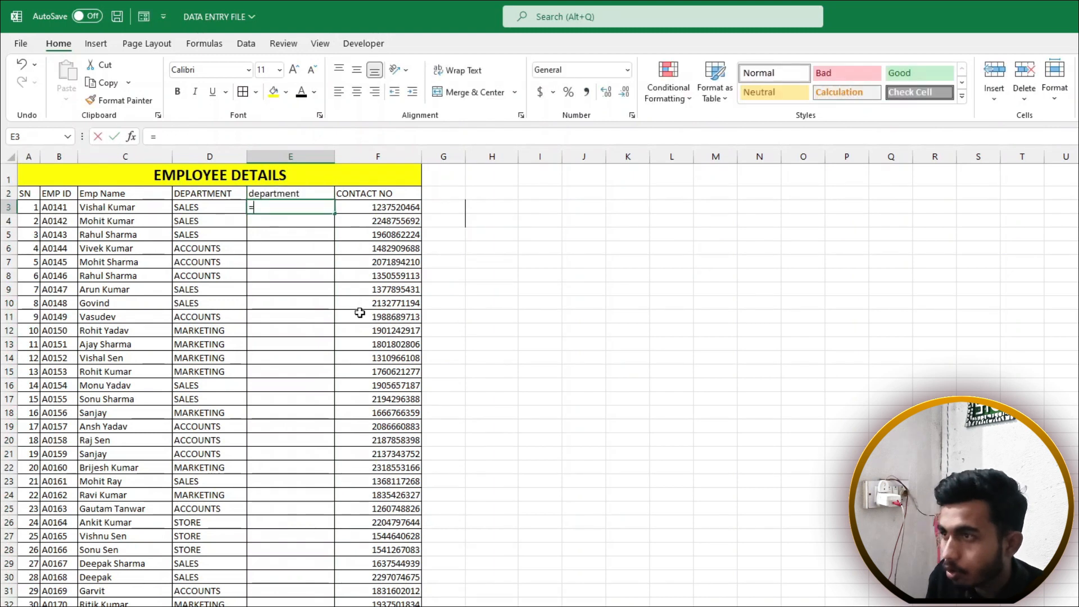
text(lowe)
key(Tab)
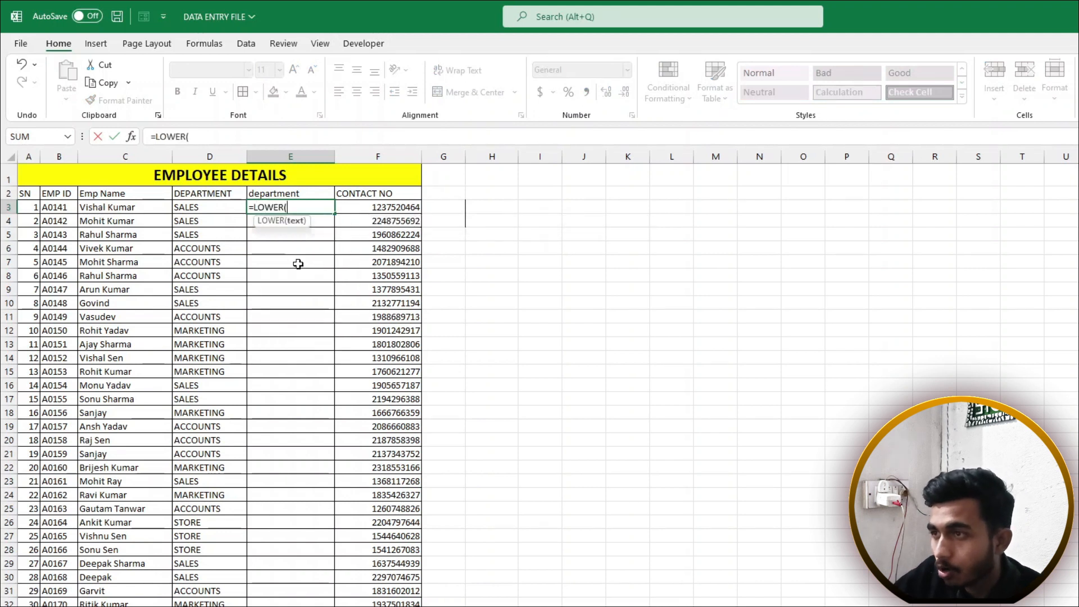
click(214, 208)
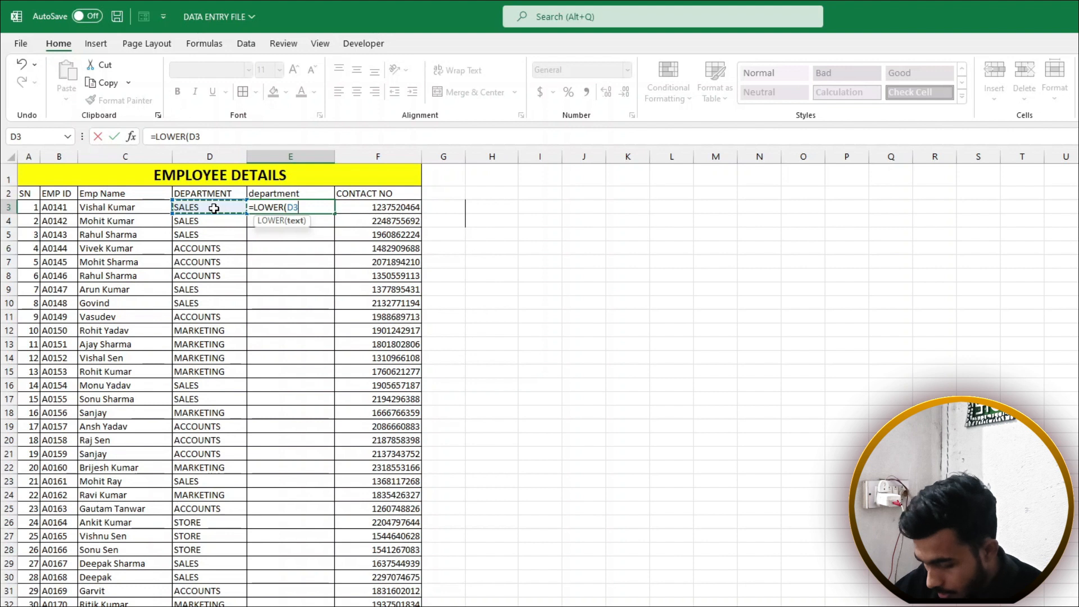
text())
key(Return)
click(294, 209)
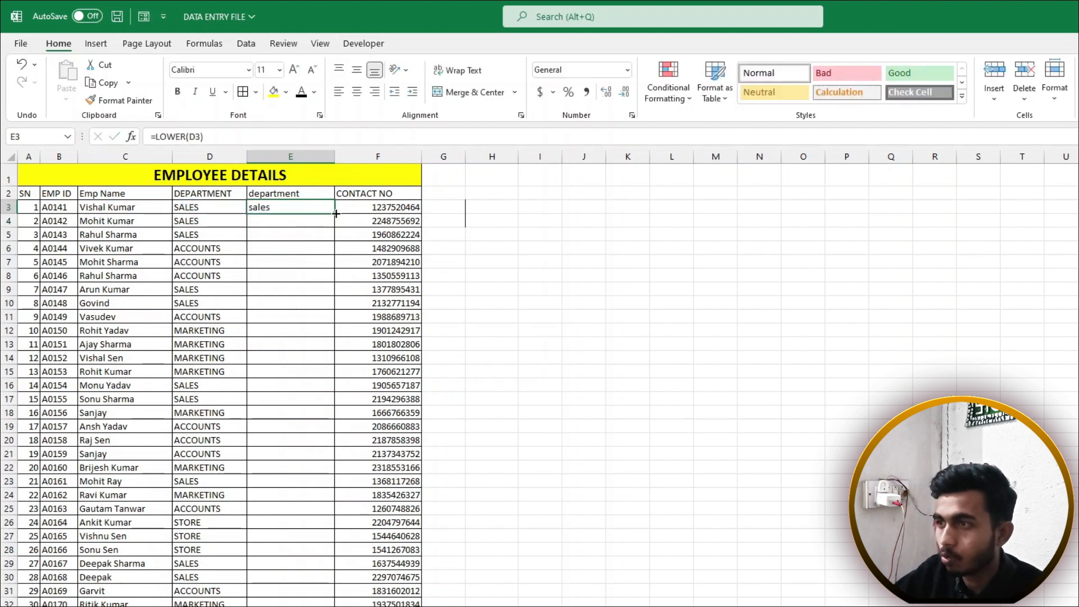
double_click(335, 214)
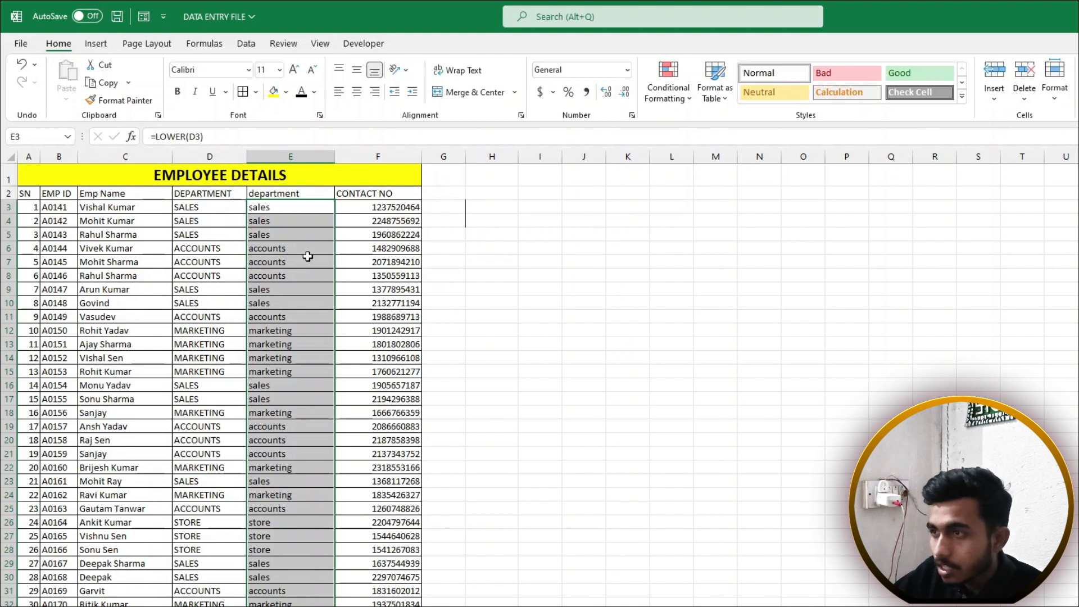
drag(277, 210, 261, 441)
click(258, 246)
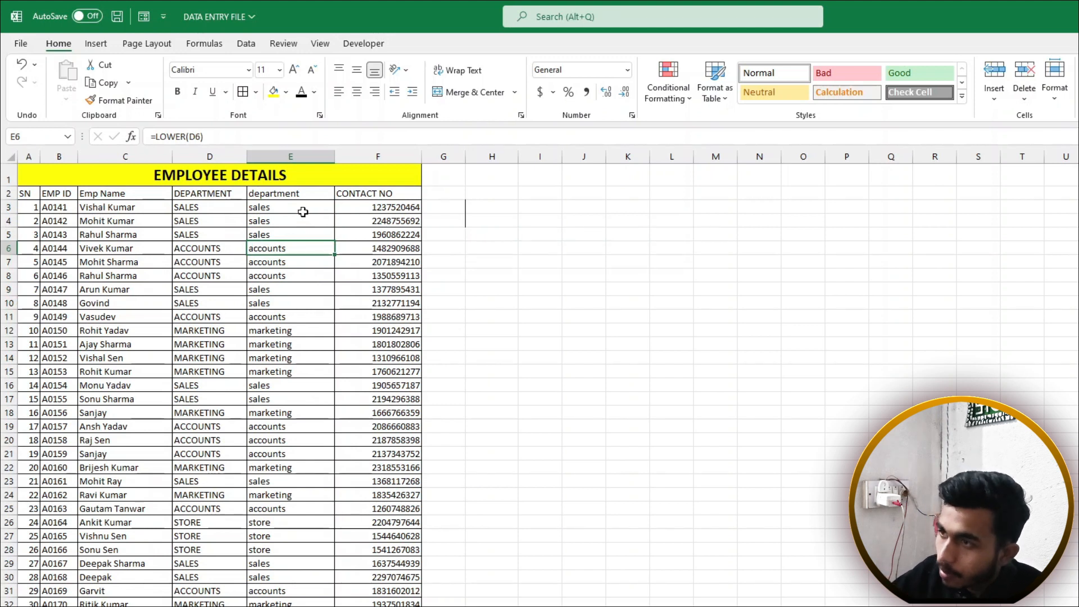
drag(237, 194, 231, 337)
Restore D2:D13, then paste column E back as fixed lowercase department values
key(Delete)
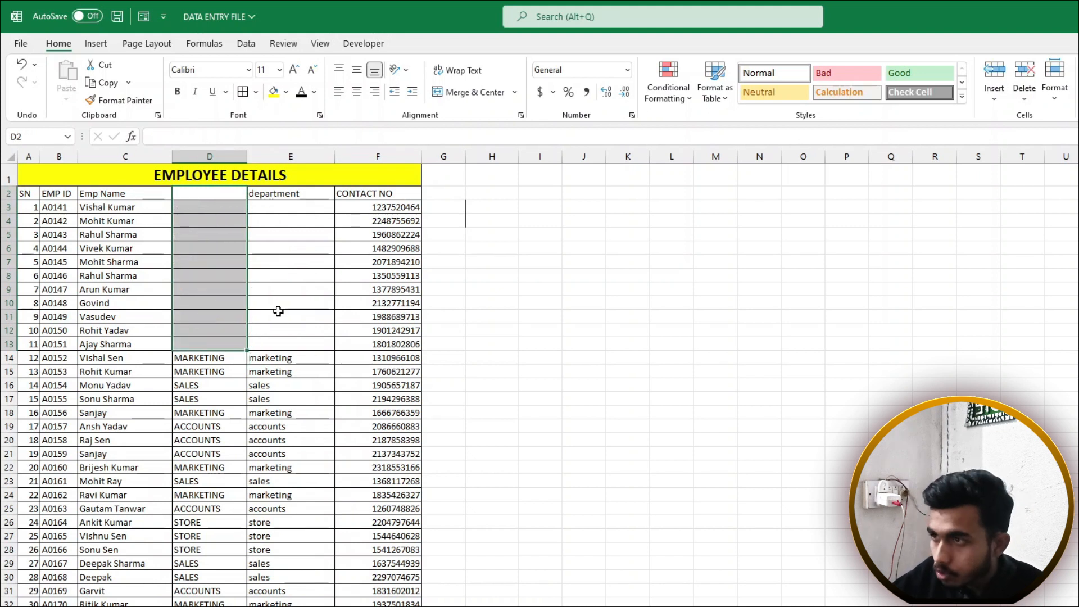
key(ctrl+z)
drag(283, 194, 290, 605)
key(ctrl+c)
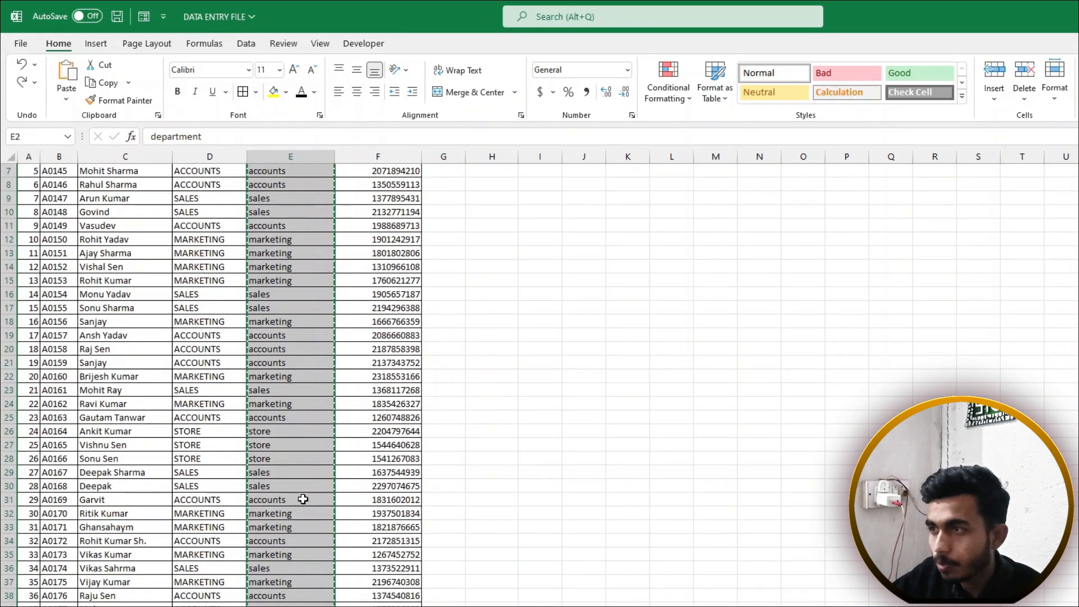
scroll(303, 500, up, 2)
click(66, 98)
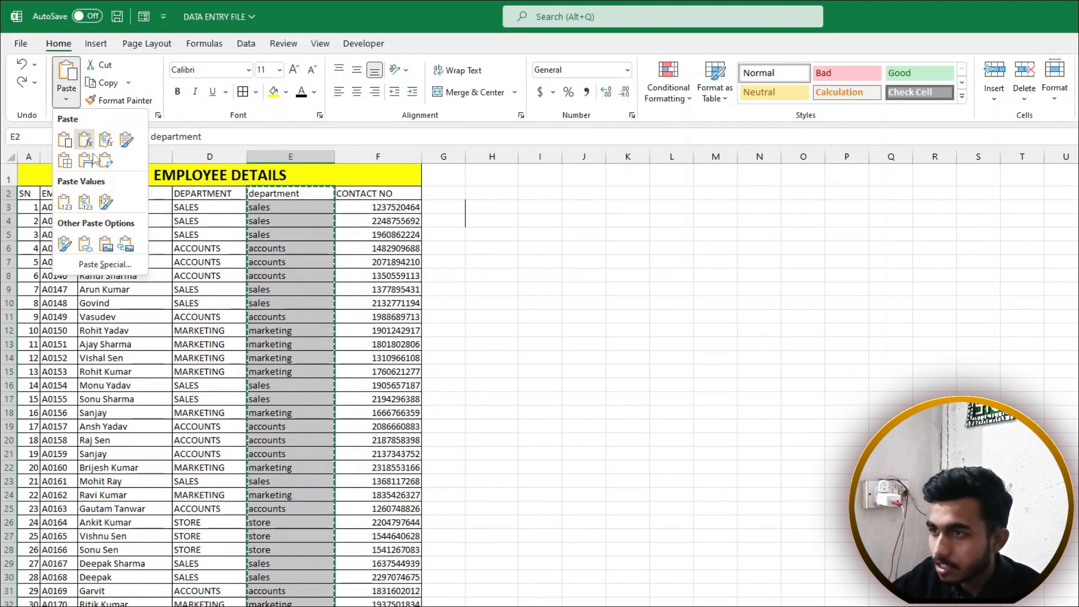
click(105, 265)
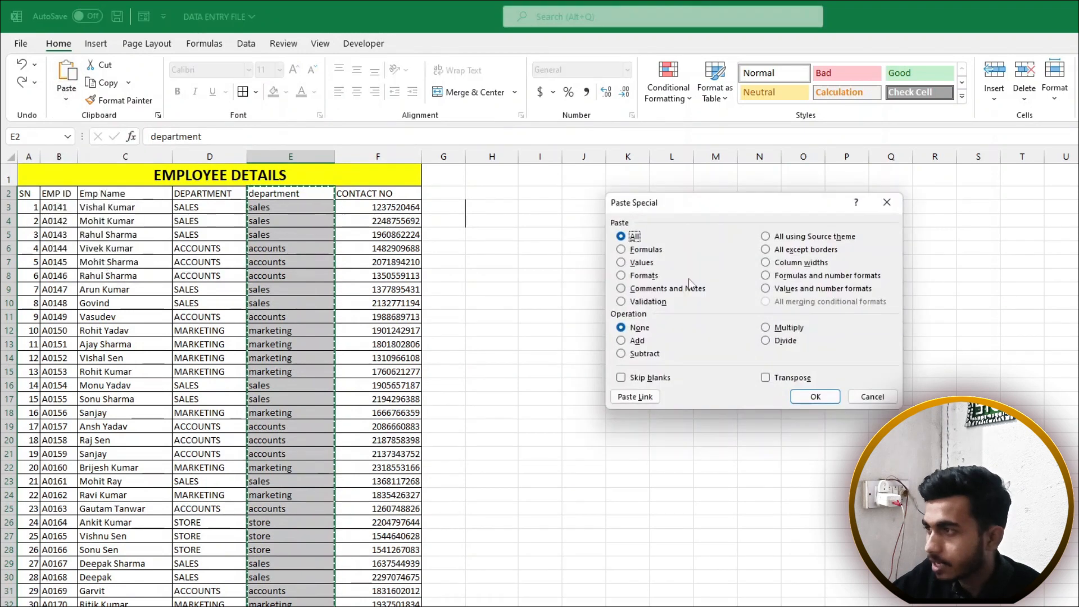
click(623, 263)
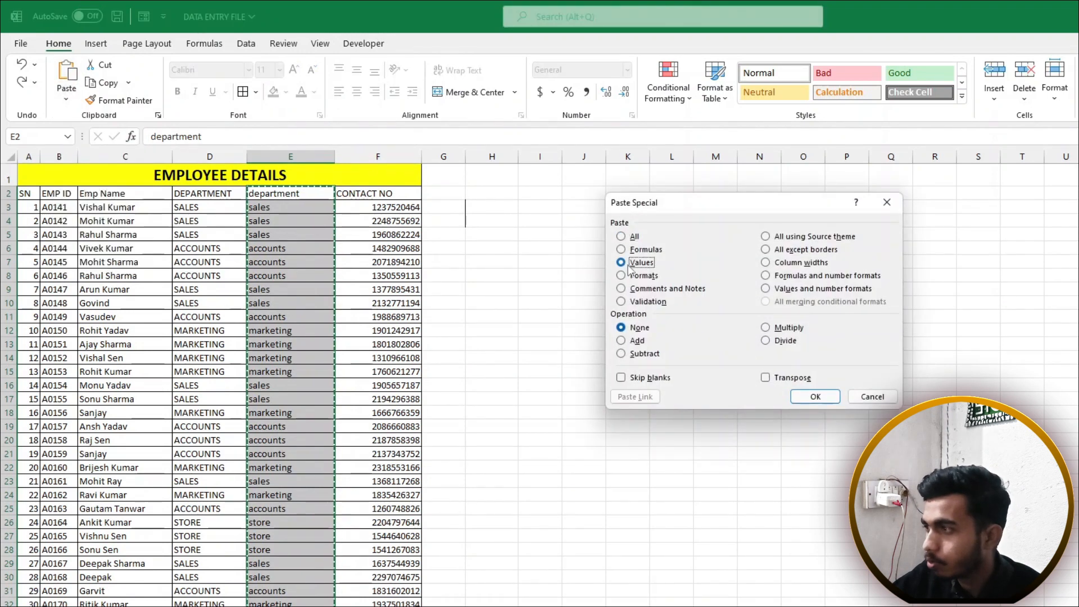
click(824, 400)
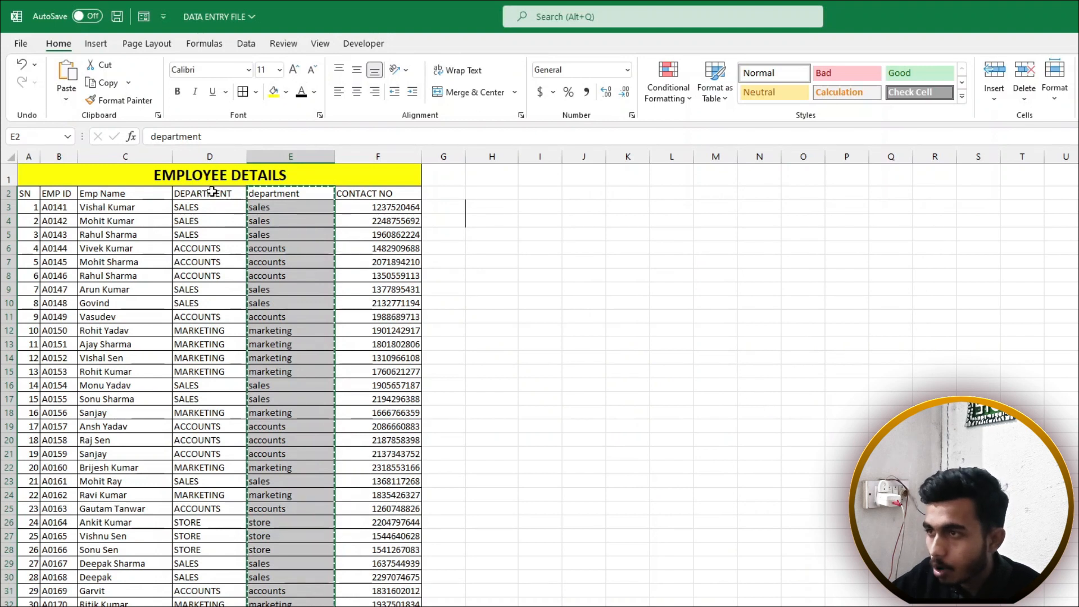
Delete the old uppercase DEPARTMENT column, leaving lowercase departments in column D
click(219, 158)
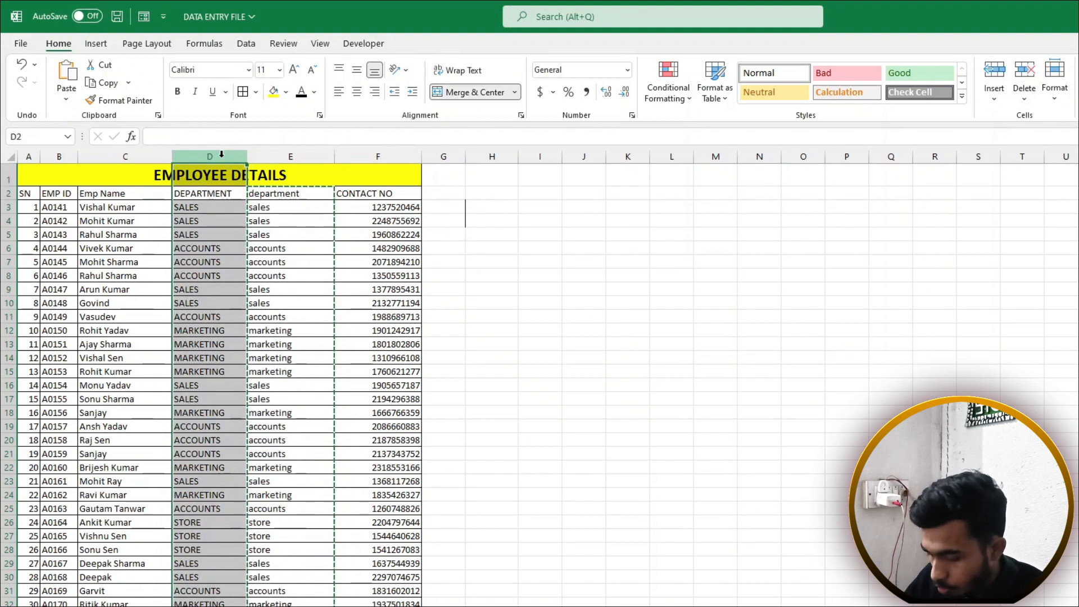
right_click(222, 155)
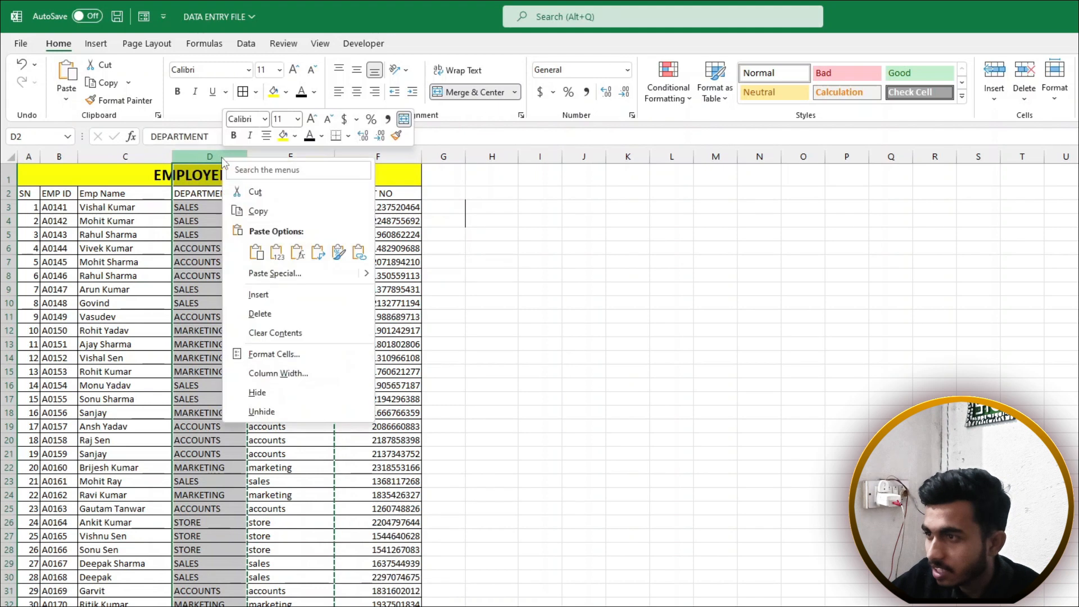
click(267, 317)
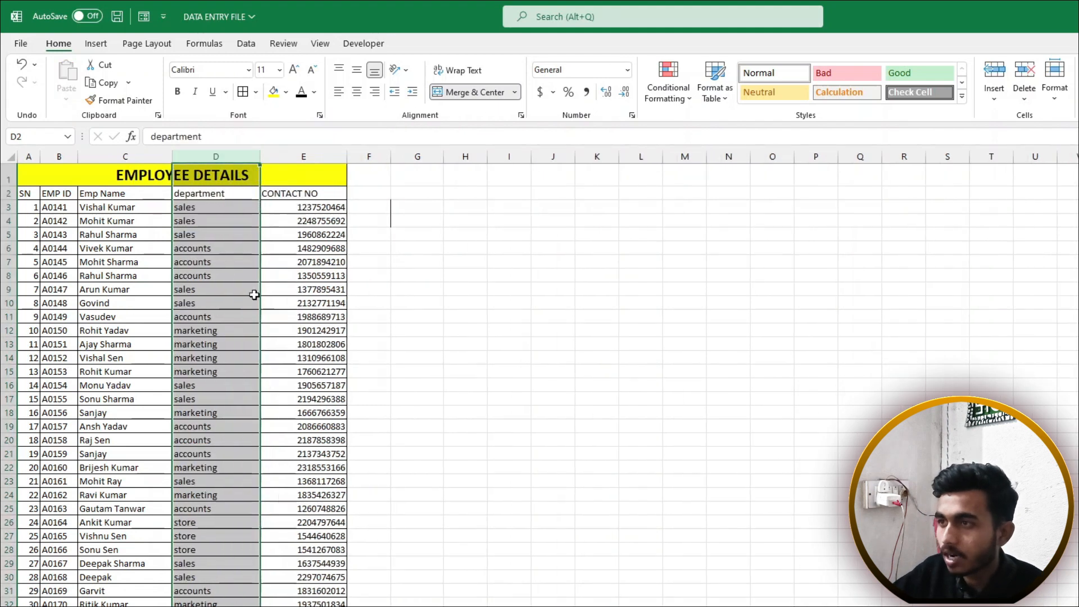
drag(220, 191, 229, 478)
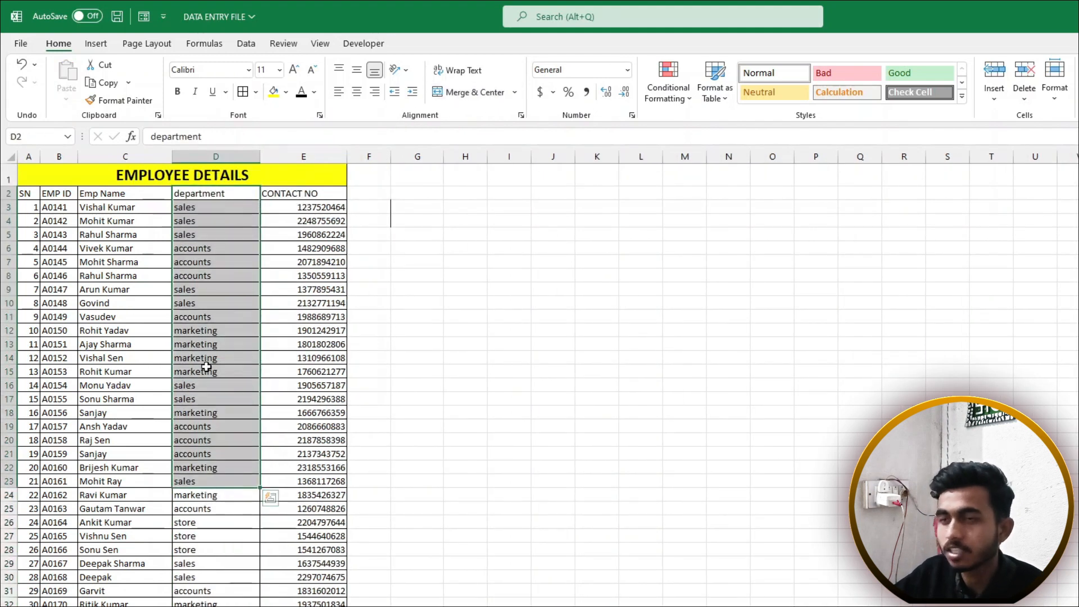
click(206, 371)
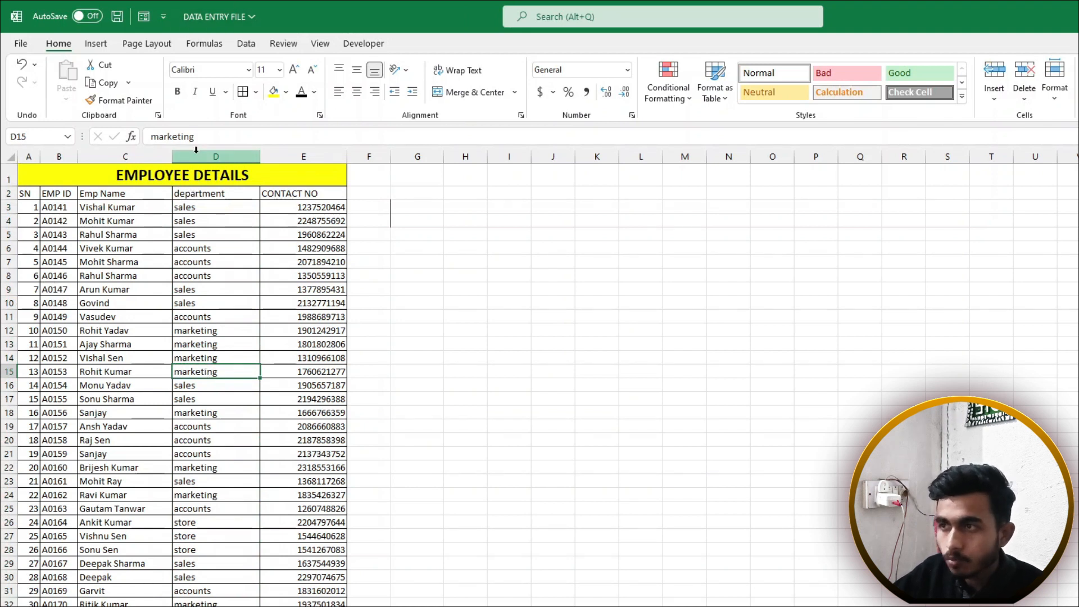
click(196, 156)
click(217, 275)
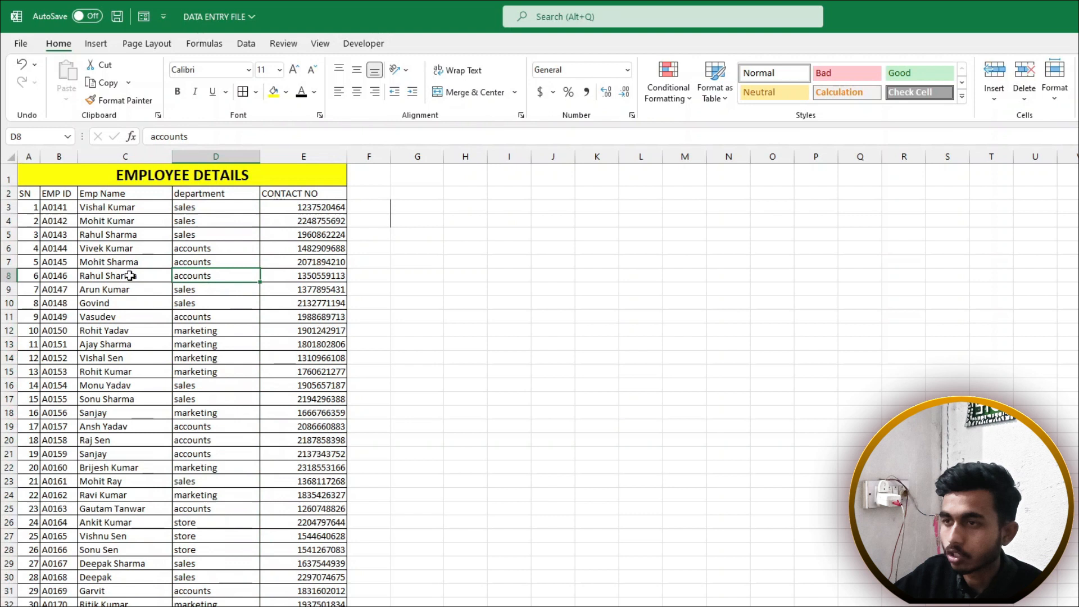
click(4, 276)
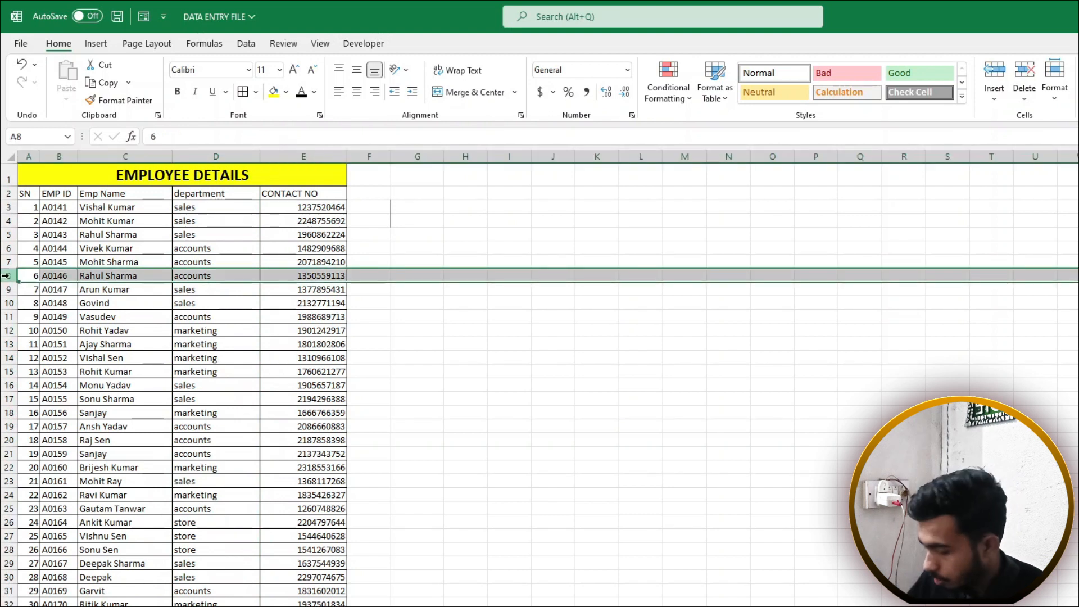
key(ctrl+plus)
key(ctrl+plus)
key(ctrl+plus)
key(ctrl+plus)
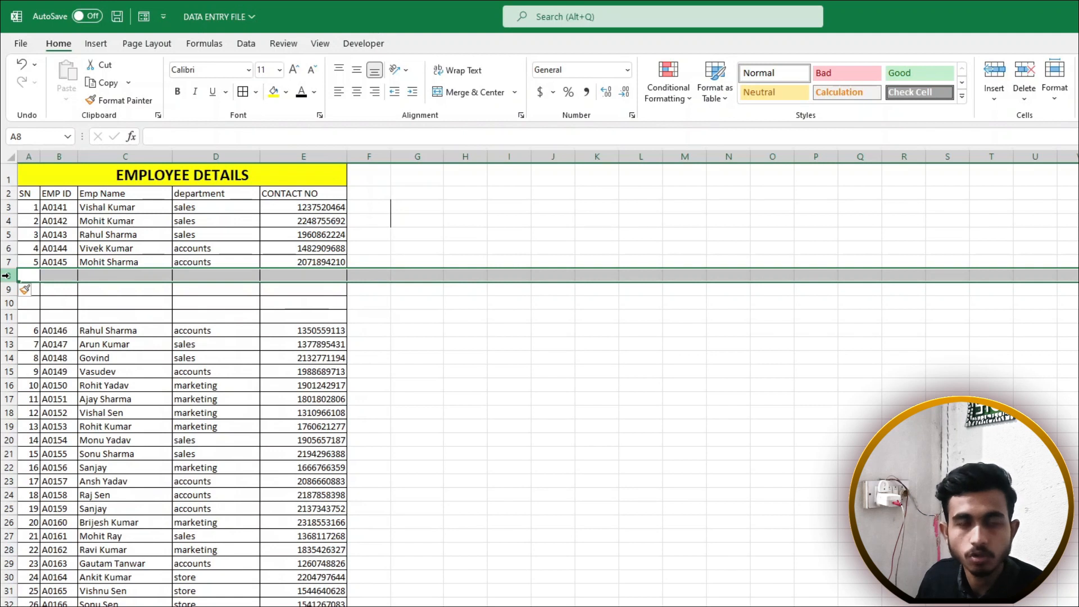
key(ctrl+minus)
key(ctrl+minus)
key(ctrl+minus)
key(ctrl+minus)
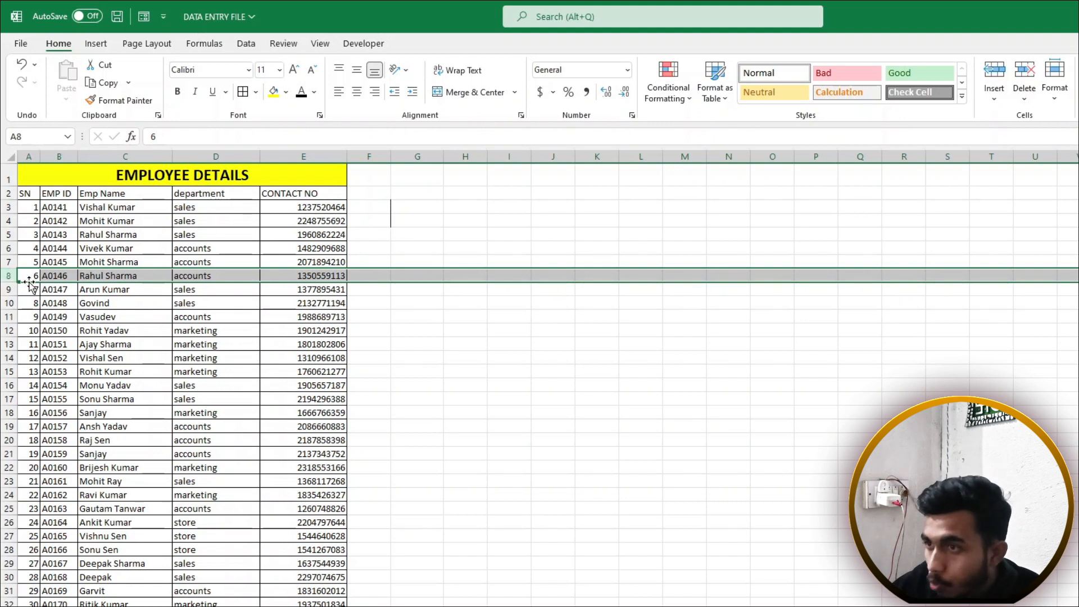
drag(35, 262, 821, 291)
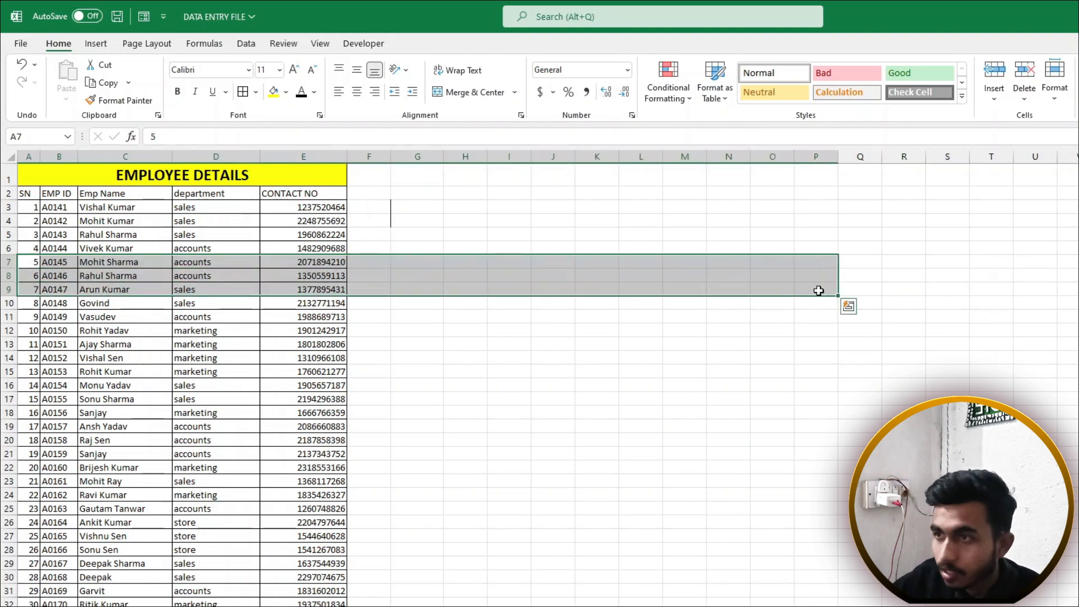
click(8, 248)
click(8, 262)
click(9, 275)
click(7, 290)
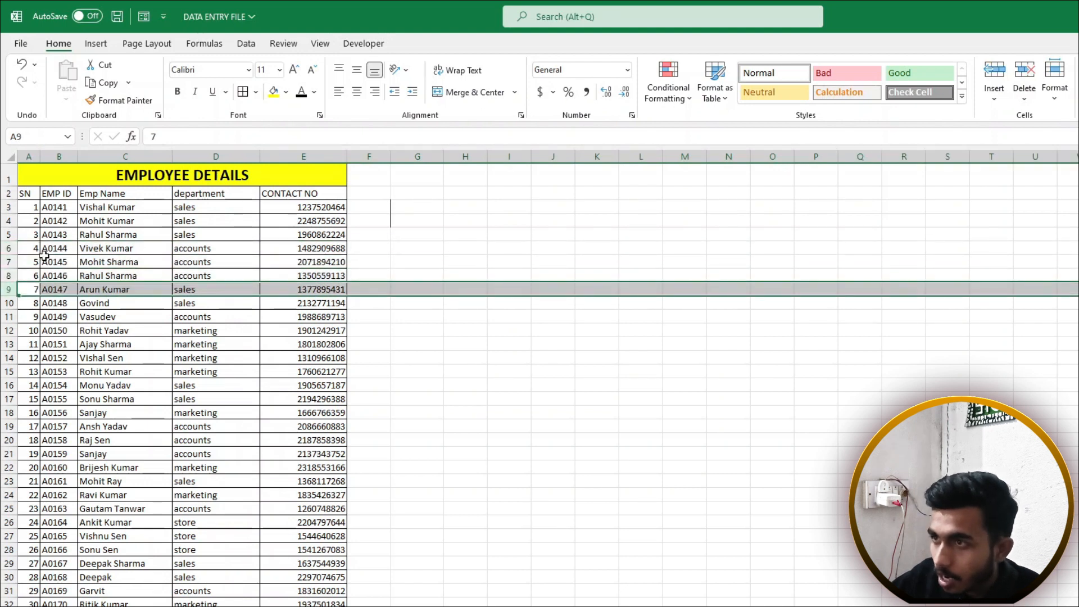
click(140, 156)
click(216, 156)
click(304, 156)
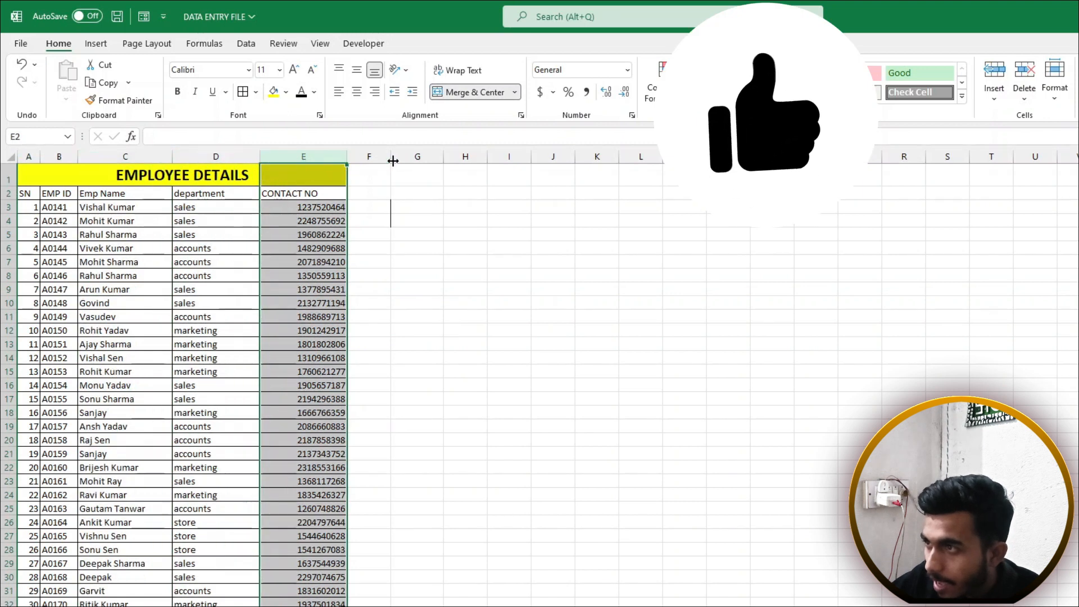
click(369, 154)
click(441, 159)
click(419, 158)
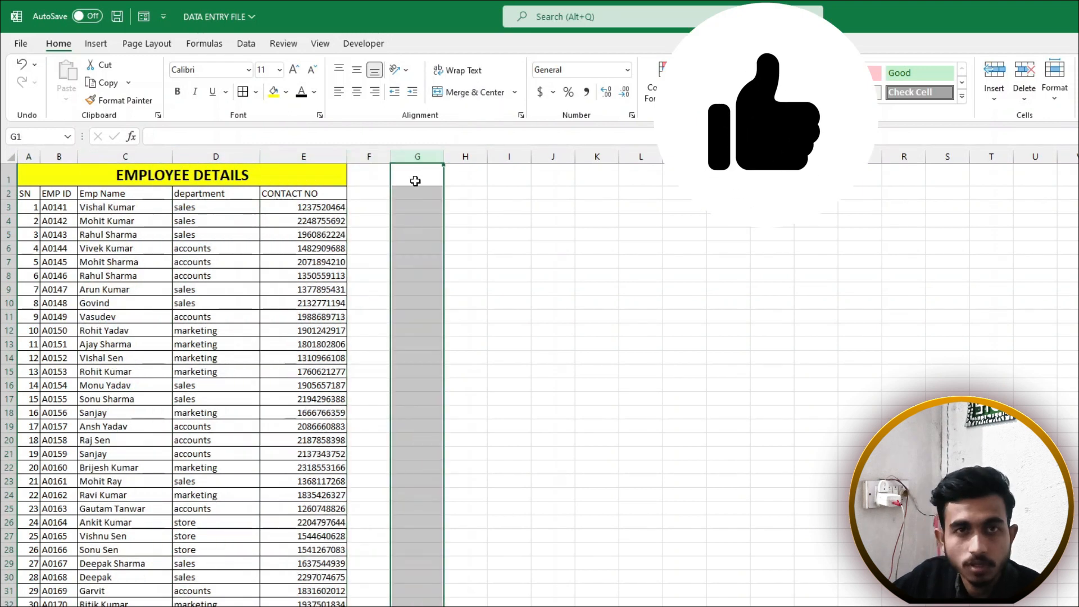
Enter =NOW() in A31 and =TODAY() in A32 on the Forumla sheet
click(257, 238)
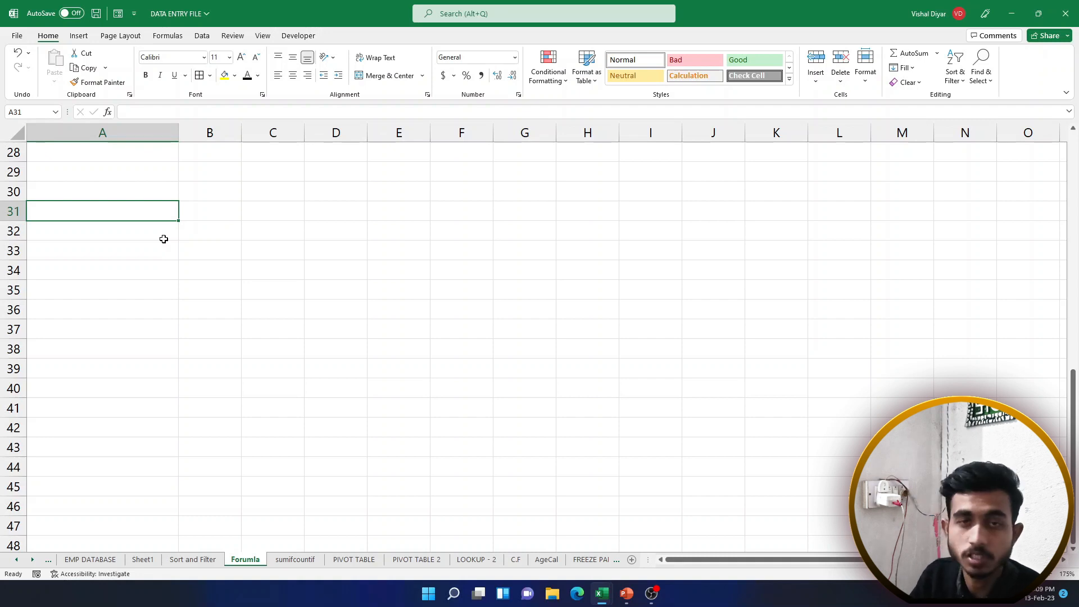
text(=now)
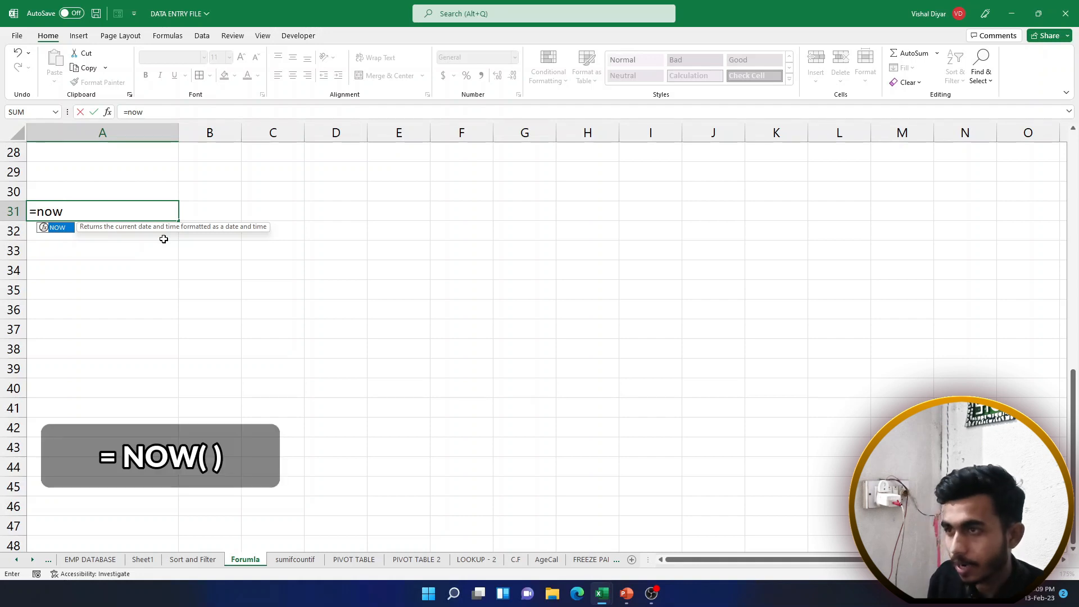
text(())
key(Return)
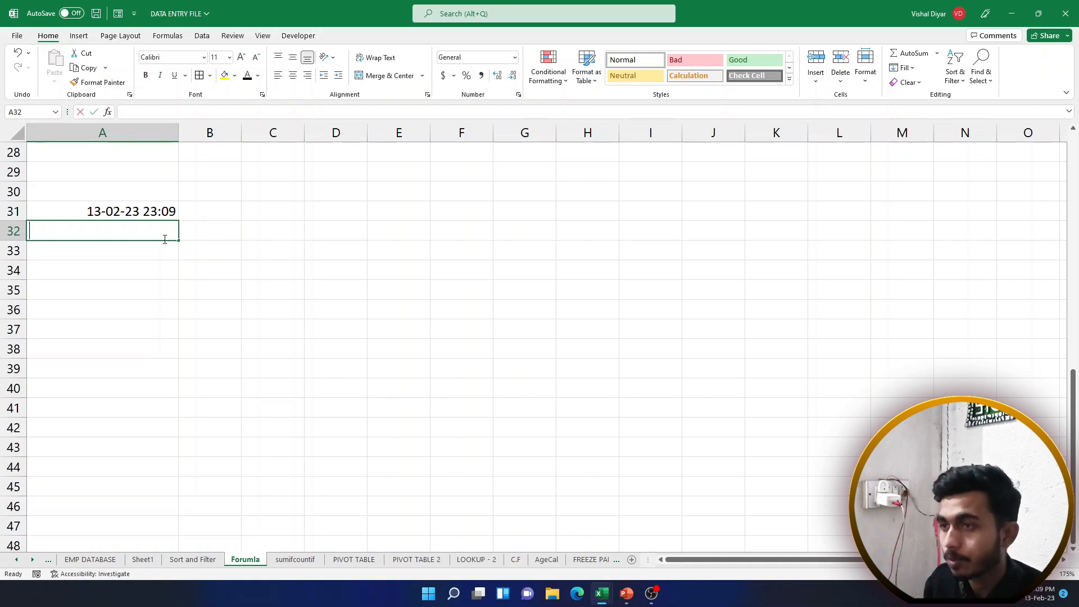
text(=today()
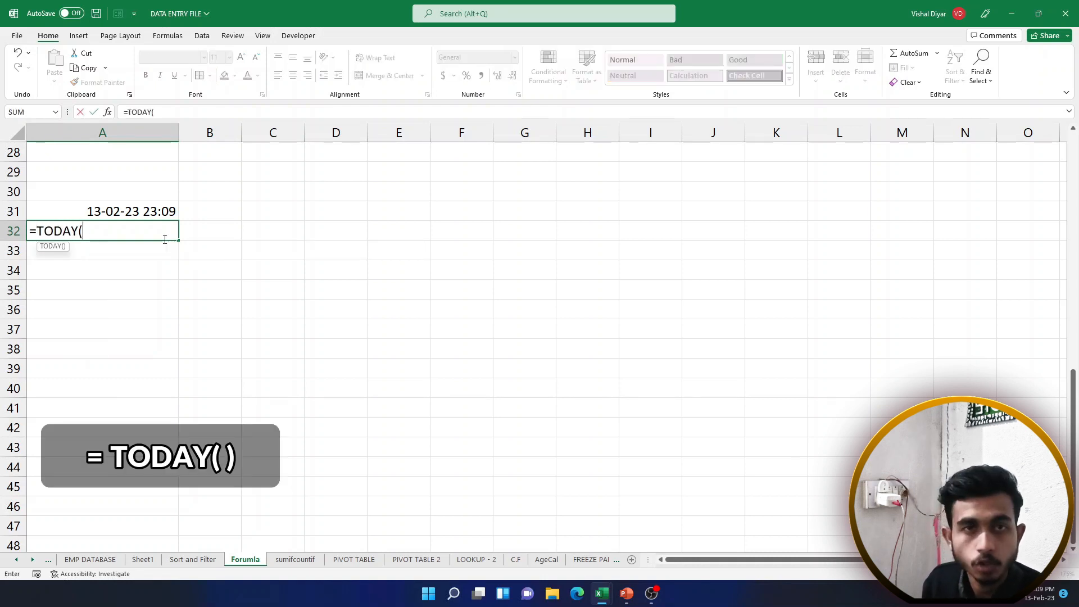
text())
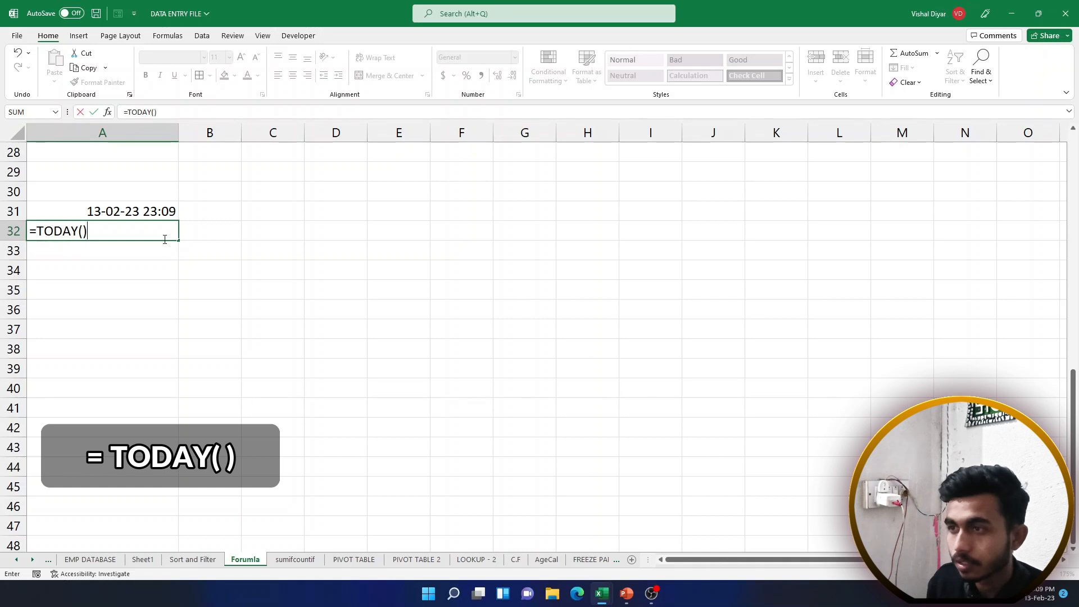
key(Return)
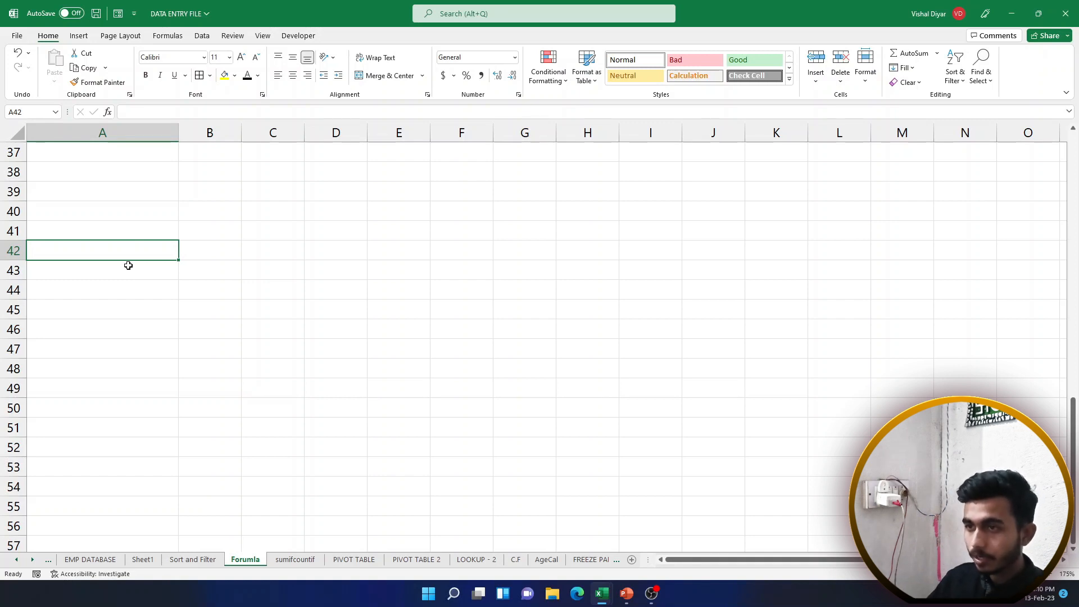
Enter 25 in both A42 and A43
text(25)
key(Return)
text(25)
key(Return)
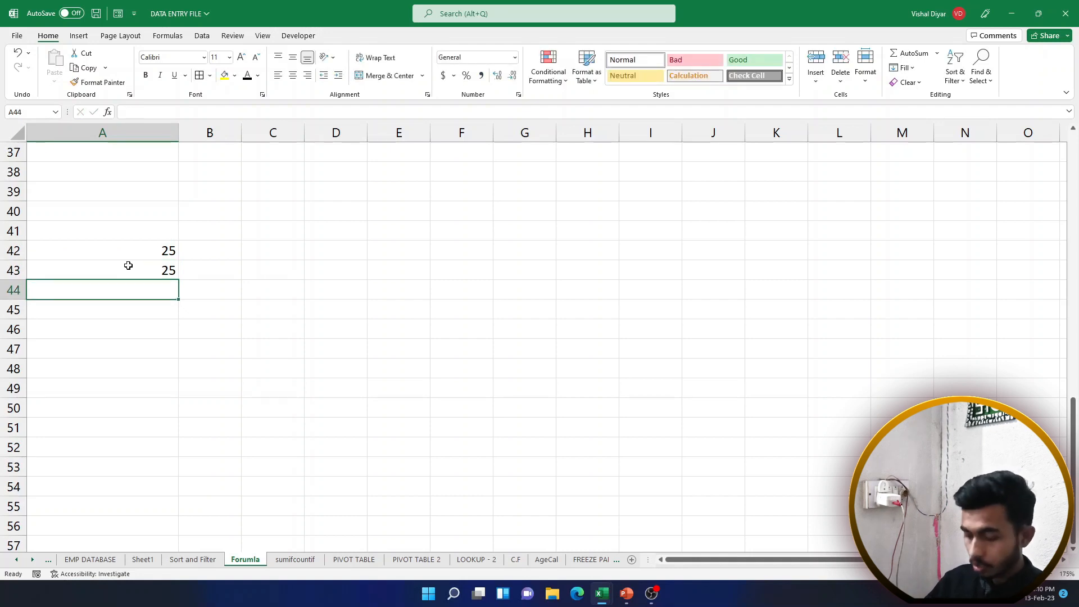
Try 25+25, =25+25 and =5*5 in A44:A46, then clear those cells
text(25+25)
key(Return)
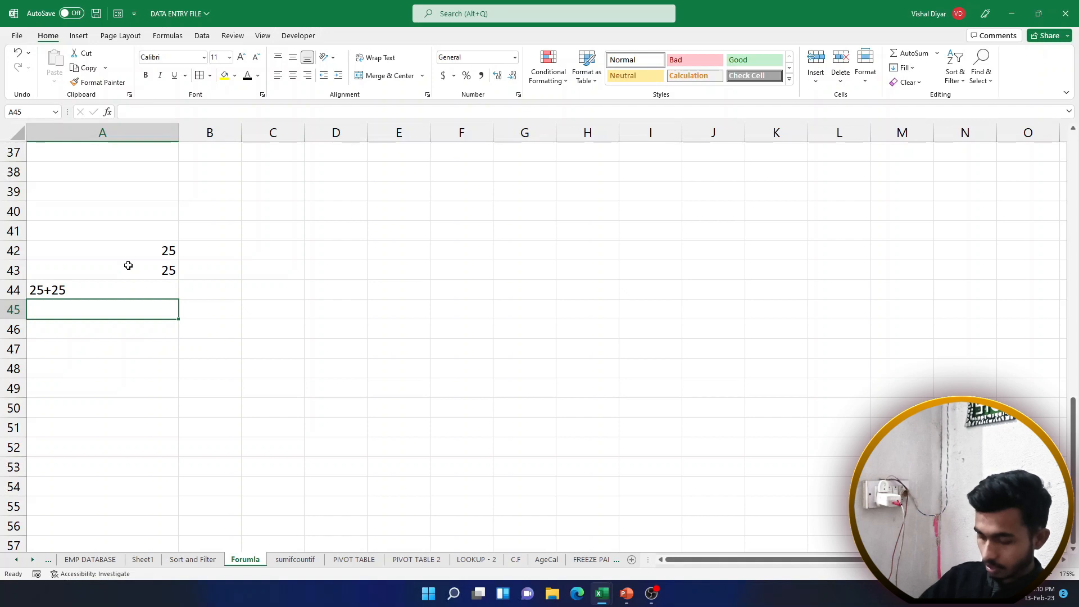
text(25+25)
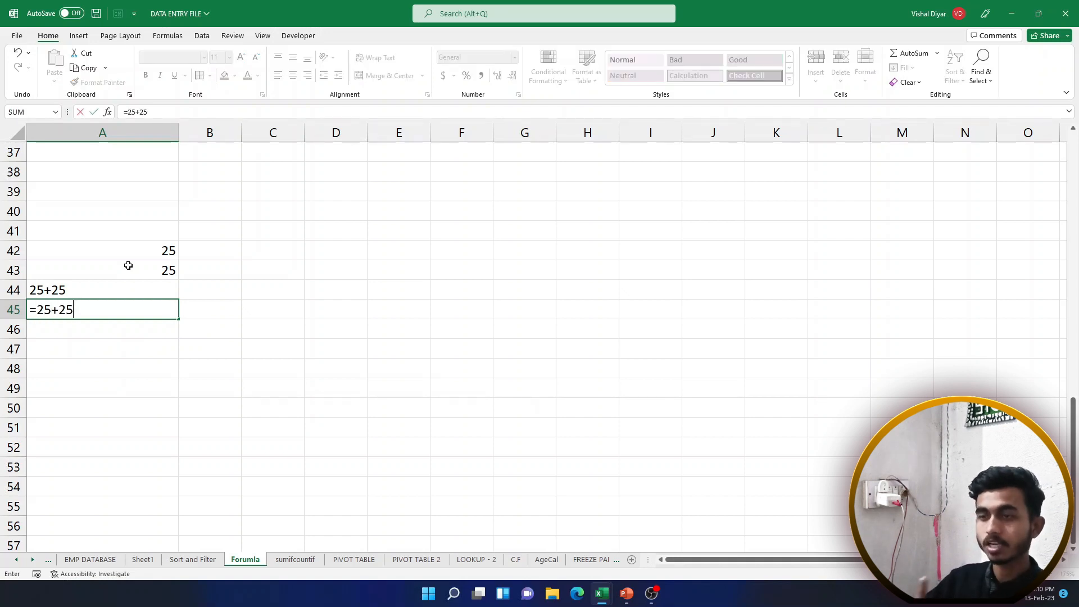
key(Return)
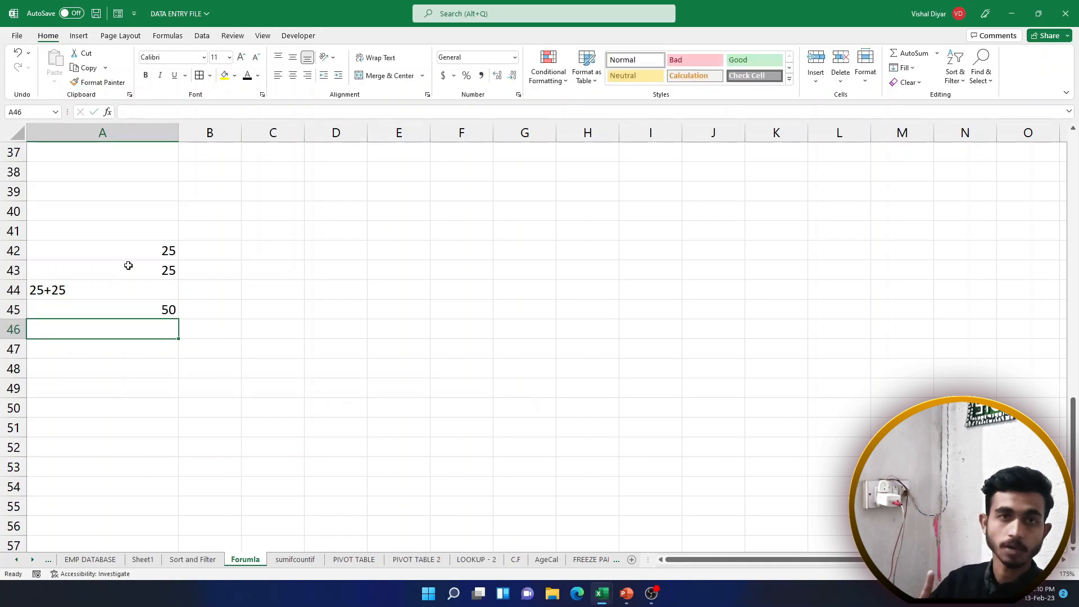
text(=)
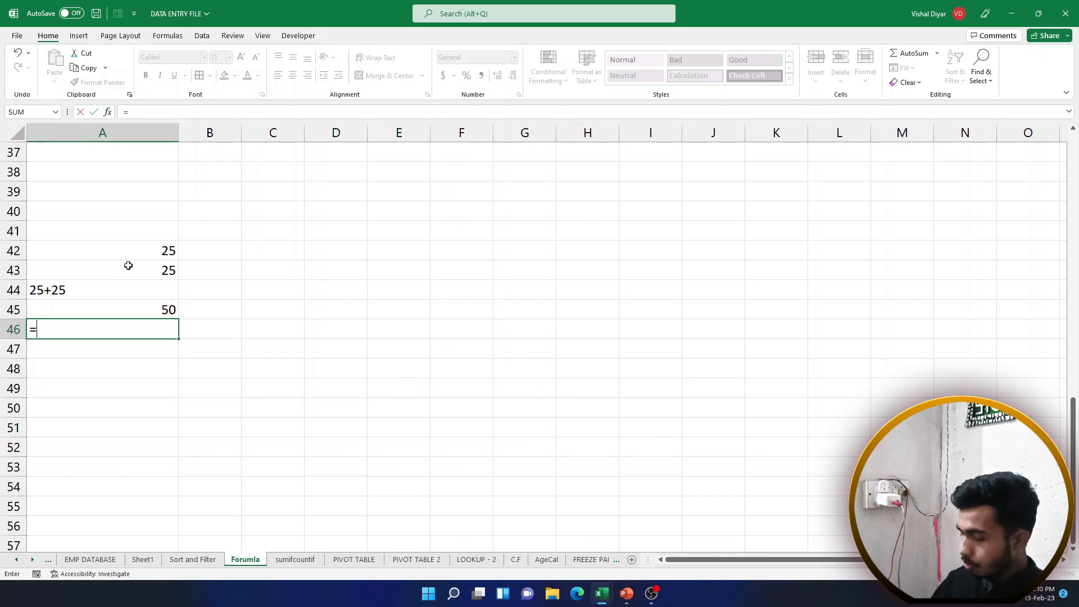
text(5*5)
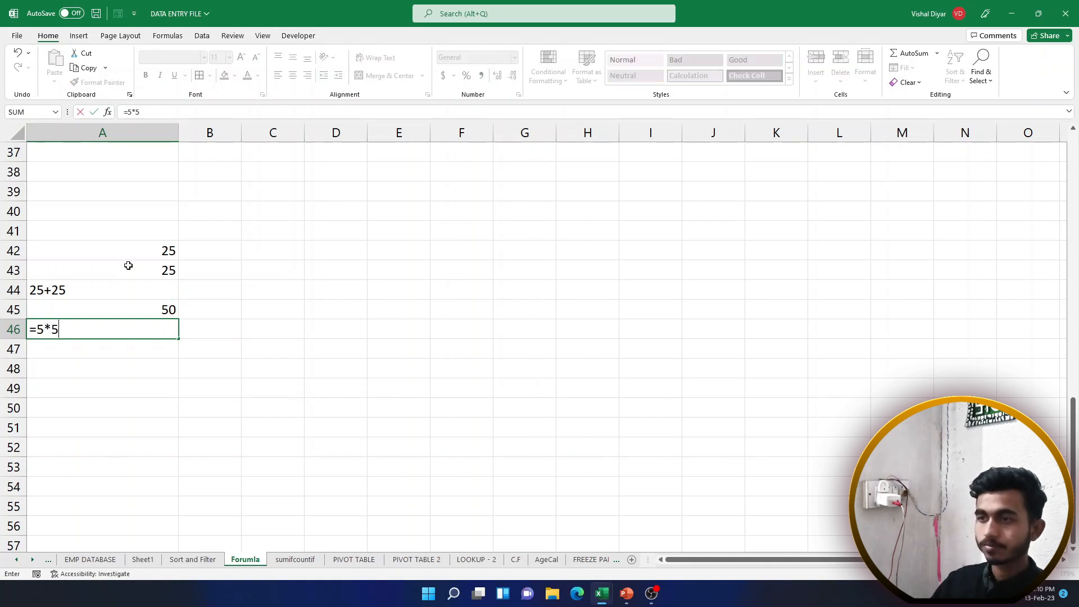
key(Return)
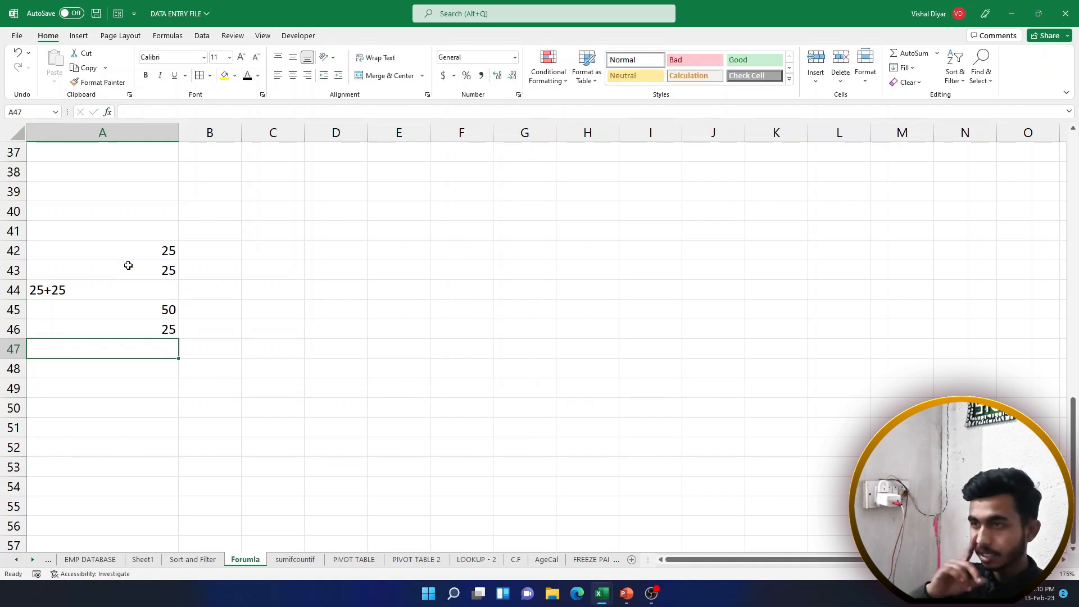
drag(125, 290, 137, 317)
key(Delete)
click(143, 289)
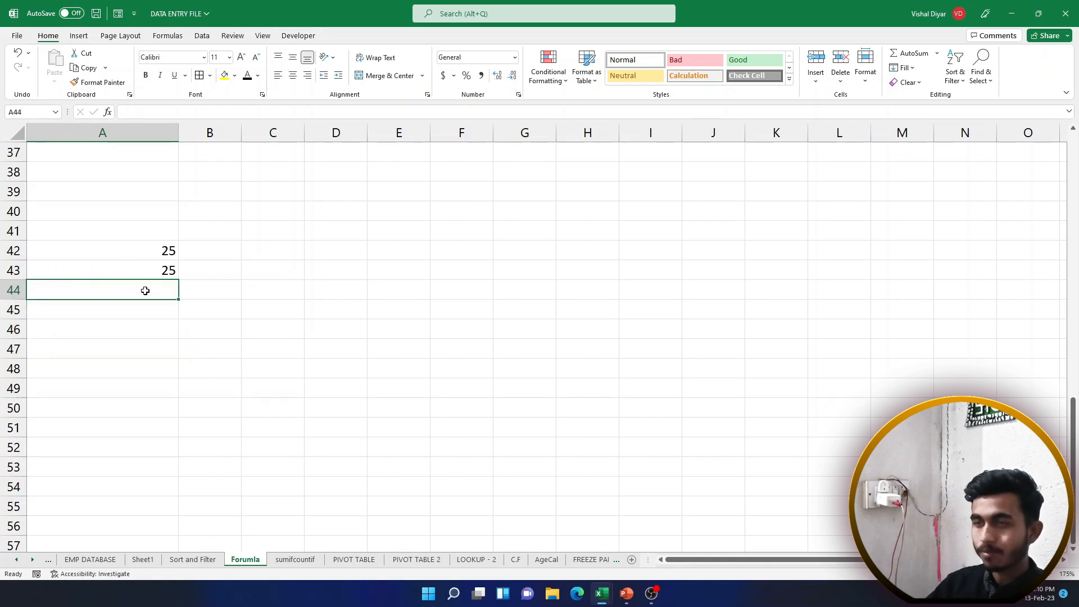
Enter a =A42+A43 formula in cell A44
text(=)
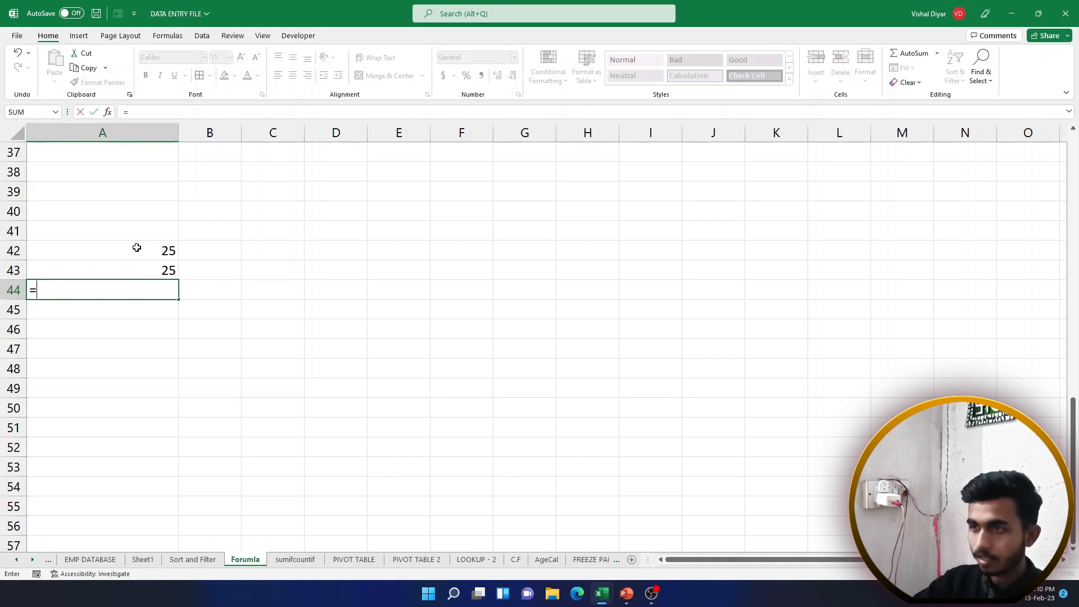
click(136, 248)
text(+)
click(136, 270)
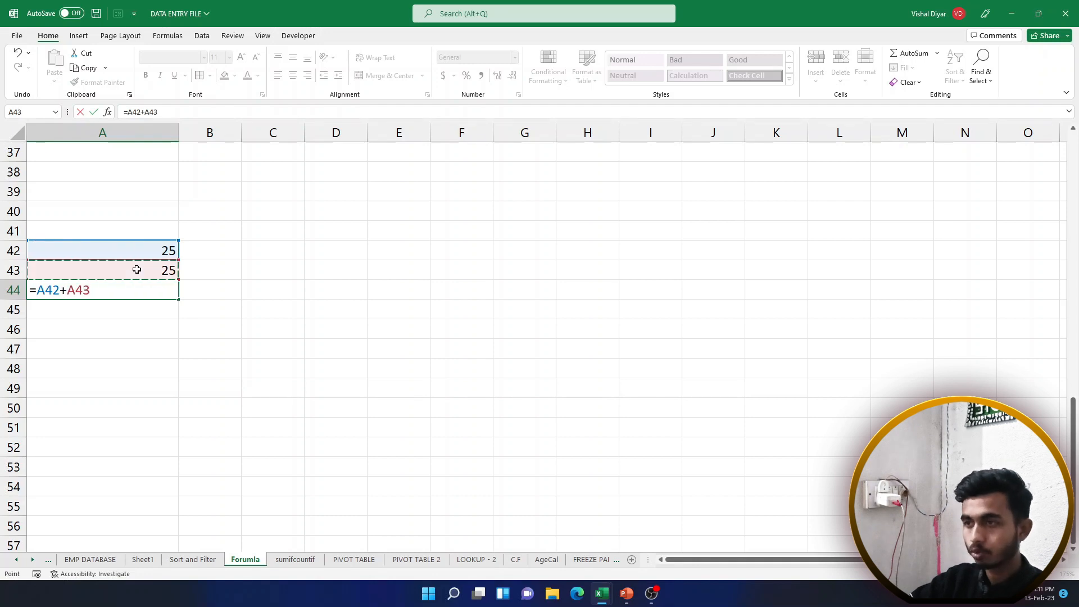
key(Return)
Overwrite A44 and fill A44:A52 with 85, 65, 65, 85, 48, 98, 98, 87, 98
click(99, 284)
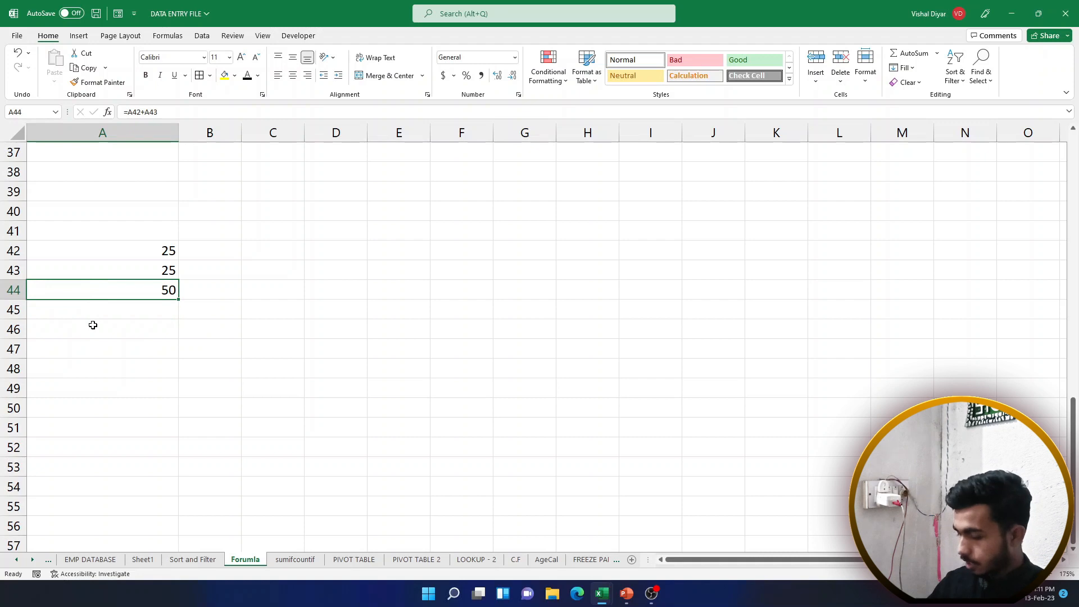
text(85)
key(Return)
text(65)
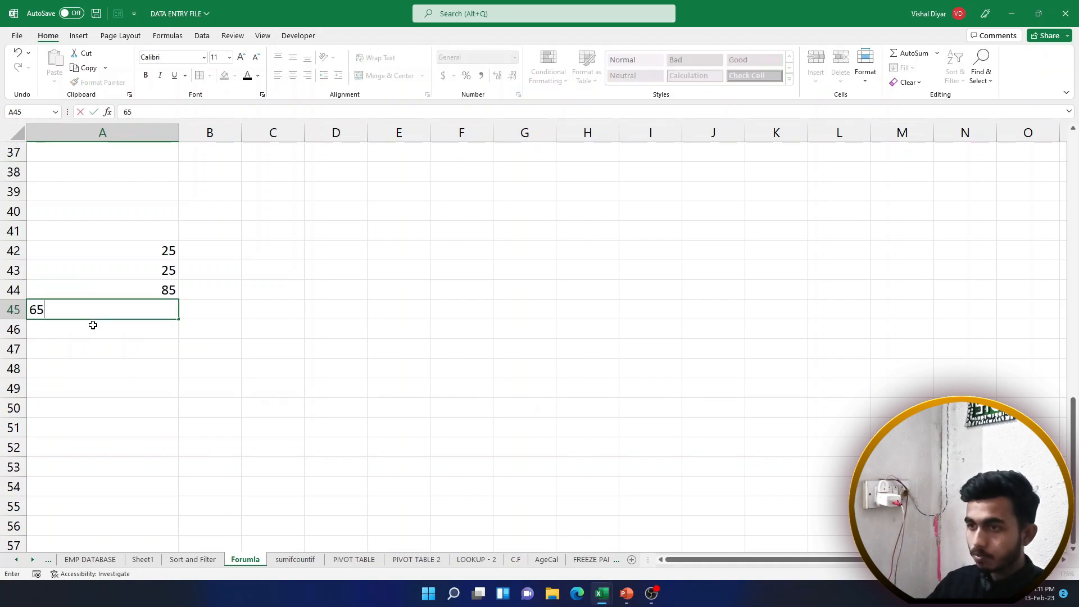
key(Return)
text(65)
key(Return)
text(85)
key(Return)
text(48)
key(Return)
text(98)
key(Return)
text(98)
key(Return)
text(87)
key(Return)
text(98)
key(ctrl+Return)
key(Return)
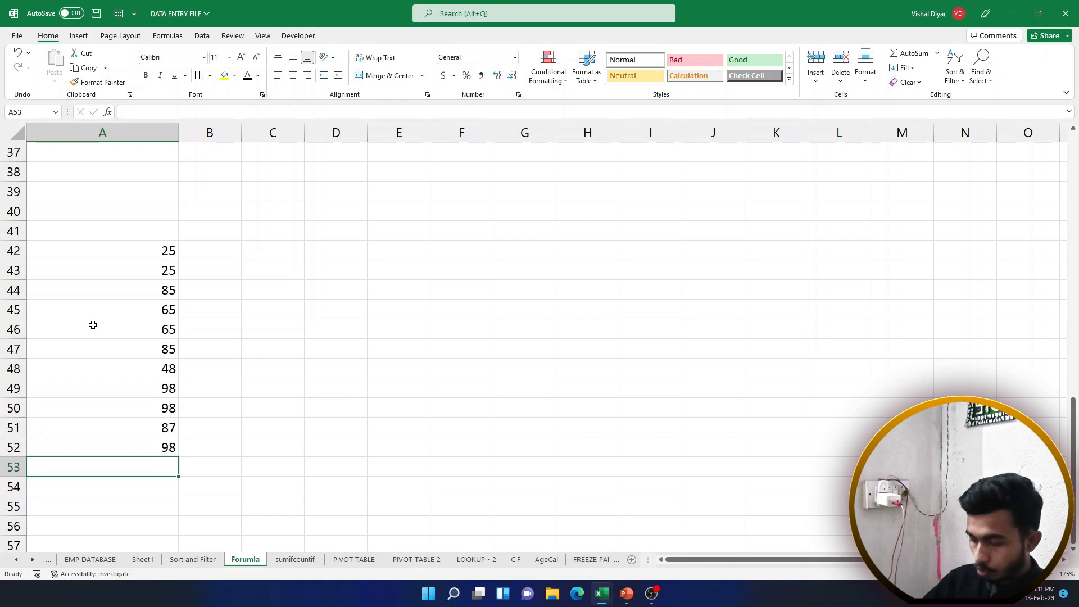
Build the total =A42+A43+…+A52 in A53, commit it, then delete it
text(=)
click(137, 250)
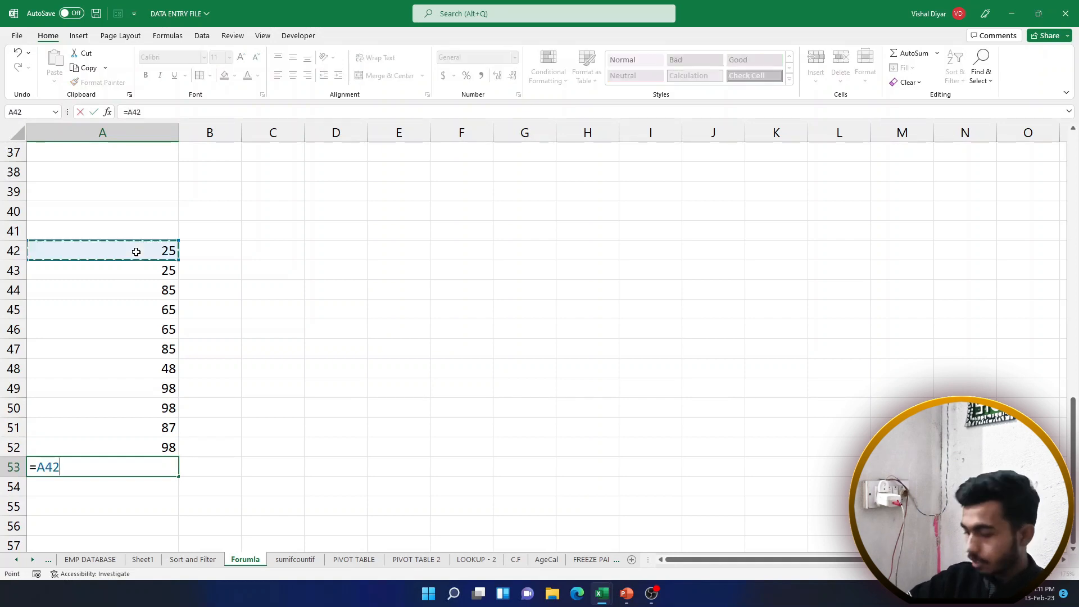
text(+)
click(139, 268)
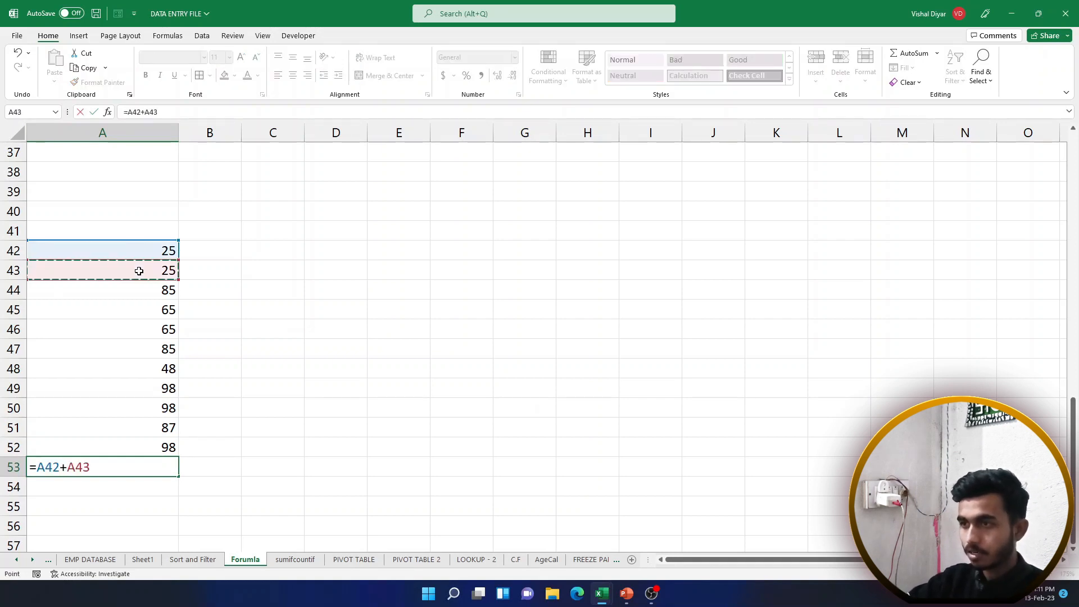
text(+)
click(146, 290)
text(+)
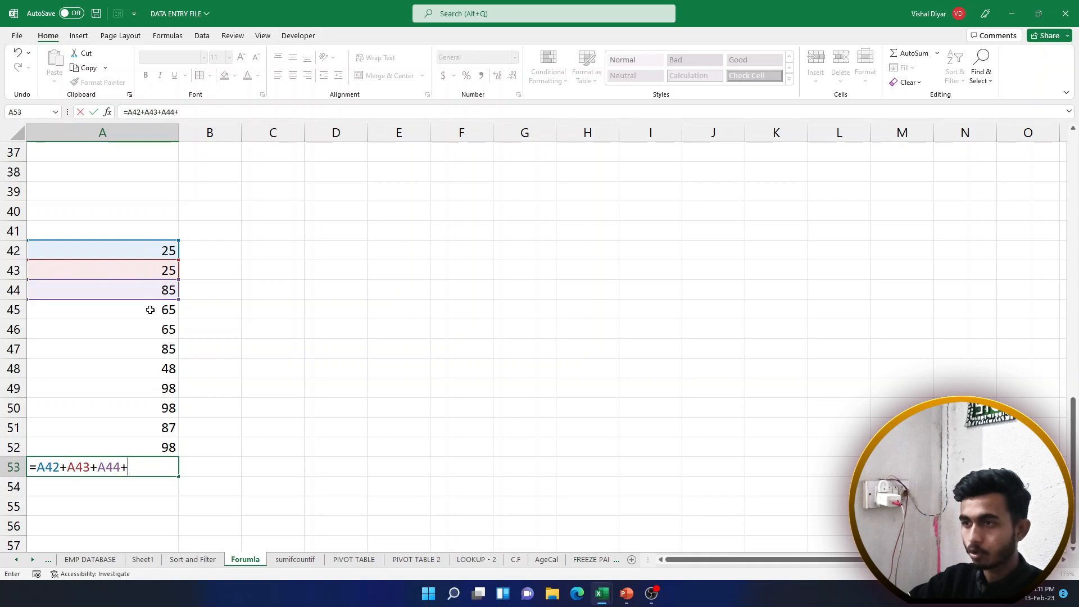
click(150, 309)
text(+)
click(154, 328)
text(+)
click(160, 348)
text(+)
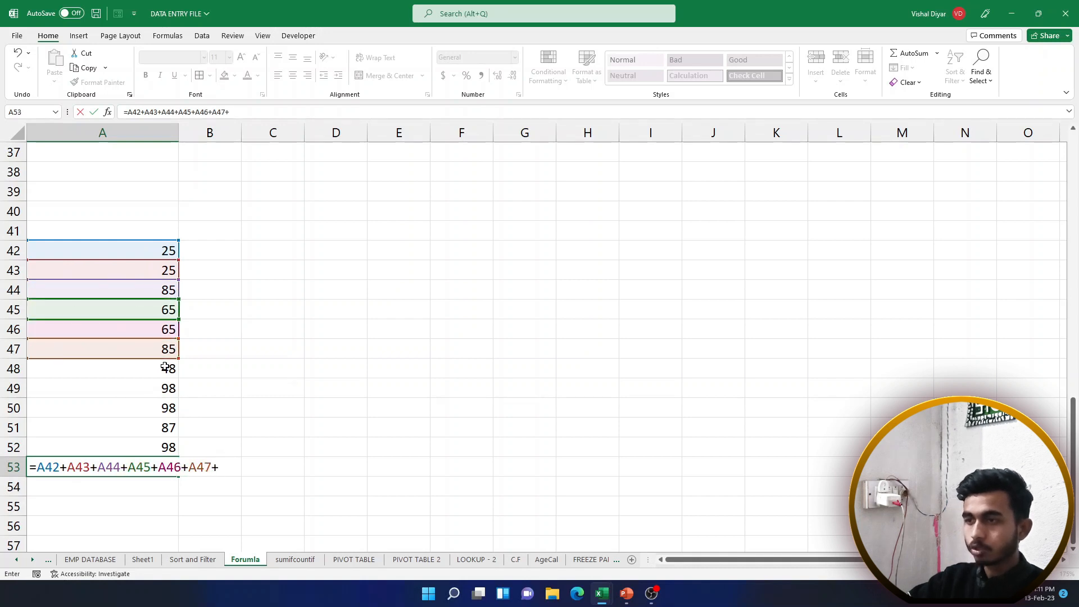
click(165, 366)
text(+)
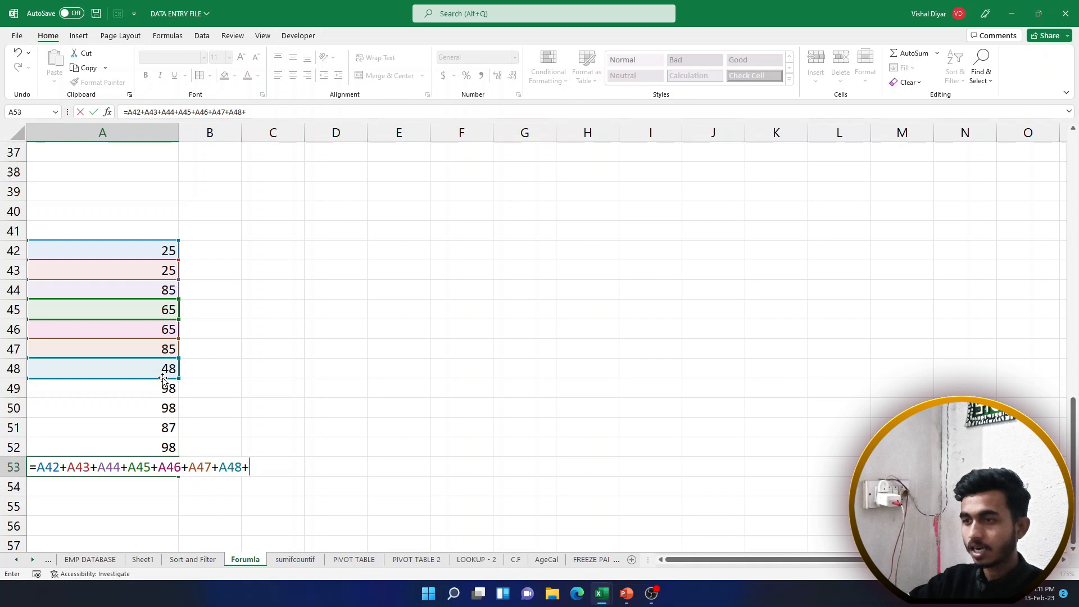
click(164, 387)
text(+)
click(163, 410)
text(+)
click(163, 428)
text(+)
click(163, 444)
key(Return)
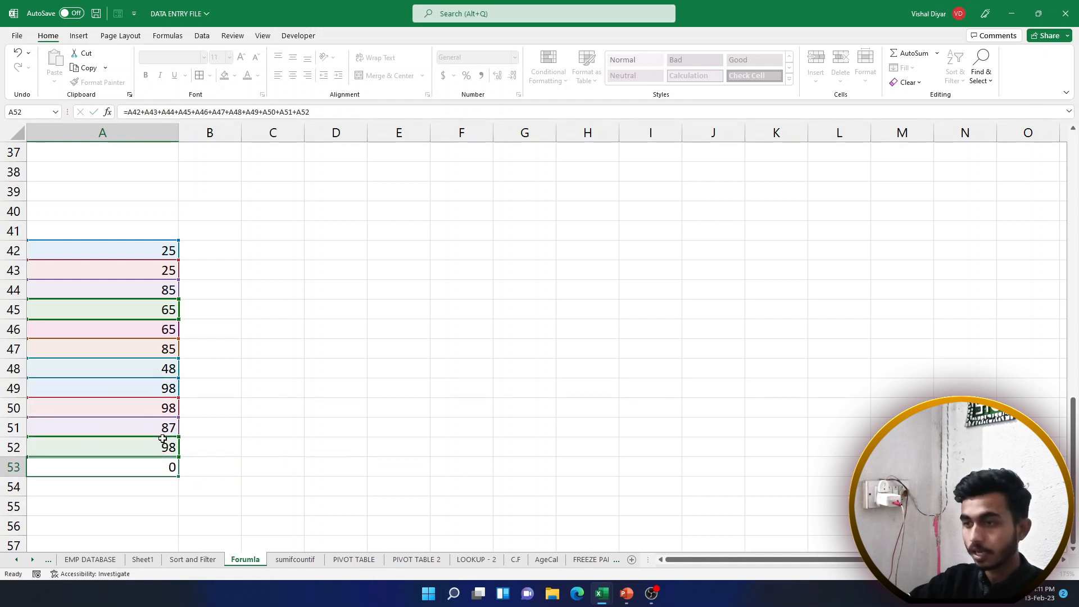
click(156, 464)
key(Delete)
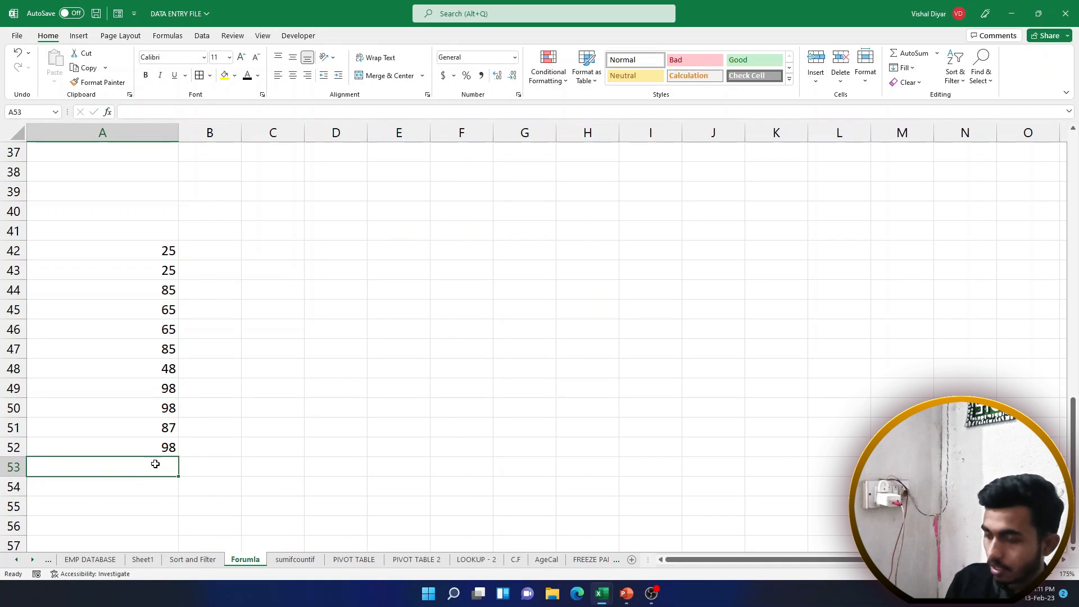
text(=)
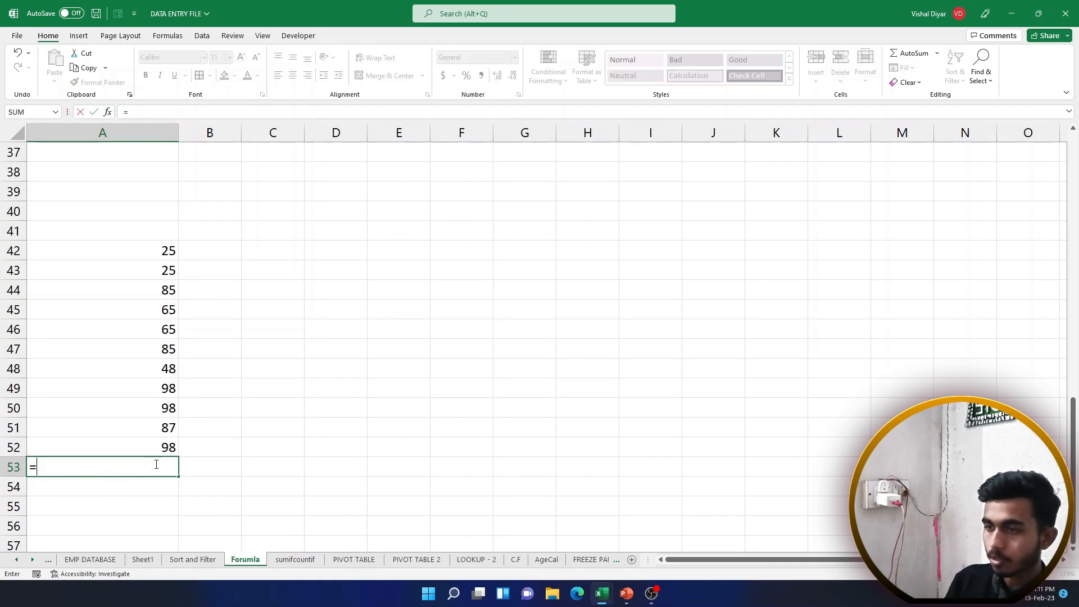
text(sum)
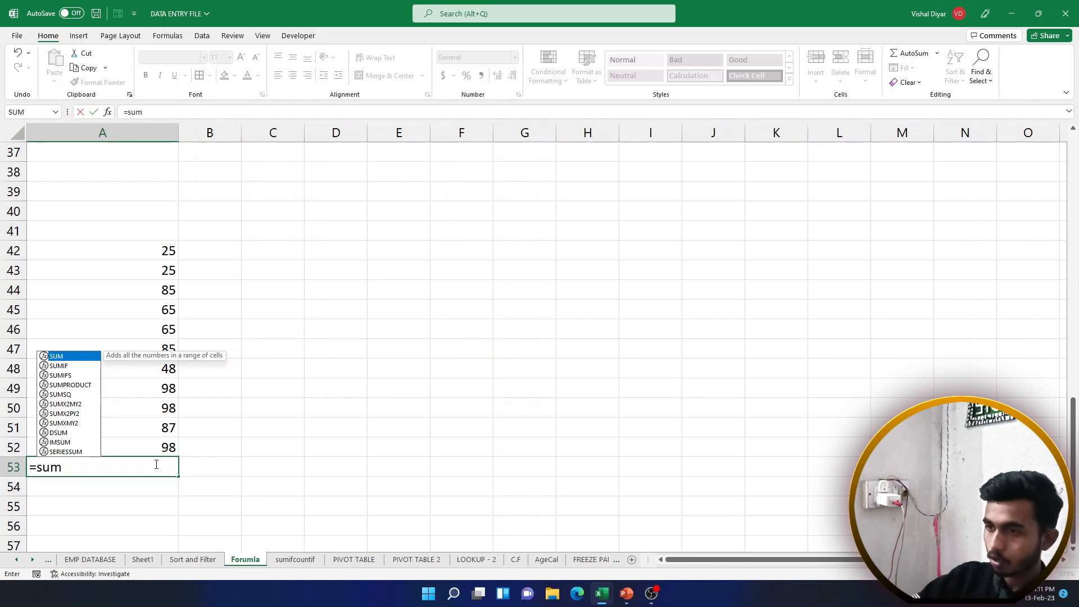
text(()
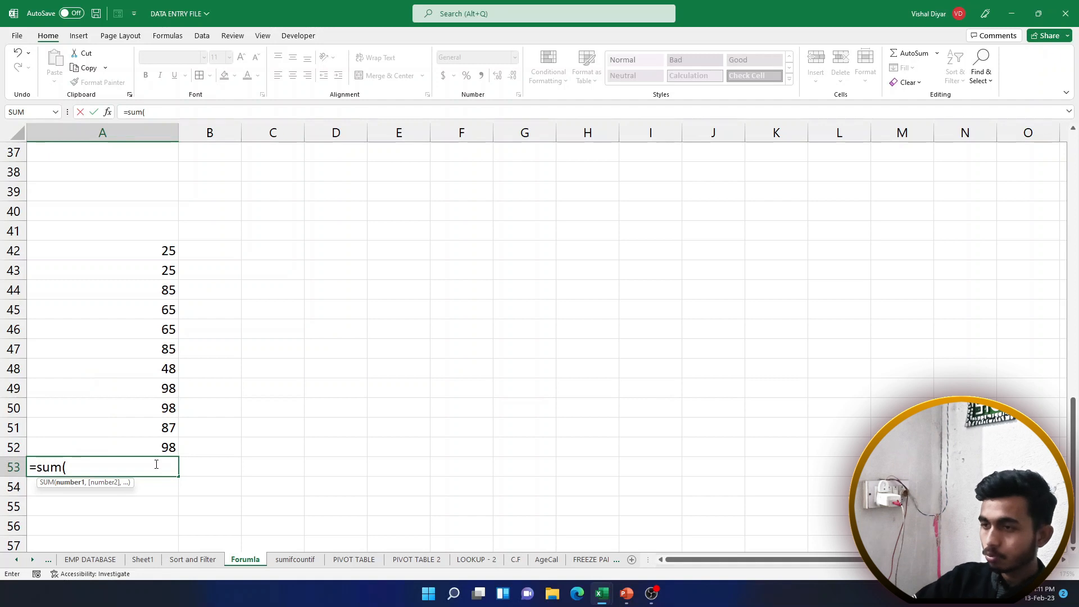
drag(157, 251, 168, 445)
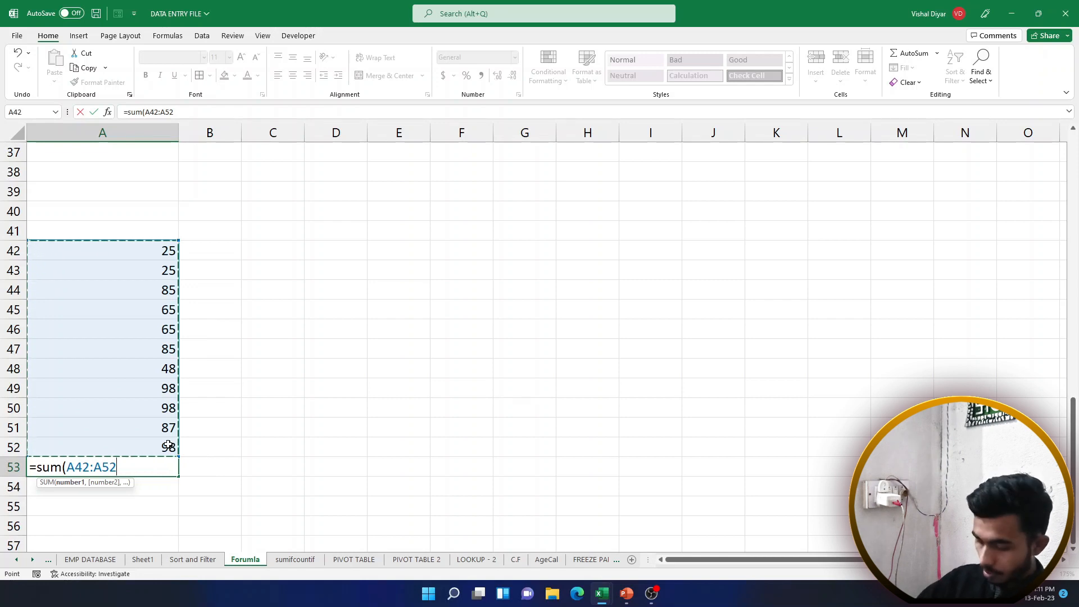
text())
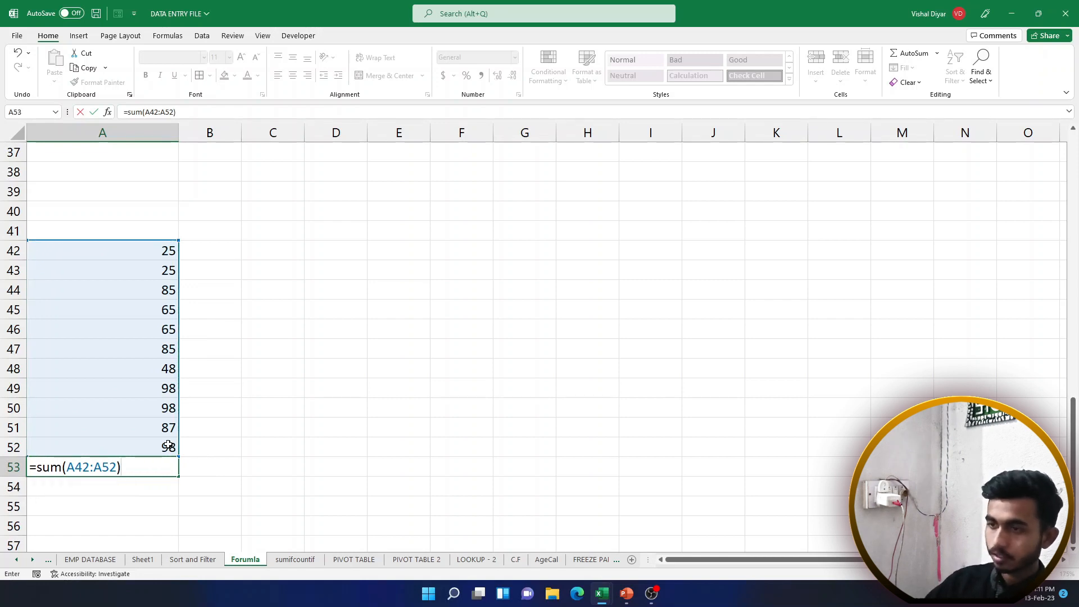
key(Return)
click(149, 467)
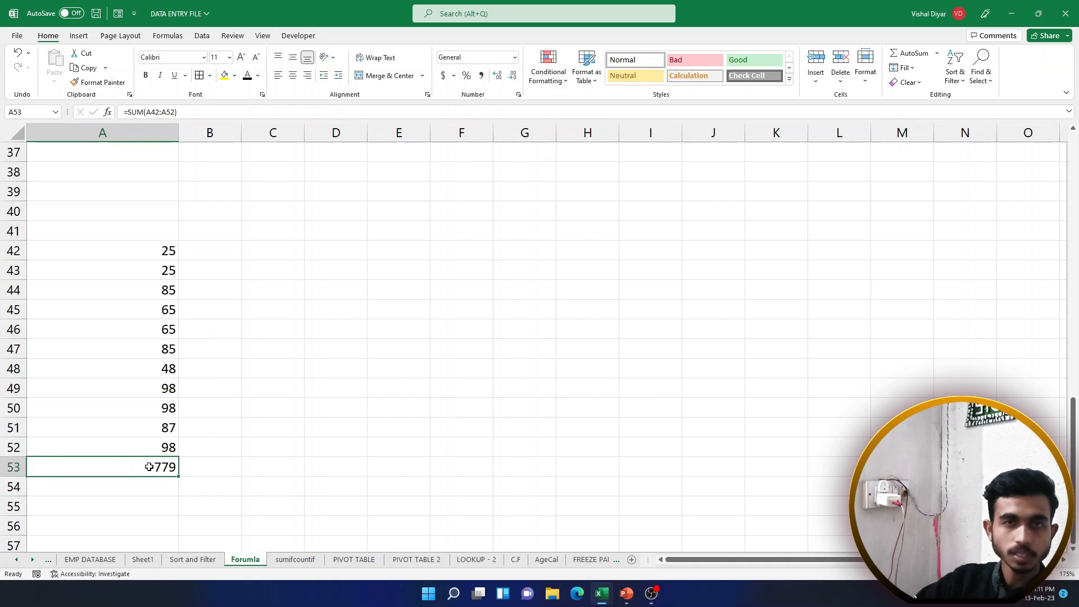
key(Delete)
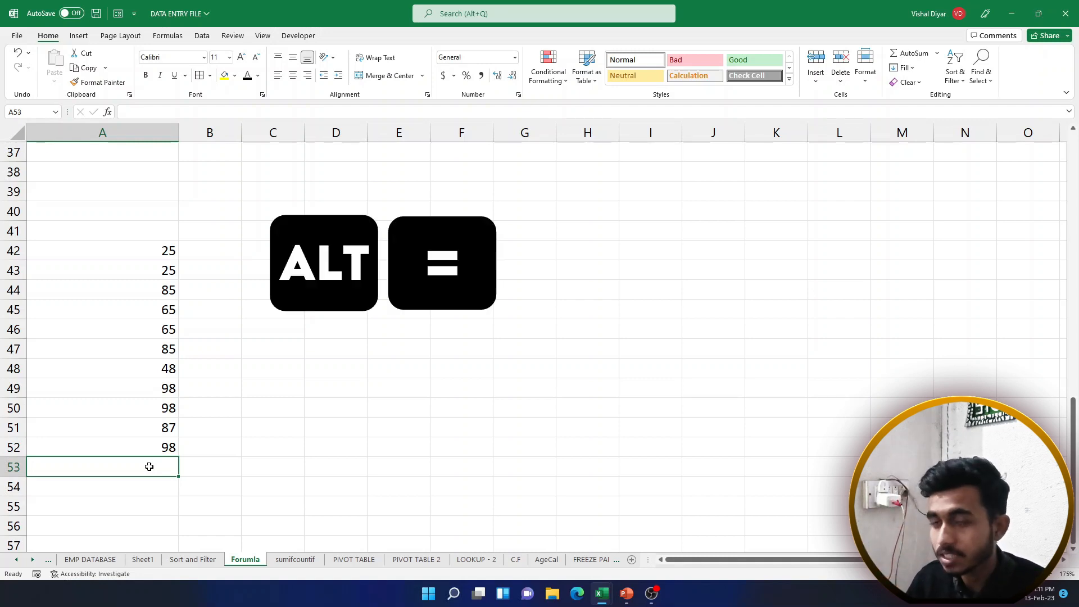
Total A42:A52 in A53 with the Alt+= AutoSum shortcut
key(alt)
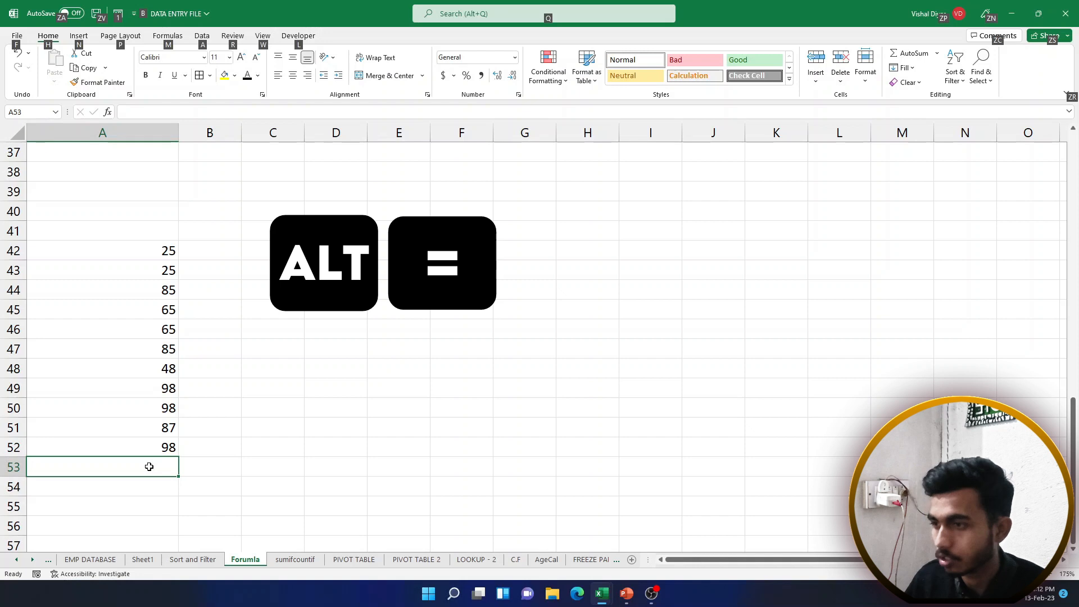
key(alt+equal)
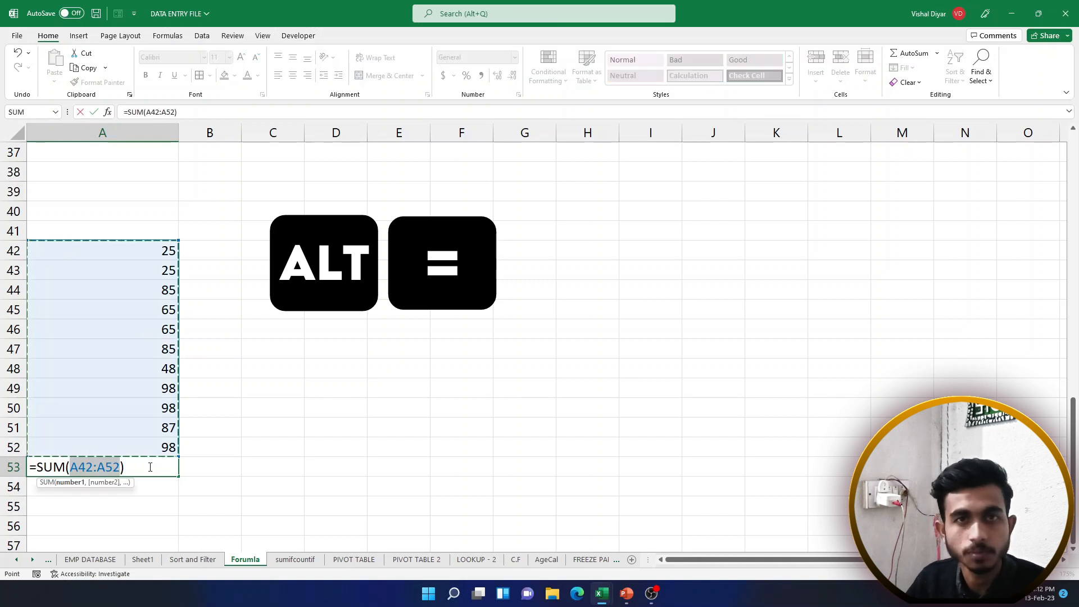
key(Return)
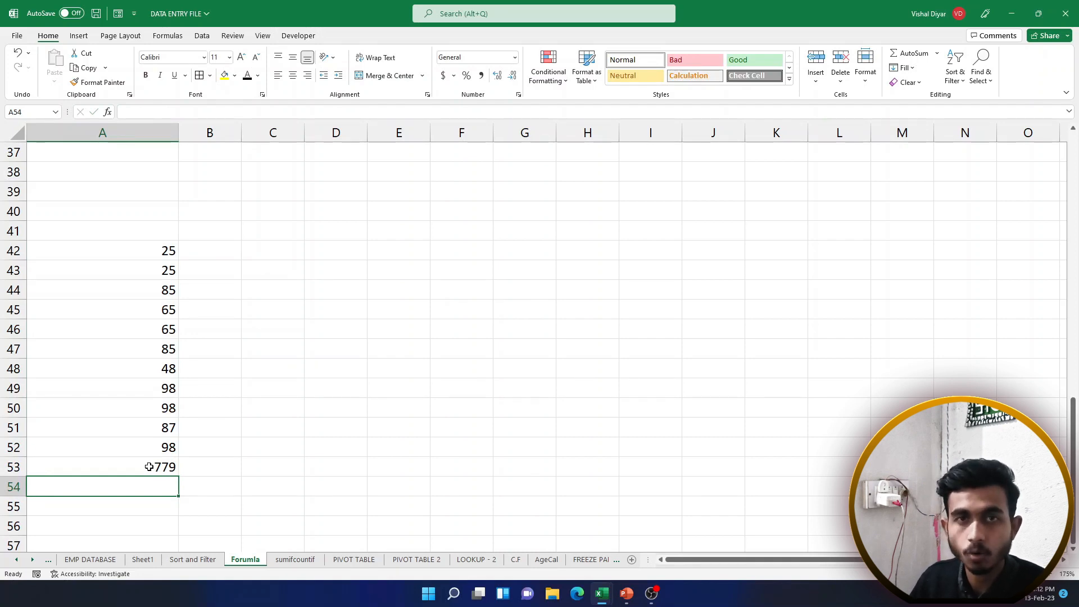
Clear A53 and redraft =SUM(A42:A52) with the Home ribbon's AutoSum button
click(149, 466)
key(Delete)
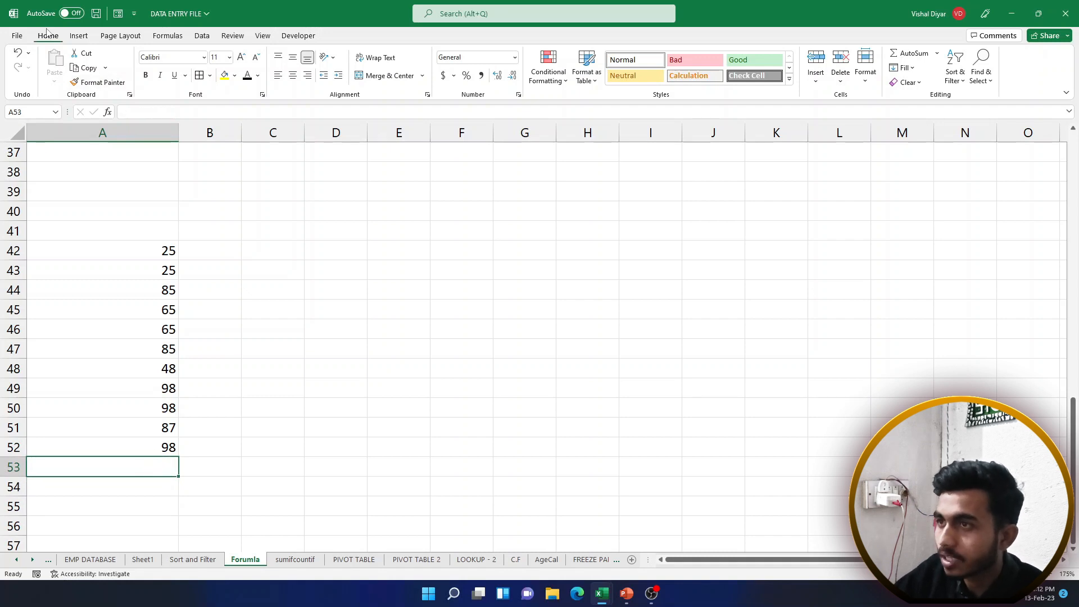
click(899, 60)
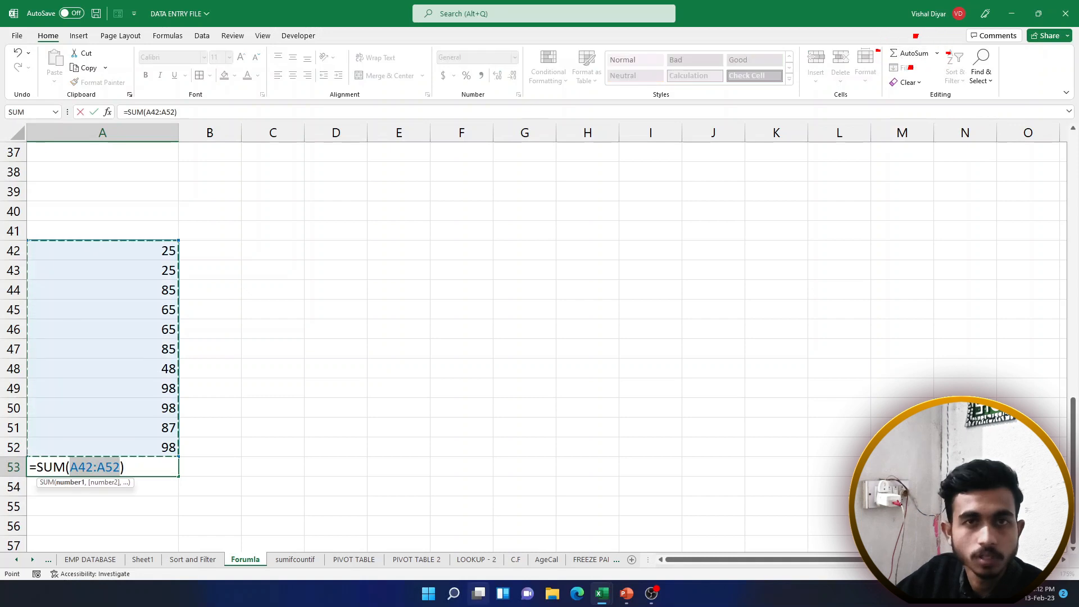
mouse_move(478, 593)
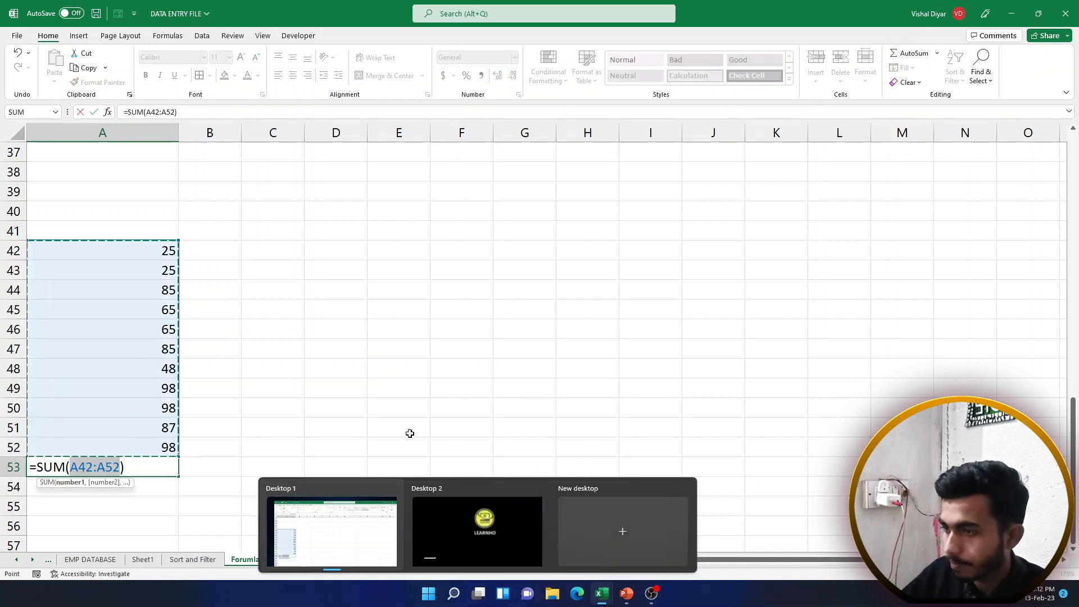
Commit the 779 SUM in A53 and select an empty cell beside the EMPLOYEE DETAILS table
key(Return)
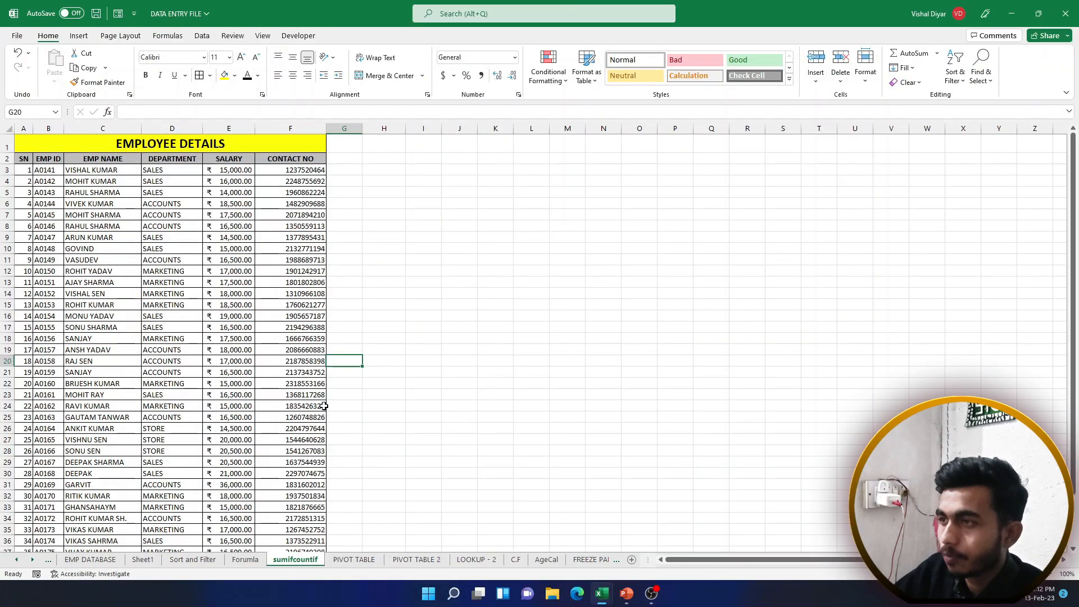
click(392, 348)
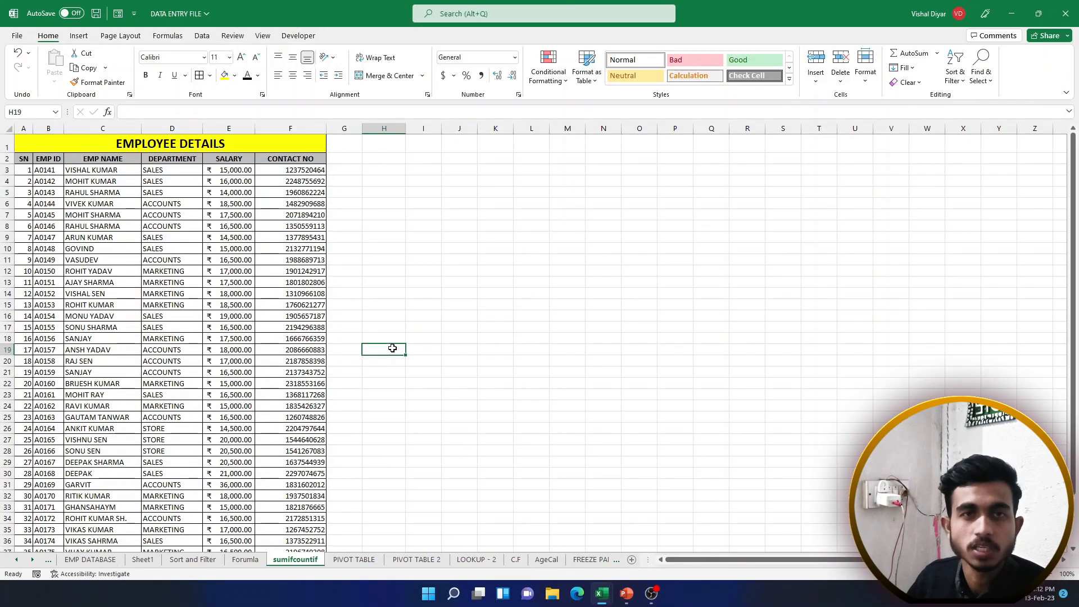
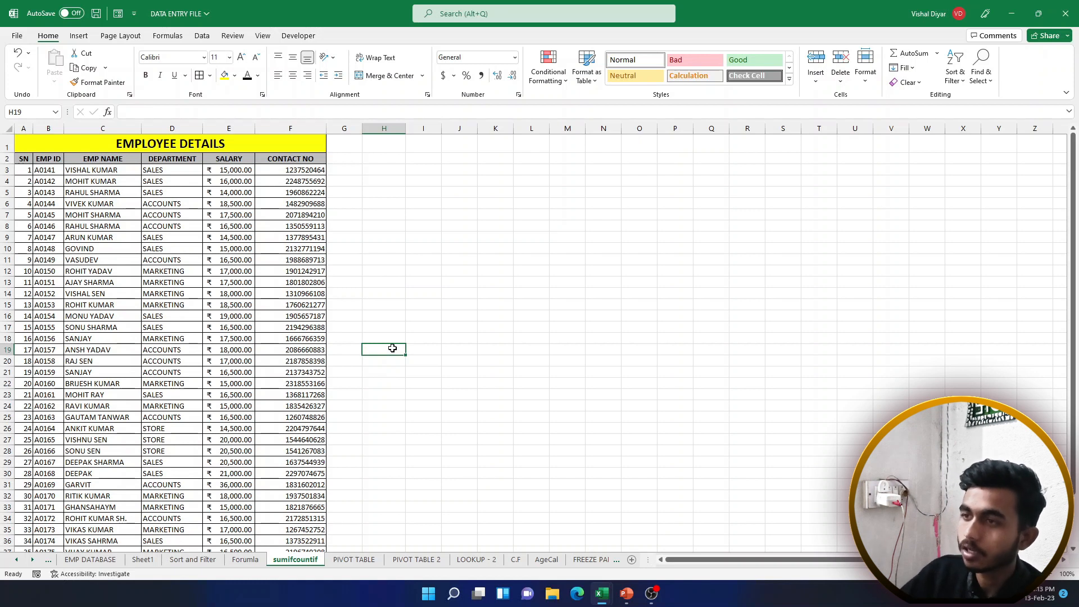
Enter a test ID a0144 beside the employee table, then clear it again
click(425, 270)
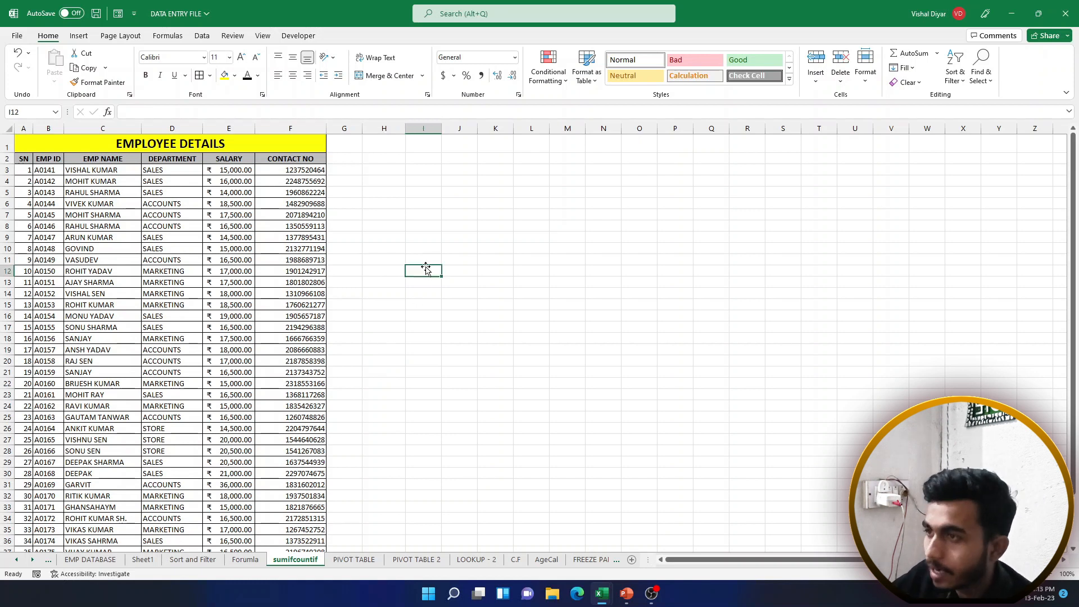
click(476, 272)
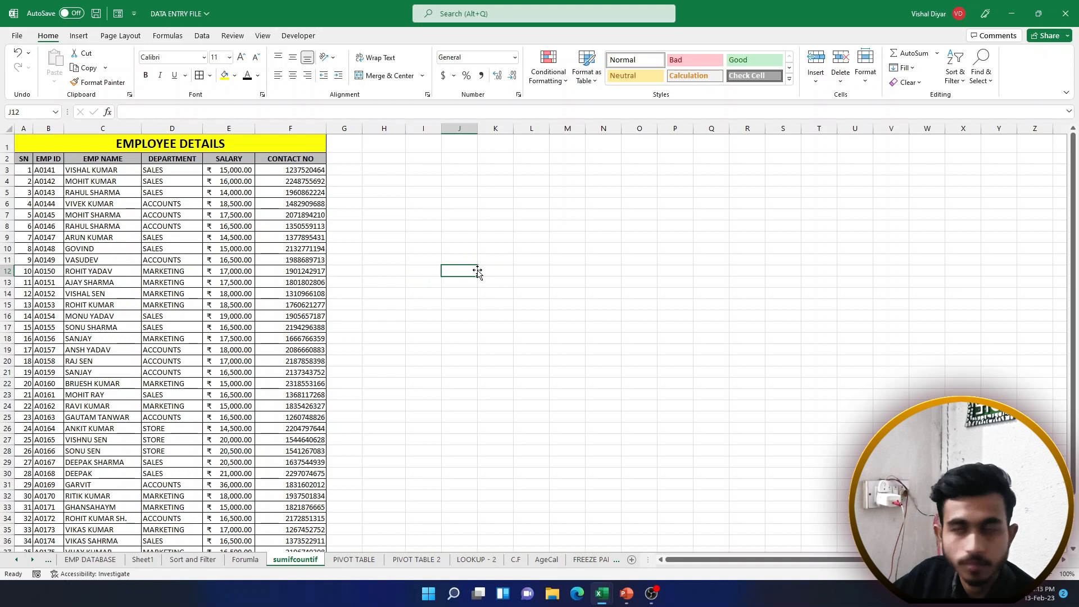
click(414, 266)
click(465, 273)
click(432, 269)
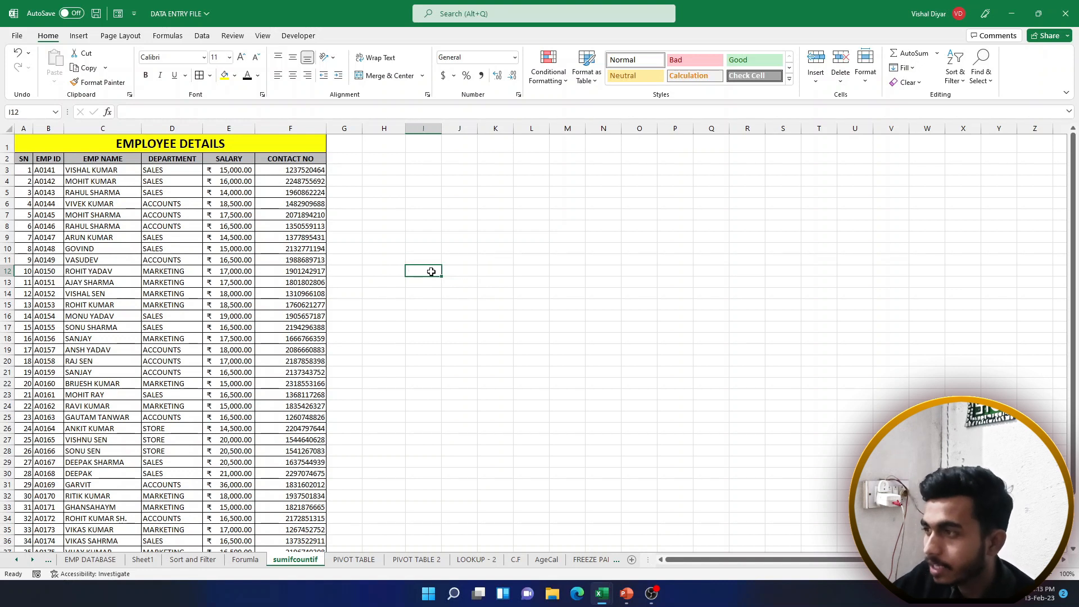
click(466, 271)
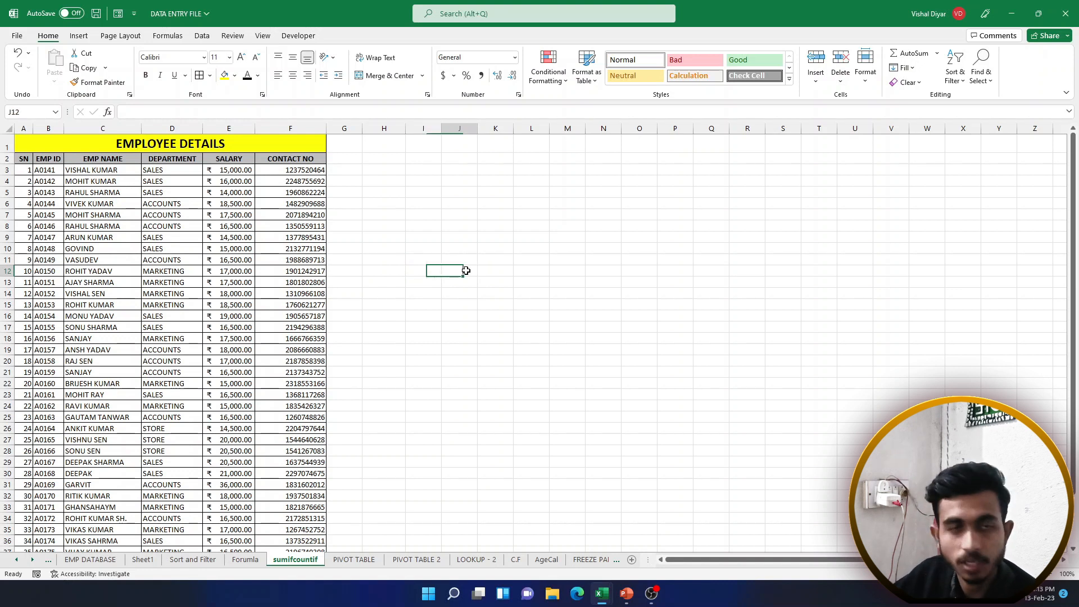
click(420, 257)
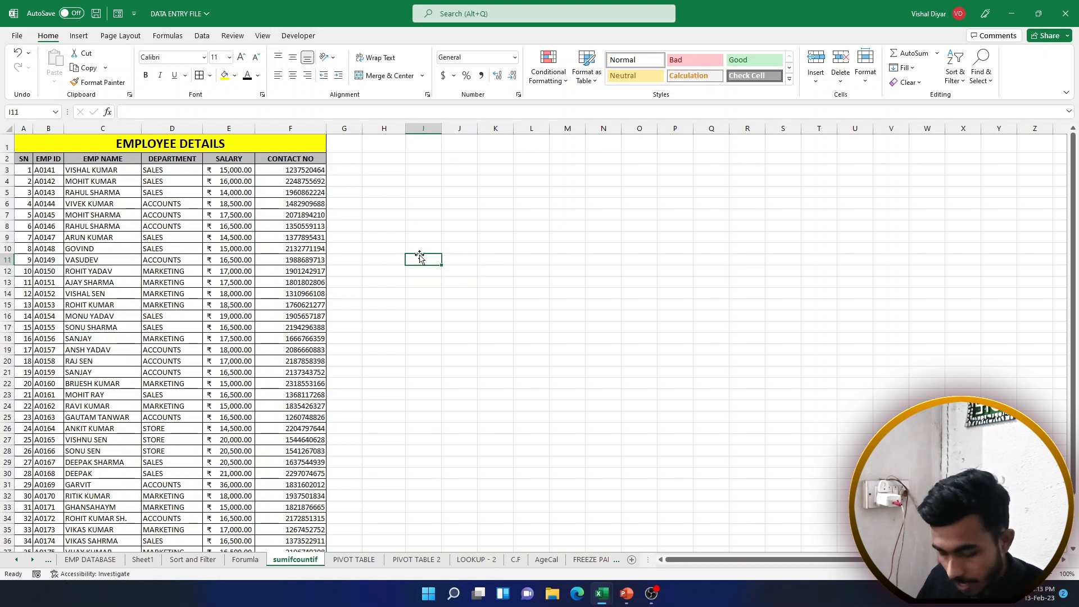
text(a0)
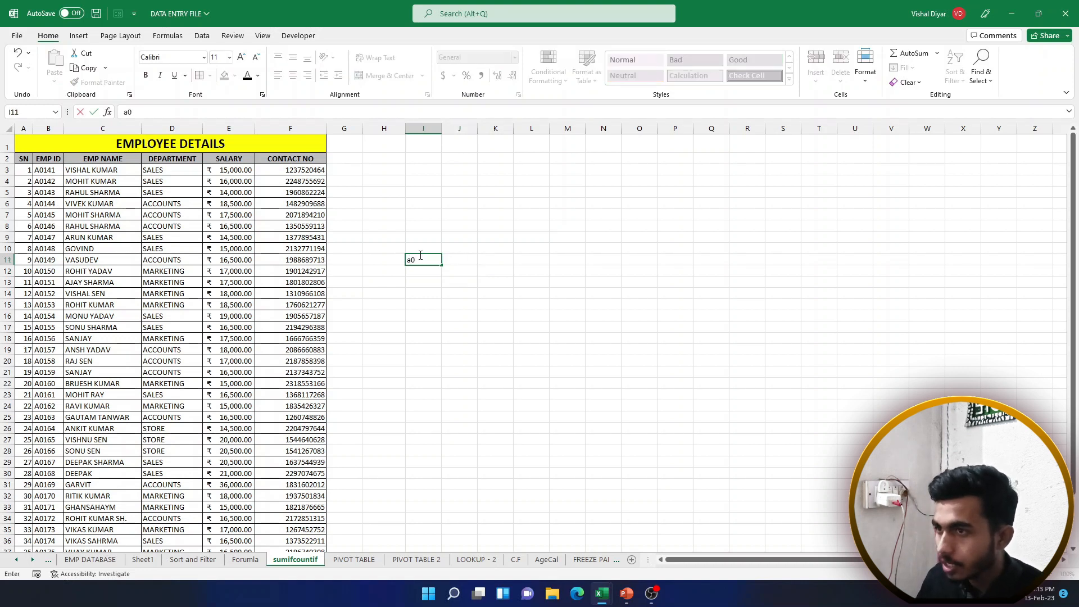
text(144)
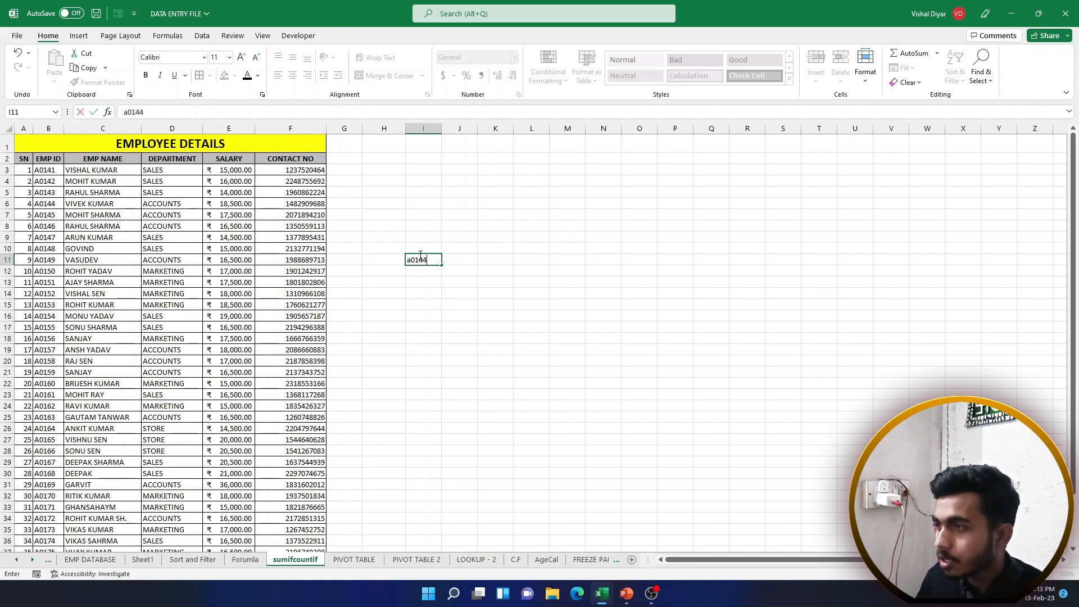
key(Return)
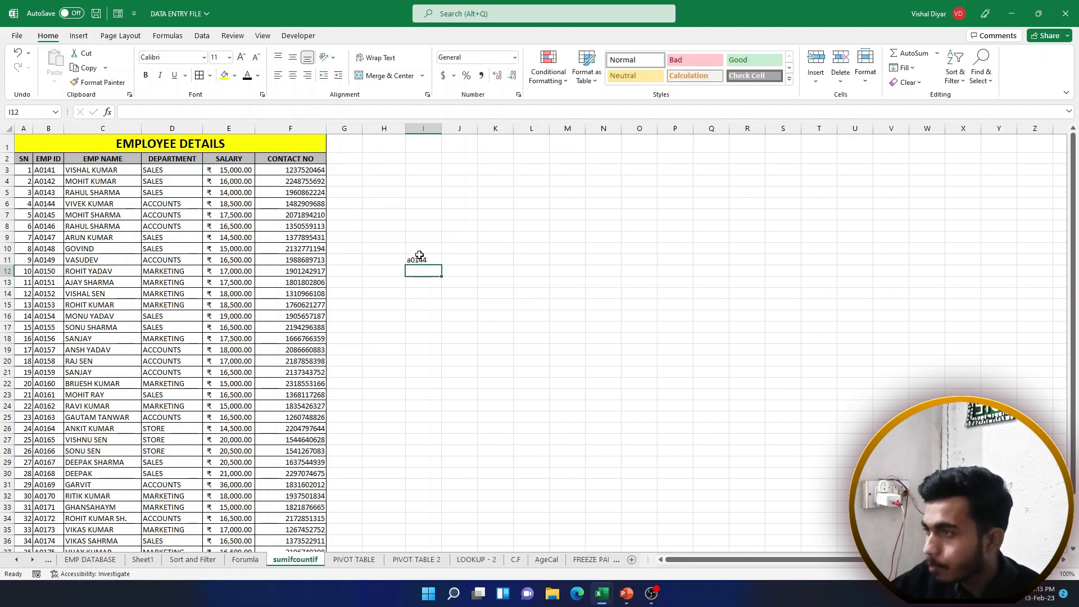
click(456, 260)
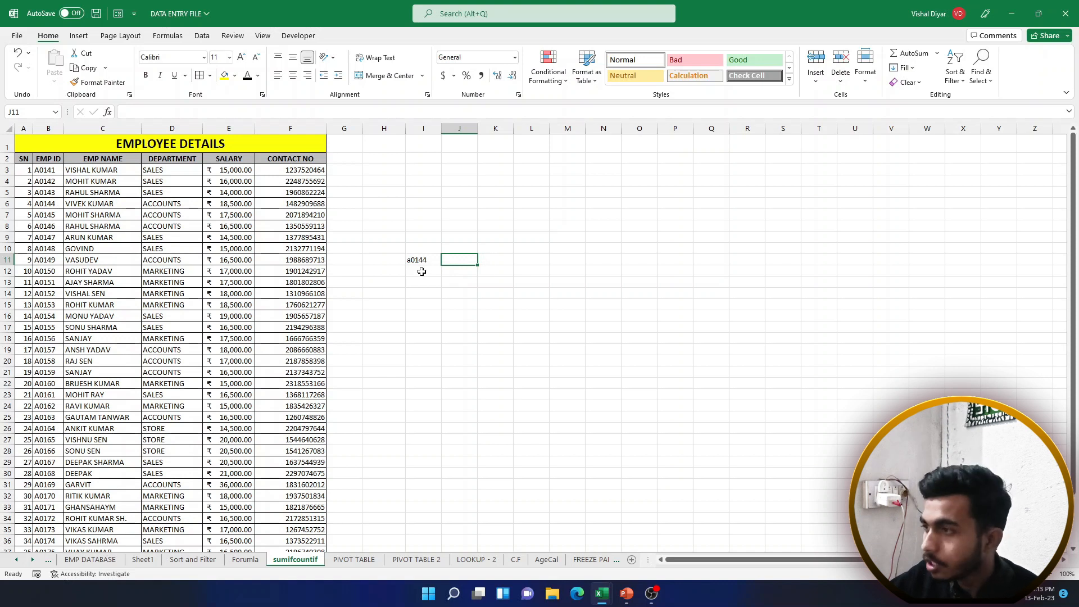
drag(416, 258, 446, 258)
key(Delete)
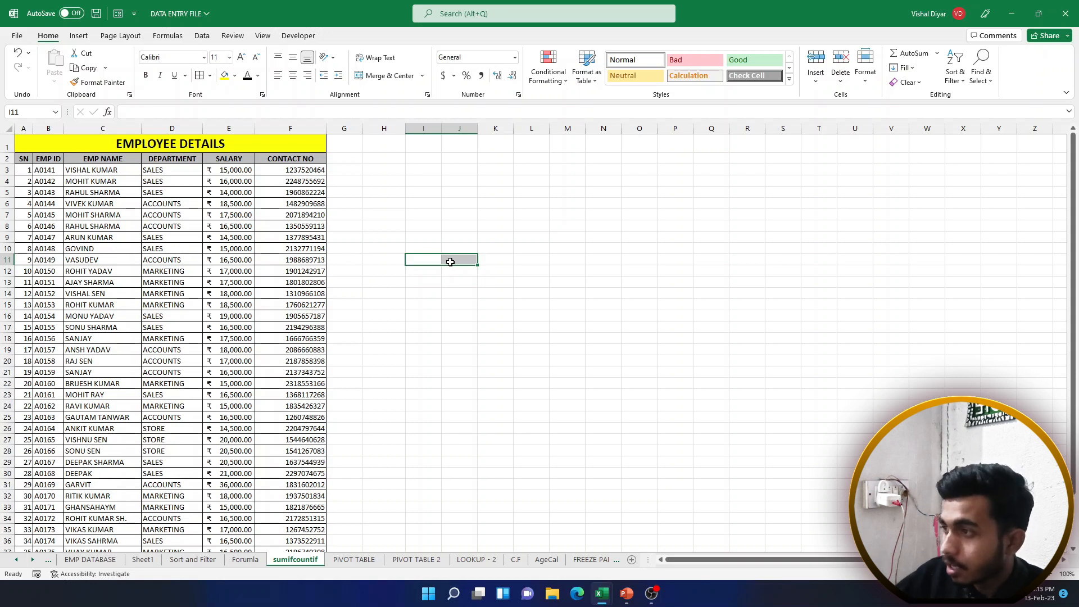
Build =VLOOKUP(H7,A2:E42,3,0) with H7 as the lookup value and A2:E42 as the table
click(453, 259)
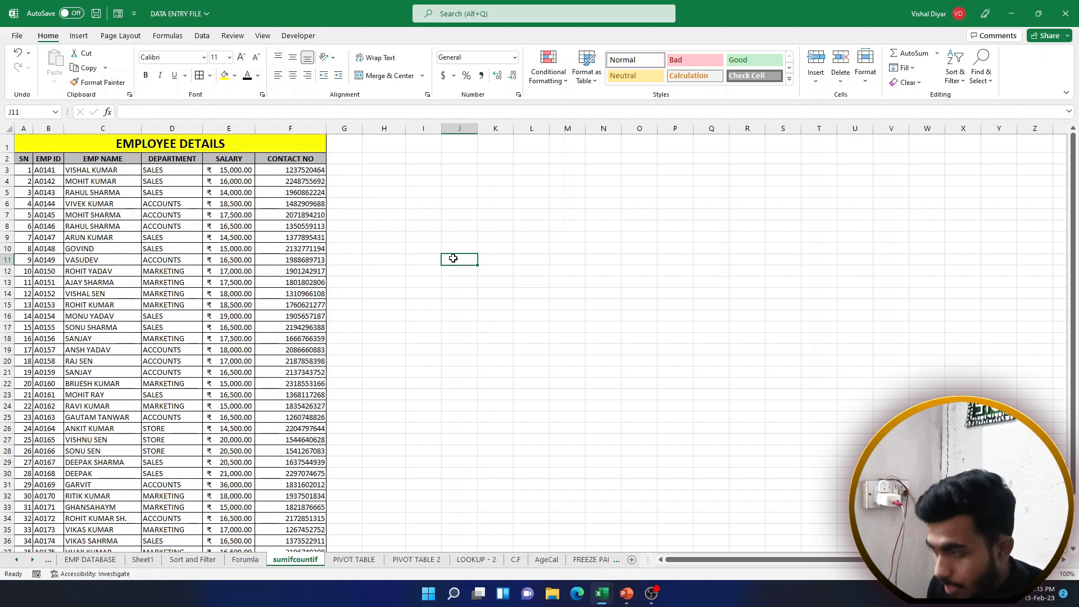
text(=vl)
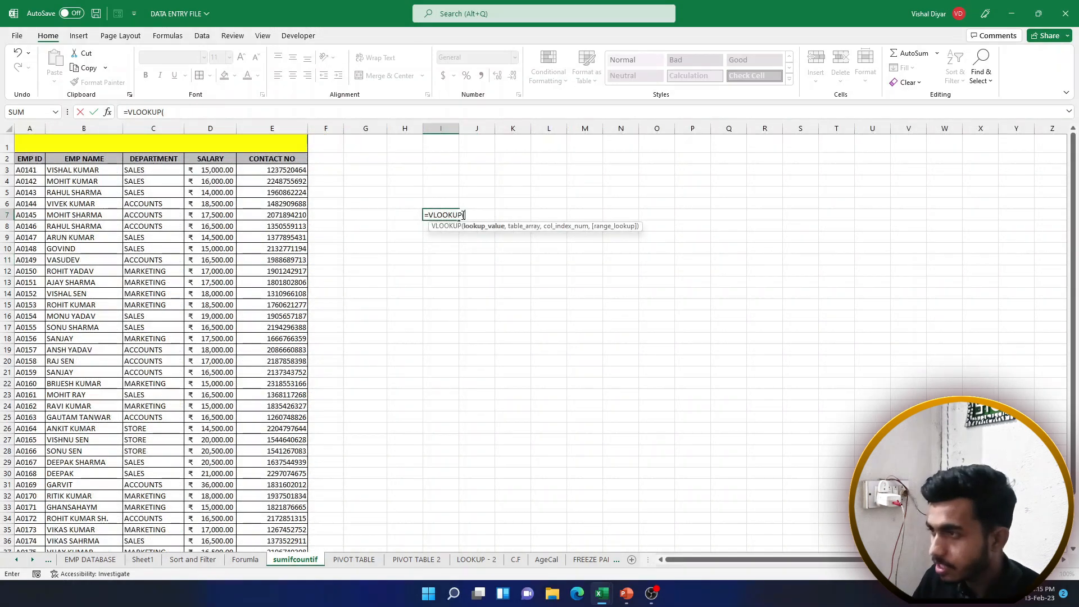
key(BackSpace)
key(BackSpace)
key(BackSpace)
key(BackSpace)
key(BackSpace)
key(BackSpace)
key(BackSpace)
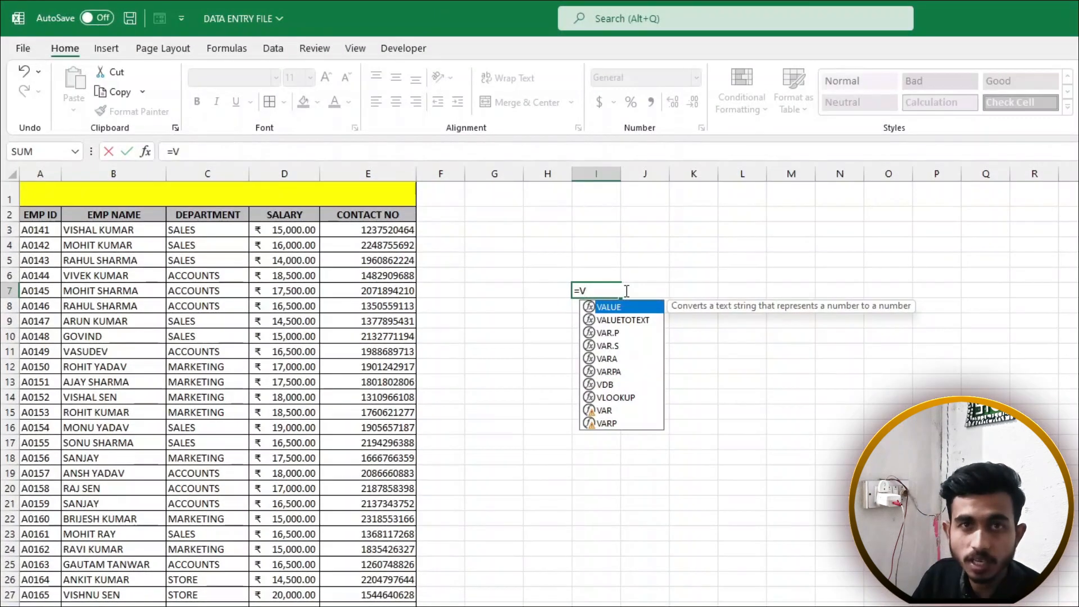
text(L)
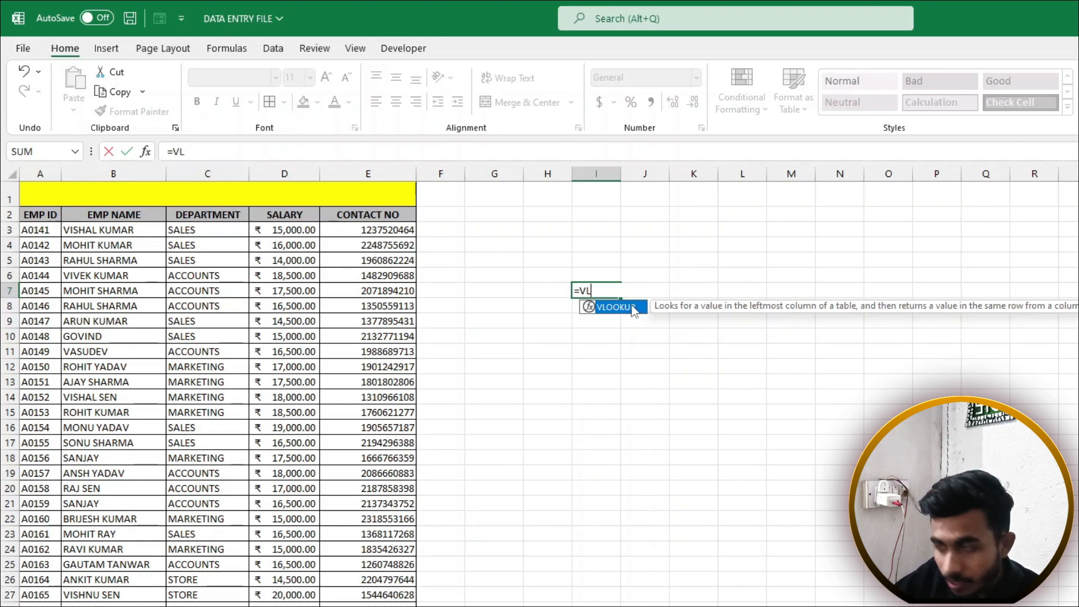
double_click(616, 307)
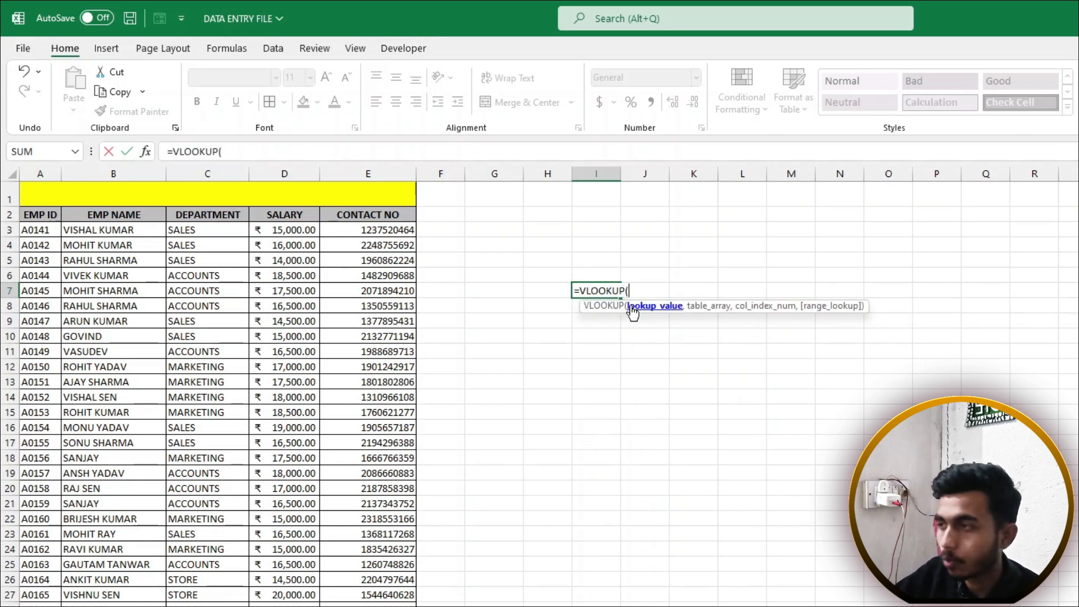
click(552, 291)
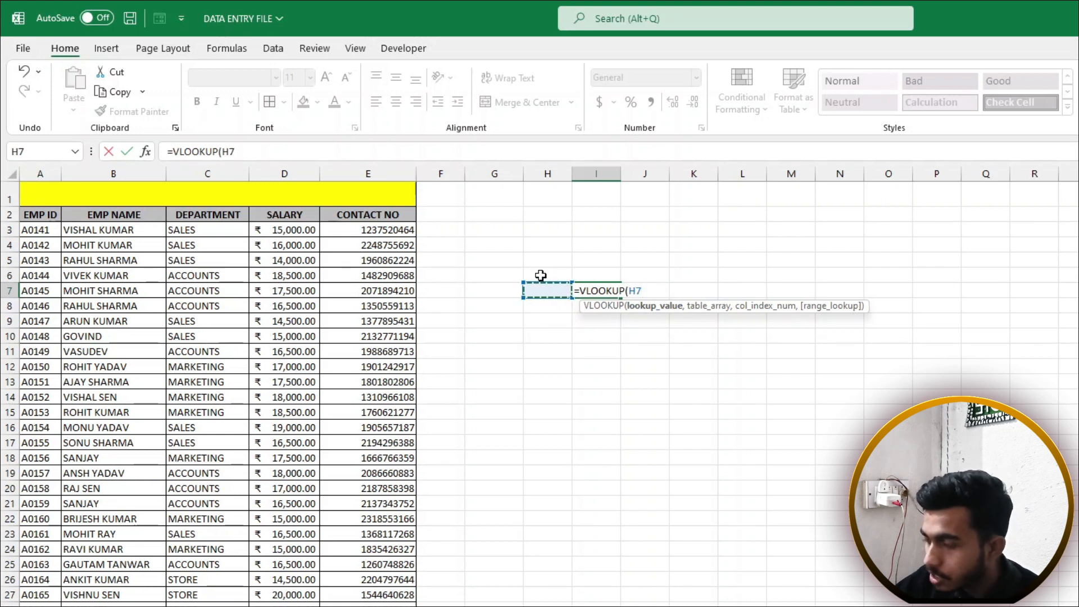
text(,)
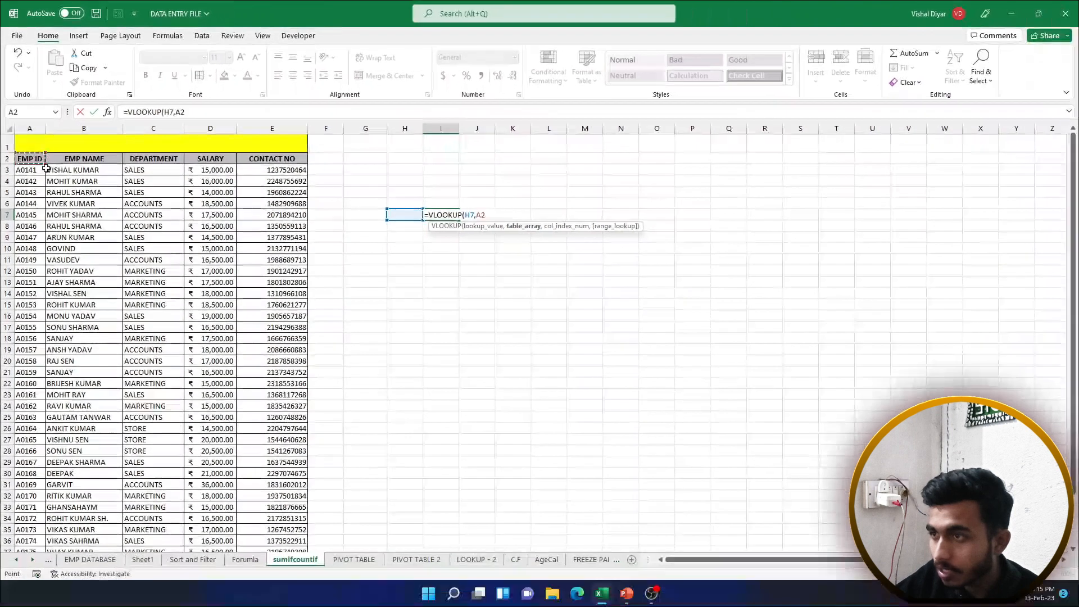
drag(31, 214, 395, 486)
drag(292, 360, 284, 561)
text(,)
scroll(263, 463, up, 2)
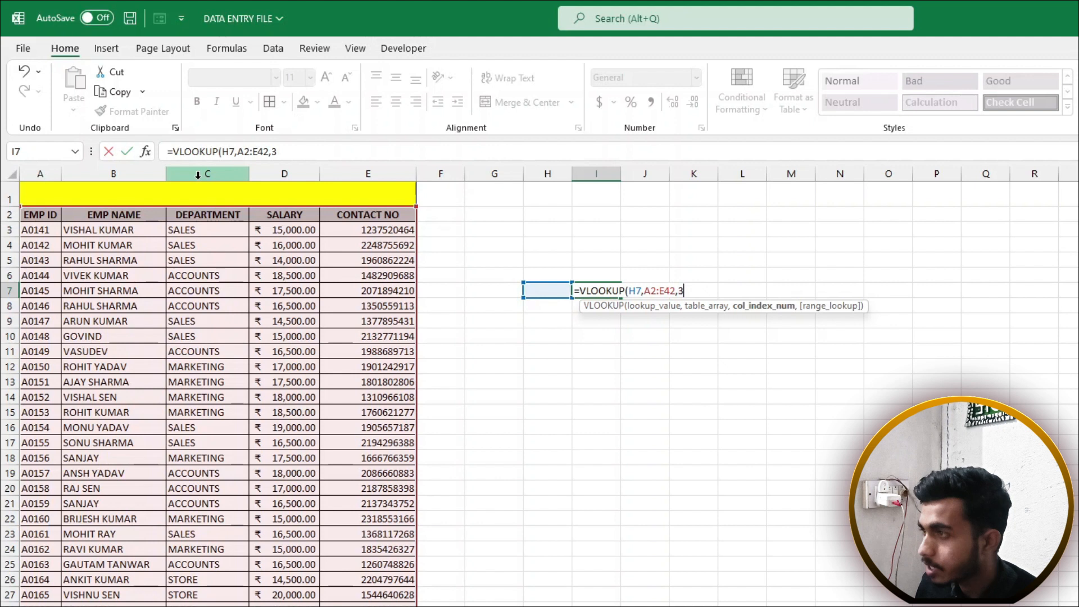
text(,0))
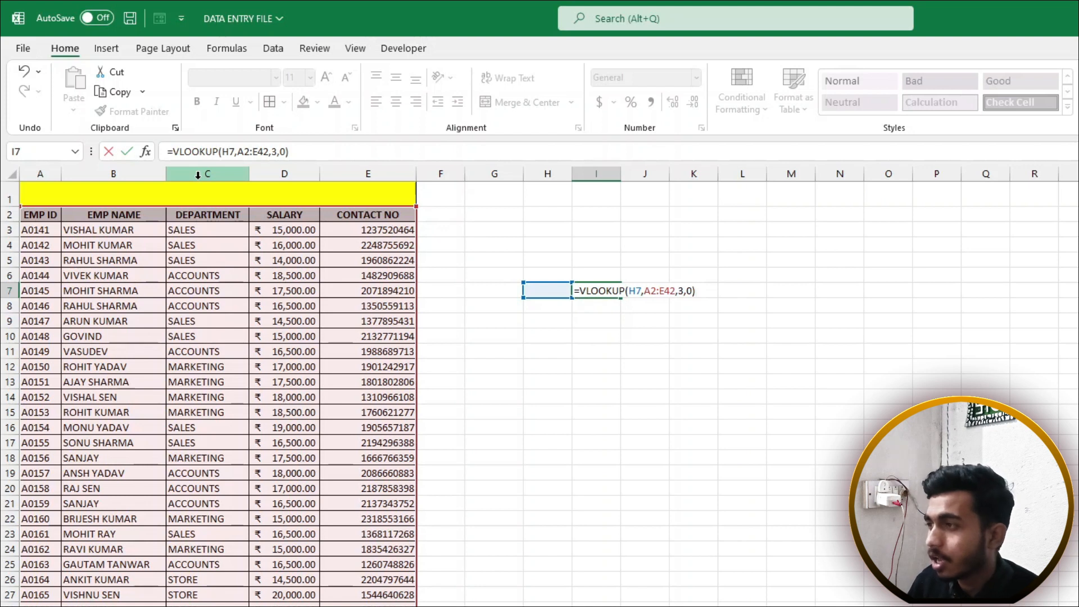
Review the exact-match 0 argument and commit the VLOOKUP formula in I7
double_click(689, 290)
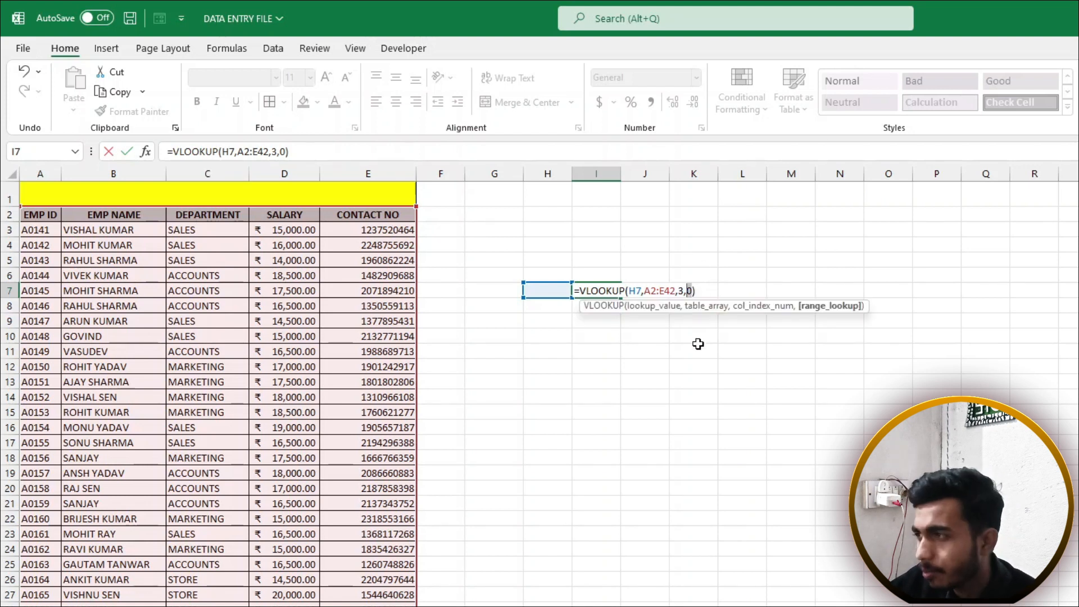
click(697, 291)
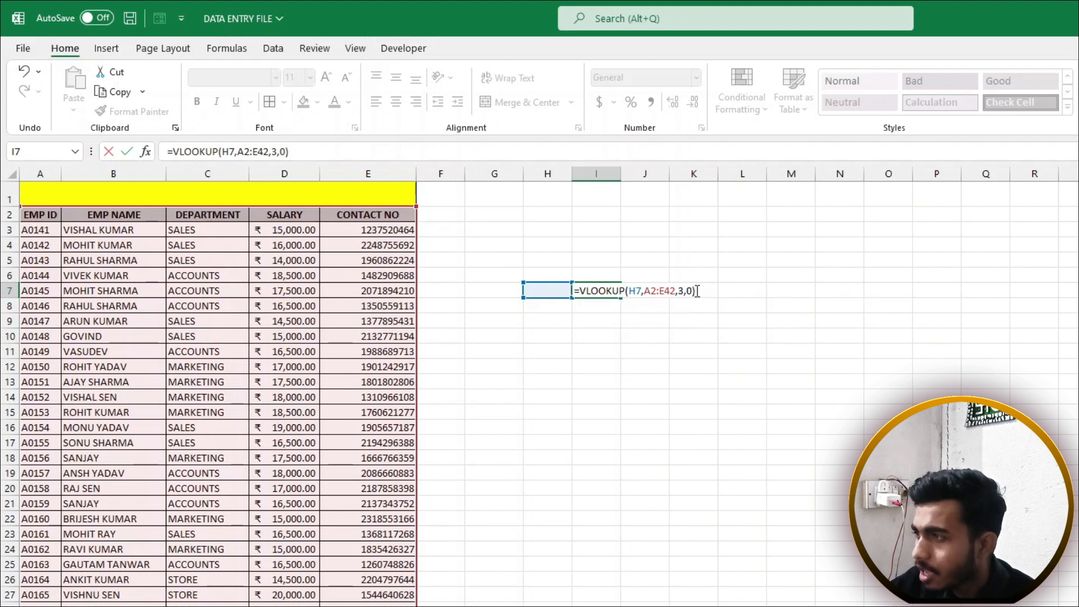
drag(697, 291, 573, 287)
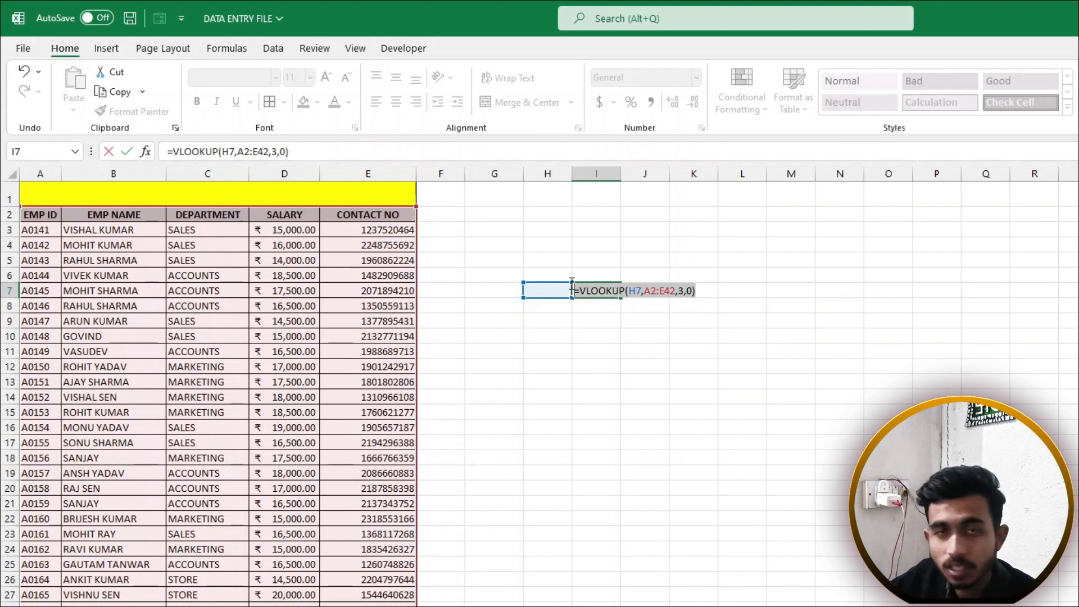
click(694, 290)
double_click(689, 289)
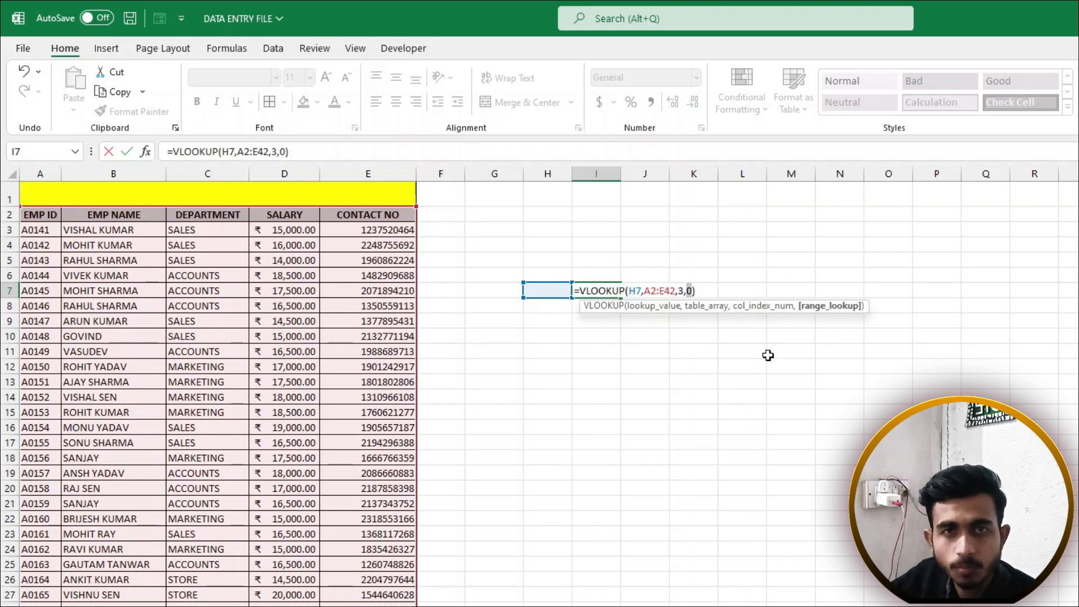
click(697, 290)
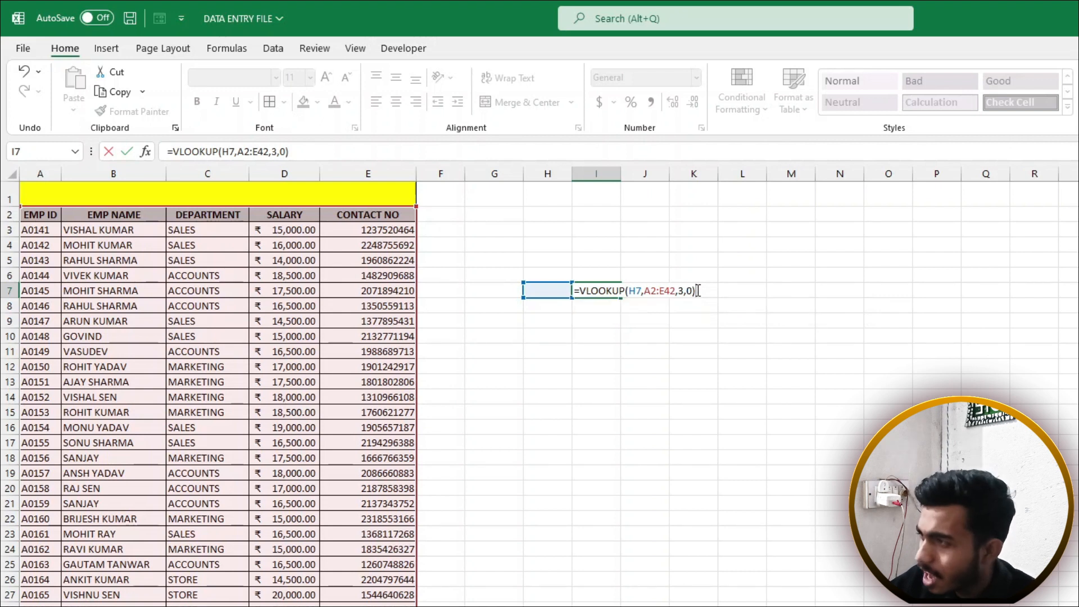
double_click(691, 291)
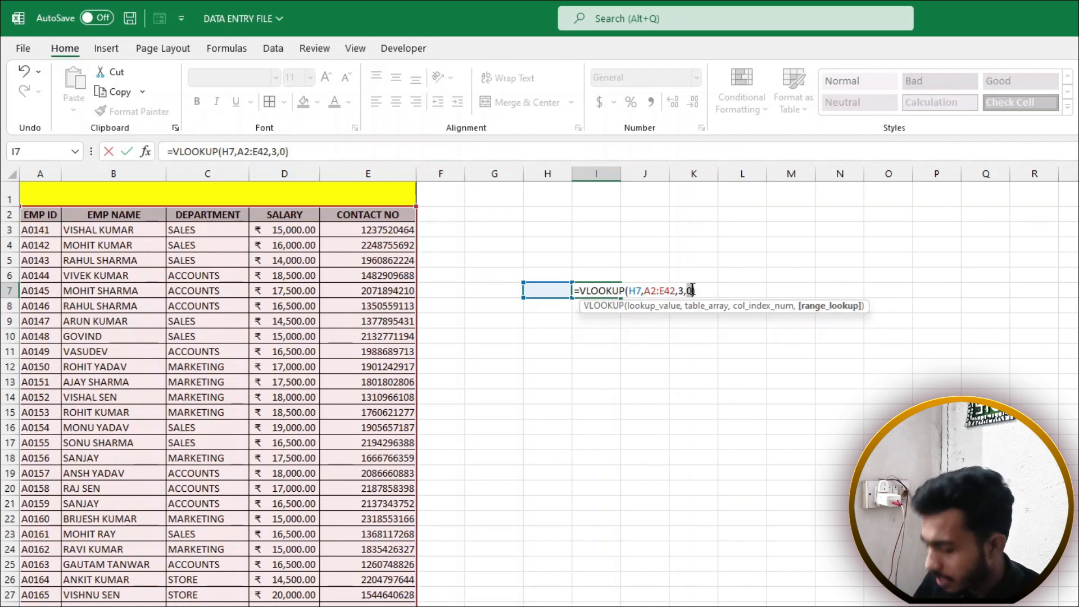
key(Return)
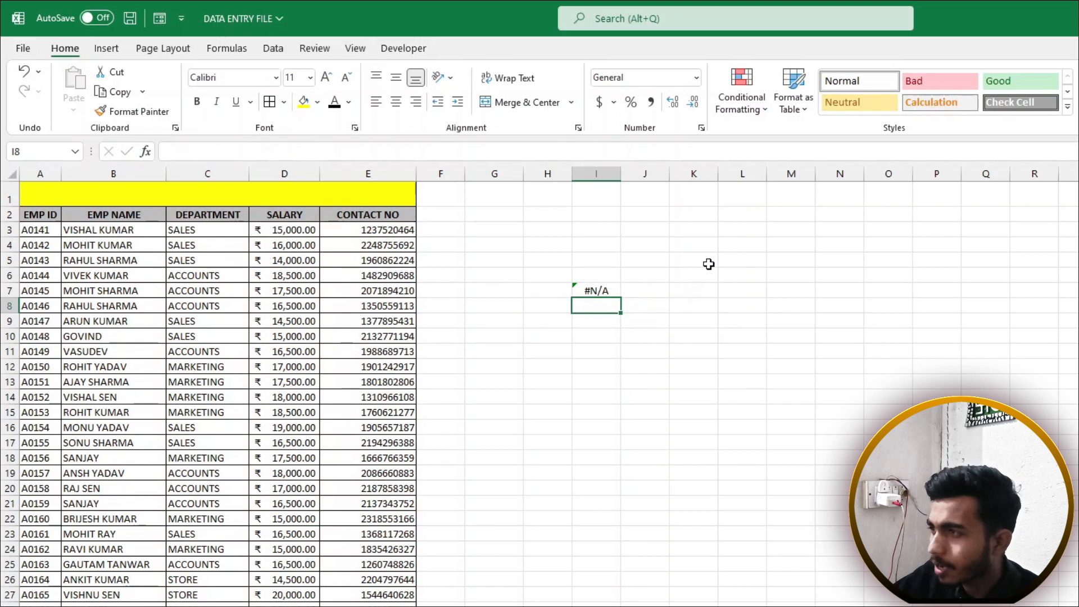
Look up ID A0145 in H7 and compare its department with that row in the list
click(563, 292)
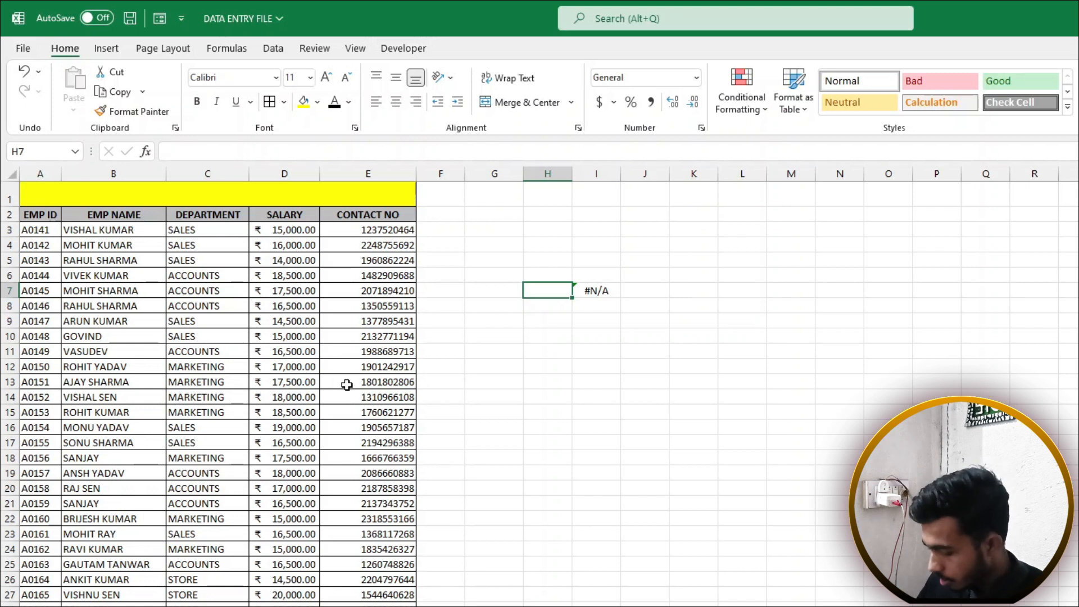
text(A0145)
key(Return)
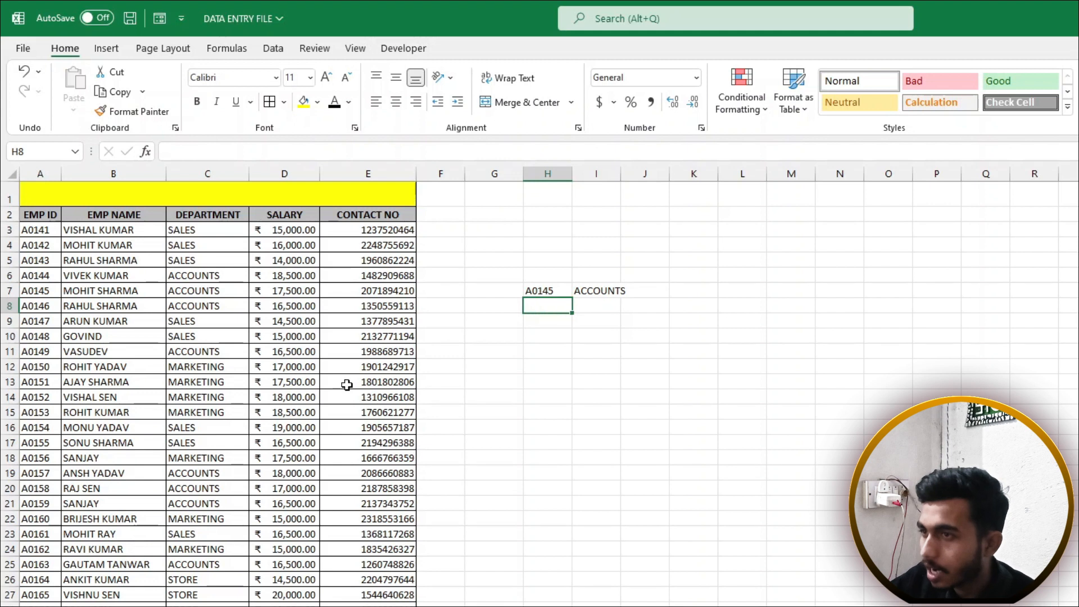
drag(40, 293, 224, 292)
click(223, 292)
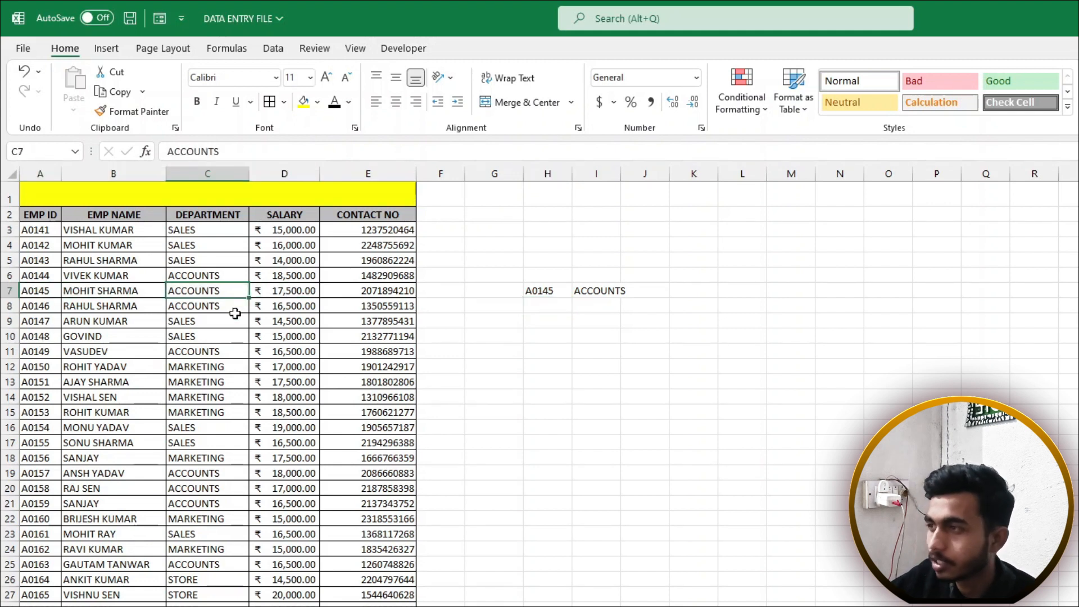
Change the lookup ID to A0166 and verify the STORE result against that employee's row
click(543, 288)
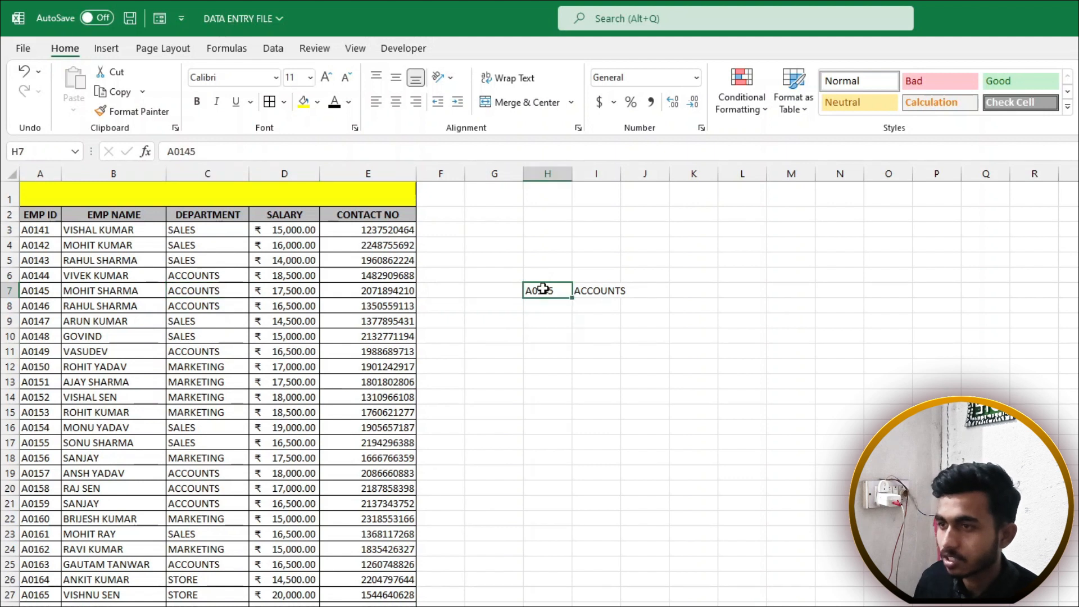
text(A0157)
key(Return)
click(543, 289)
text(A)
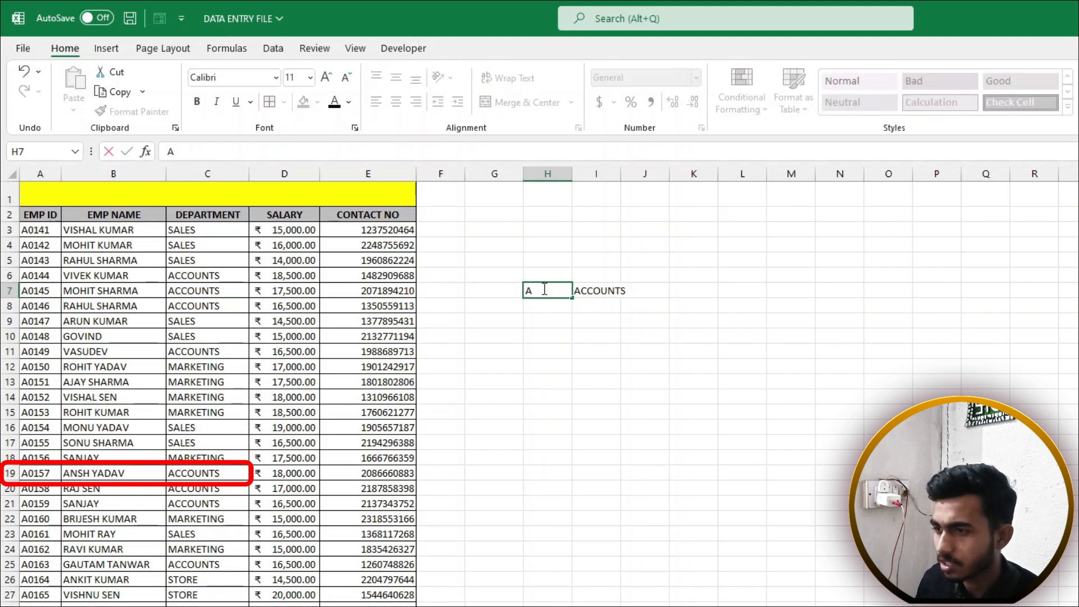
text(A0)
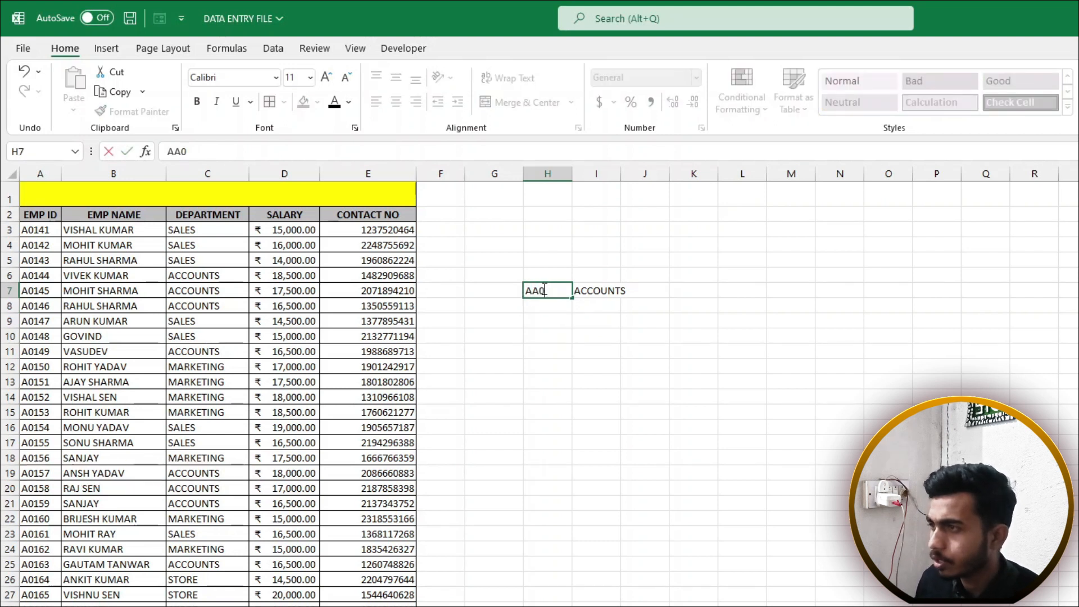
text(=)
key(BackSpace)
key(BackSpace)
text(0156)
key(Return)
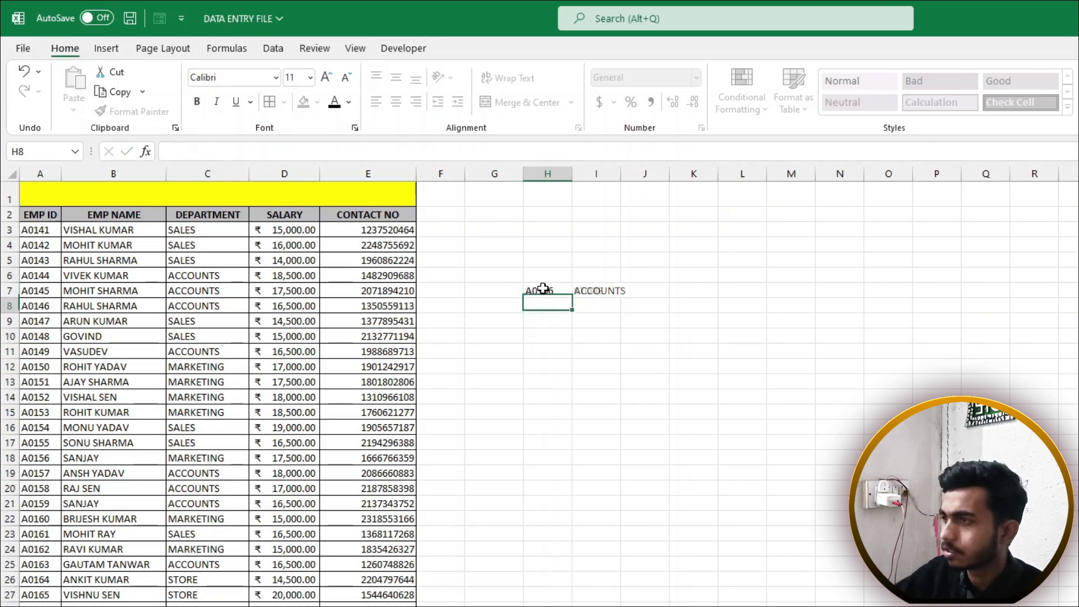
drag(542, 289, 600, 290)
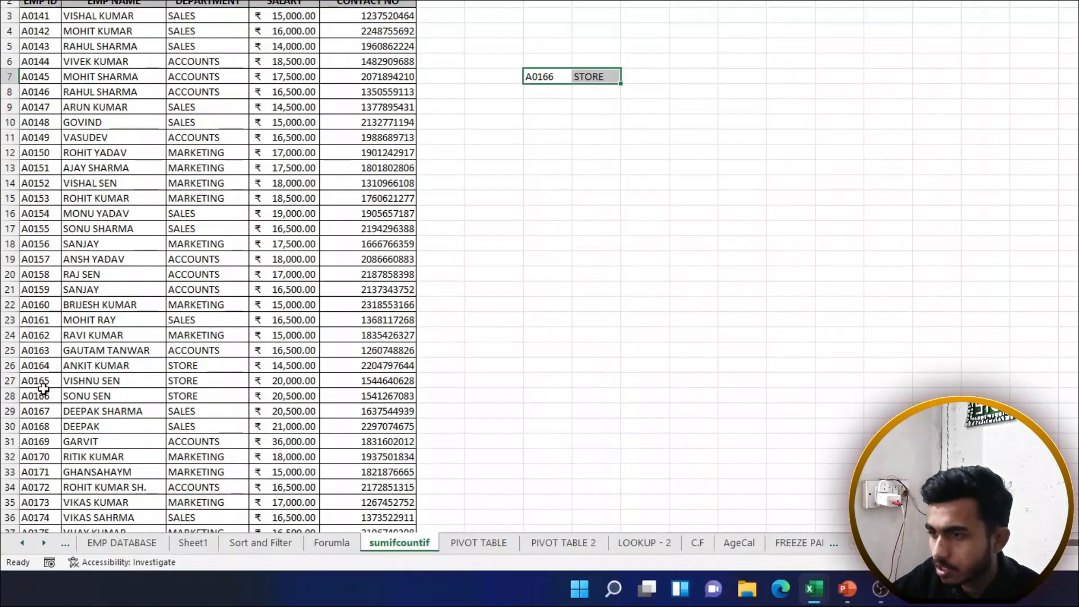
drag(44, 394, 202, 398)
Add bold EMP ID and DEPT. headers above the lookup pair in H6:I6
click(539, 61)
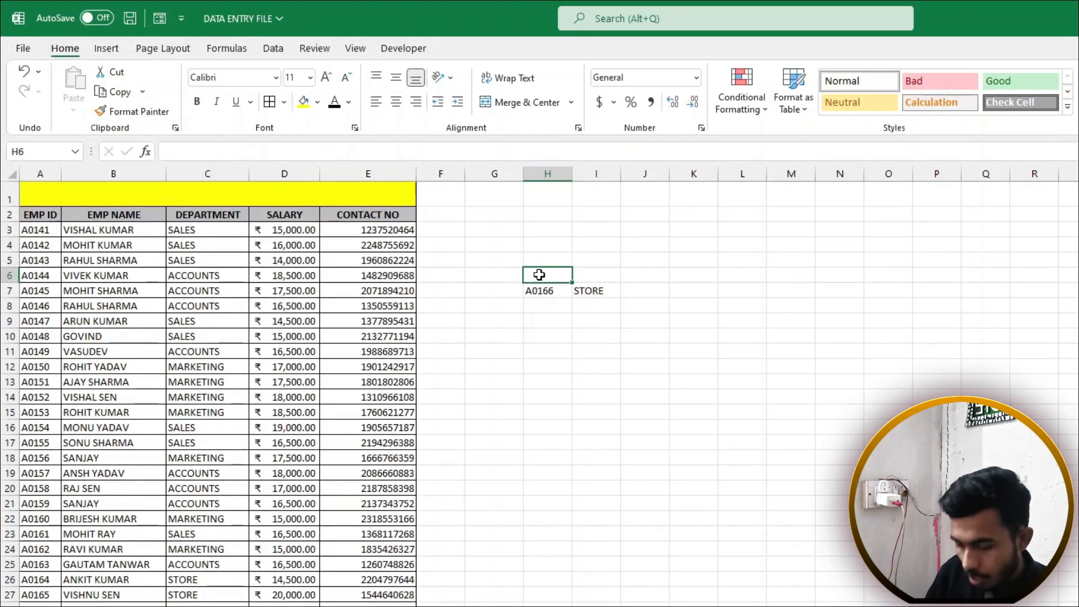
text(EMP ID)
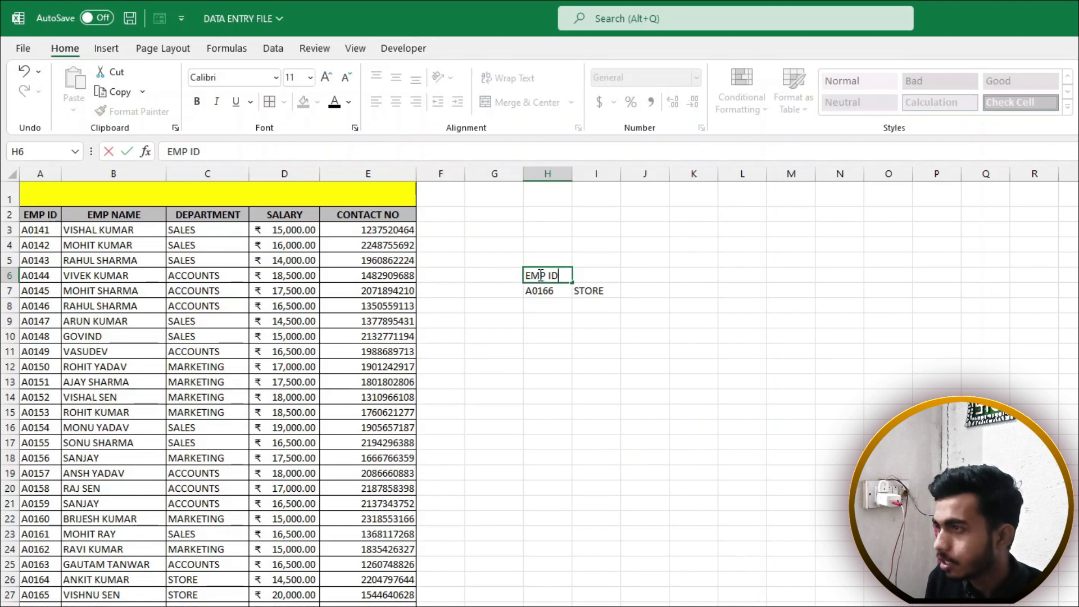
key(Tab)
text(DE)
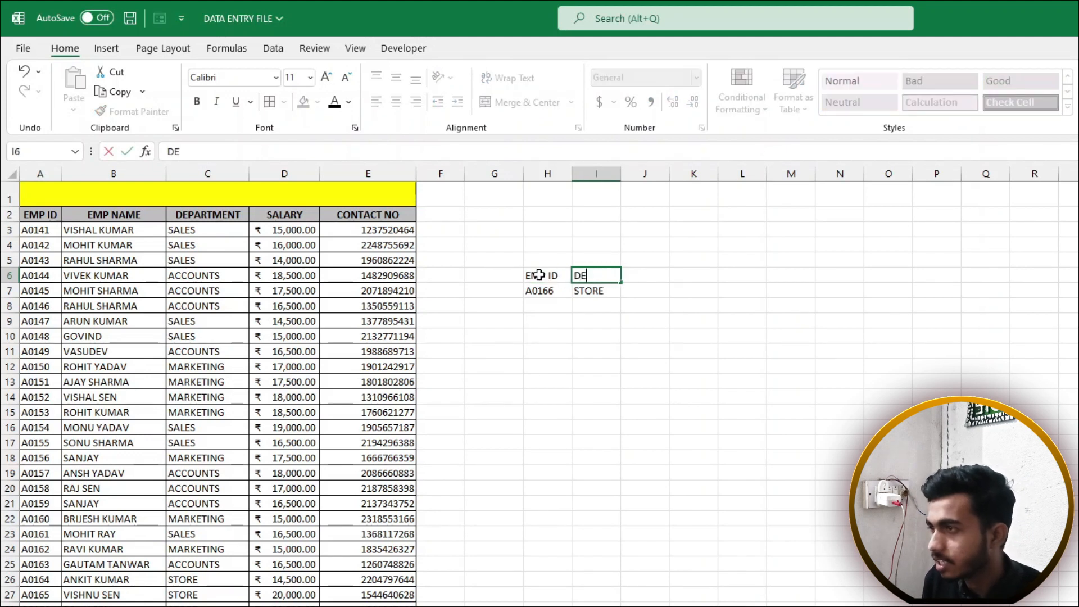
text(PT.)
key(Return)
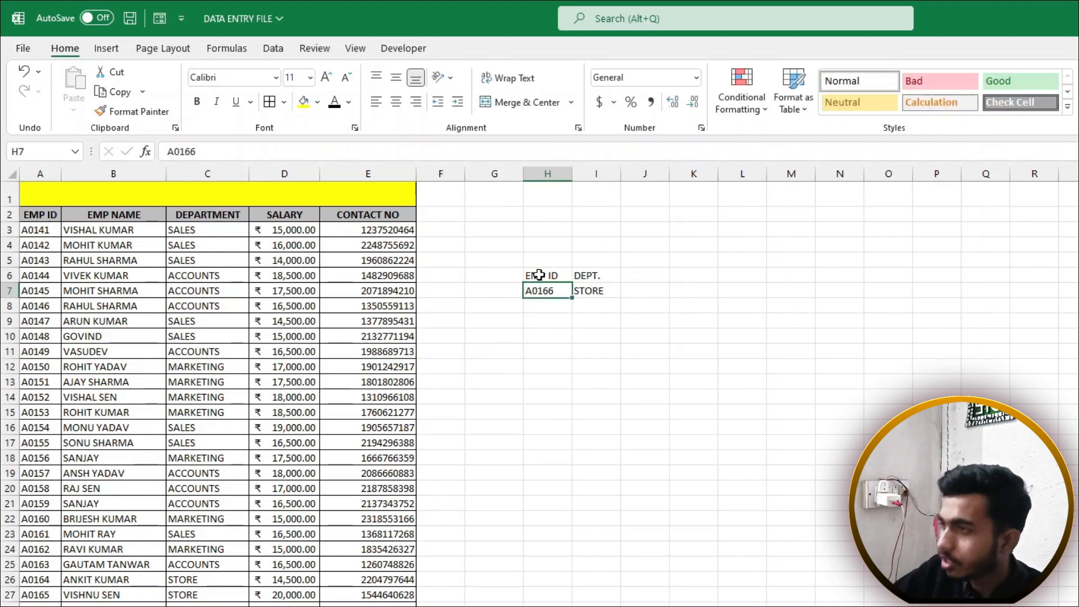
drag(538, 274, 602, 294)
key(ctrl+b)
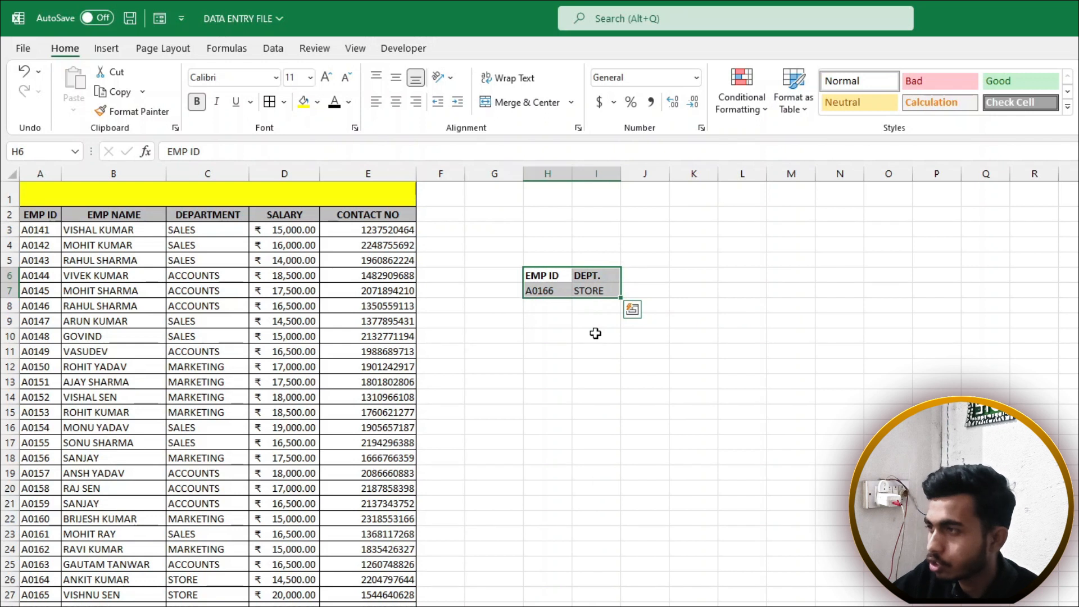
Overwrite the ID header with ASD, retype DEPT., and undo the last header edit
click(560, 275)
text(ASD)
key(Tab)
text(ASD)
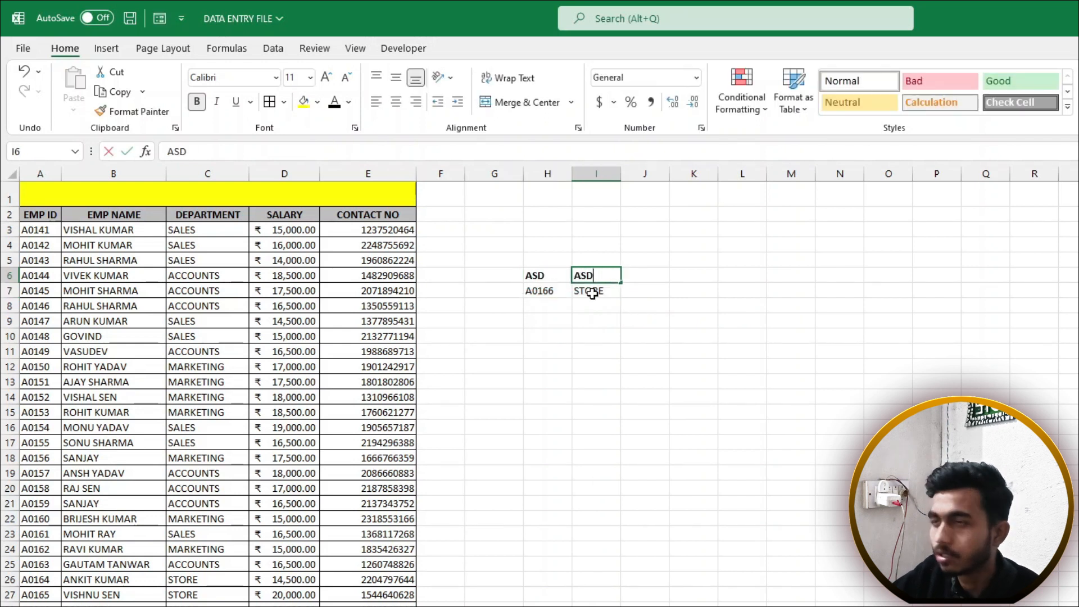
key(BackSpace)
key(BackSpace)
key(BackSpace)
text(DEPT.)
click(554, 274)
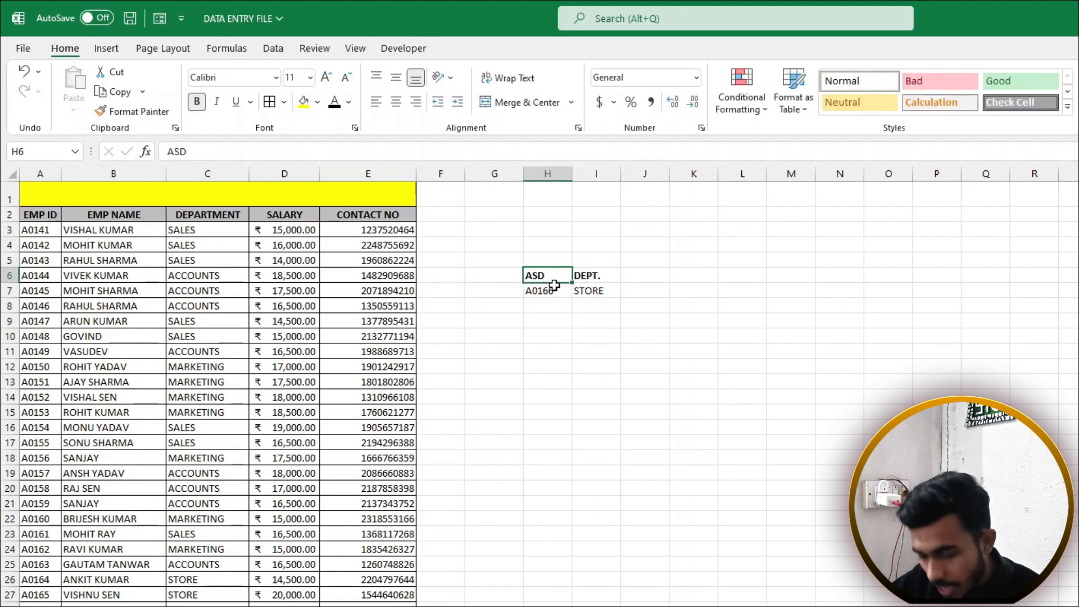
key(ctrl+z)
key(ctrl+z)
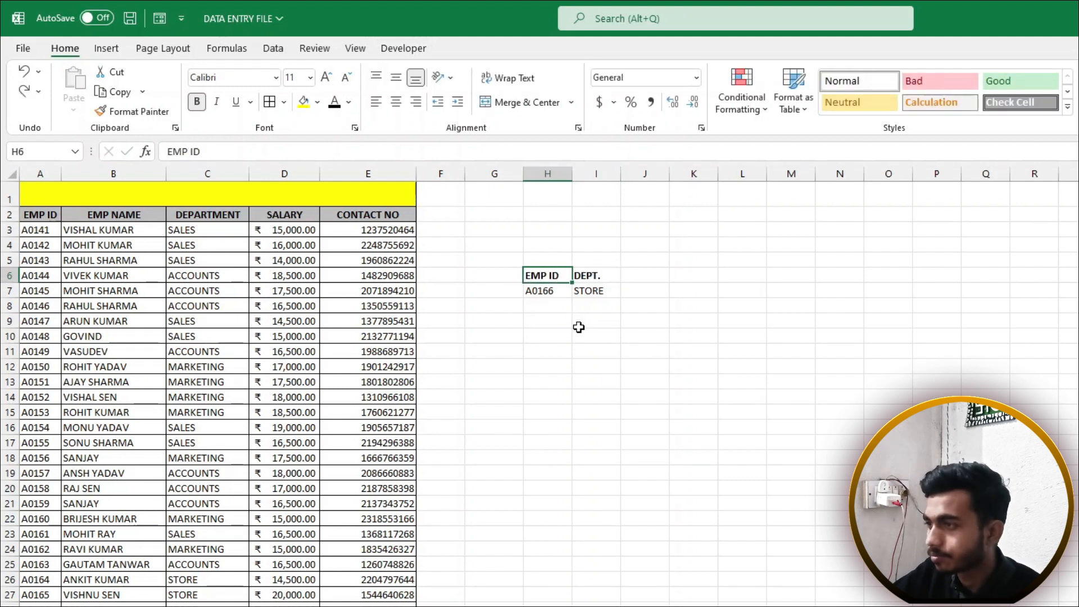
Check that the I7 VLOOKUP returns STORE for A0166 and highlight the employee IDs in column A
click(579, 322)
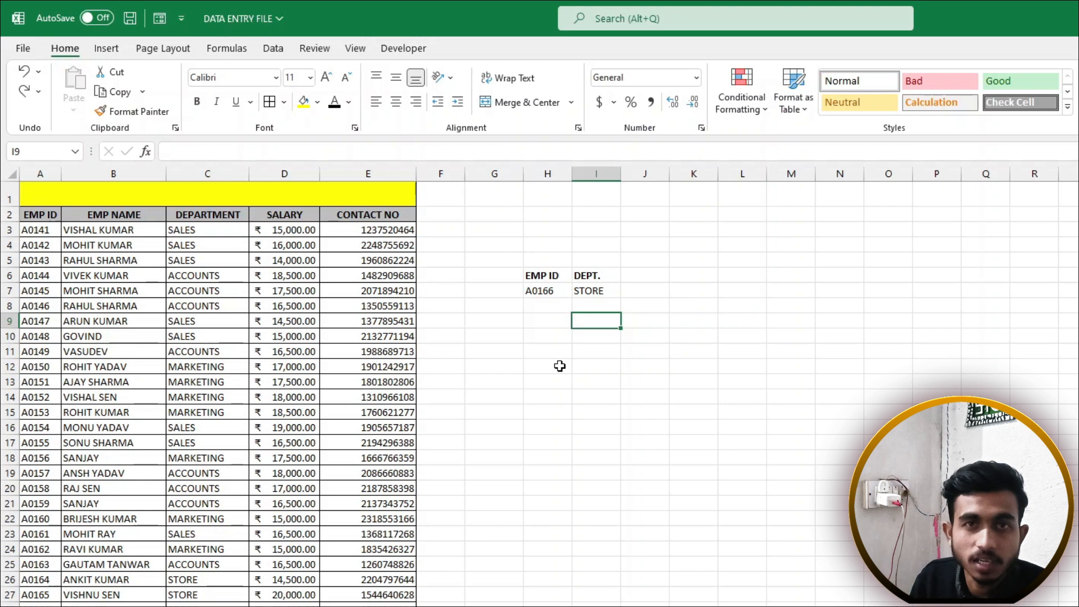
click(543, 291)
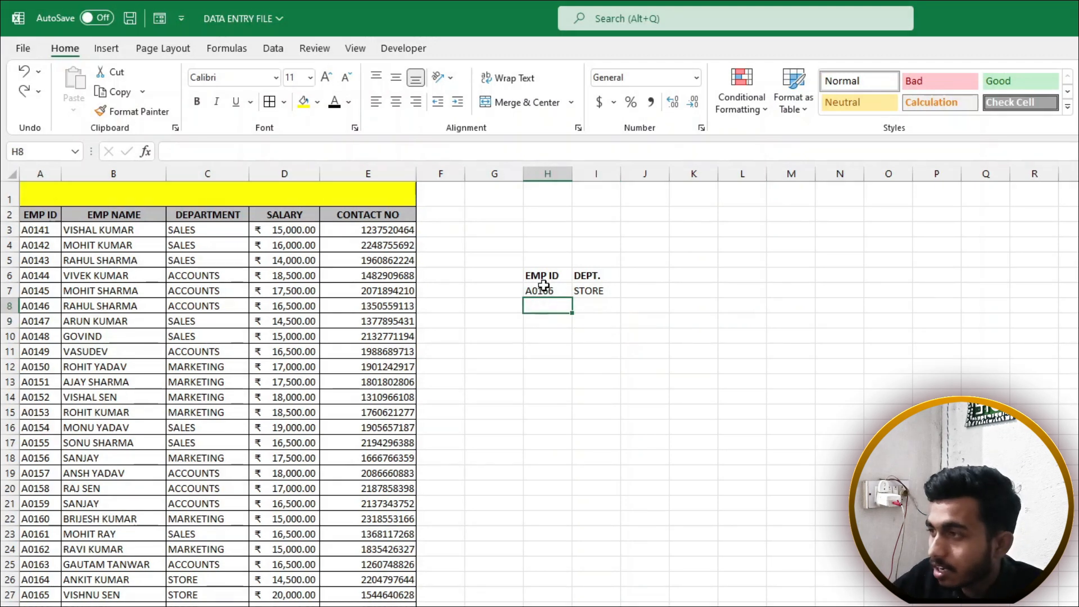
drag(543, 275, 586, 290)
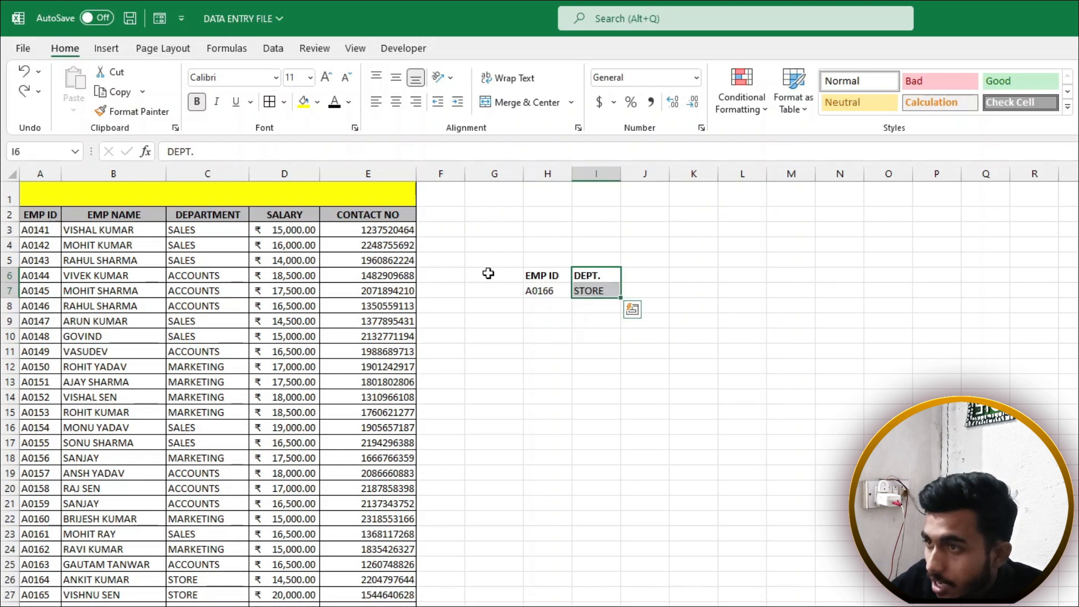
click(540, 288)
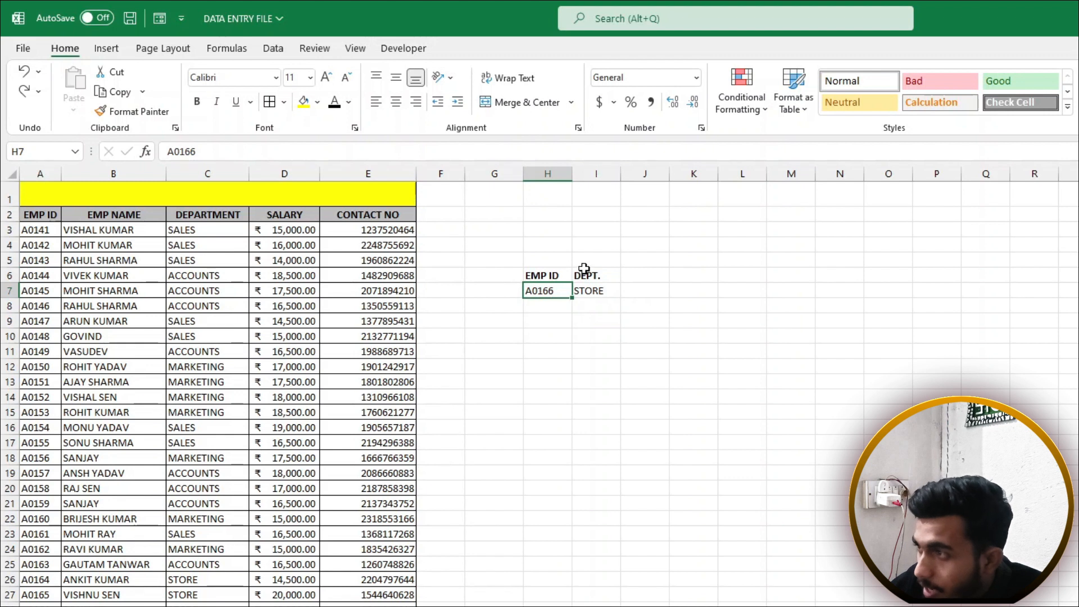
click(600, 287)
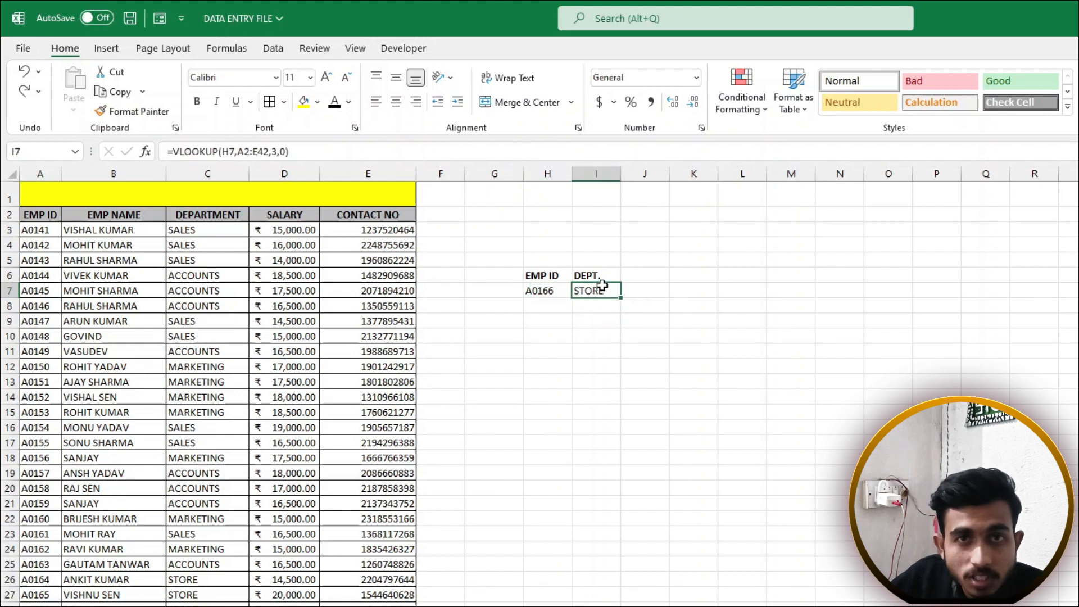
click(535, 288)
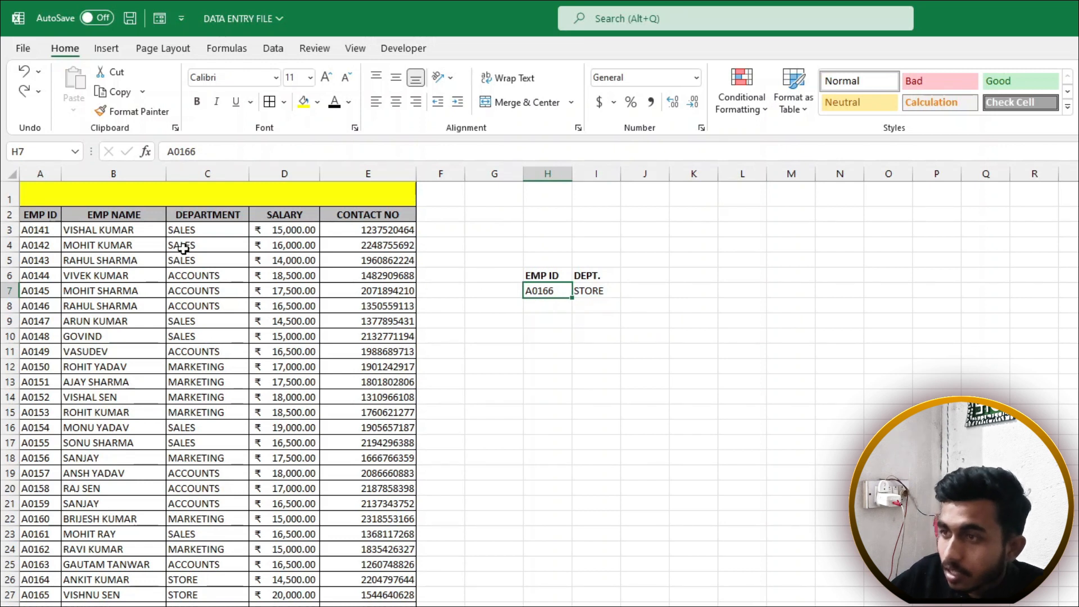
drag(42, 216, 23, 606)
click(40, 216)
drag(40, 215, 600, 216)
click(518, 289)
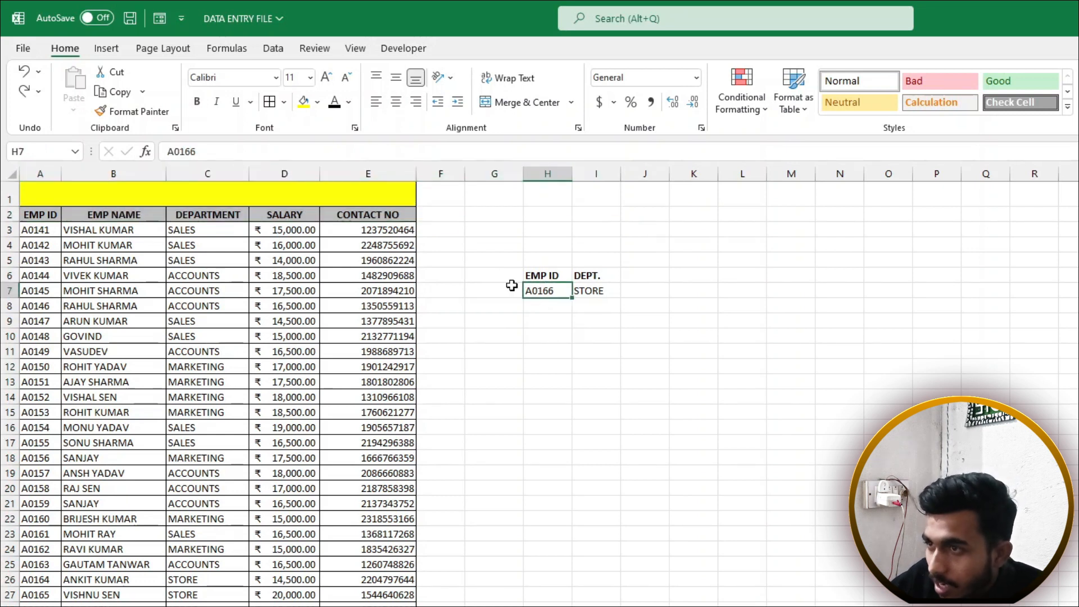
drag(27, 215, 36, 559)
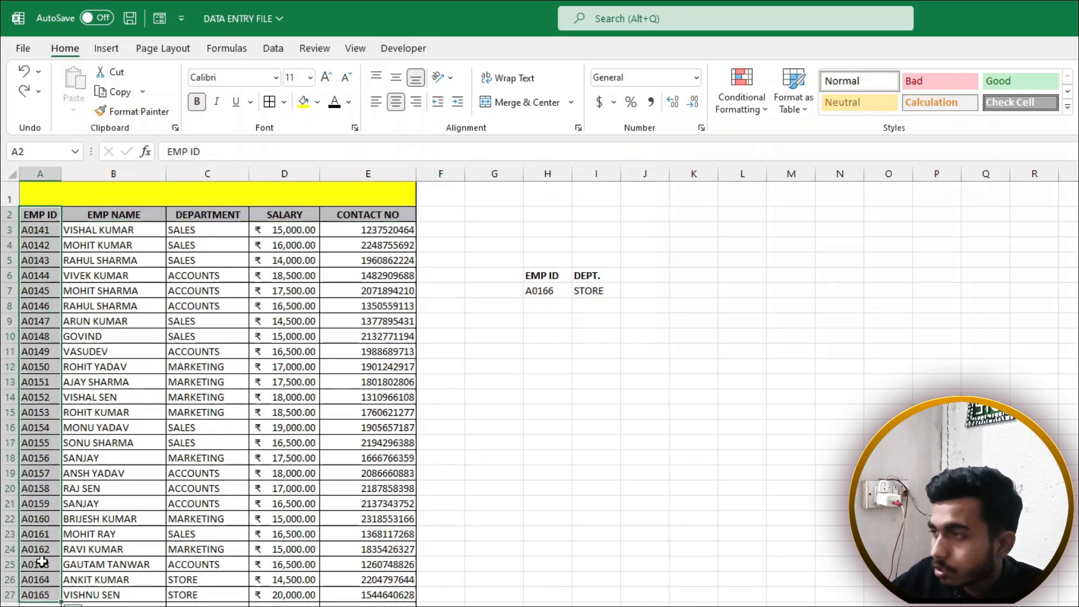
click(533, 290)
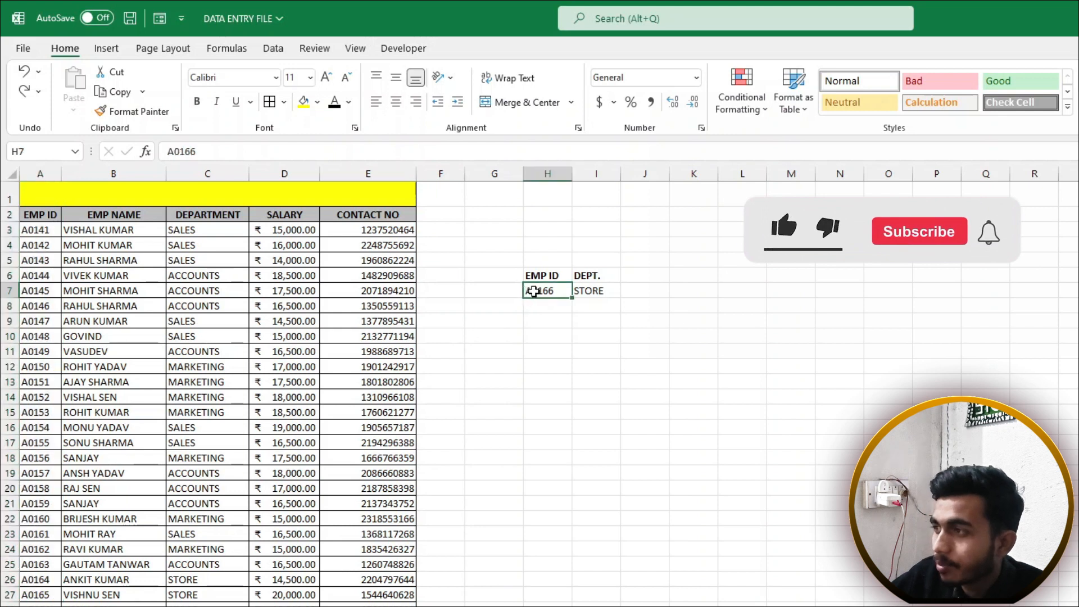
click(634, 292)
double_click(607, 292)
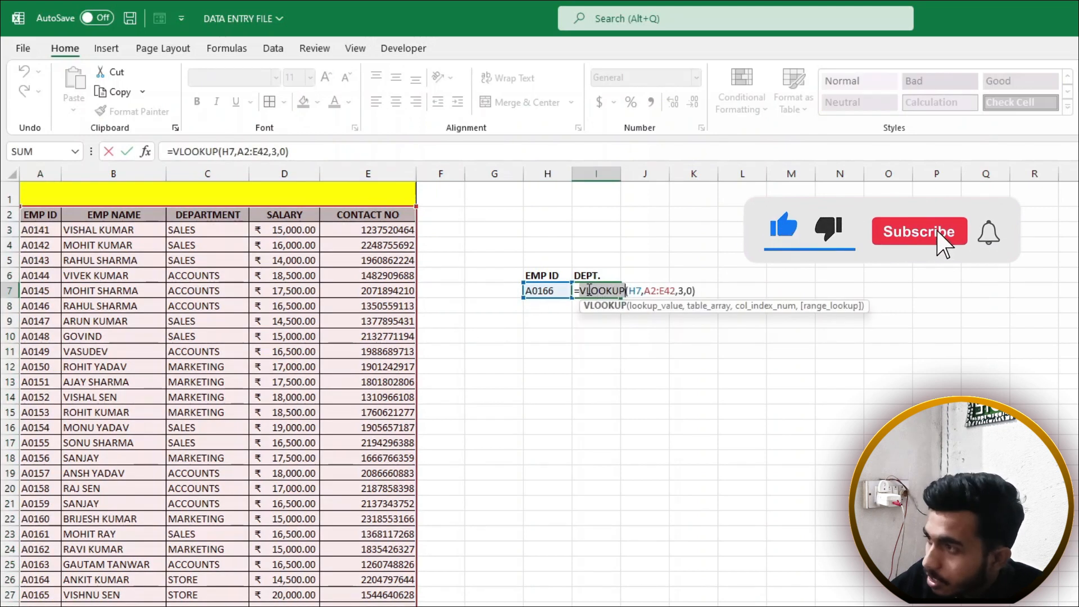
drag(580, 291, 587, 289)
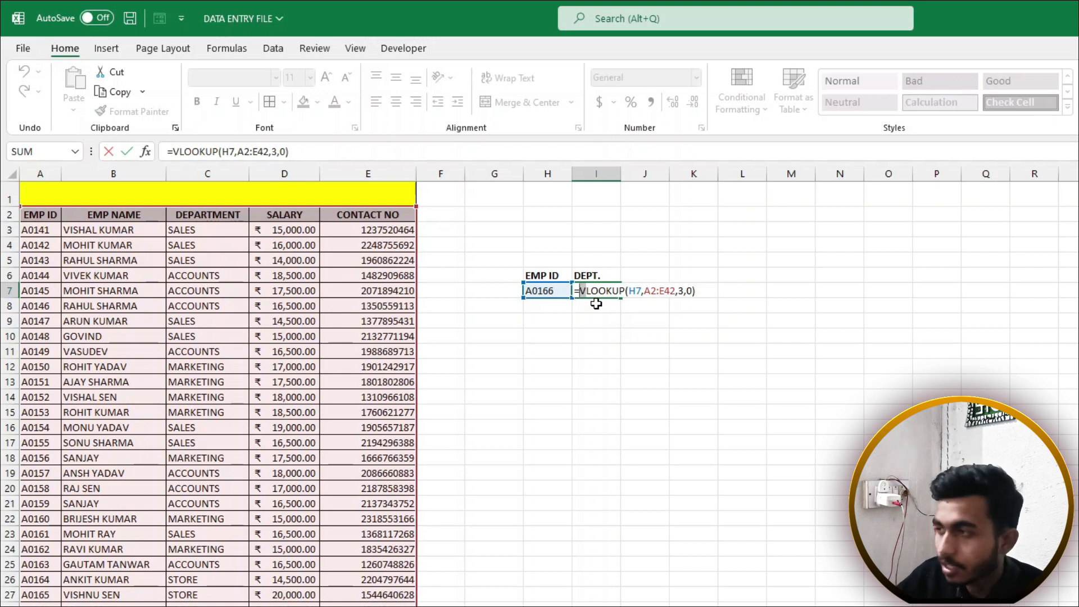
key(Return)
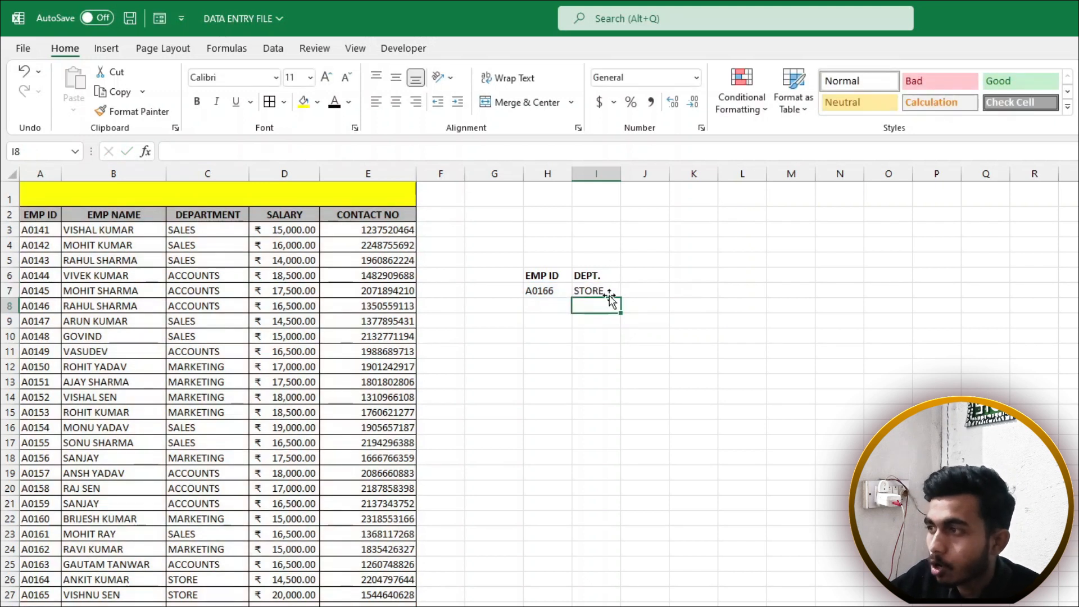
click(608, 291)
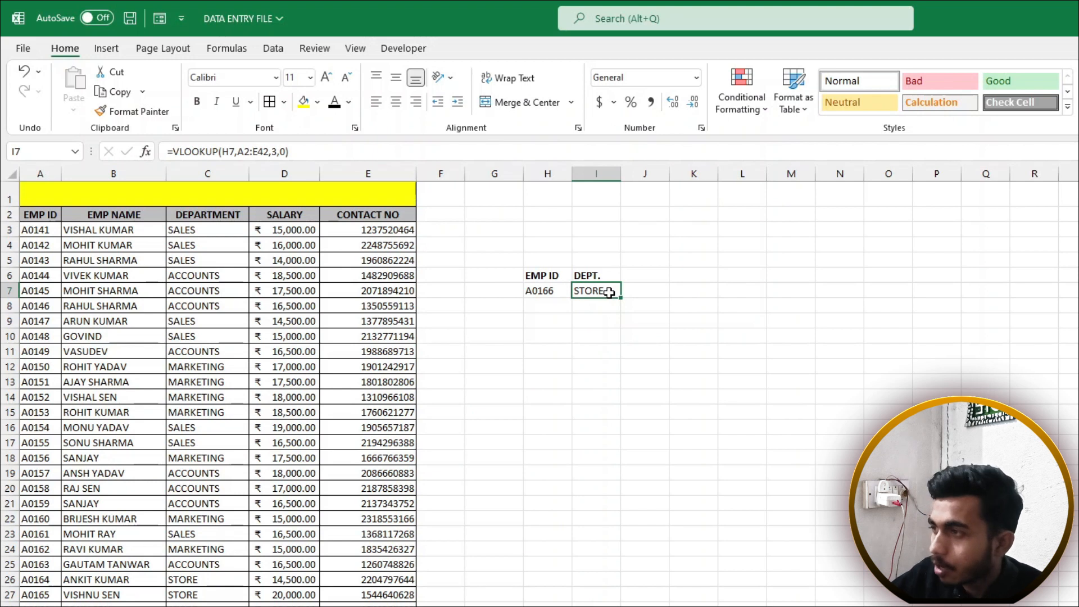
double_click(609, 291)
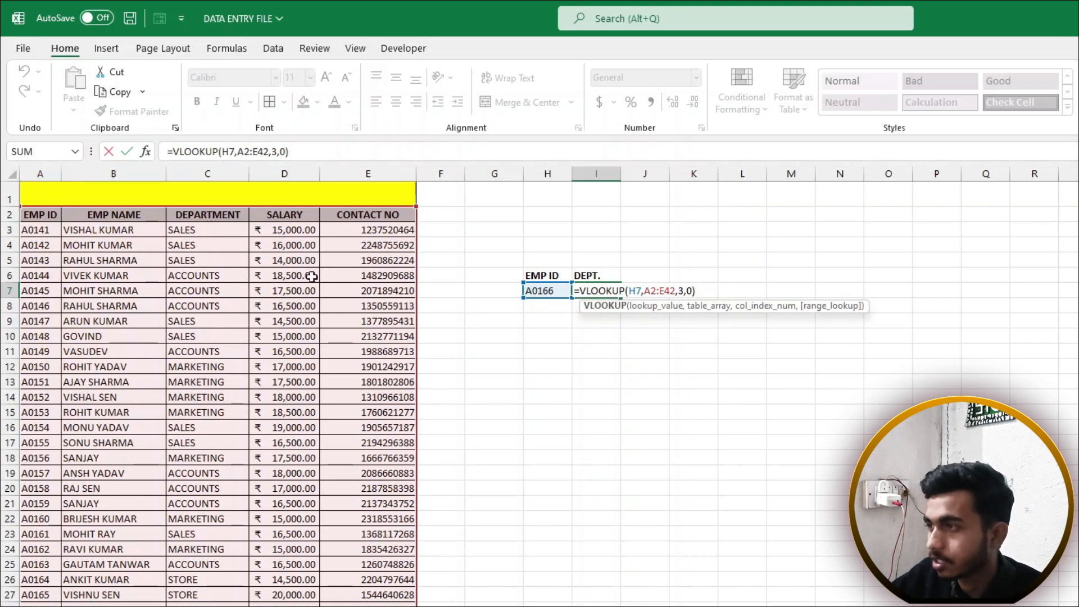
key(Return)
click(548, 350)
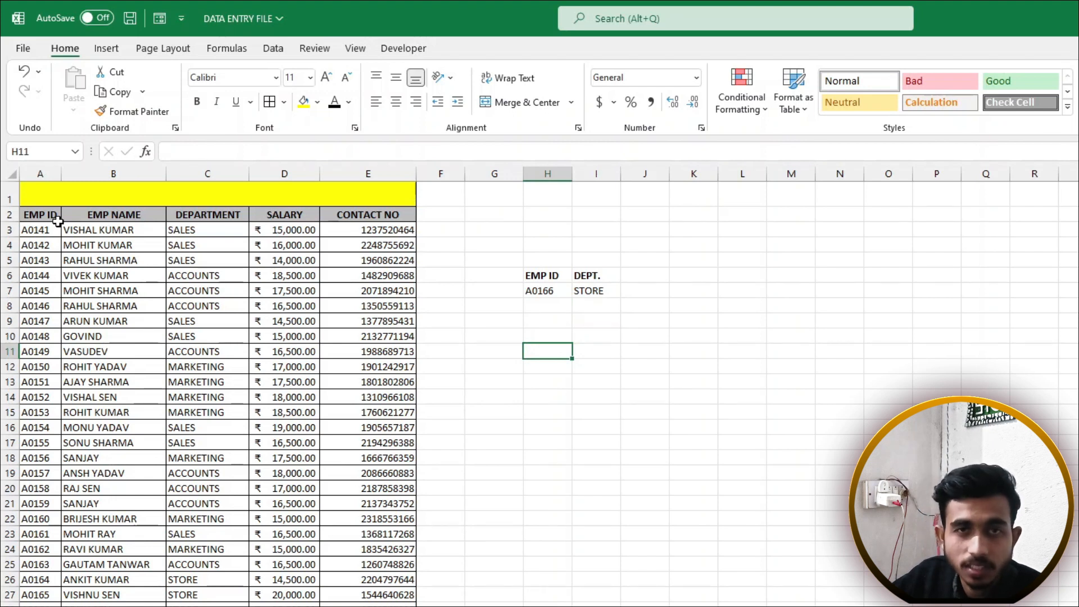
Enter sample IDs A0141, A0142 and A0145 across H3:J3
drag(58, 222, 376, 597)
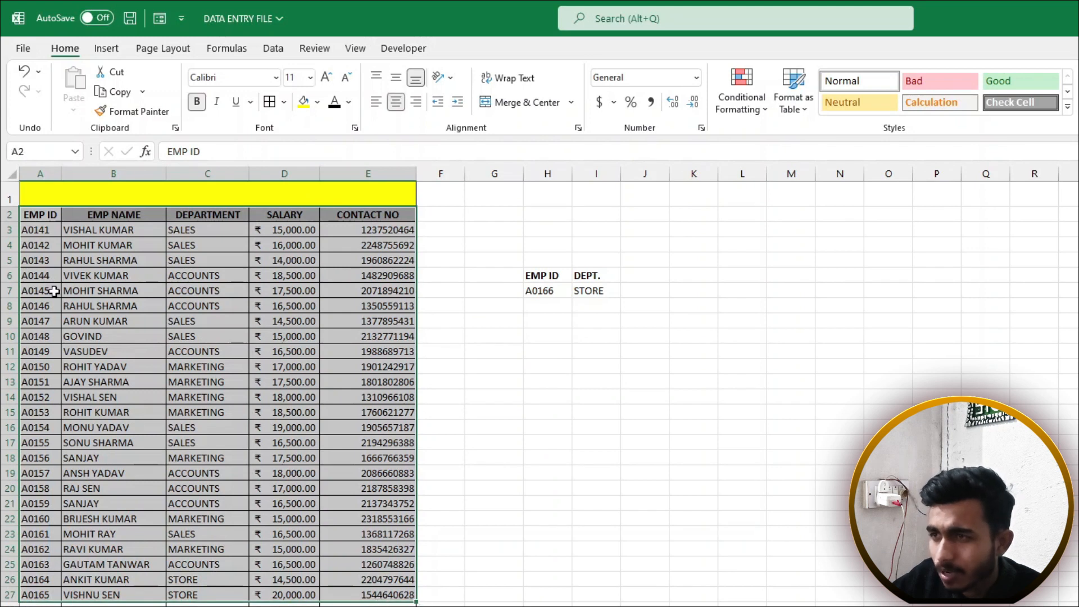
drag(46, 219, 140, 590)
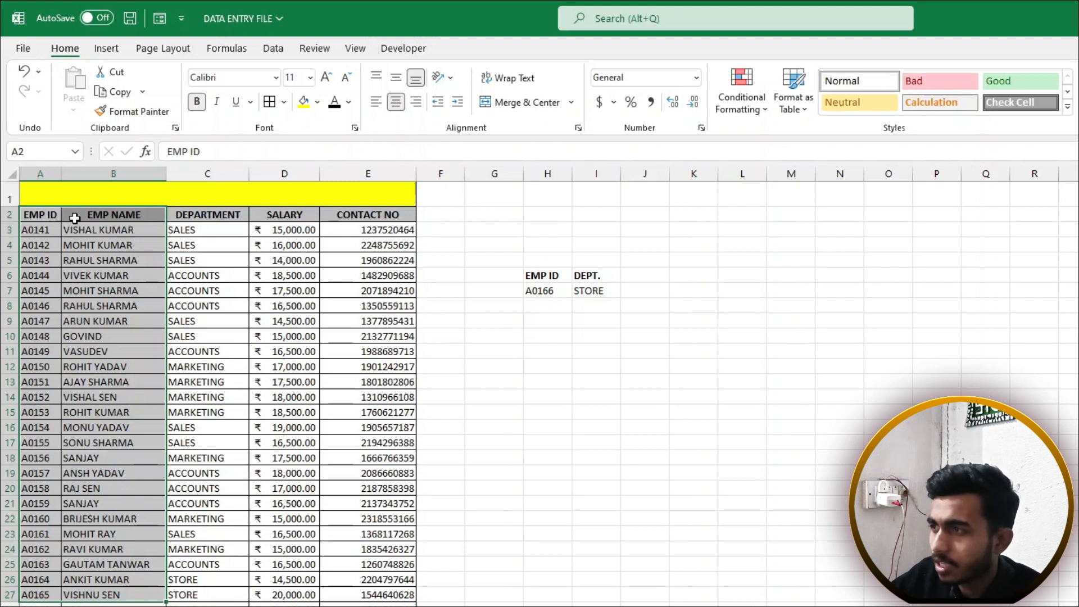
click(555, 229)
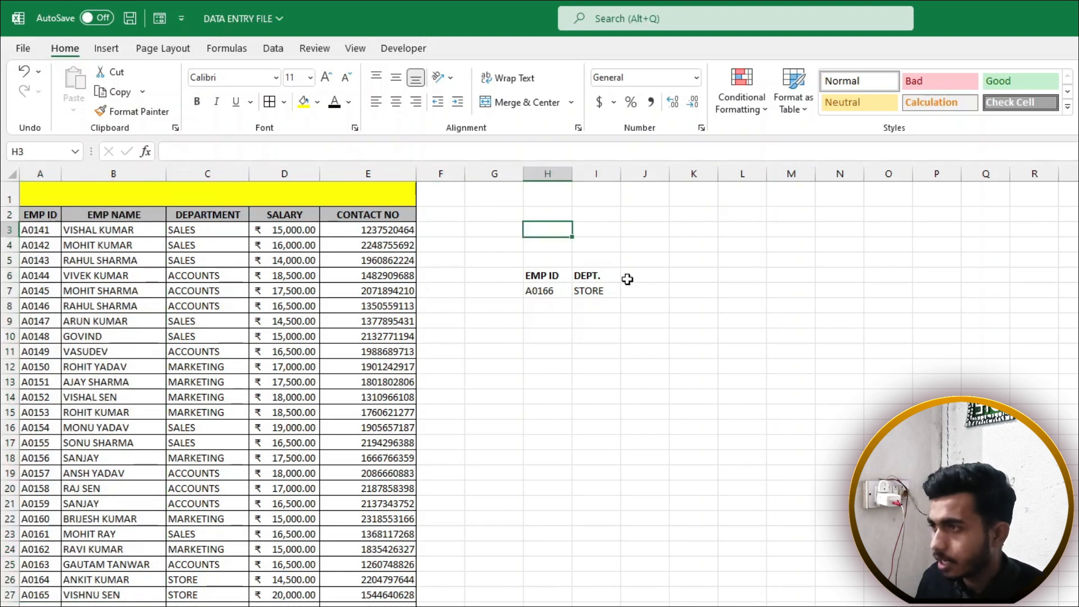
text(A0141)
key(Tab)
text(A04142)
key(Tab)
text(A)
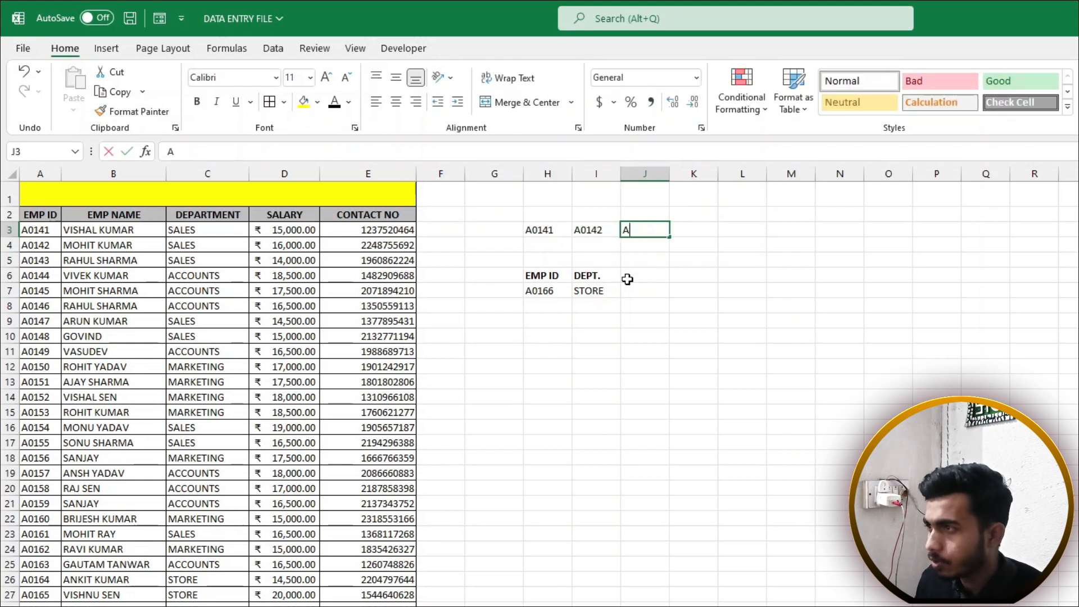
text(0145)
key(Return)
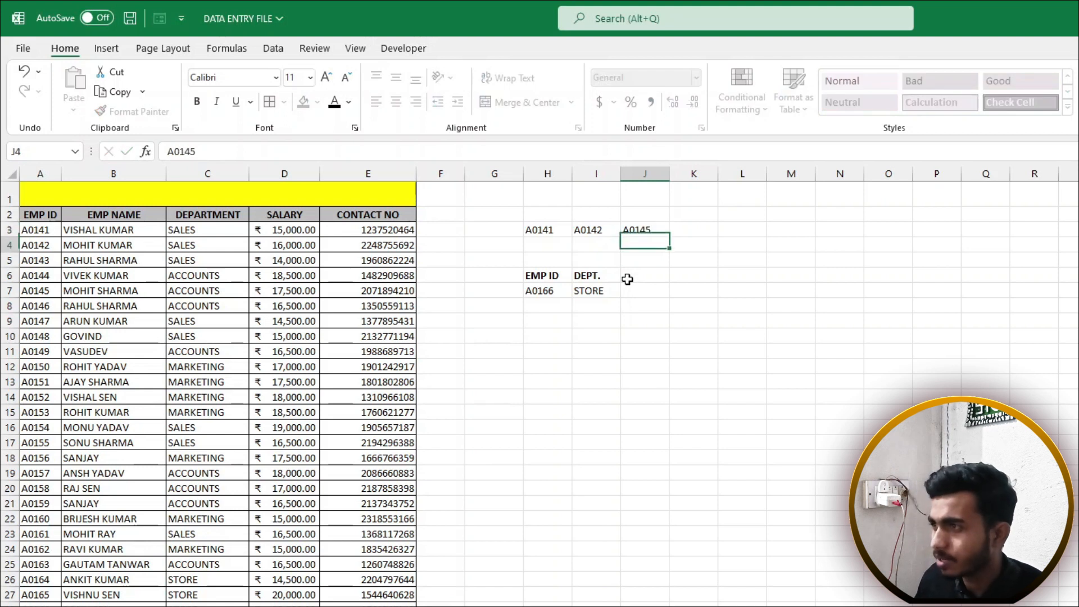
Type the names RAHUL, AJAY and AMAN beneath them in H4:J4
text(RAHUL)
key(Tab)
text(AJ)
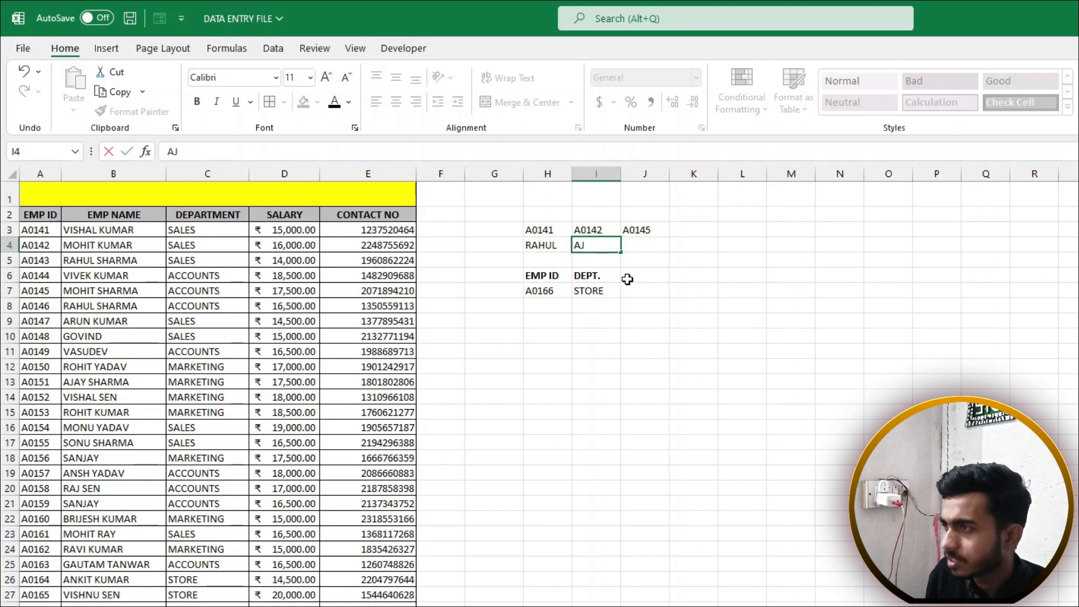
text(AY)
key(Tab)
text(A0)
key(Return)
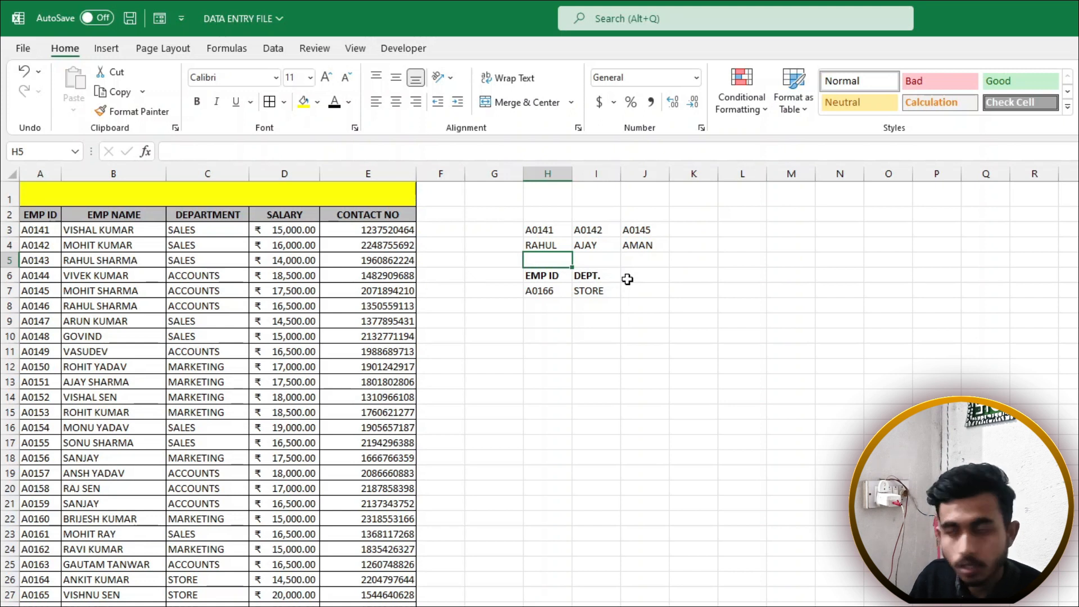
Clear the sample grid and copy the header plus first ten employee rows, A2:E12
drag(559, 231, 647, 247)
key(Delete)
click(677, 297)
drag(23, 212, 393, 367)
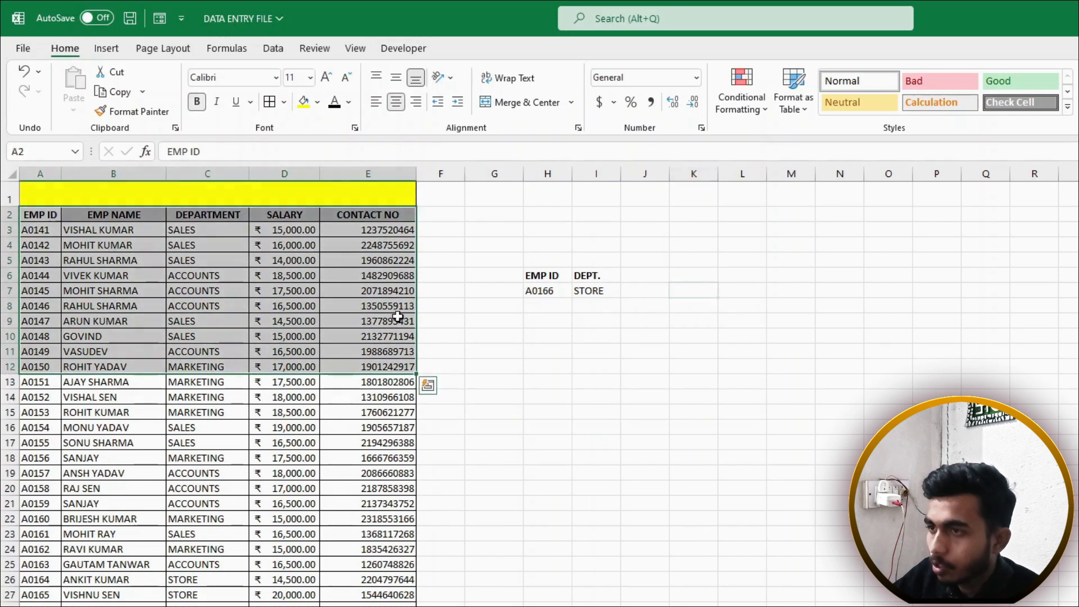
drag(25, 213, 374, 364)
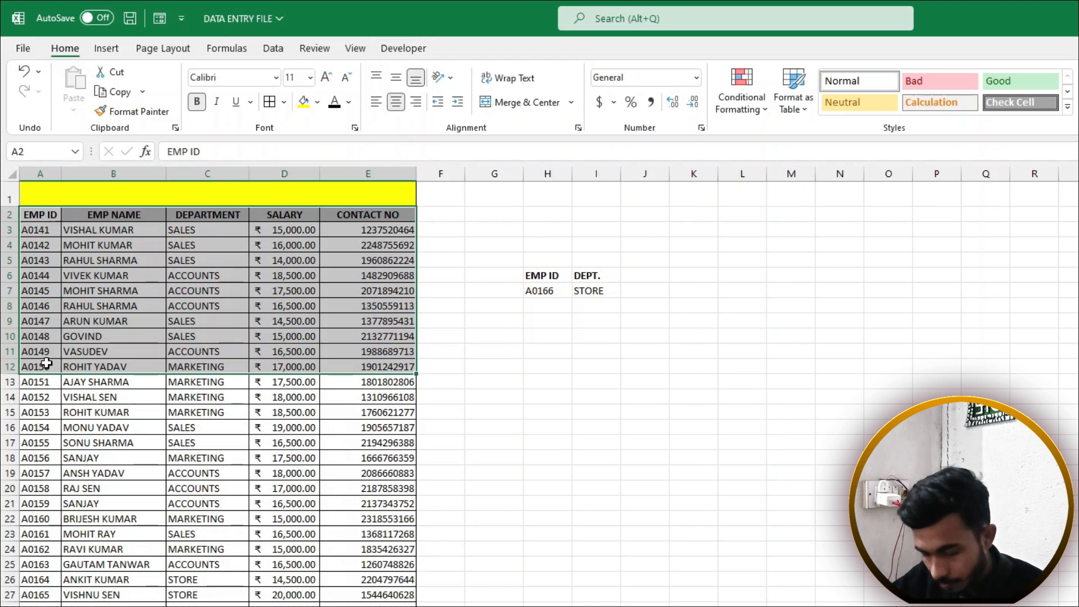
key(ctrl+c)
key(ctrl+q)
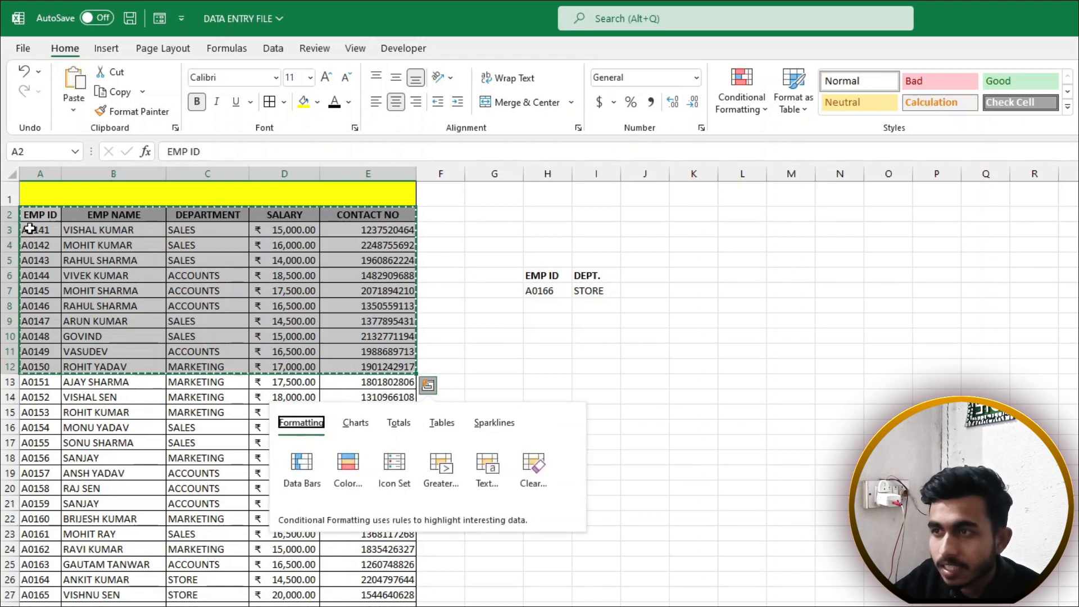
Paste the copied rows at L3 with Paste Special Transpose
click(719, 233)
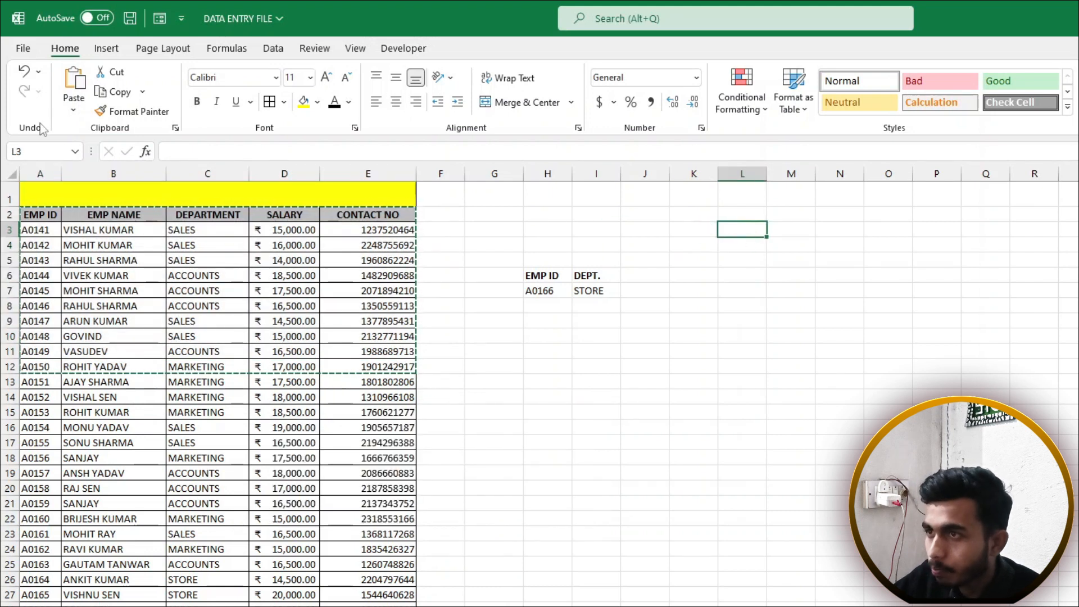
click(74, 111)
click(84, 292)
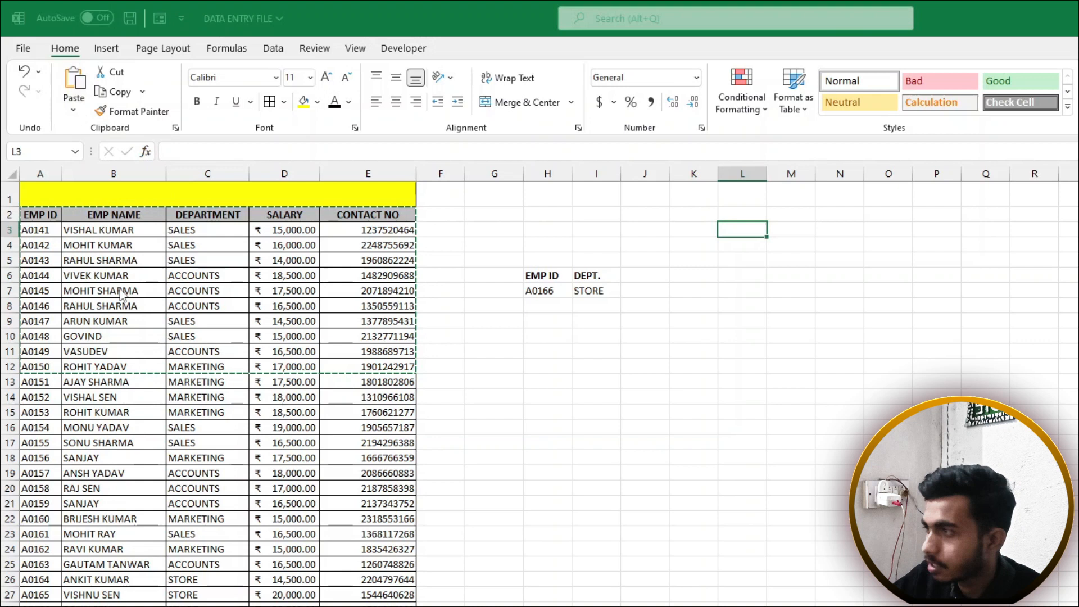
click(871, 419)
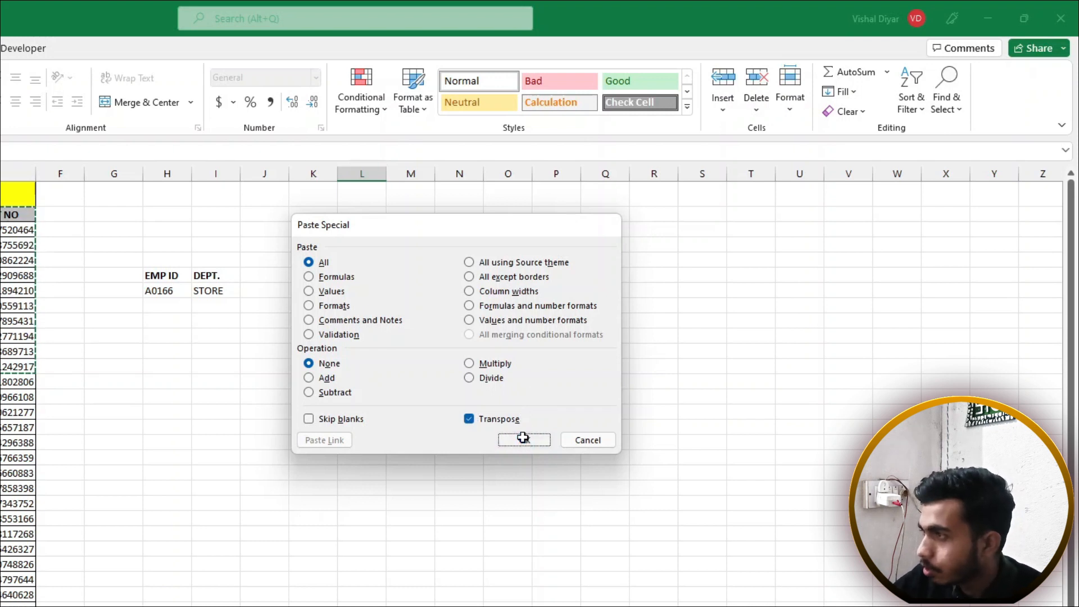
click(524, 439)
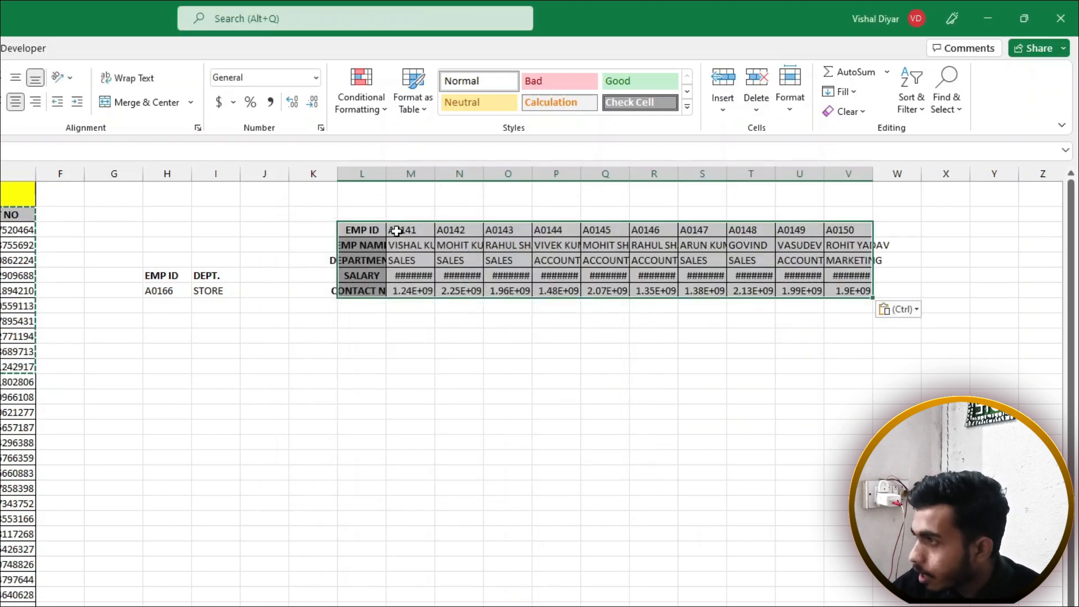
Check the truncated salary values in the pasted block and widen column M
drag(363, 230, 849, 231)
drag(374, 242, 862, 246)
drag(362, 173, 505, 176)
click(415, 271)
click(423, 258)
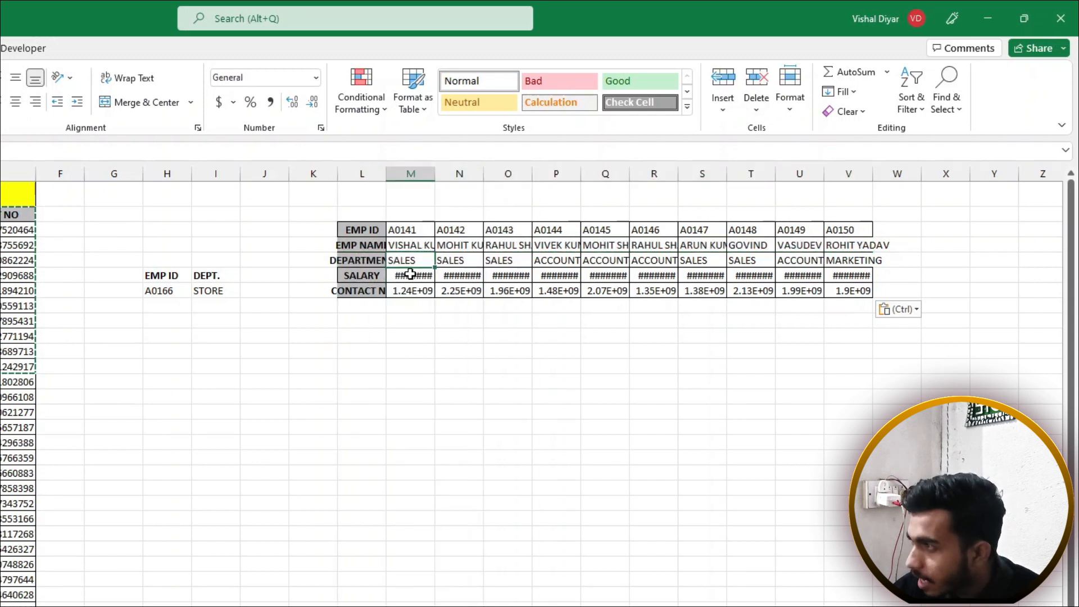
click(410, 275)
click(456, 274)
click(494, 272)
drag(435, 174, 447, 174)
Widen all columns L:V of the transposed block and make column L slightly wider
drag(359, 172, 851, 175)
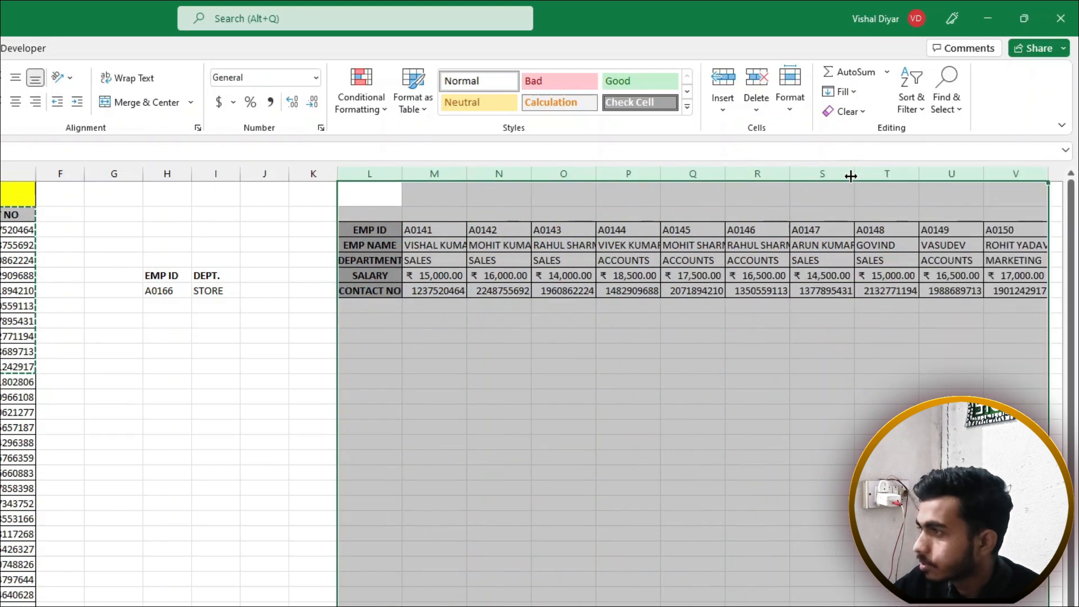
click(566, 366)
click(437, 335)
drag(402, 174, 410, 213)
click(398, 339)
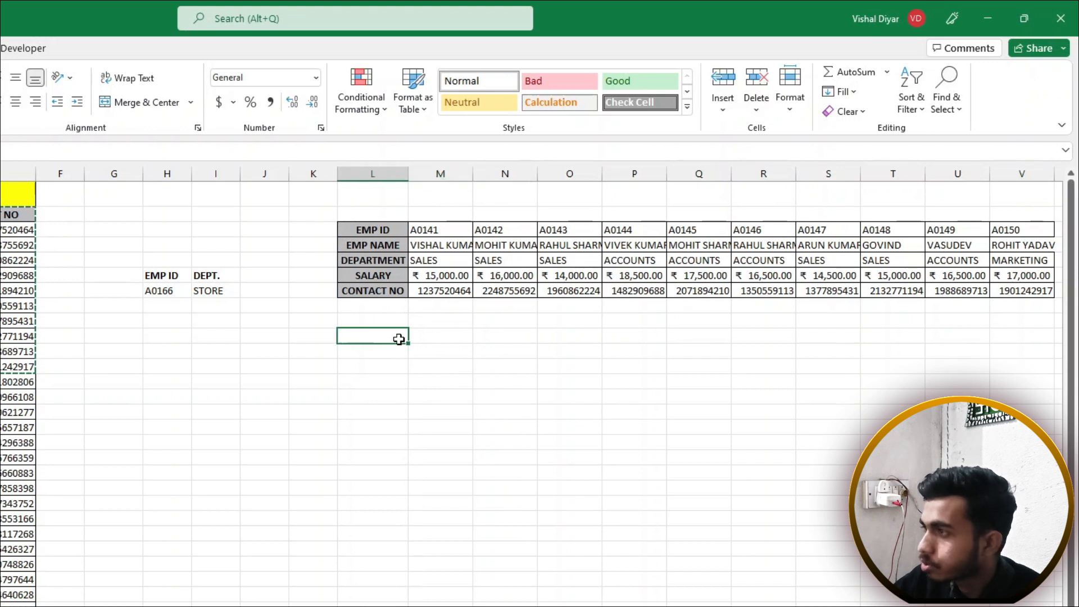
click(395, 365)
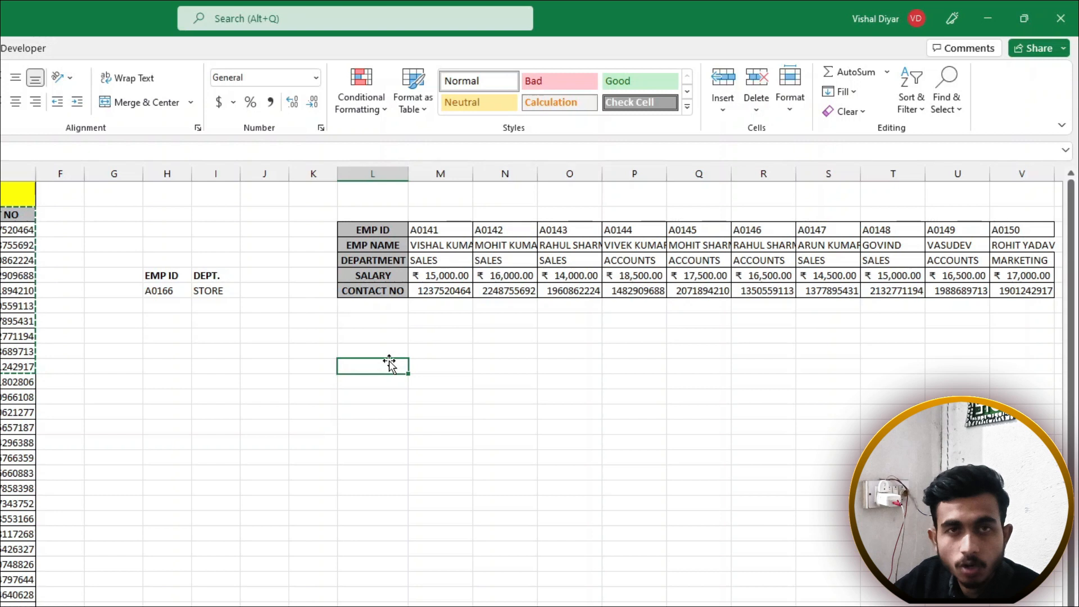
drag(388, 228, 419, 538)
drag(382, 227, 996, 229)
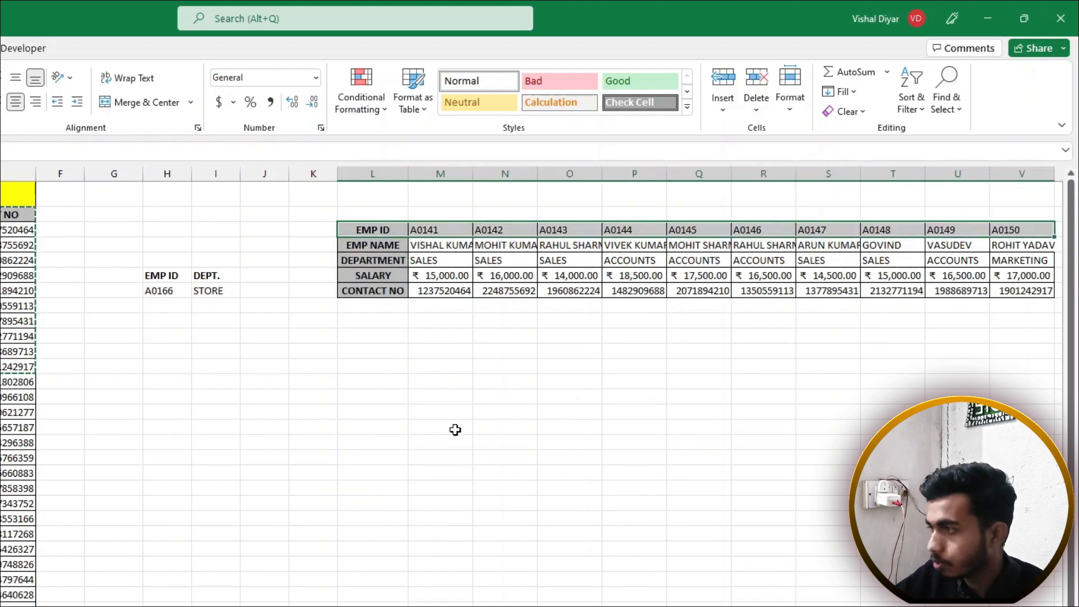
Enter =HLOOKUP(L15,L3:V7,4,0) in M15 against the transposed block
click(466, 416)
text(=H)
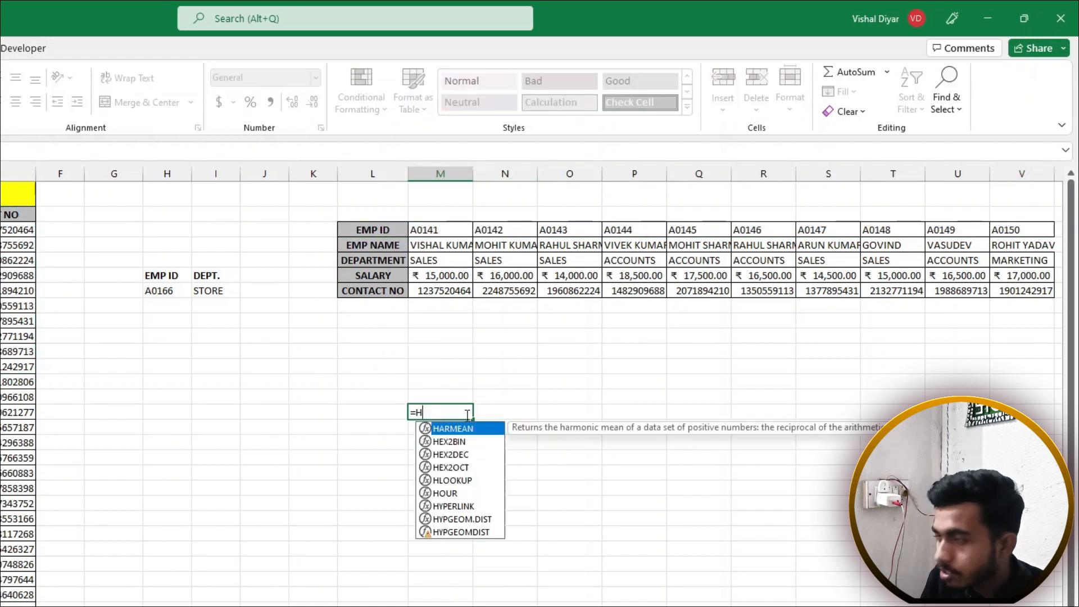
text(LO)
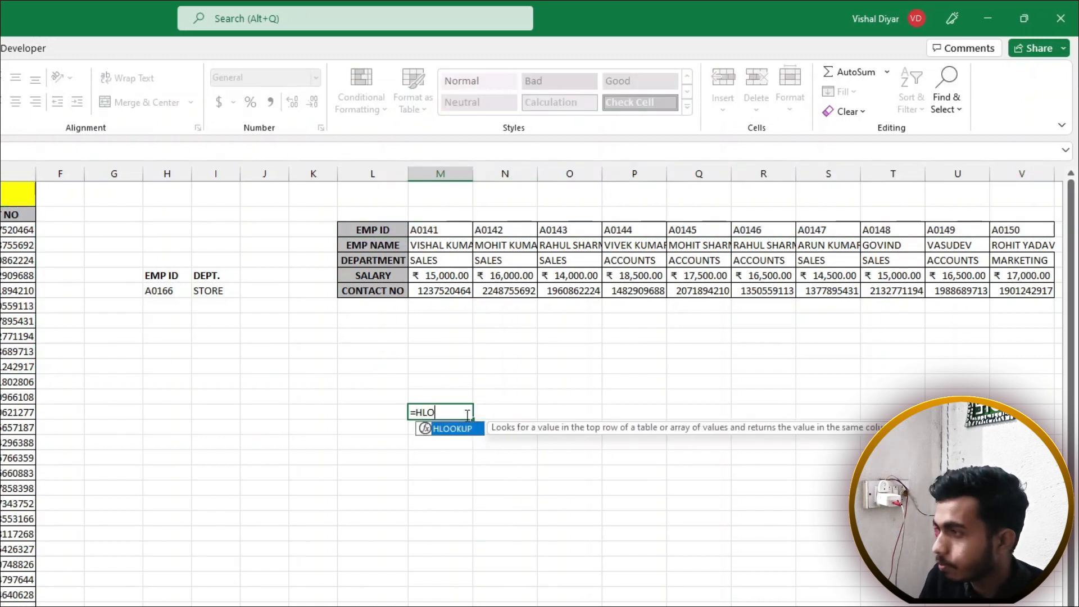
key(Tab)
click(384, 414)
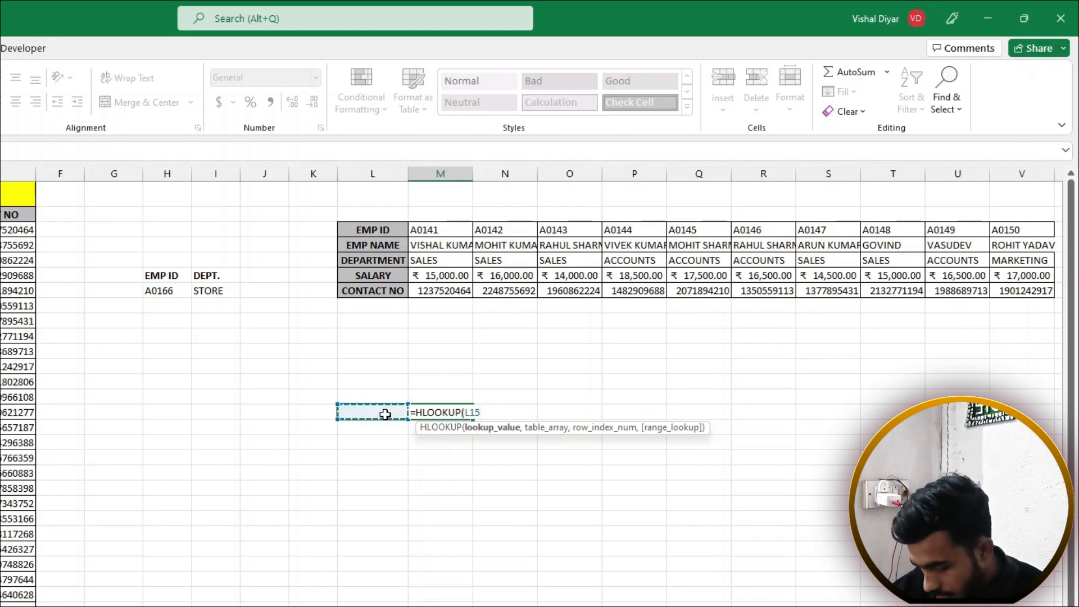
text(,)
drag(398, 231, 1016, 291)
text(,)
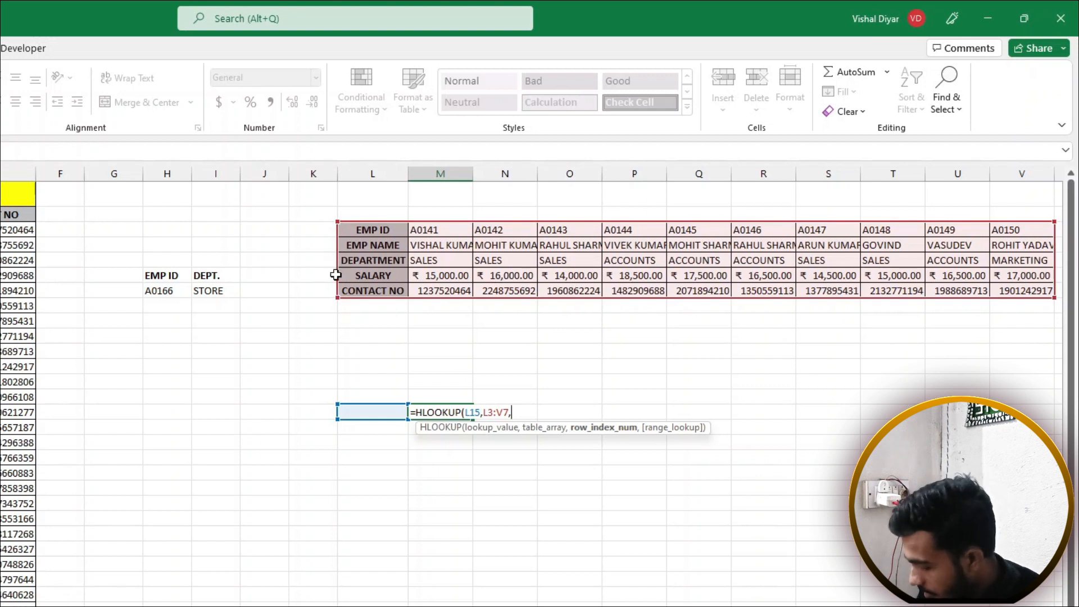
text(4,0)
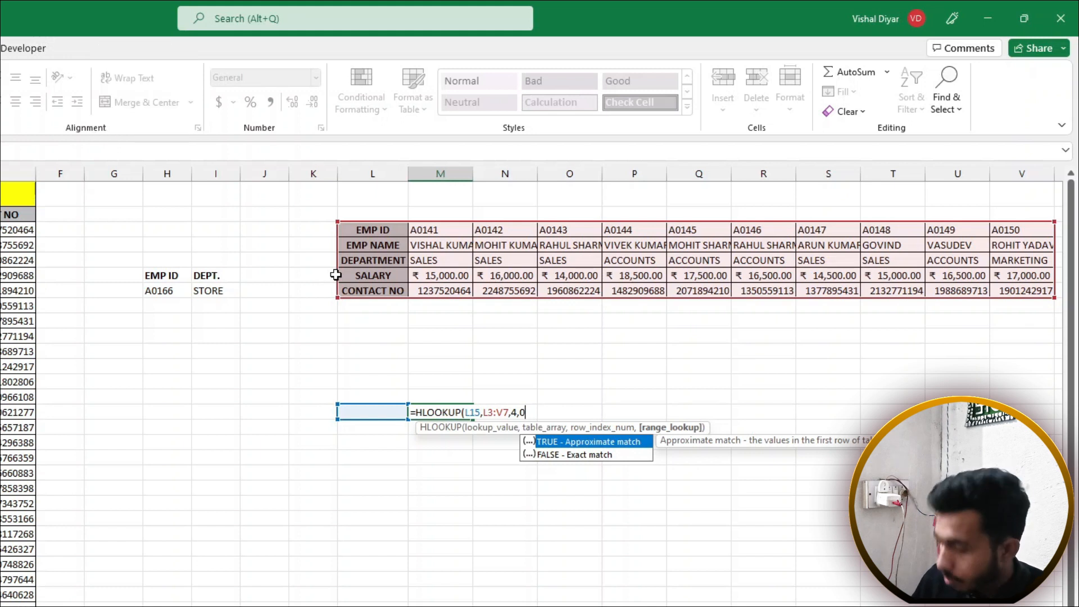
text())
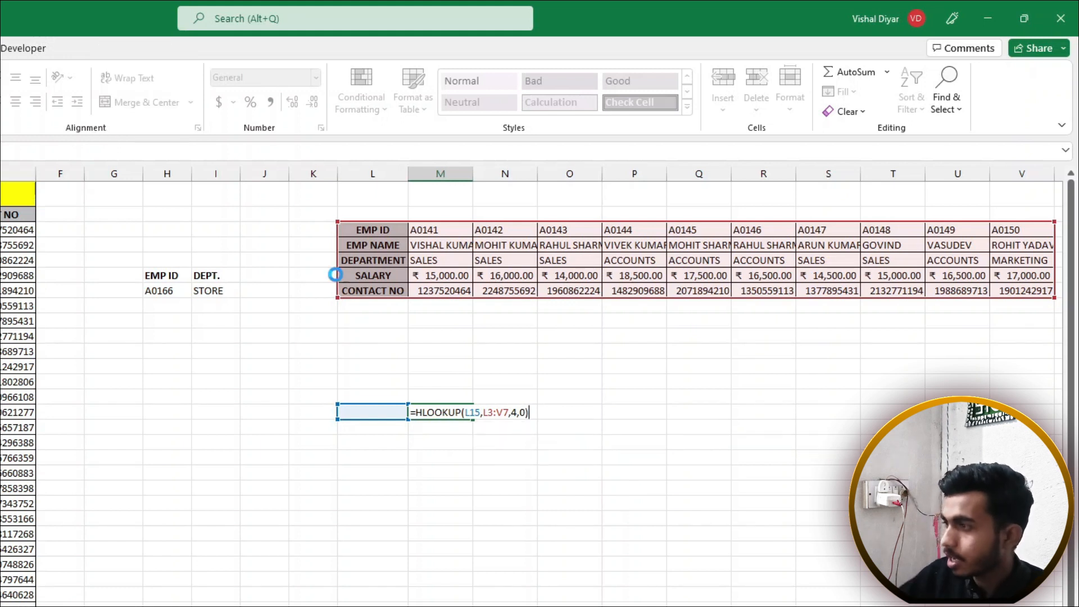
key(Return)
Type A0145 in L15 and confirm the 17,500 salary against the table
click(384, 409)
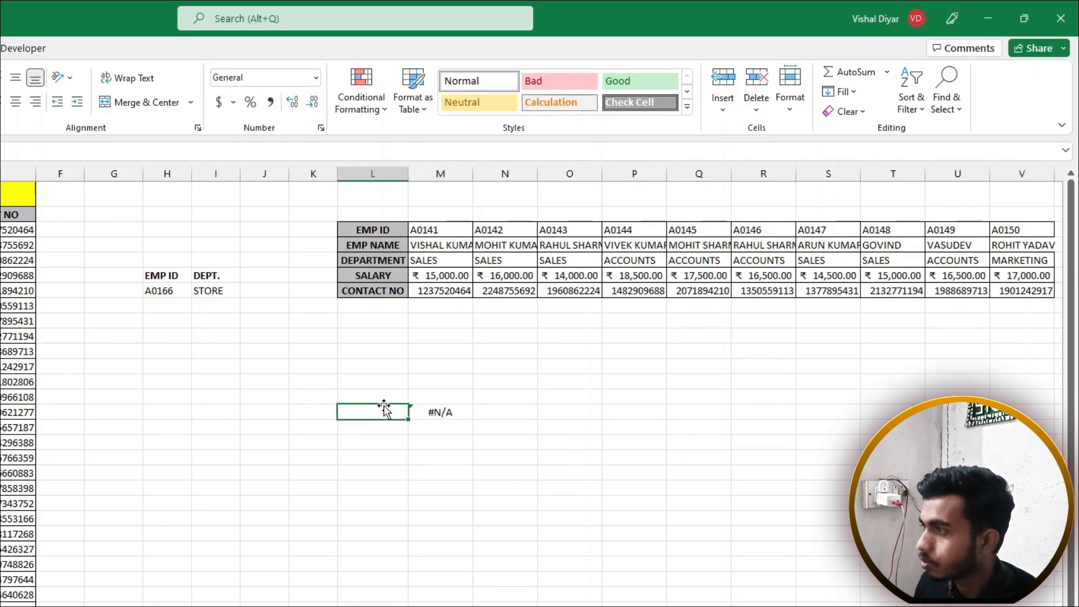
text(A0)
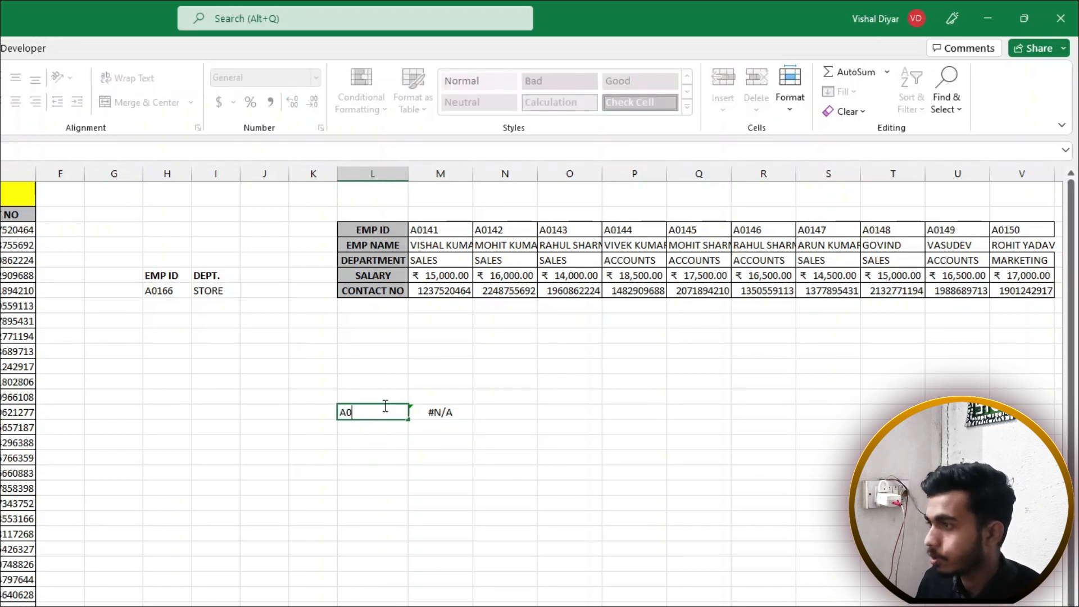
text(145)
key(Return)
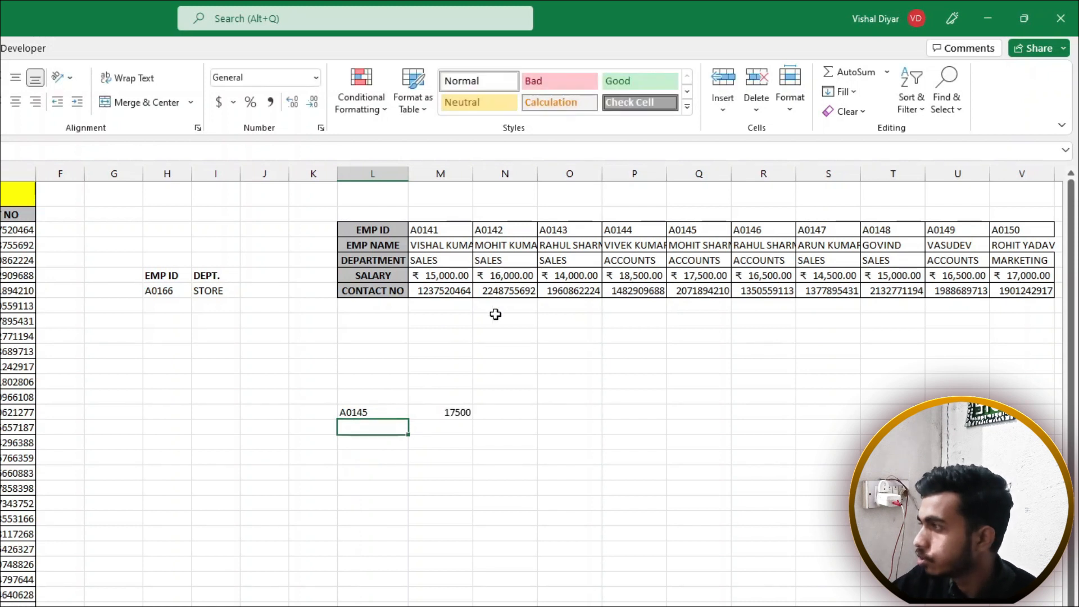
drag(696, 233, 698, 286)
click(701, 274)
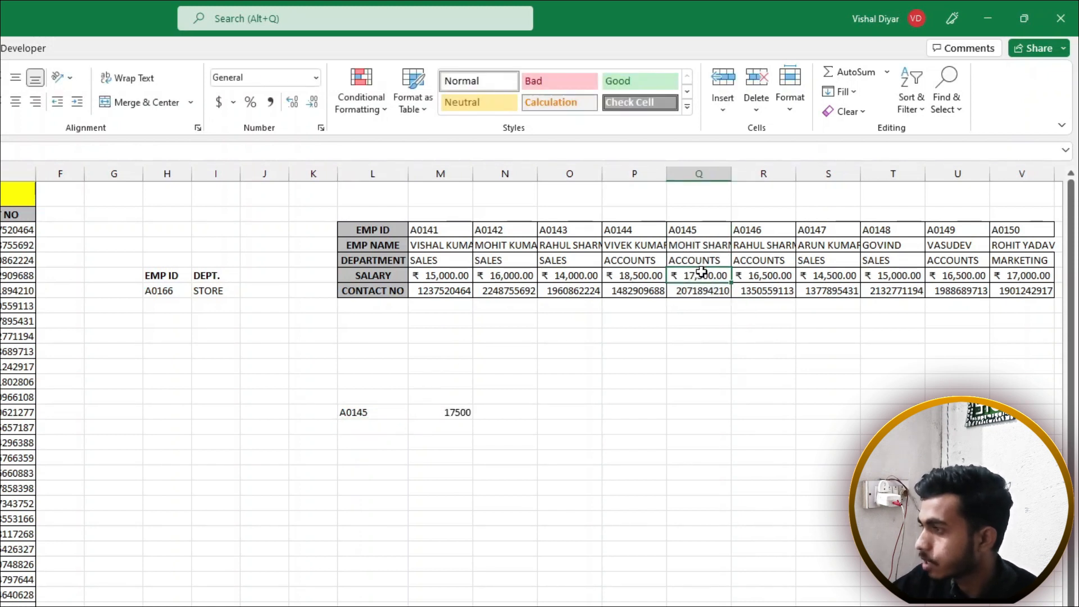
click(474, 414)
Add ID and SALARY labels above the lookup pair
click(366, 397)
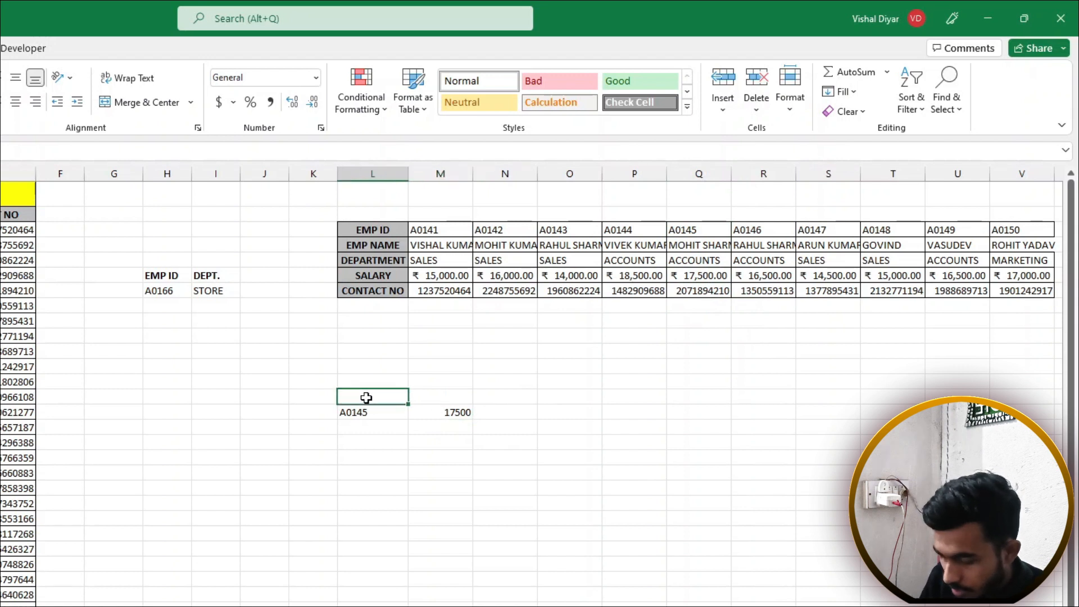
text(IF)
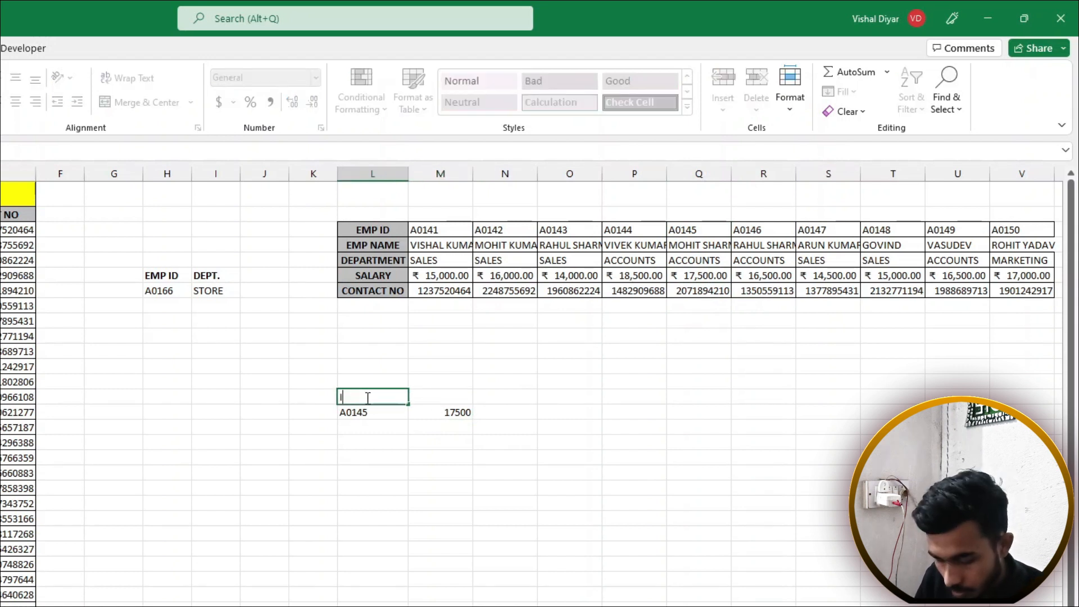
key(Tab)
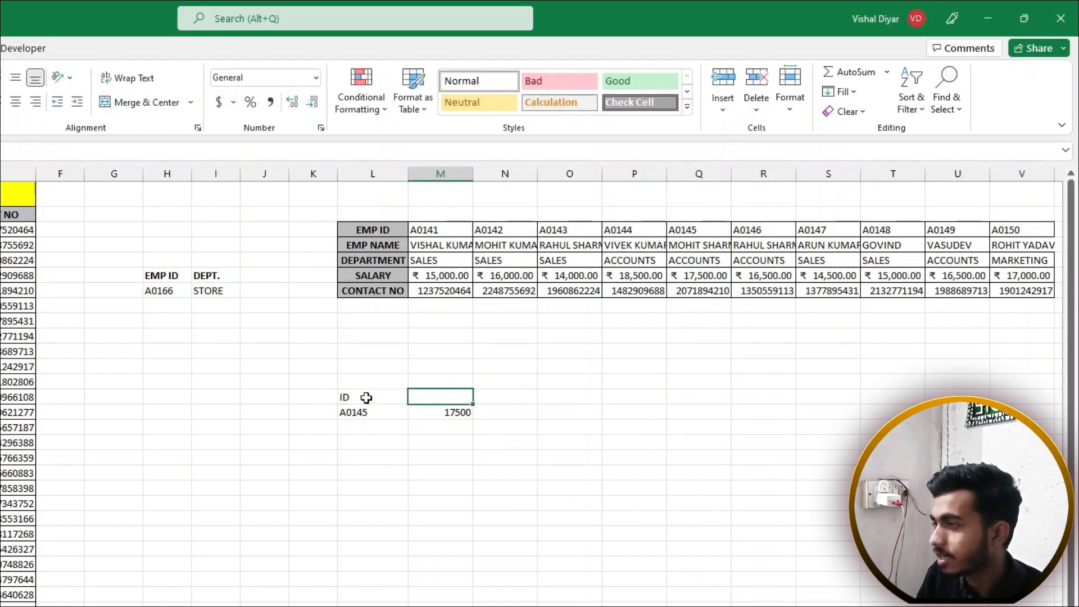
text(SALARY)
key(Return)
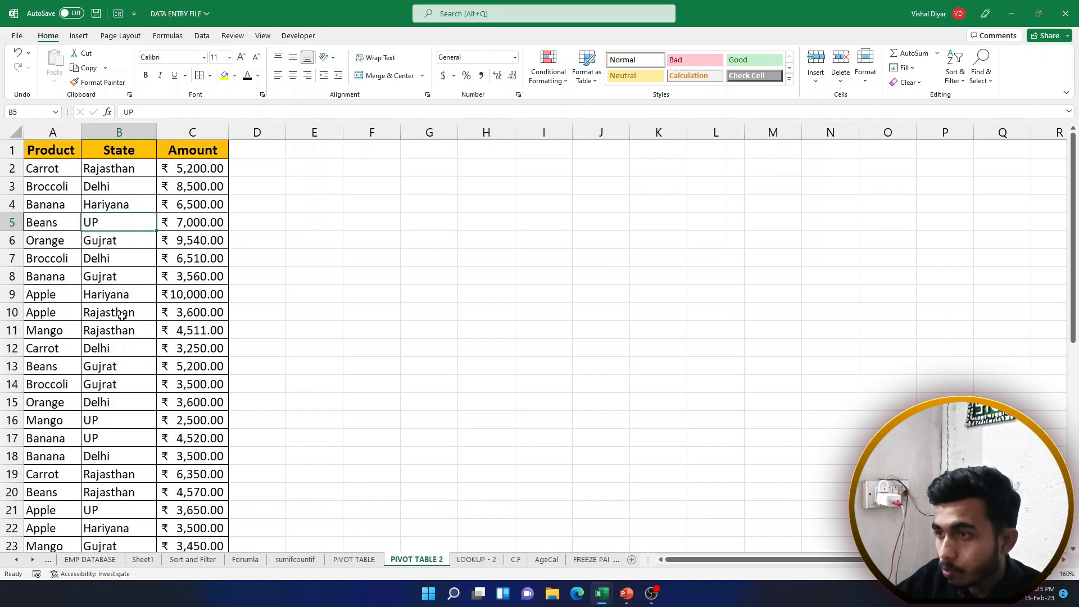
click(118, 270)
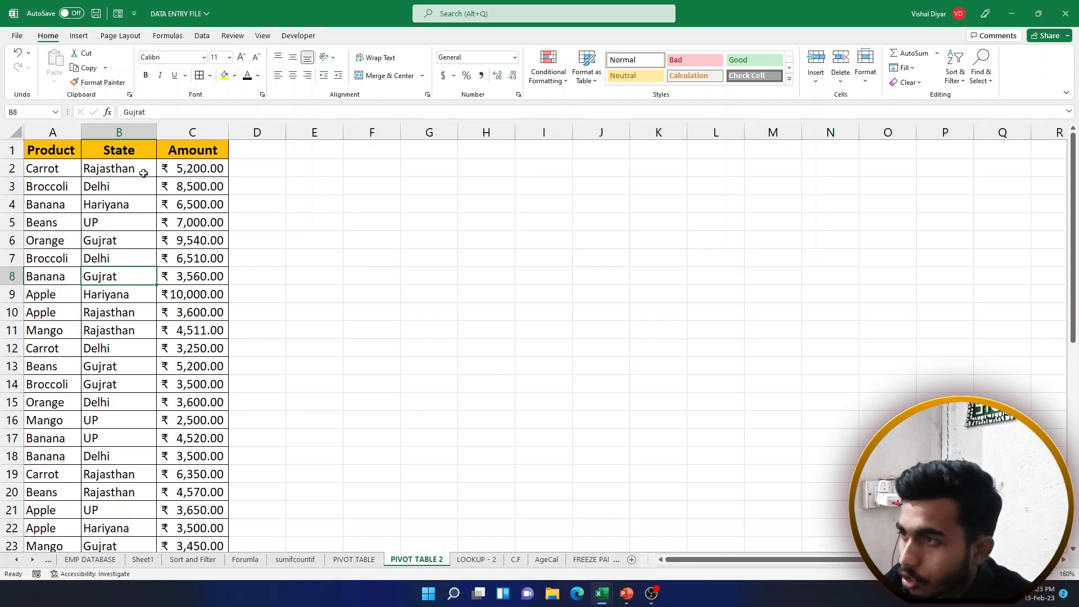
drag(142, 170, 208, 167)
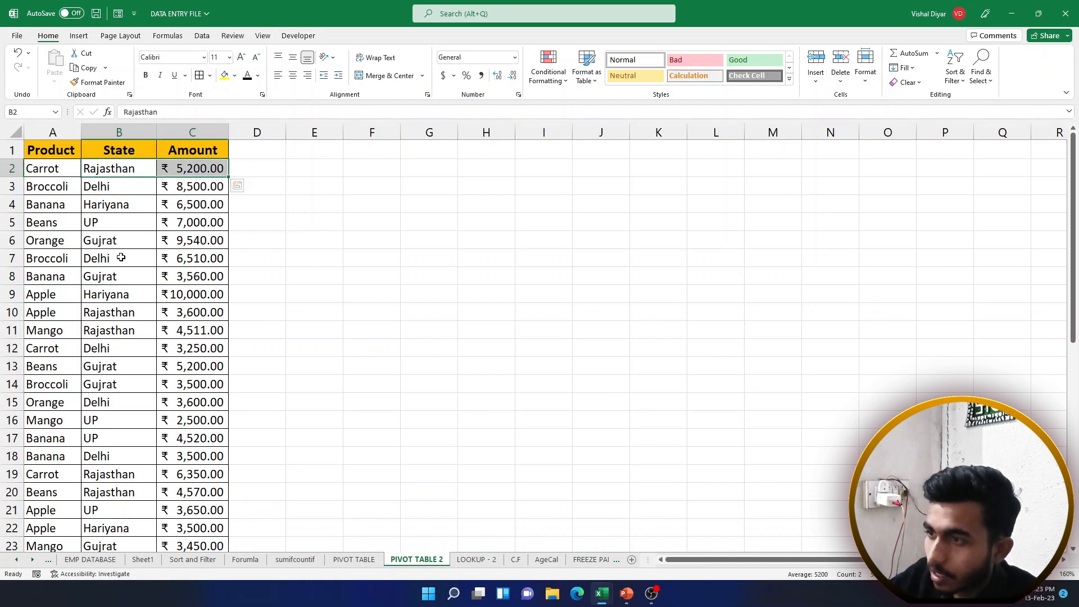
drag(115, 313, 194, 331)
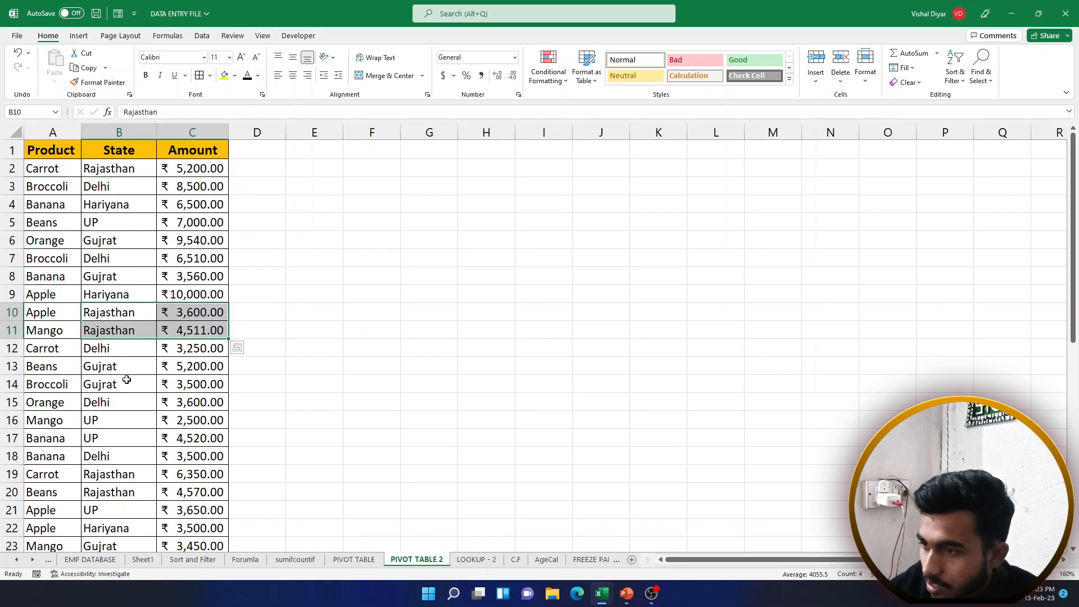
drag(125, 475, 185, 494)
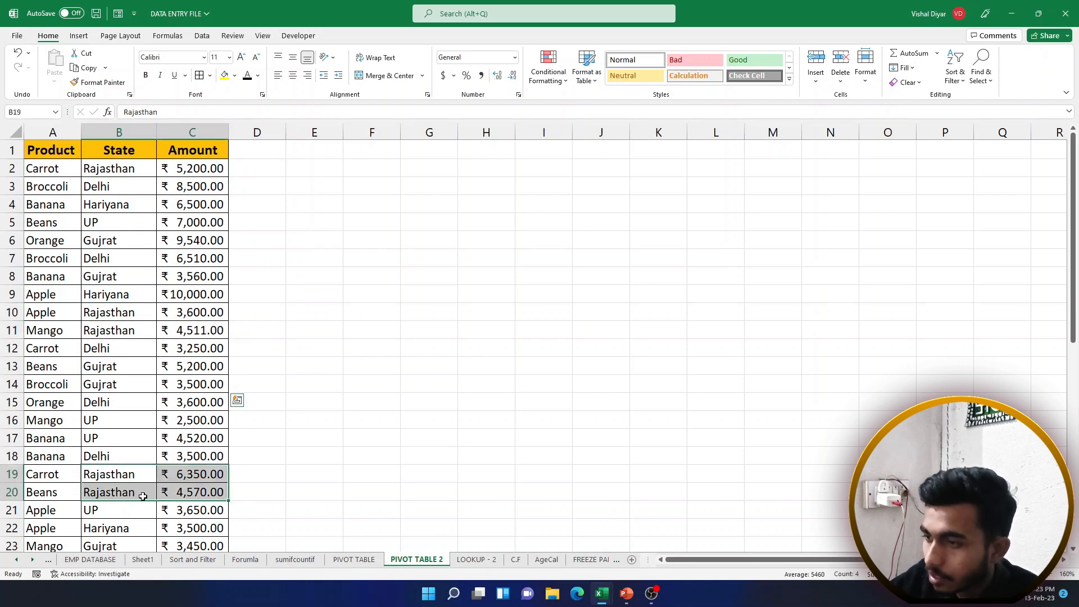
scroll(118, 498, down, 2)
drag(118, 497, 198, 494)
scroll(198, 495, down, 2)
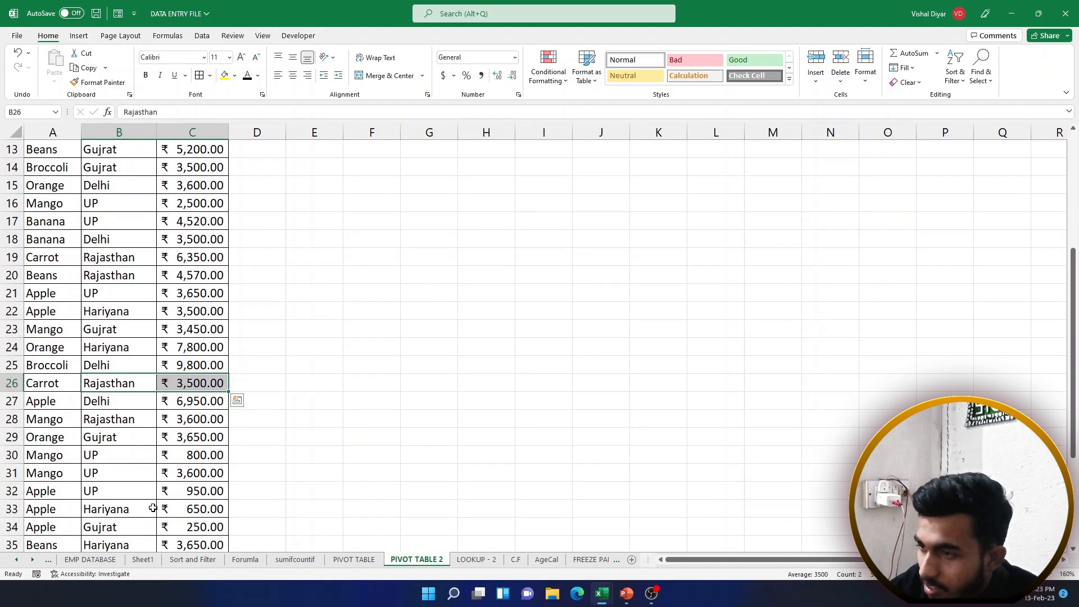
drag(123, 419, 194, 438)
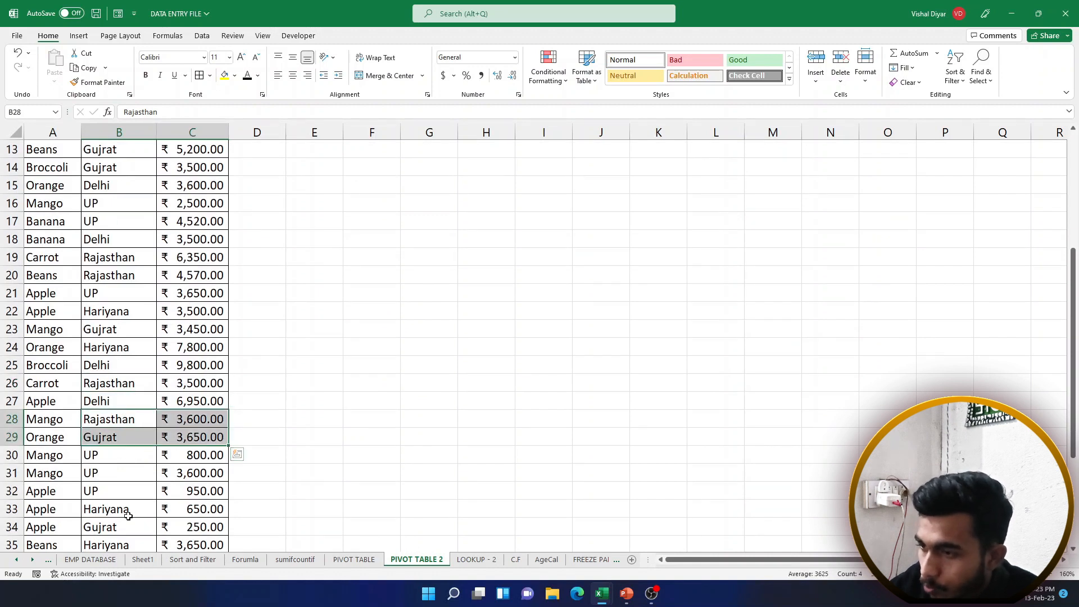
scroll(130, 483, down, 2)
drag(135, 474, 200, 467)
scroll(201, 466, up, 6)
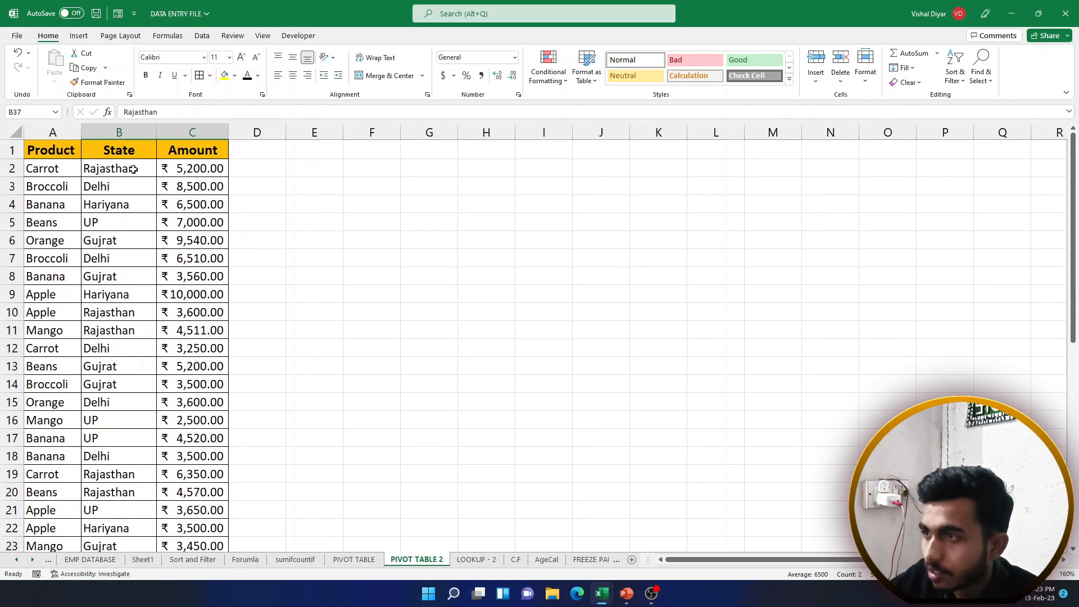
drag(133, 170, 186, 168)
drag(138, 163, 195, 167)
drag(121, 310, 190, 325)
click(189, 324)
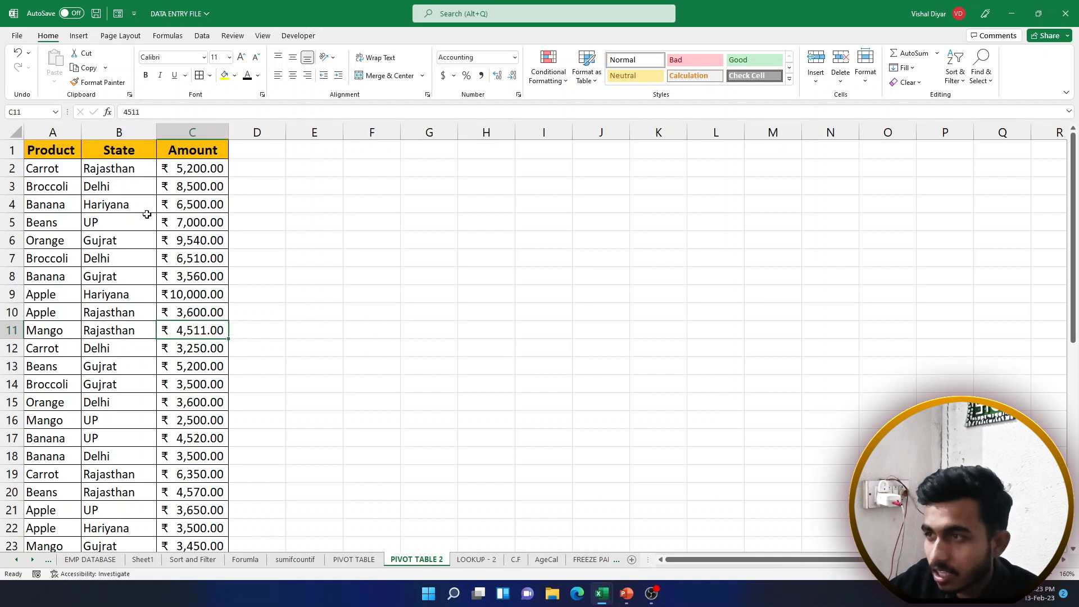
click(119, 175)
drag(119, 174, 197, 170)
click(194, 170)
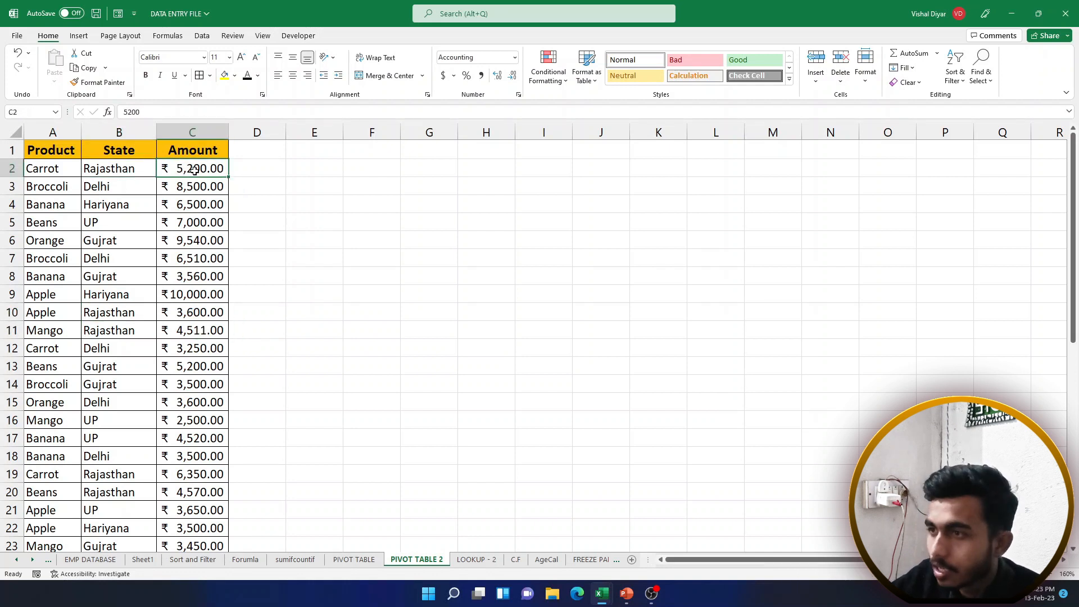
drag(120, 188, 197, 184)
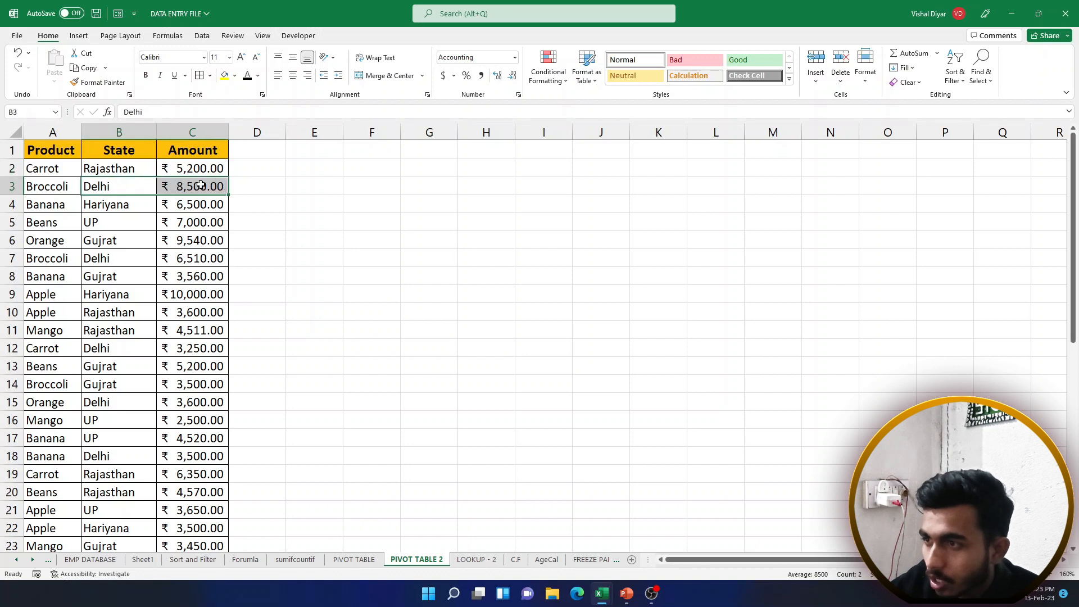
click(114, 250)
click(114, 262)
click(113, 275)
click(113, 289)
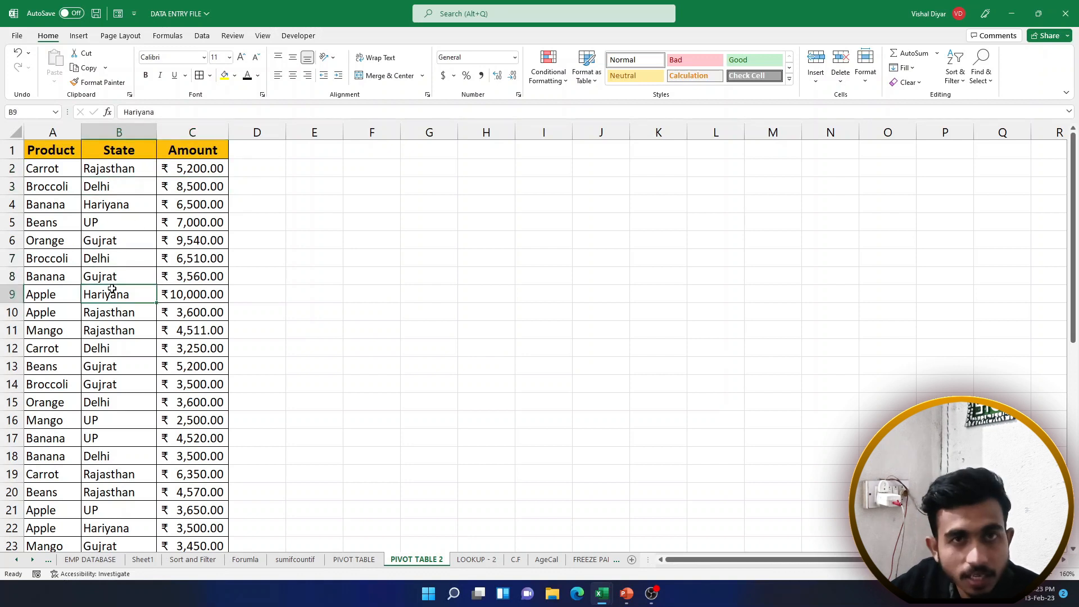
click(119, 259)
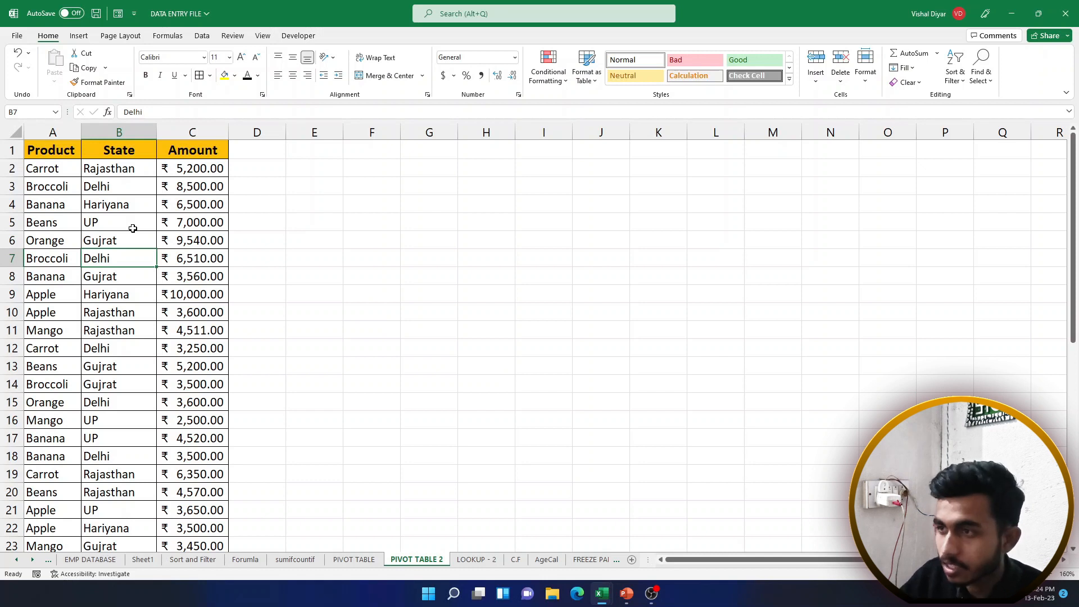
drag(135, 173, 270, 170)
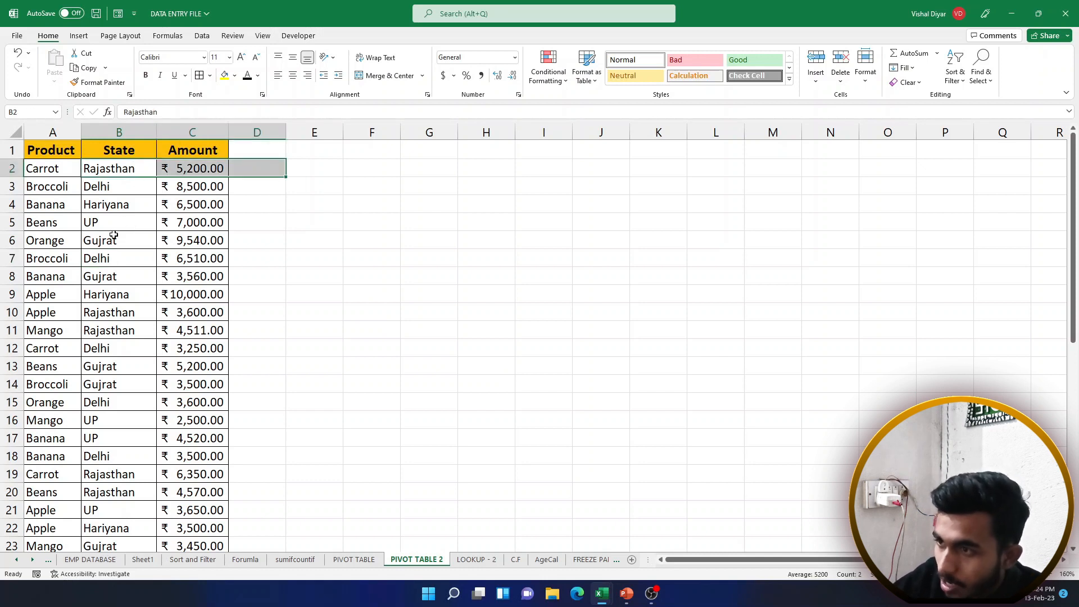
drag(118, 295, 198, 296)
drag(120, 330, 269, 318)
drag(126, 475, 168, 489)
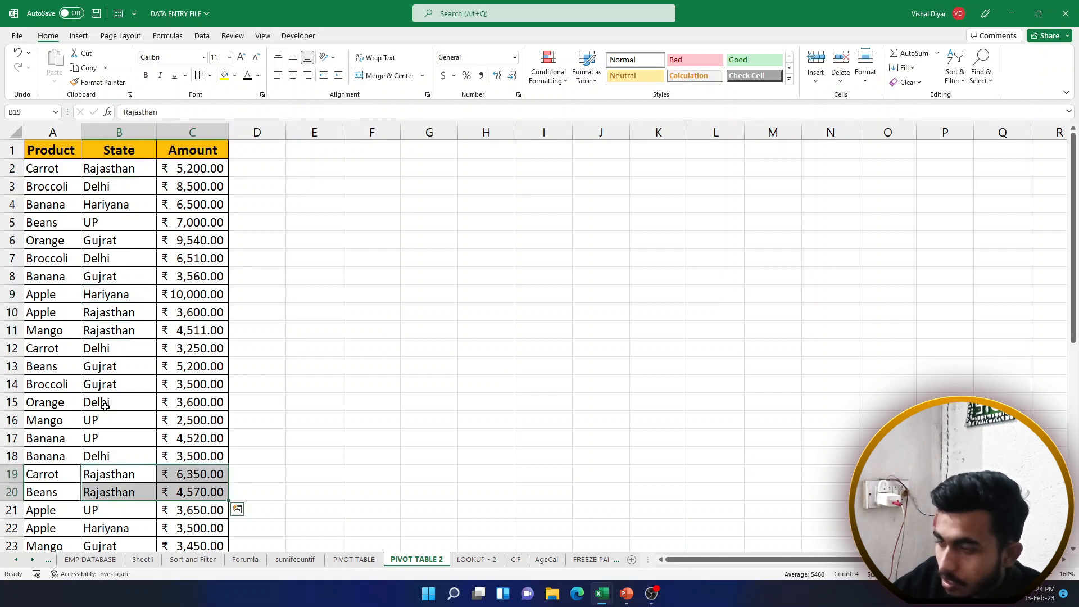
drag(114, 188, 242, 194)
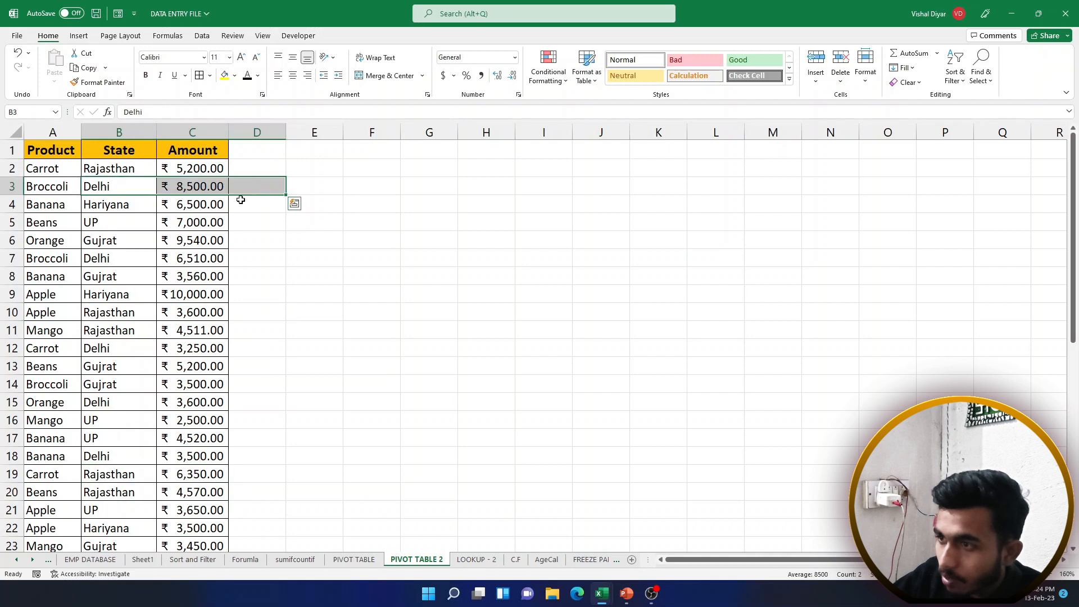
drag(113, 261, 315, 260)
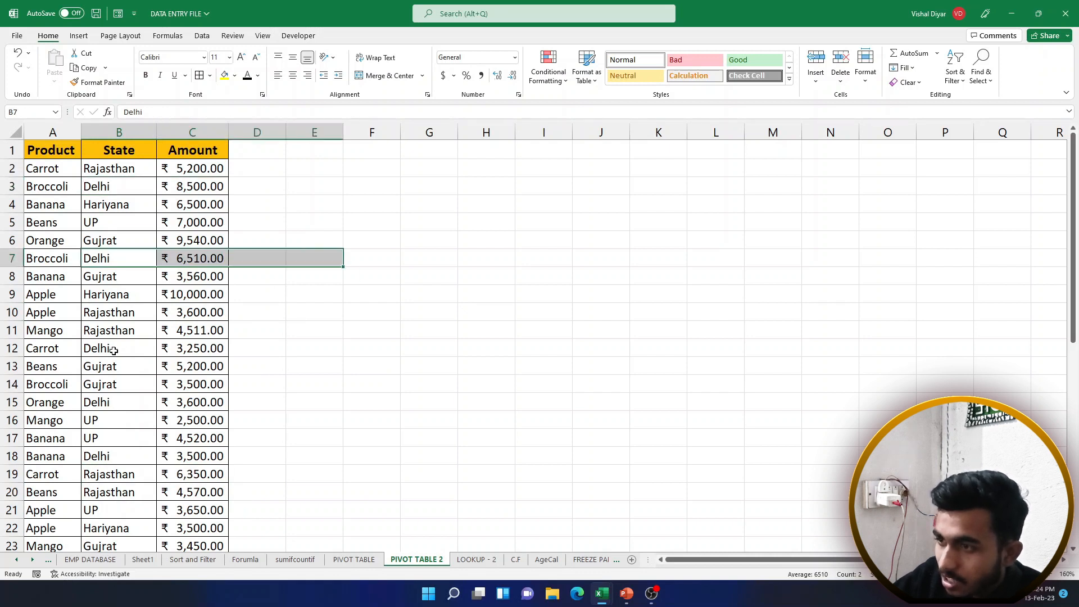
drag(114, 351, 242, 349)
click(131, 382)
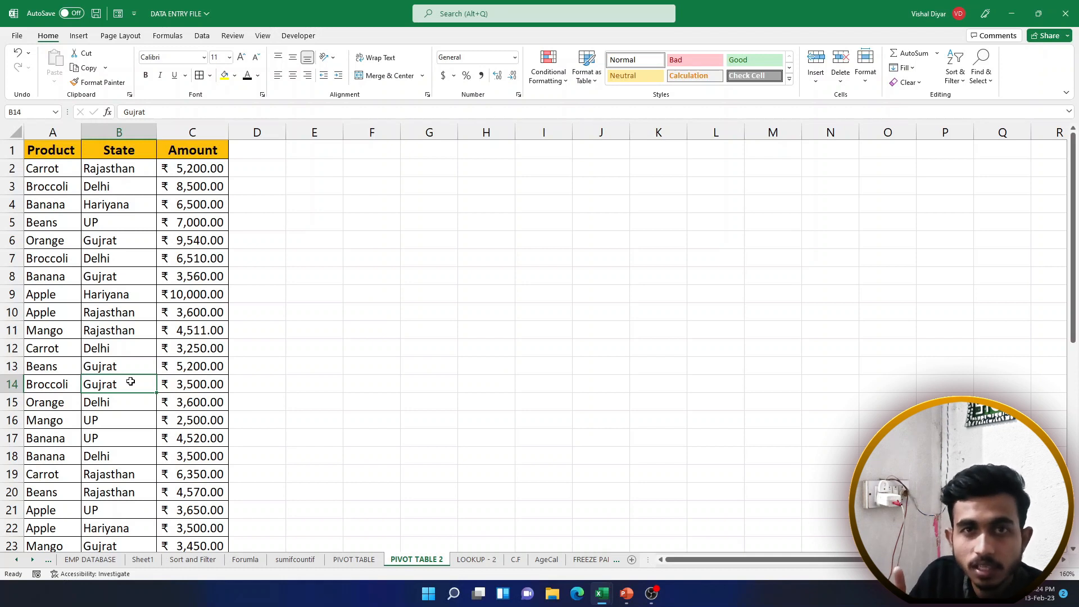
drag(133, 169, 132, 456)
click(129, 171)
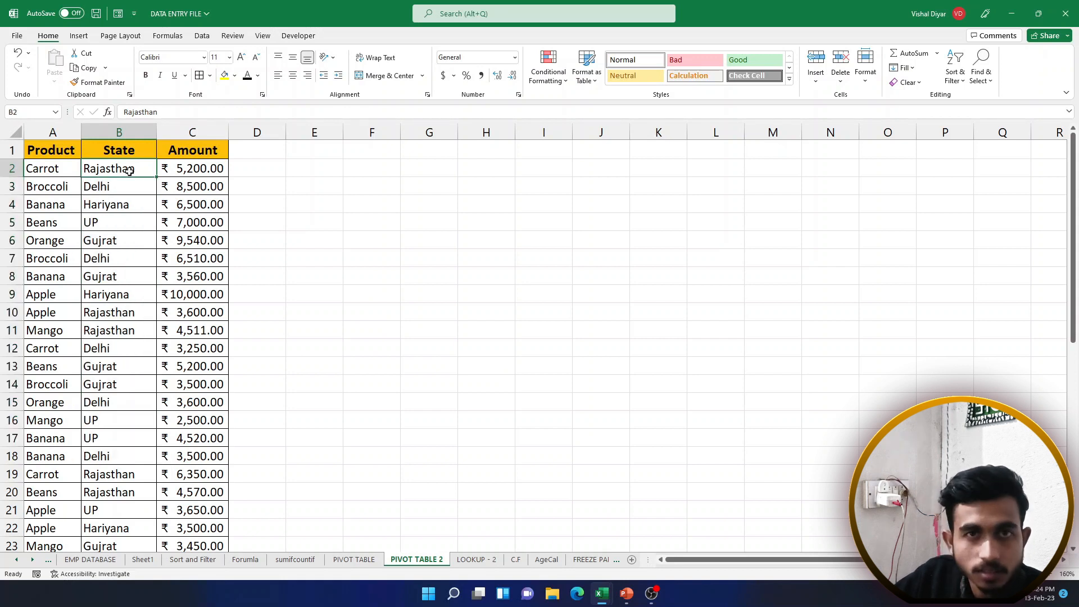
drag(128, 171, 184, 171)
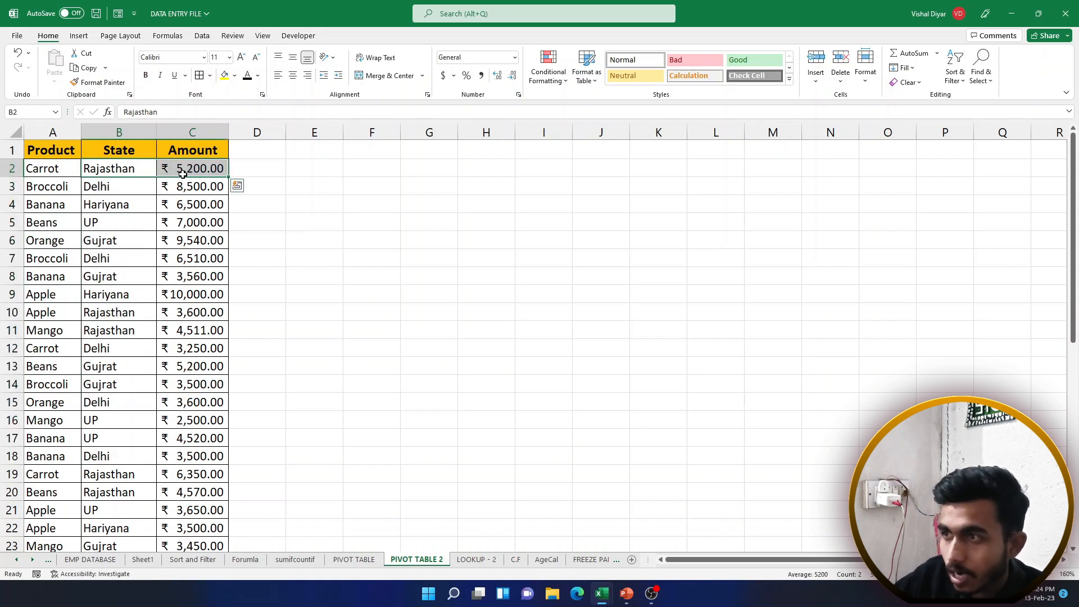
click(142, 184)
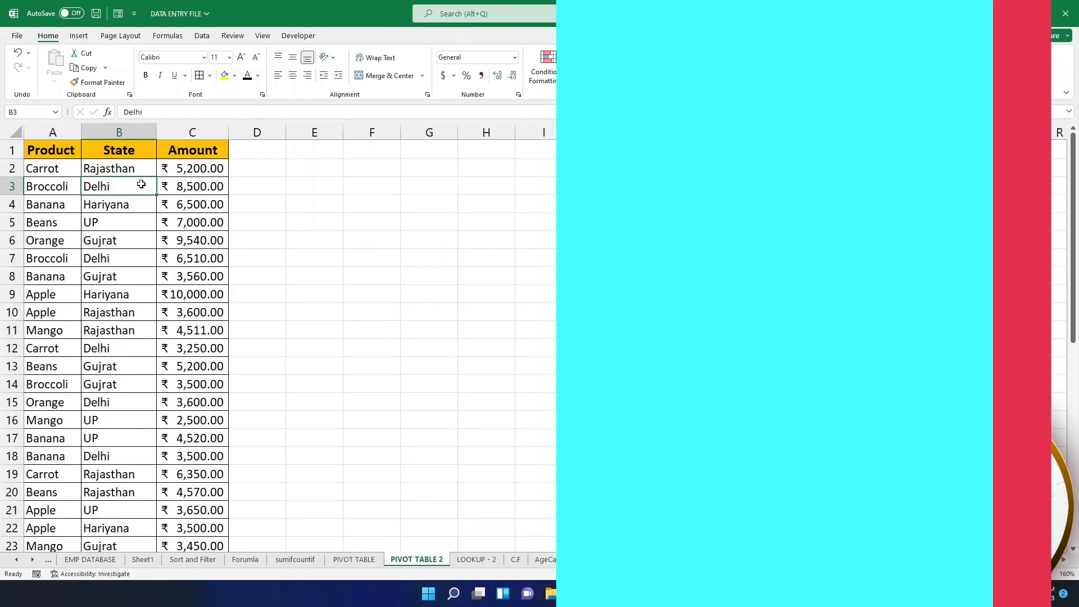
click(126, 219)
mouse_move(52, 149)
mouse_down()
mouse_move(129, 239)
mouse_move(214, 368)
mouse_up()
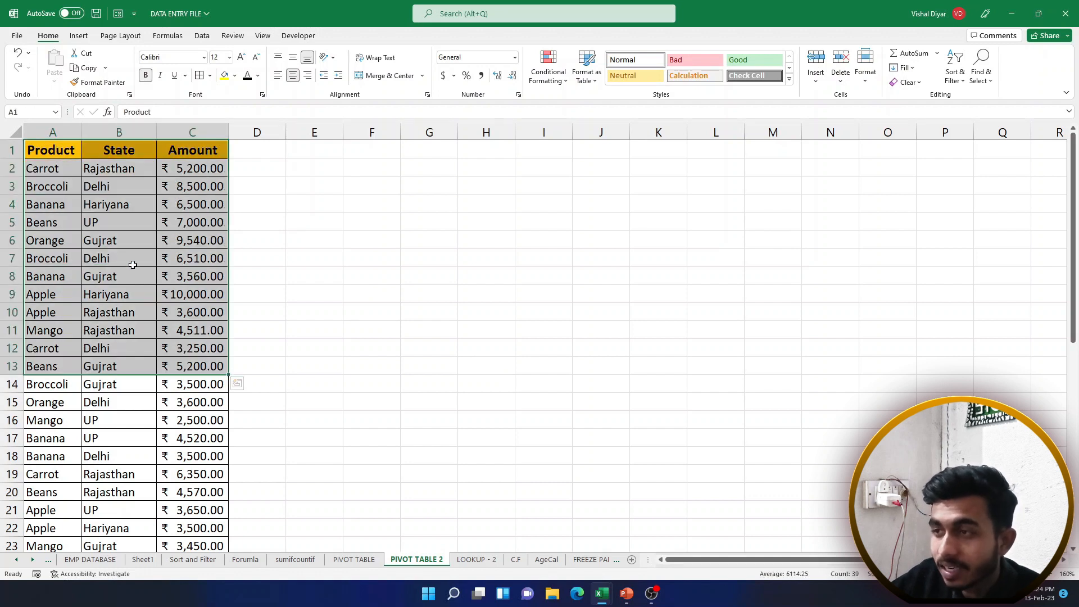
click(132, 264)
scroll(133, 264, down, 4)
click(134, 263)
scroll(133, 258, up, 4)
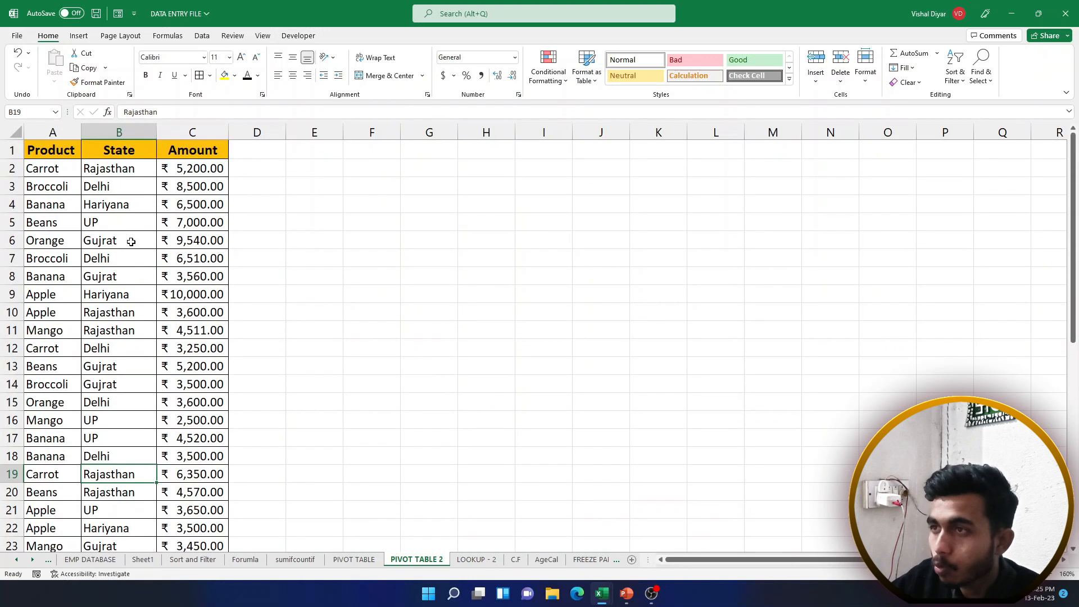
Create a PivotTable from the sales list range on a new sheet
click(79, 37)
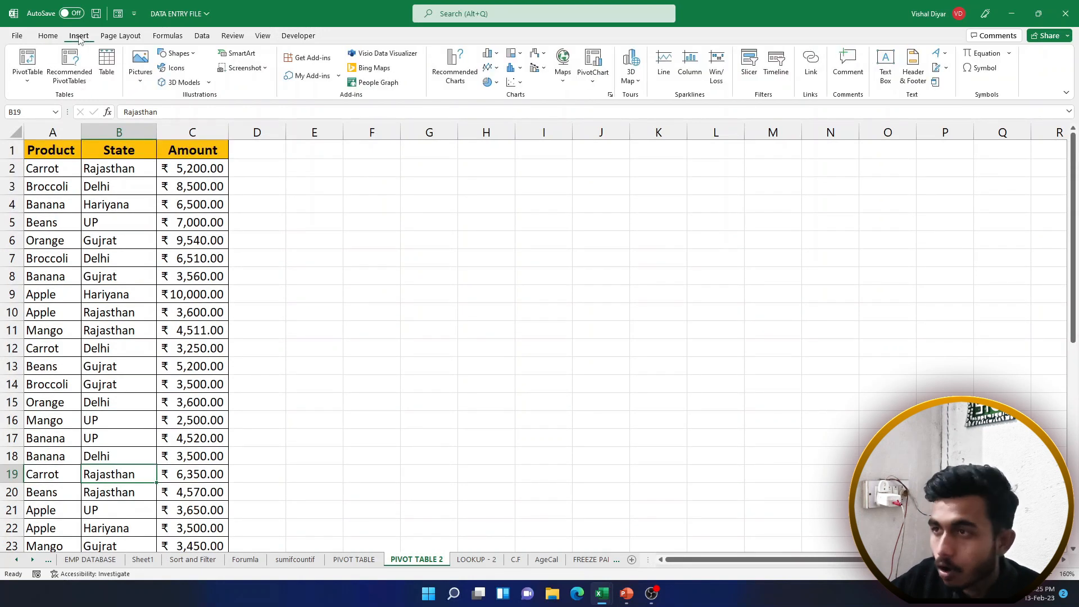
click(28, 82)
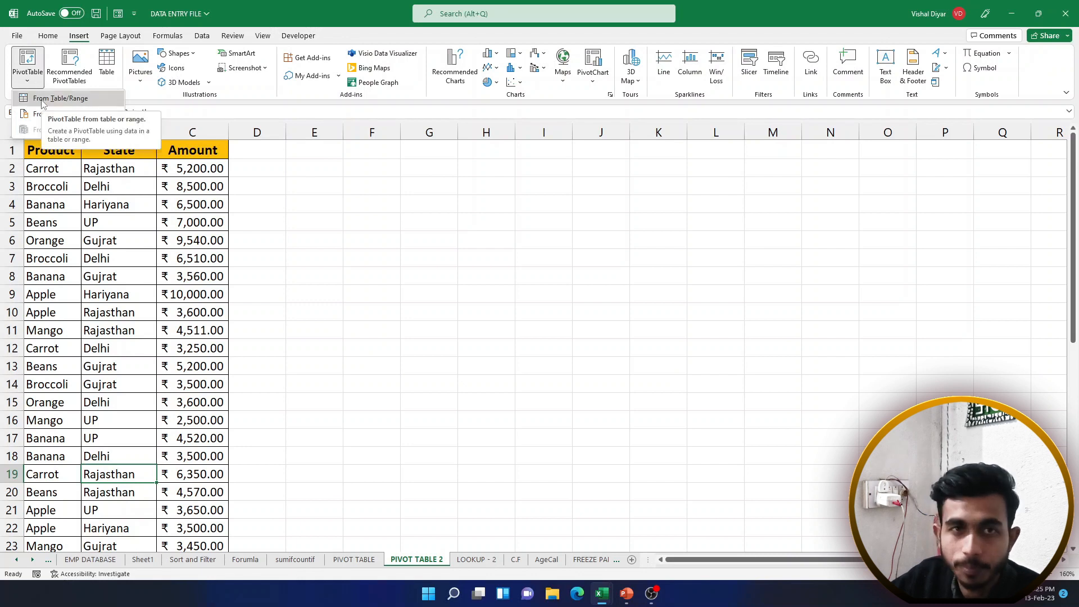
click(43, 99)
click(657, 306)
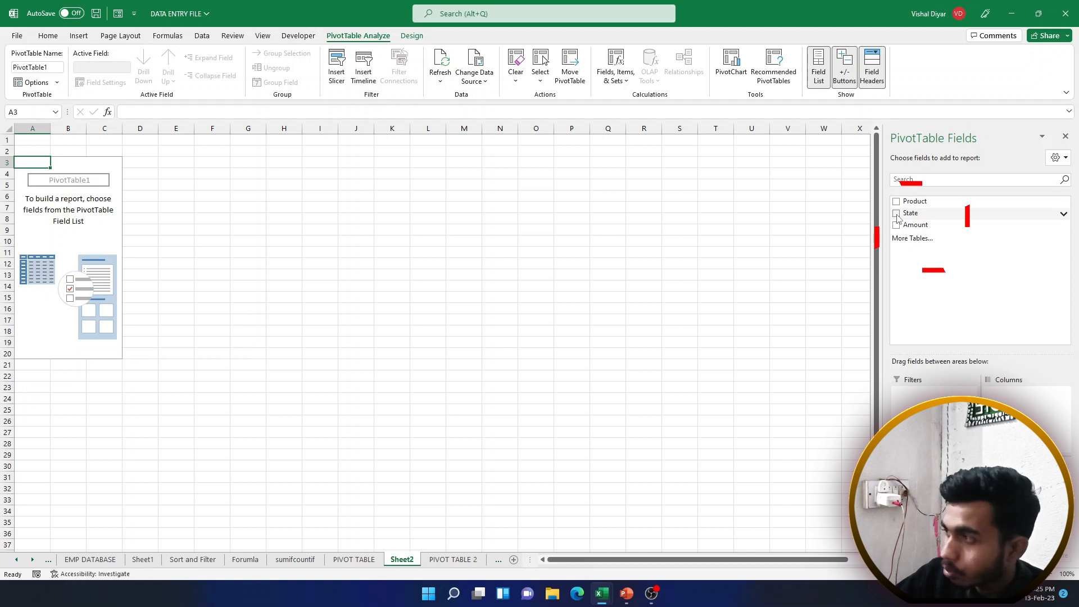
Add State as pivot rows with summed Amount, showing Delhi at 49930
click(896, 214)
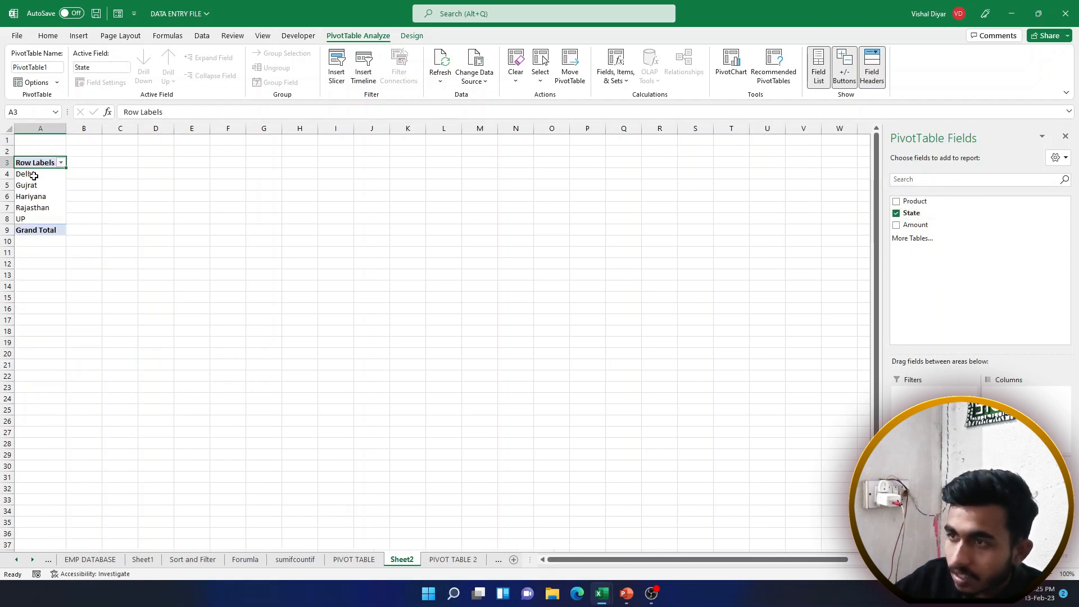
drag(33, 176, 33, 220)
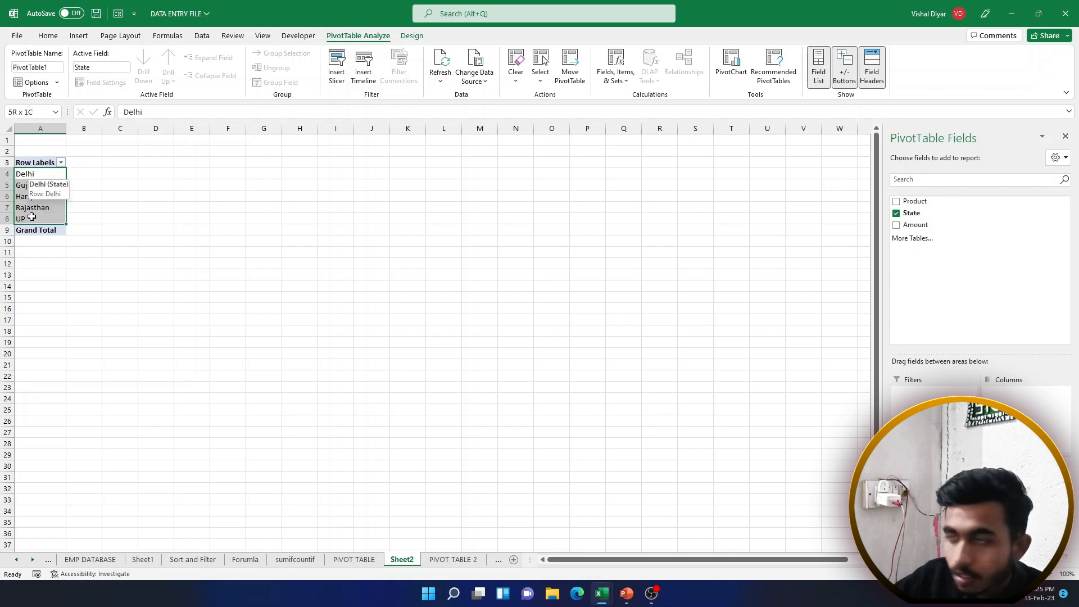
drag(42, 179, 41, 195)
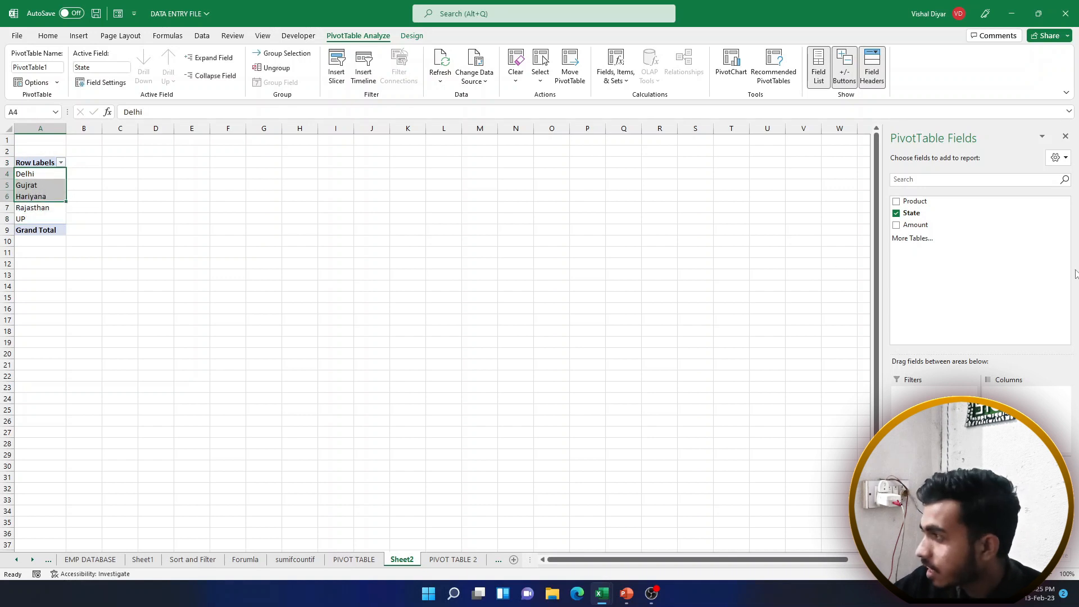
click(897, 226)
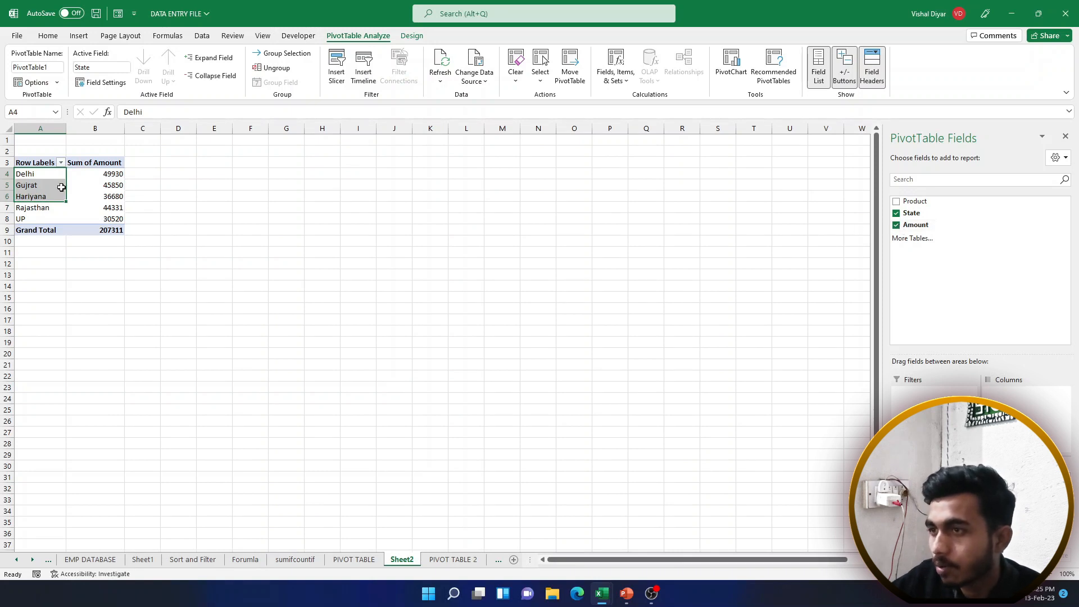
drag(42, 176, 87, 195)
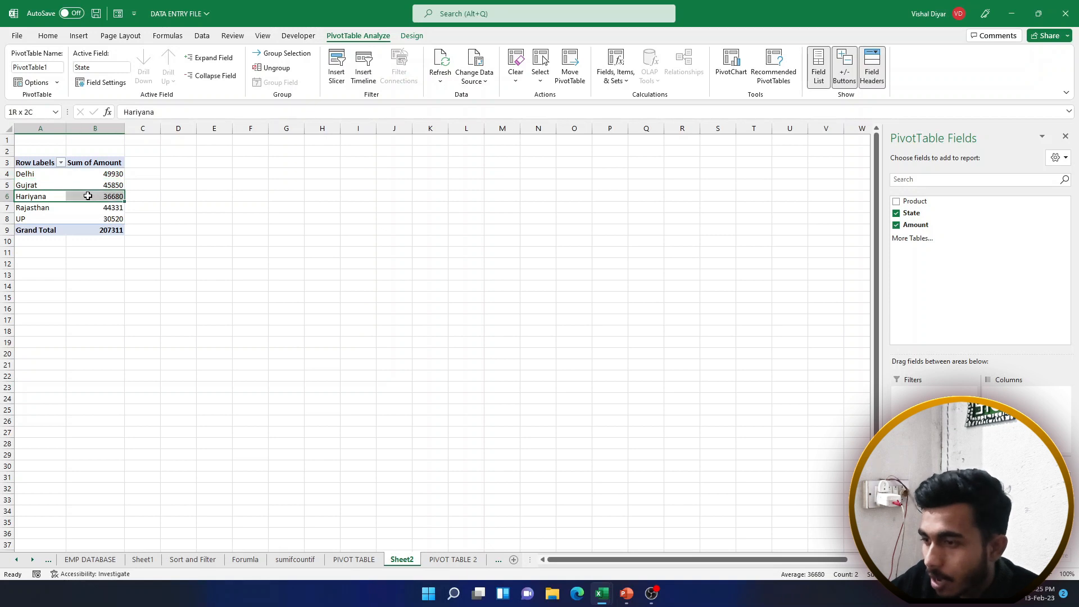
Compare the PIVOT TABLE 2 source records with state totals like Hariyana 36680
click(434, 562)
drag(63, 164, 286, 448)
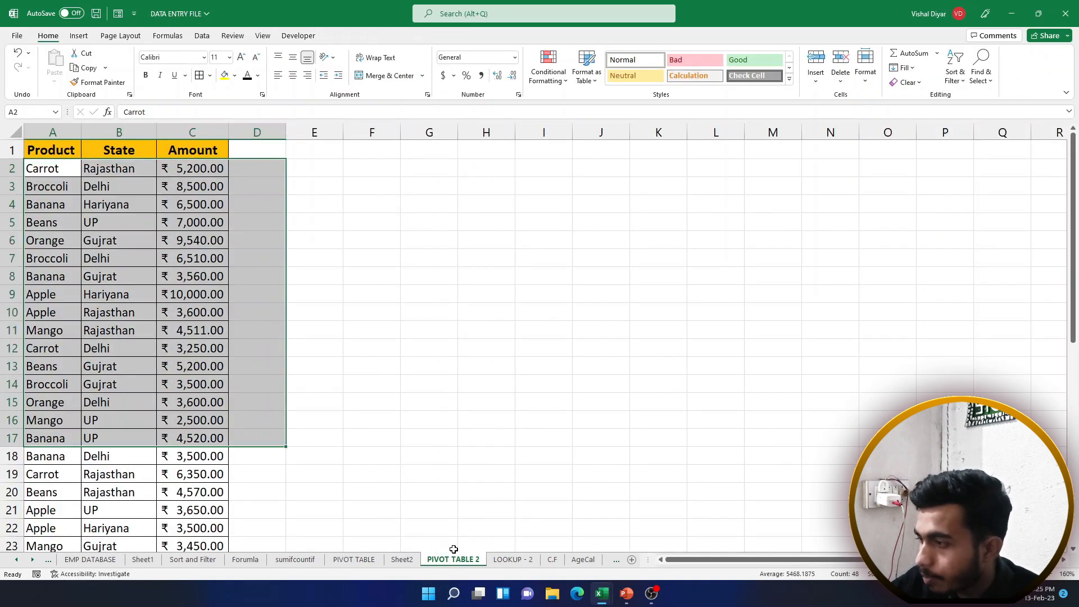
click(402, 560)
drag(33, 175, 94, 218)
click(99, 195)
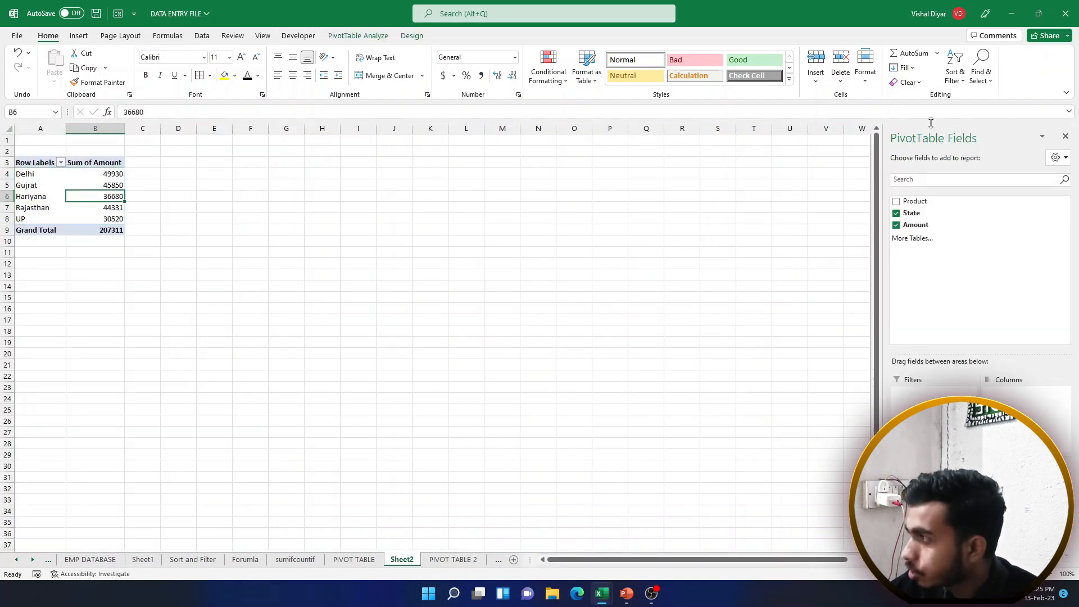
click(37, 175)
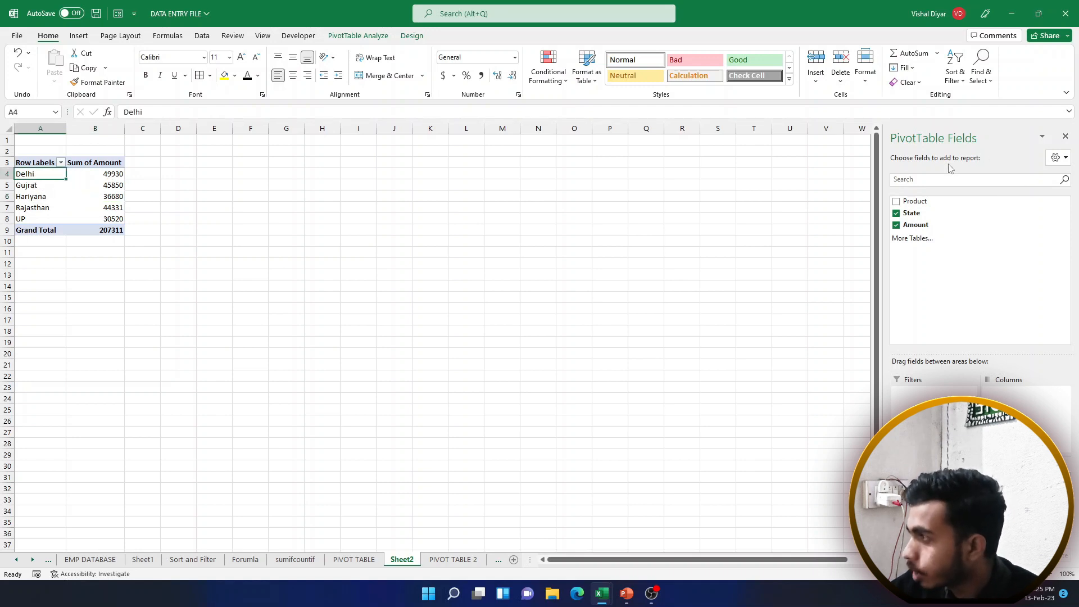
Nest Product under each state (e.g. Gujrat Beans 8840), then remove Amount and State
click(897, 202)
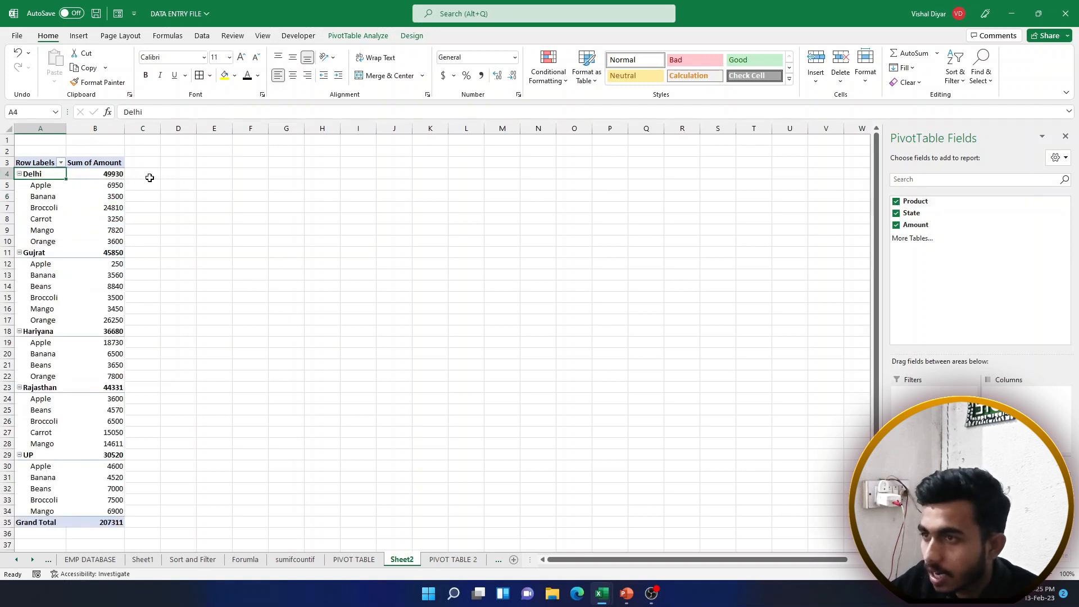
drag(46, 175, 115, 185)
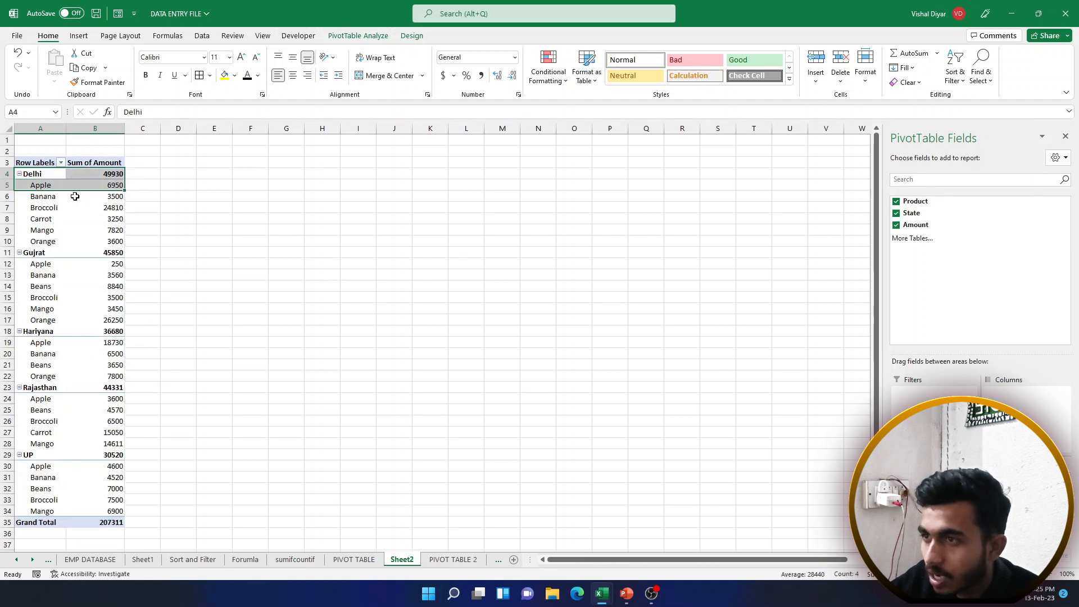
click(57, 197)
drag(58, 211, 97, 209)
scroll(93, 228, down, 3)
scroll(93, 231, up, 3)
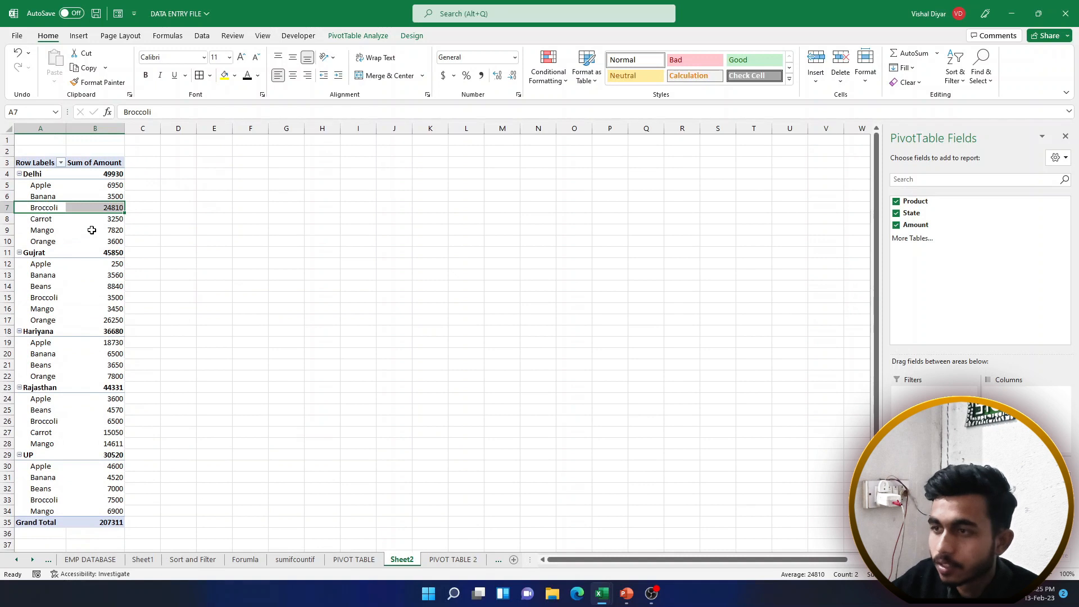
drag(58, 256, 88, 321)
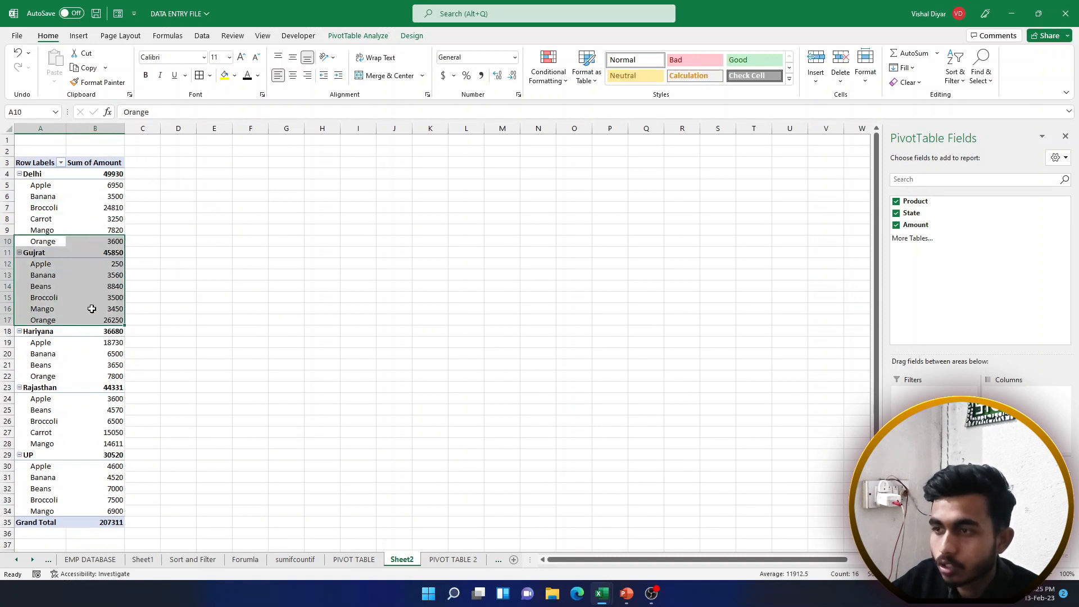
click(82, 283)
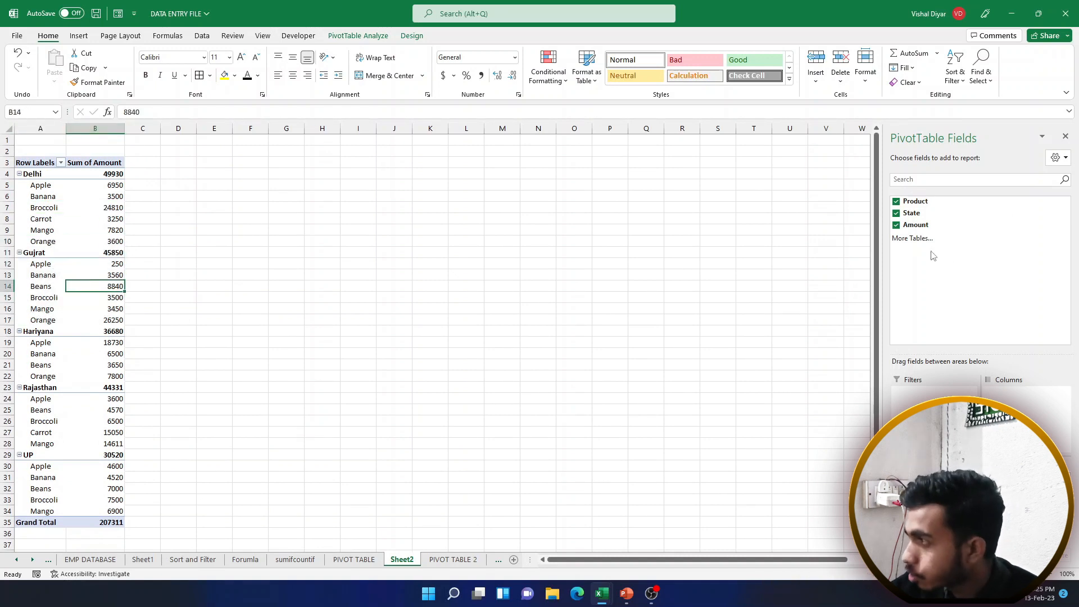
click(897, 226)
click(897, 213)
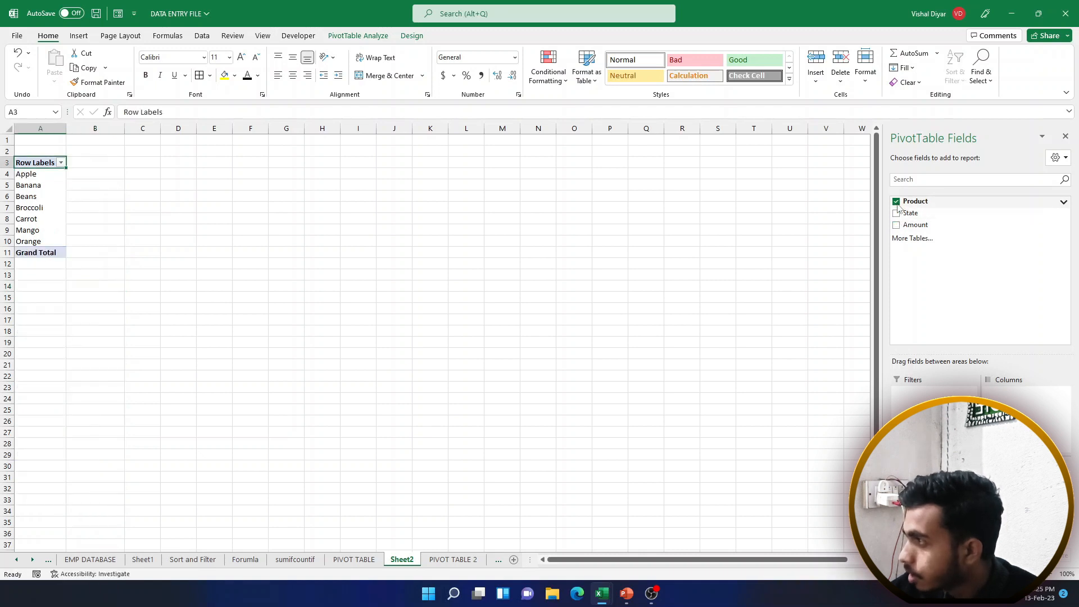
Remove Product from the pivot and review product and state records on PIVOT TABLE 2
click(897, 202)
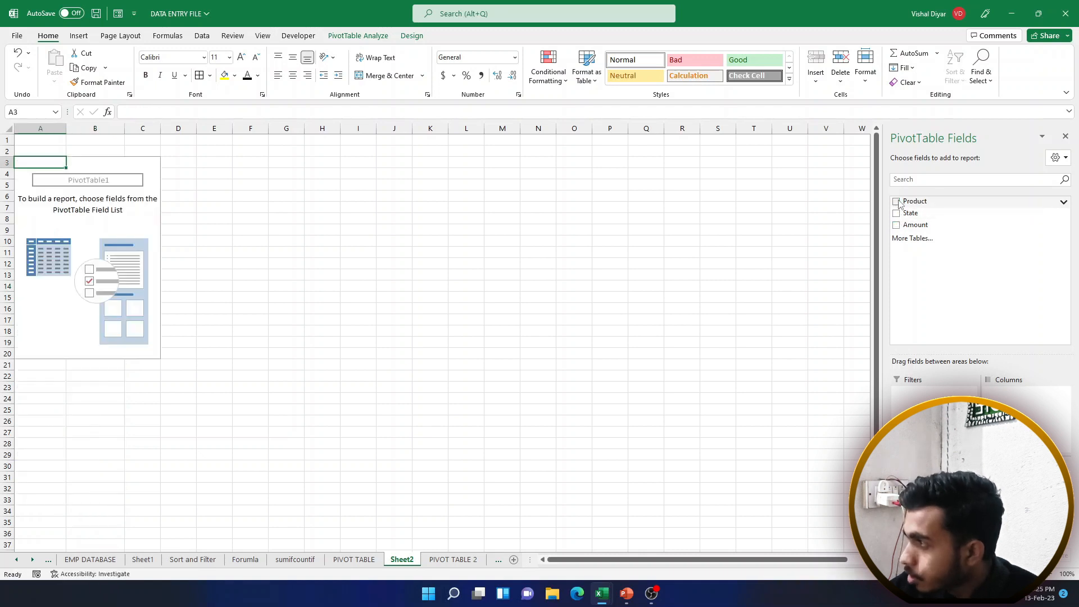
click(447, 560)
drag(64, 170, 99, 172)
drag(56, 226, 104, 205)
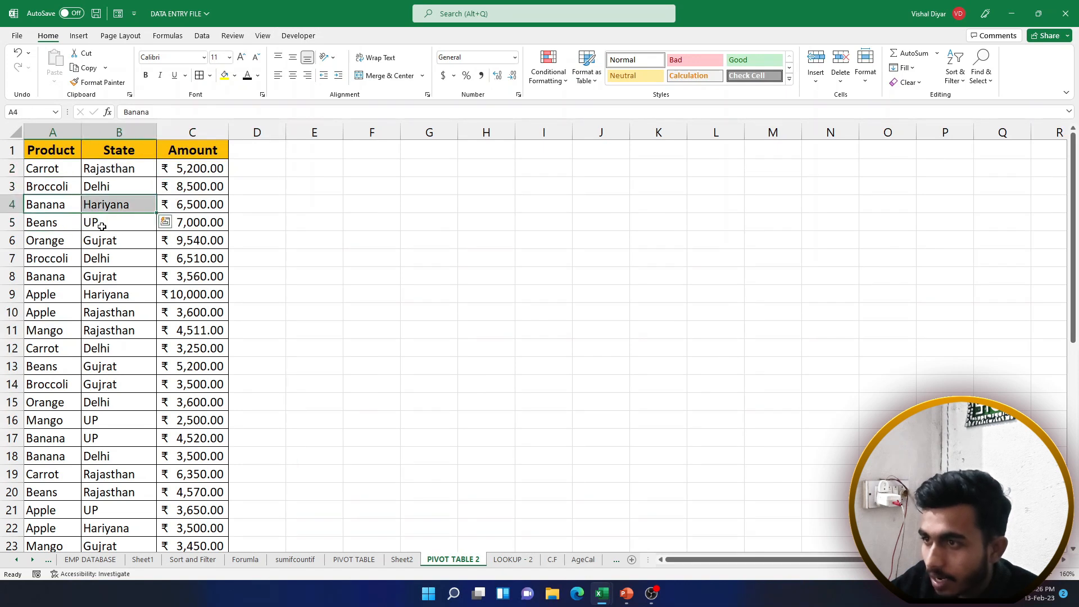
drag(65, 277, 90, 278)
click(66, 346)
click(59, 380)
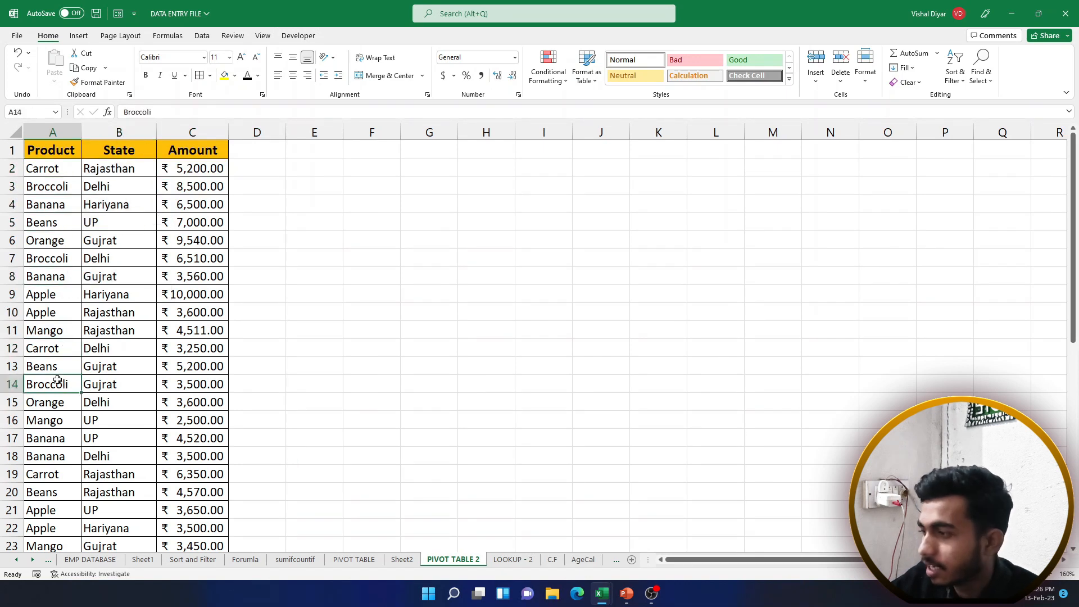
Back on Sheet2, add Product as rows with summed Amount values
click(505, 559)
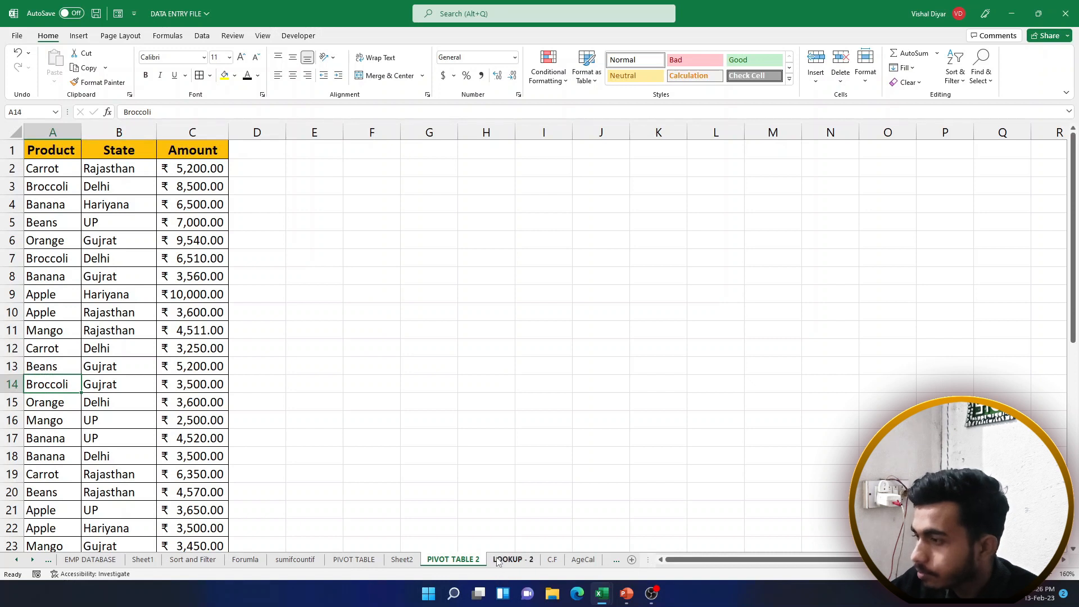
click(449, 560)
click(409, 561)
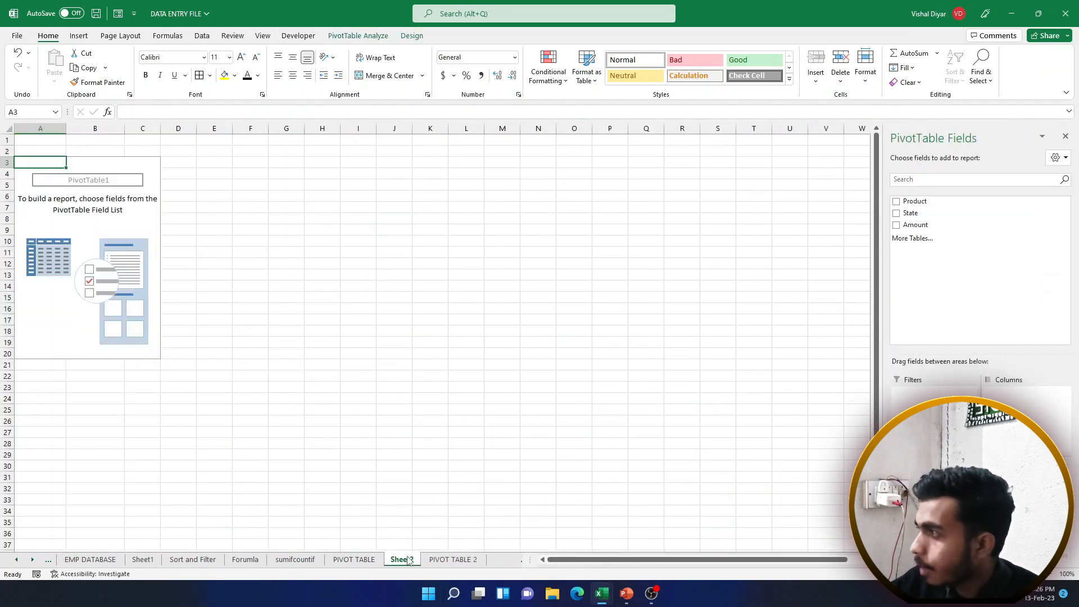
click(896, 201)
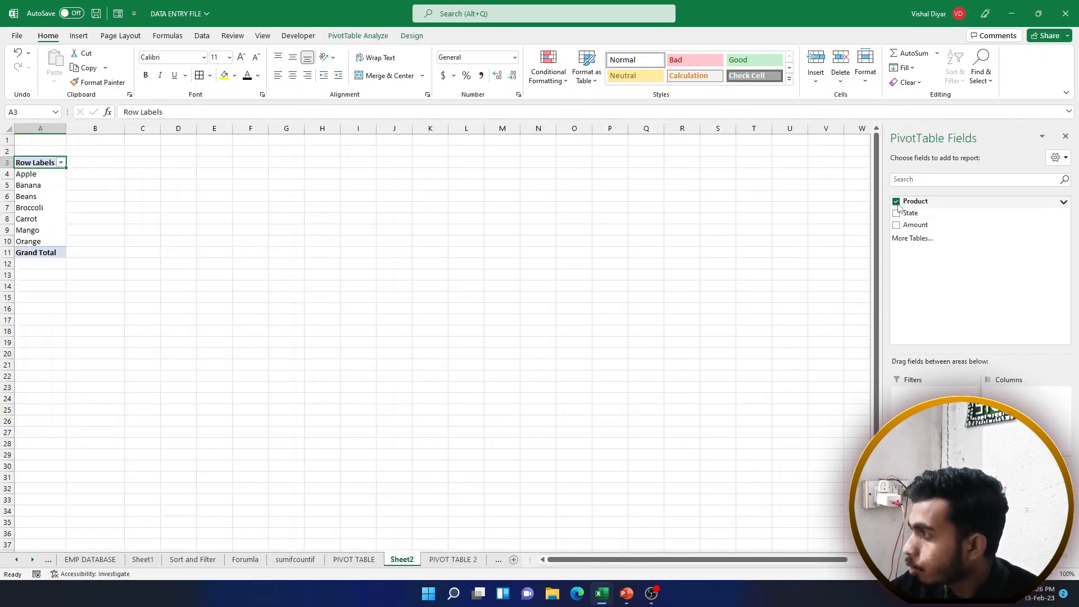
click(896, 224)
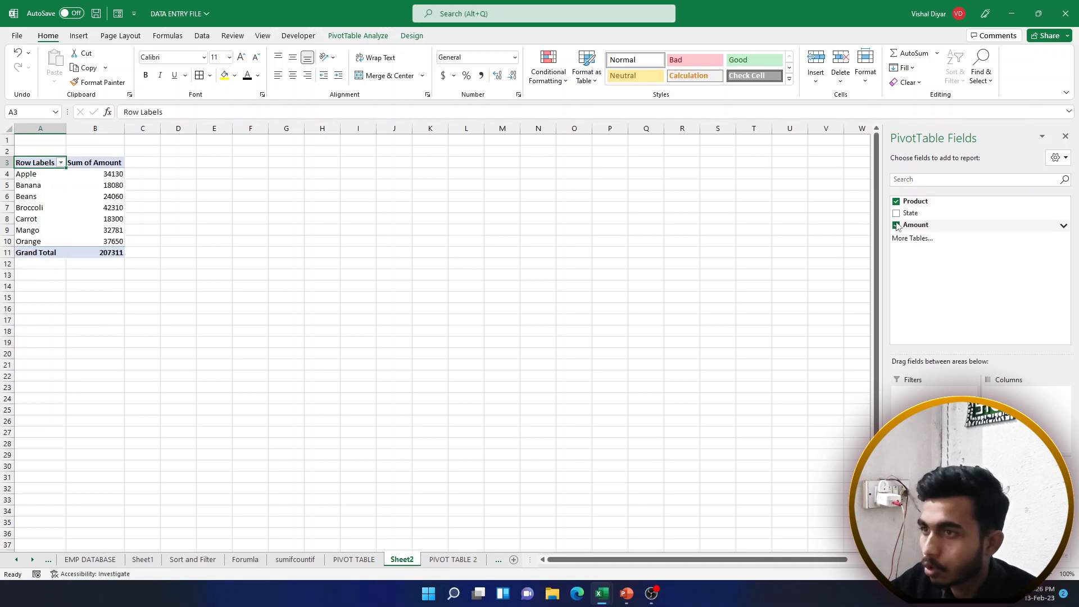
Review the product totals Apple through Mango, including Broccoli's 42310
click(18, 176)
click(19, 186)
drag(46, 198, 109, 208)
click(53, 225)
click(61, 214)
click(98, 206)
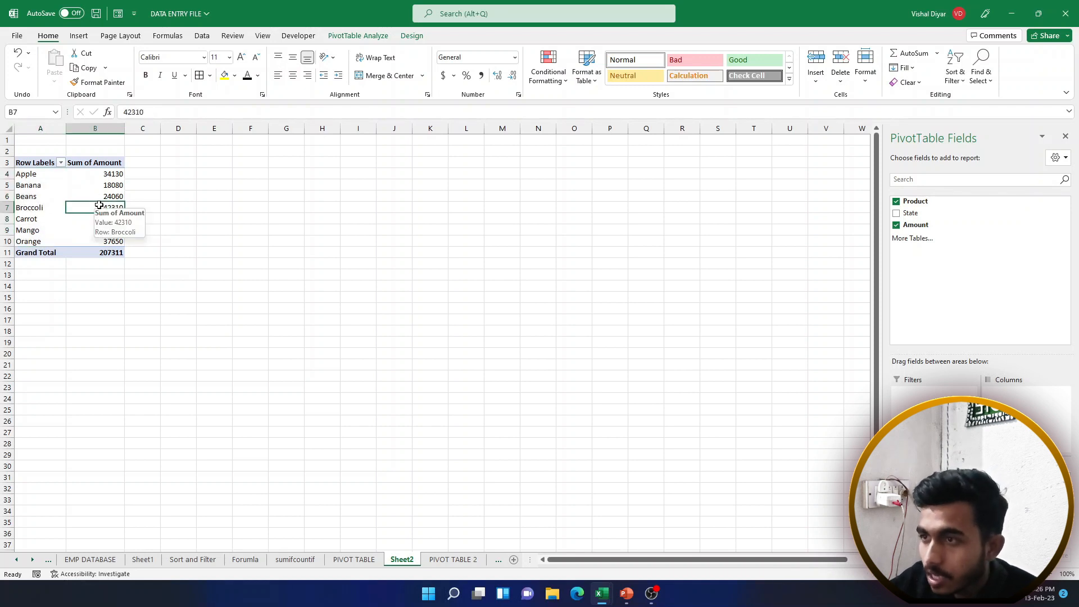
drag(44, 174, 95, 230)
click(103, 206)
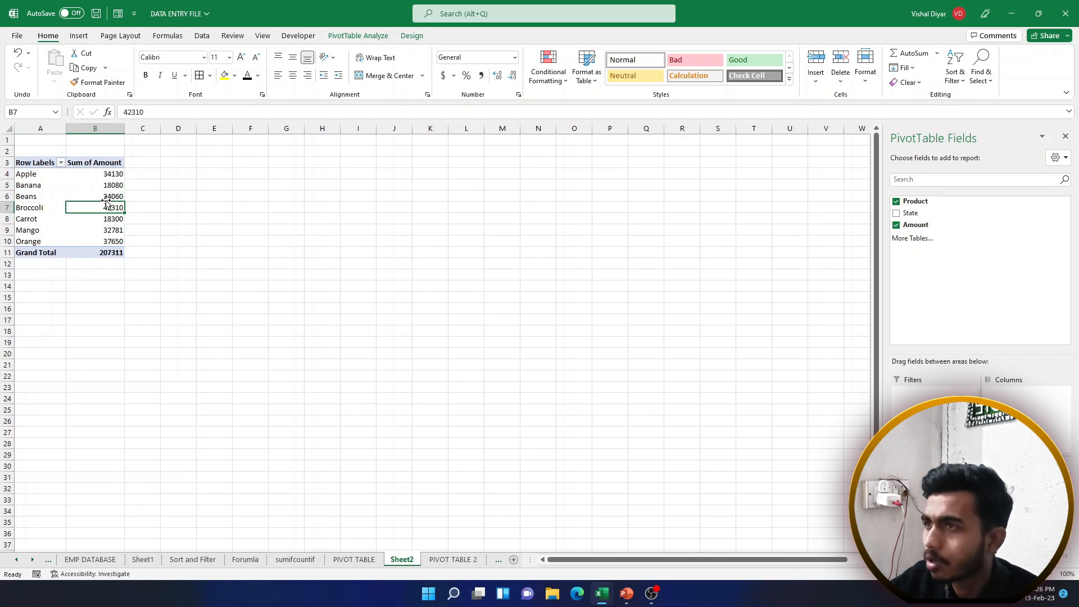
click(79, 36)
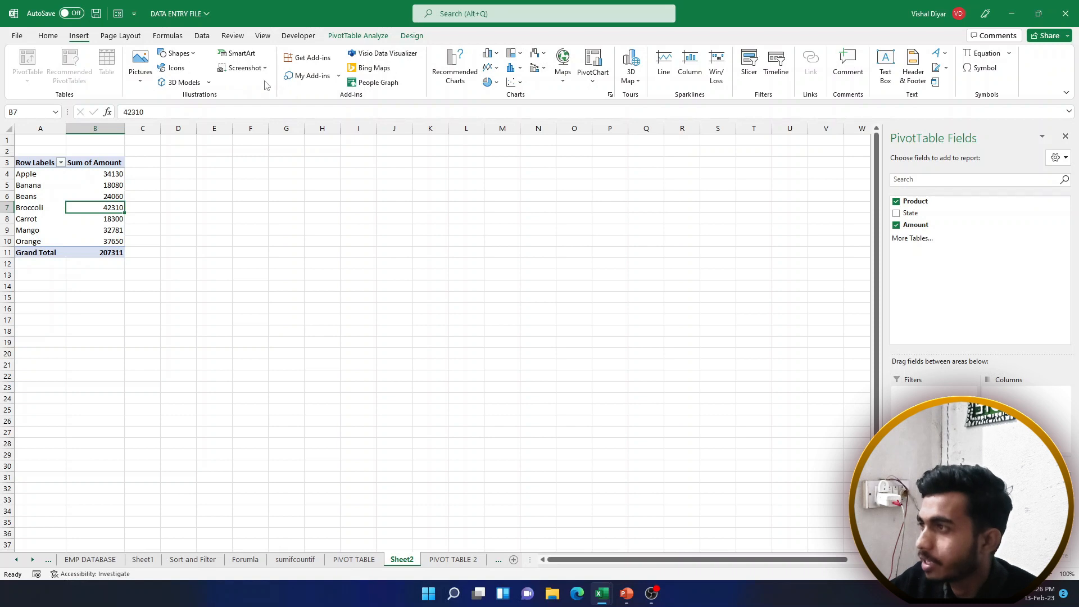
click(495, 54)
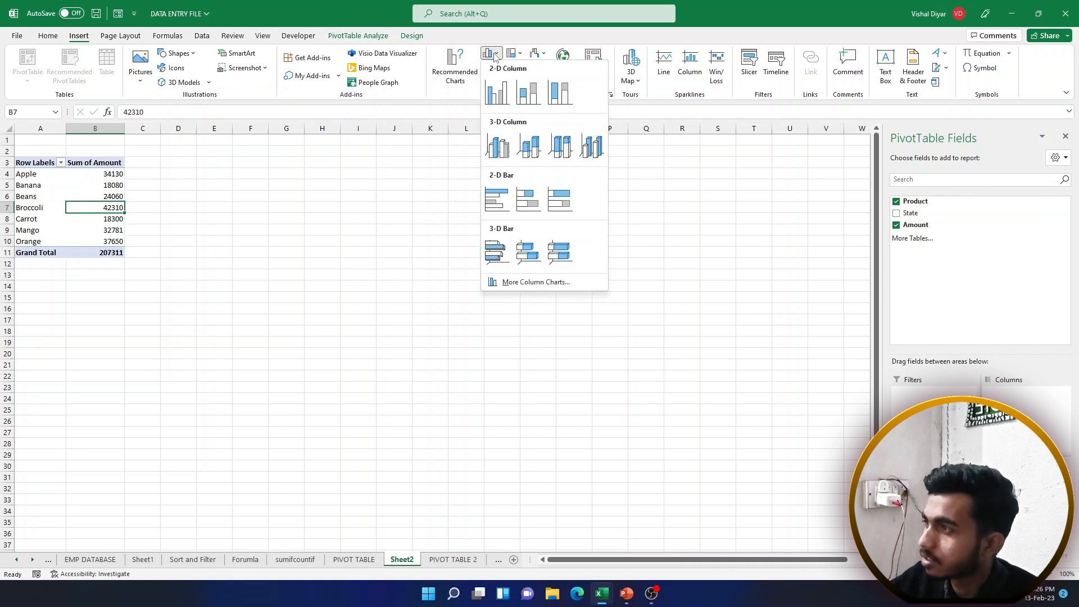
click(501, 94)
drag(410, 264, 303, 160)
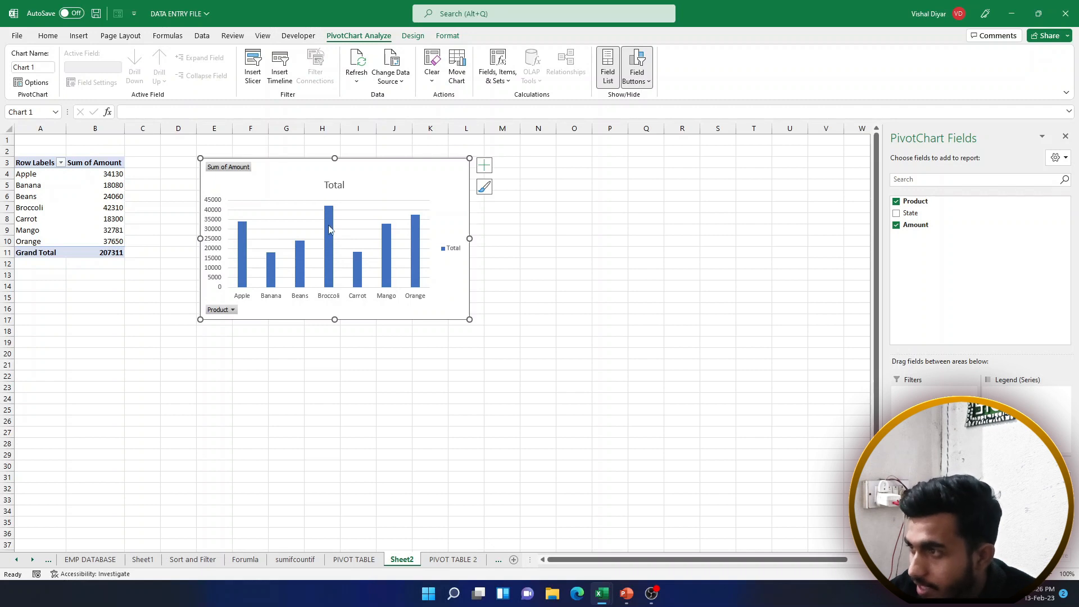
mouse_move(331, 209)
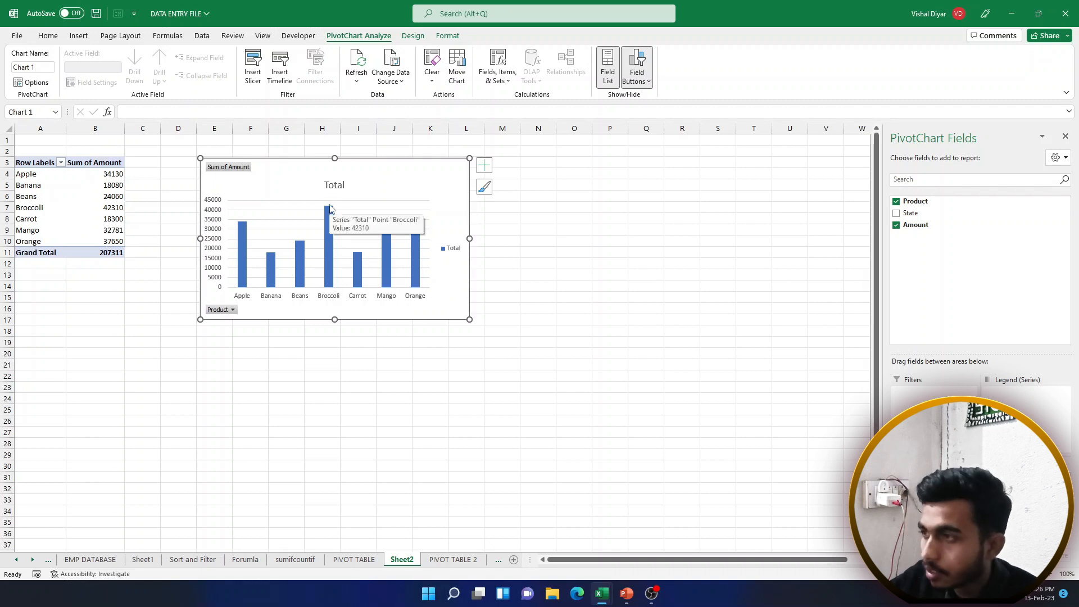
key(Delete)
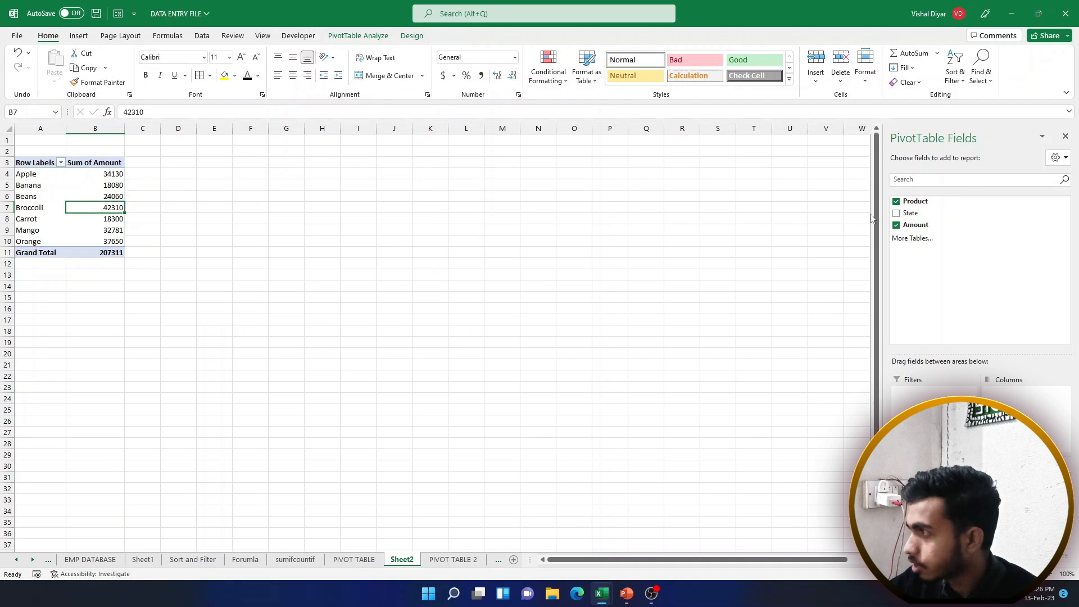
Rebuild the pivot to sum Amount by State, e.g. Hariyana 36680
click(896, 201)
click(897, 226)
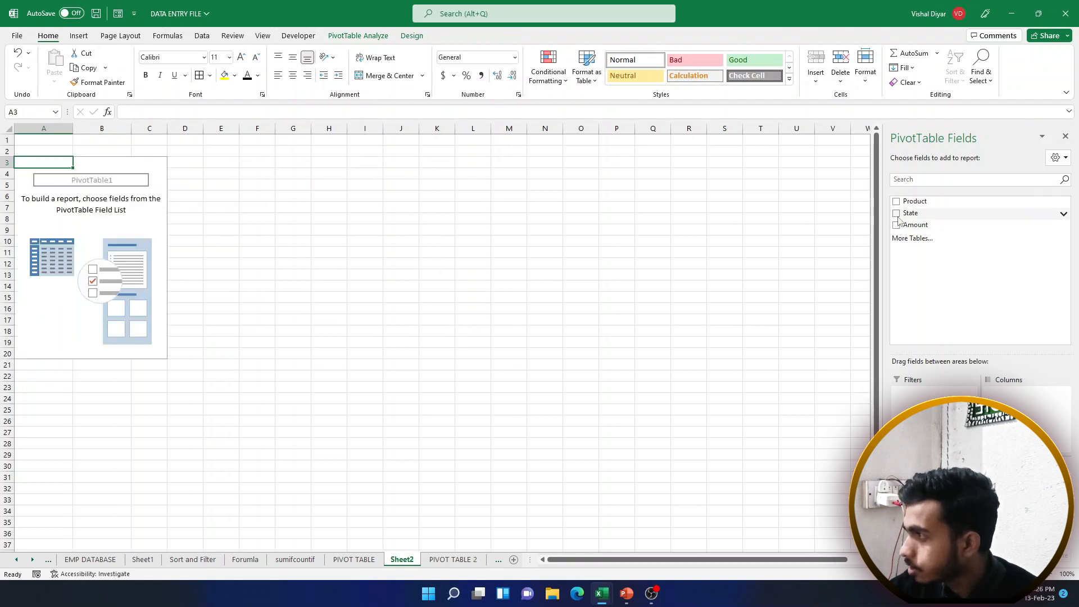
click(896, 213)
click(896, 225)
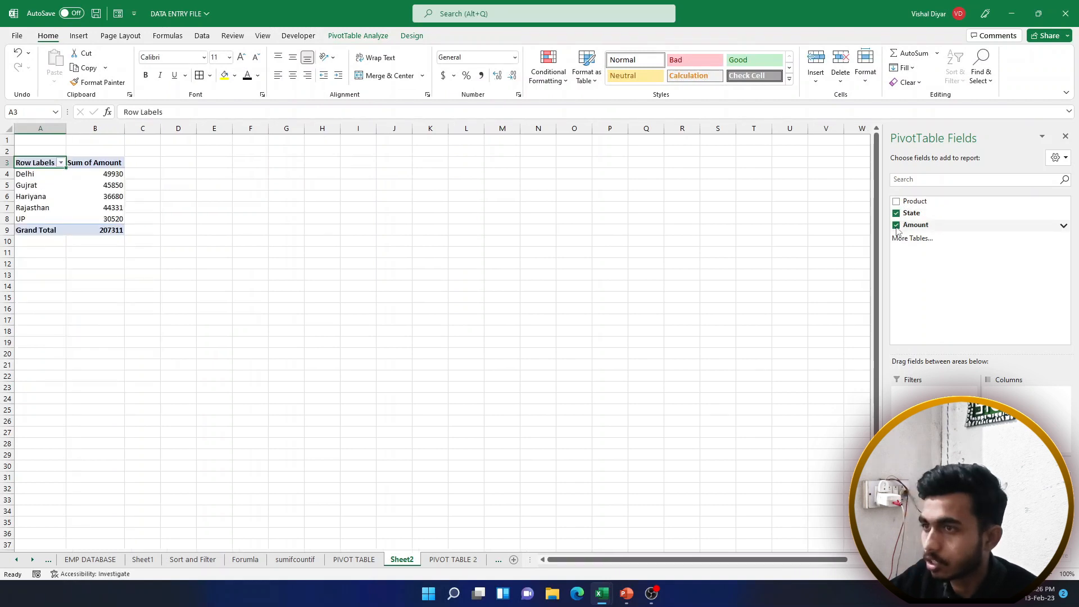
click(98, 197)
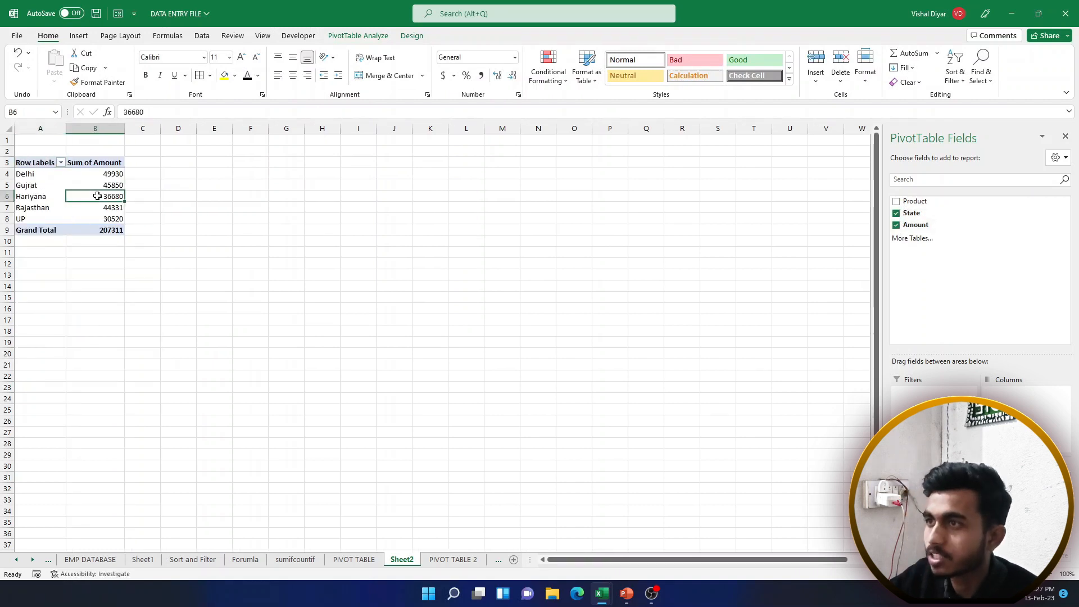
Insert a clustered column PivotChart of state totals and place it beside the pivot
click(77, 36)
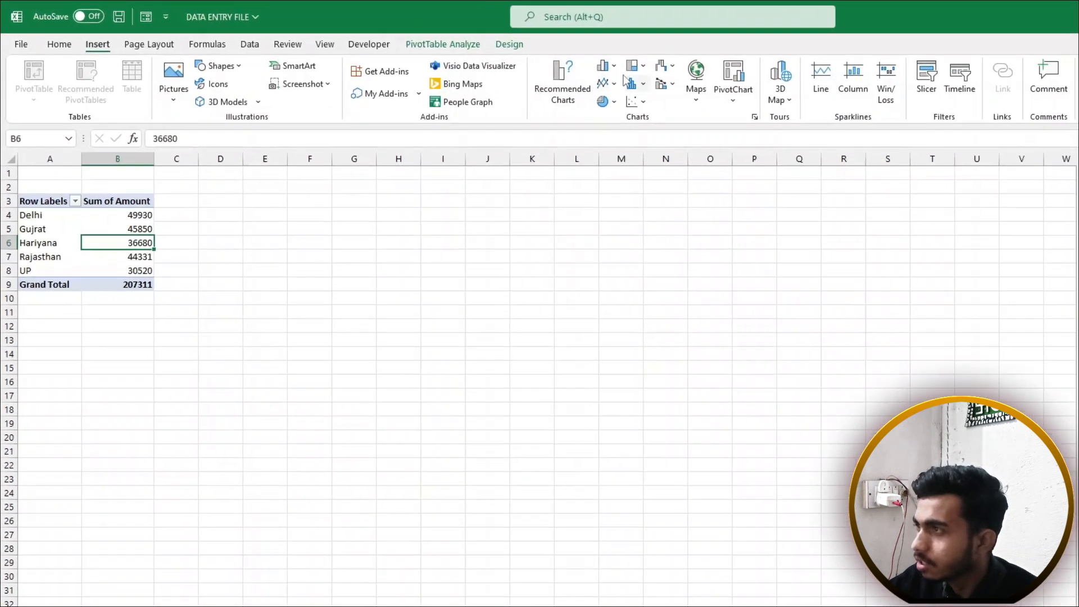
click(495, 54)
click(643, 119)
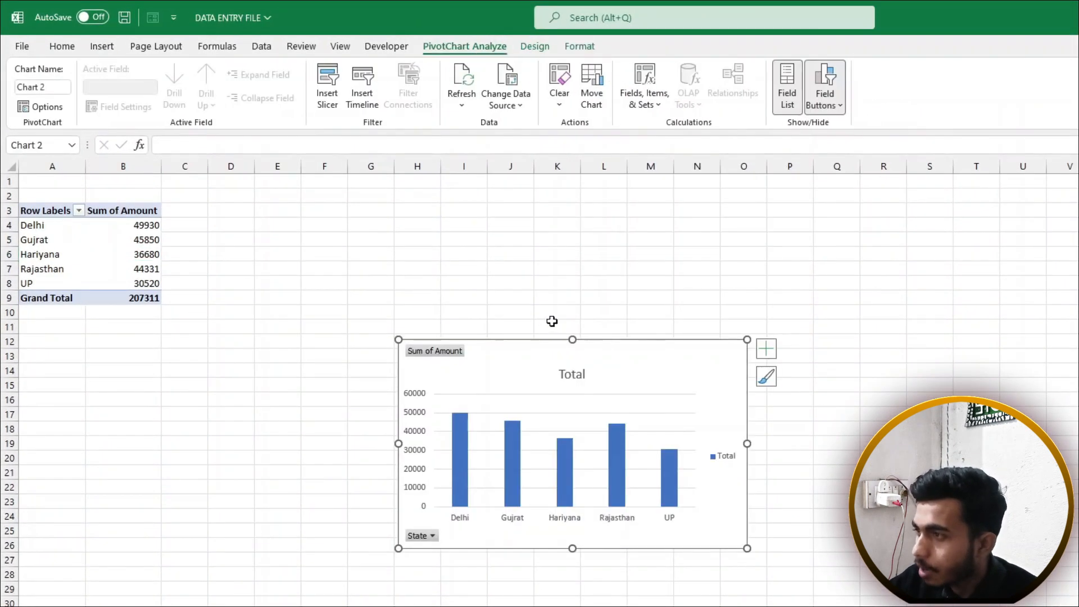
drag(525, 339, 413, 194)
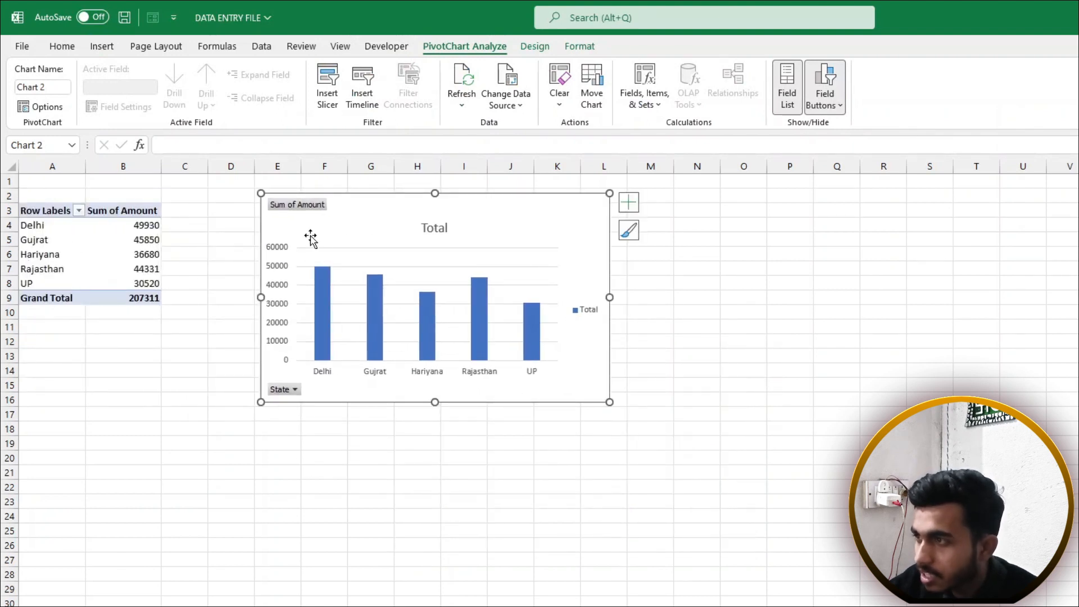
Select the whole column PivotChart and delete it
click(323, 273)
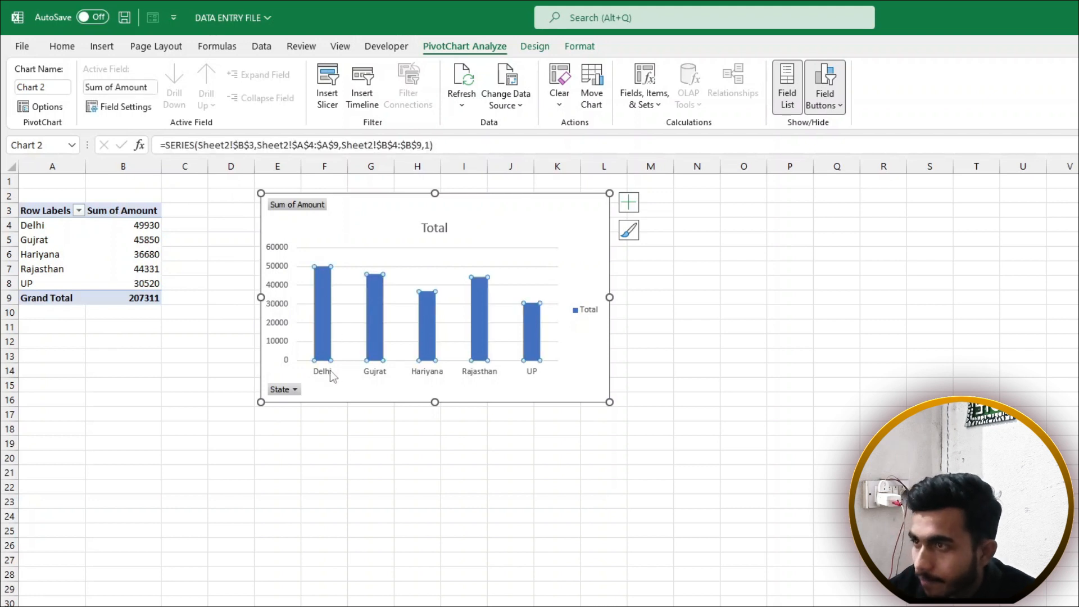
click(65, 226)
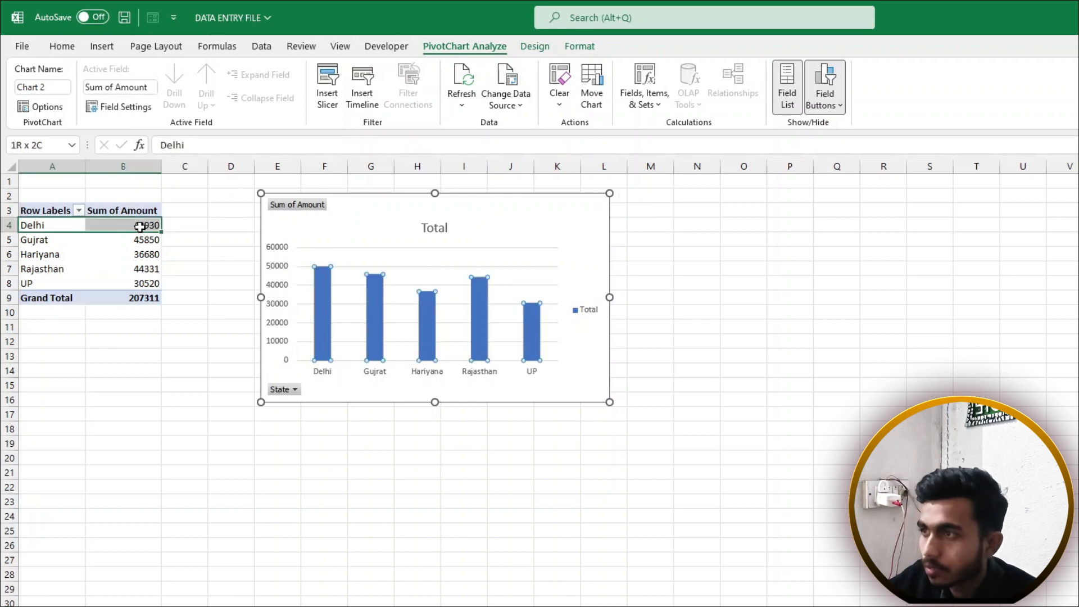
click(376, 204)
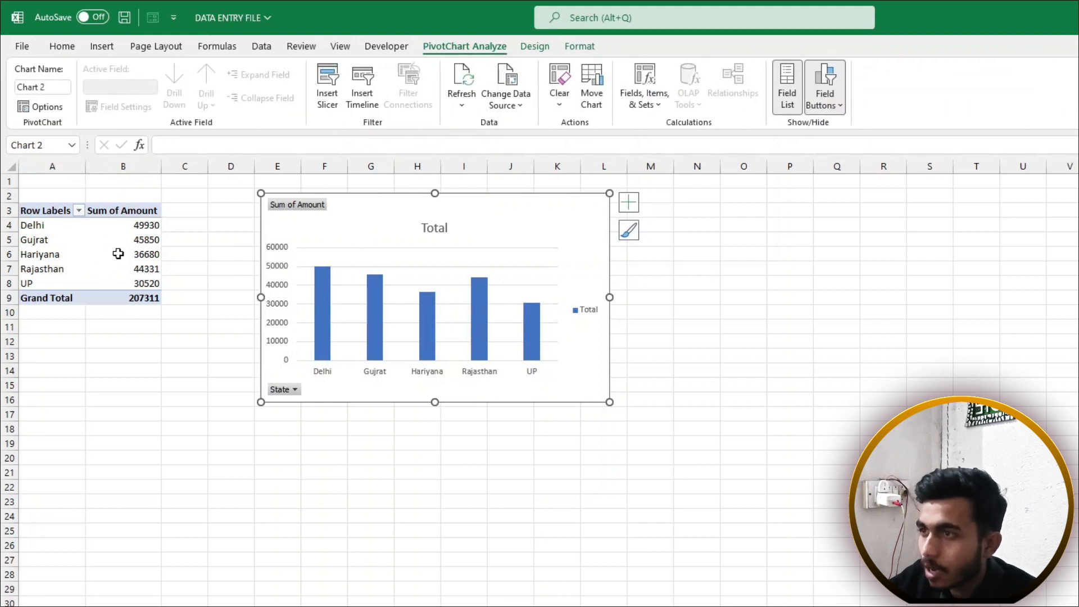
key(Delete)
click(131, 240)
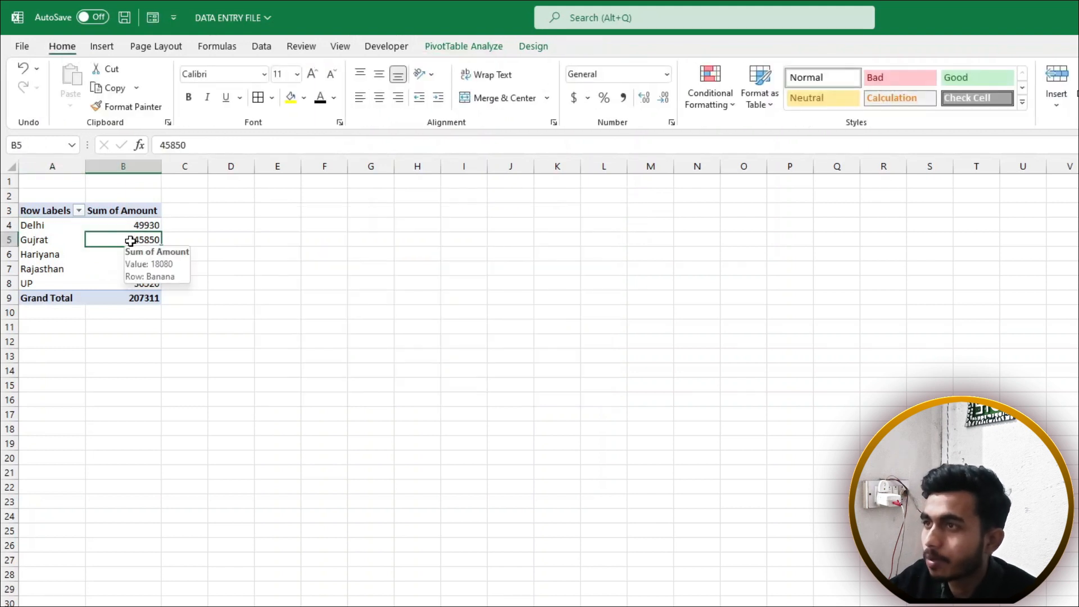
click(105, 48)
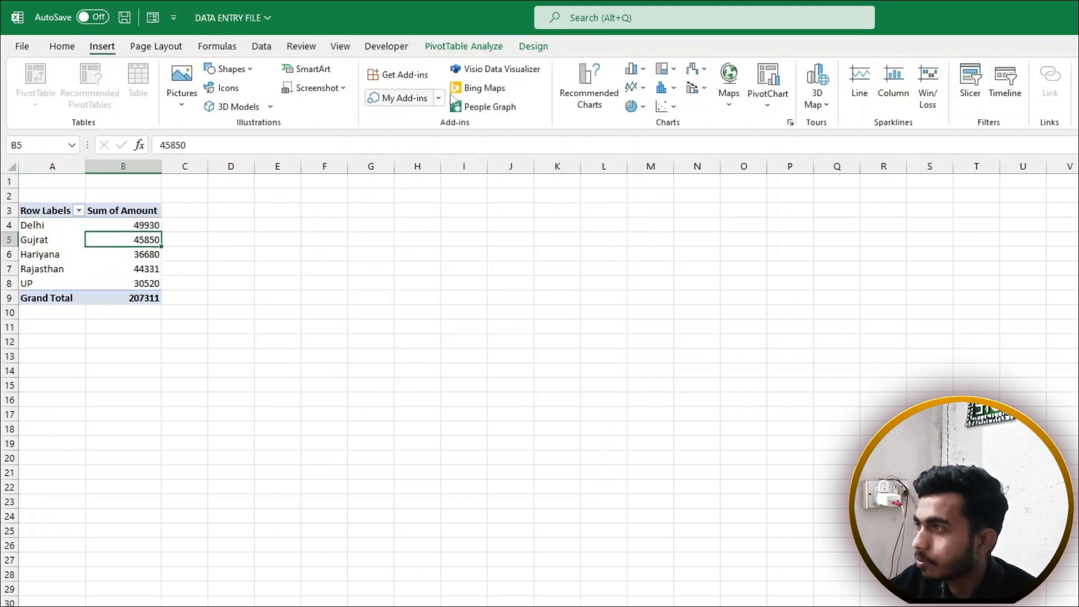
click(643, 107)
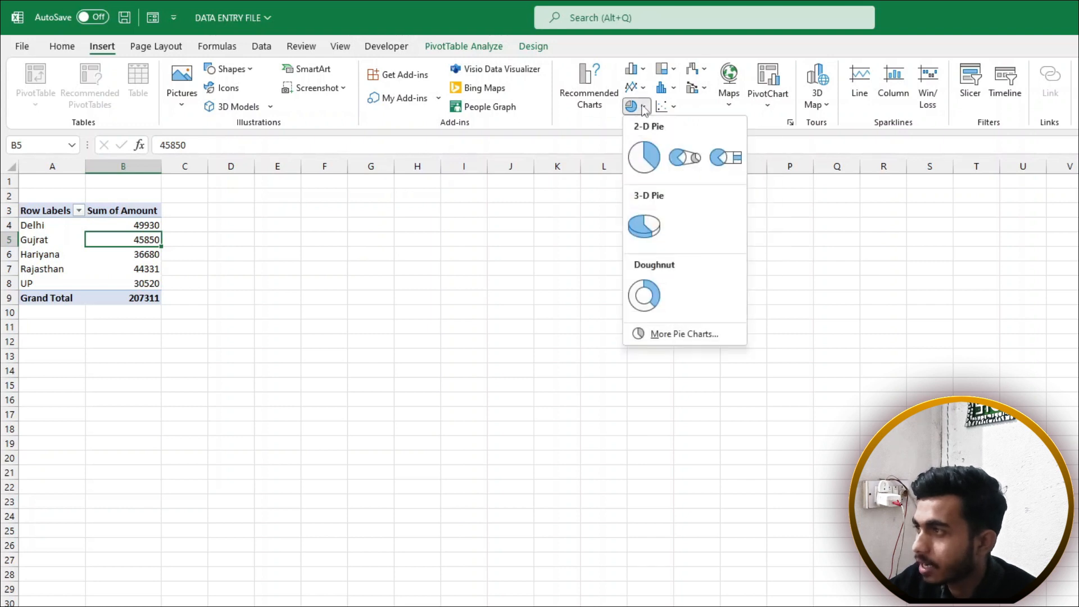
click(643, 157)
drag(603, 348, 448, 225)
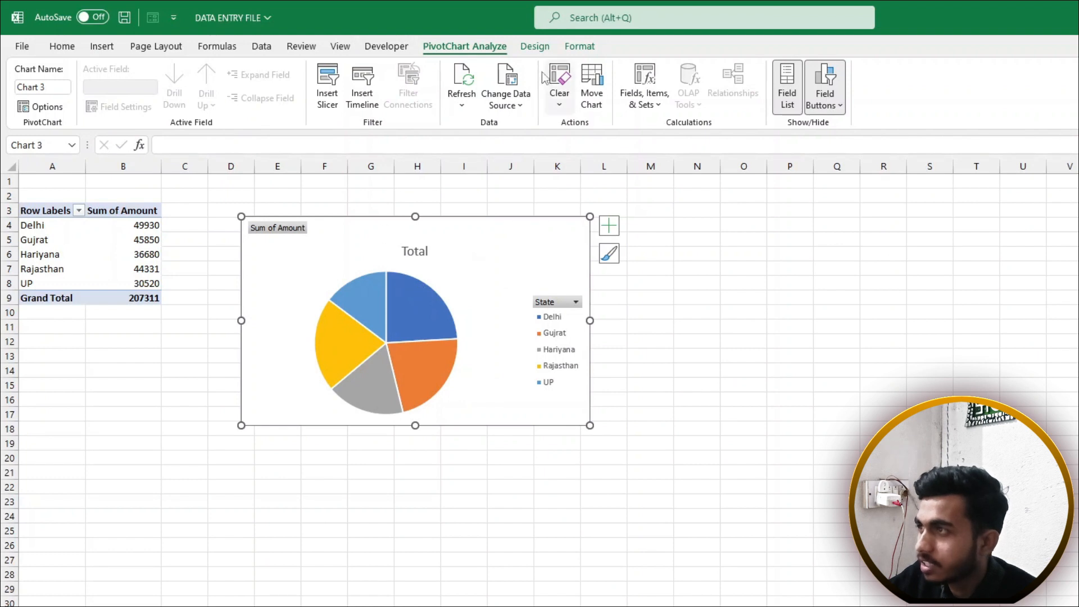
click(540, 49)
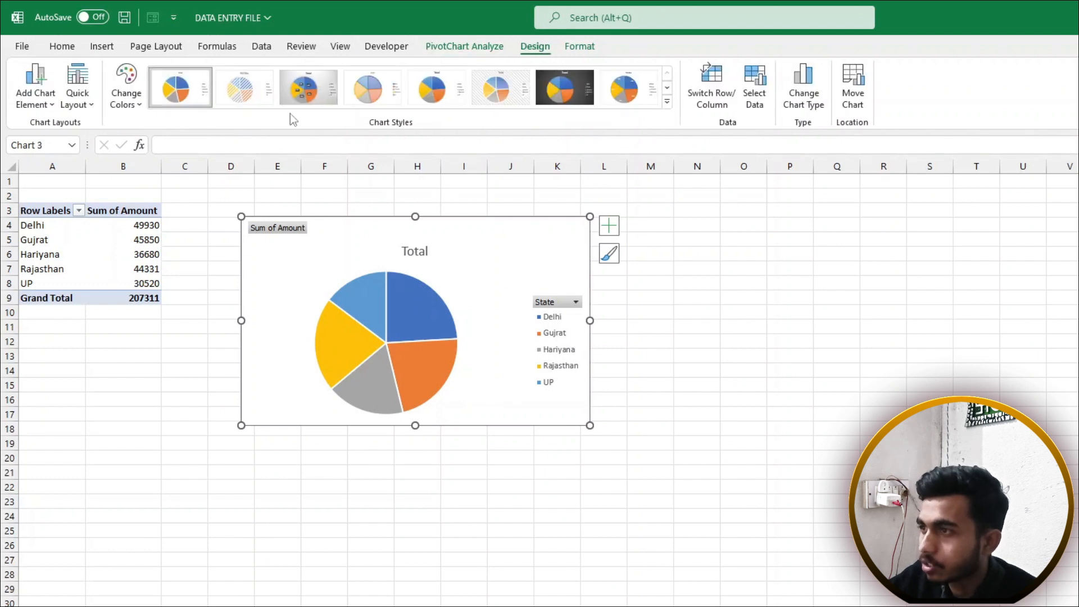
click(316, 96)
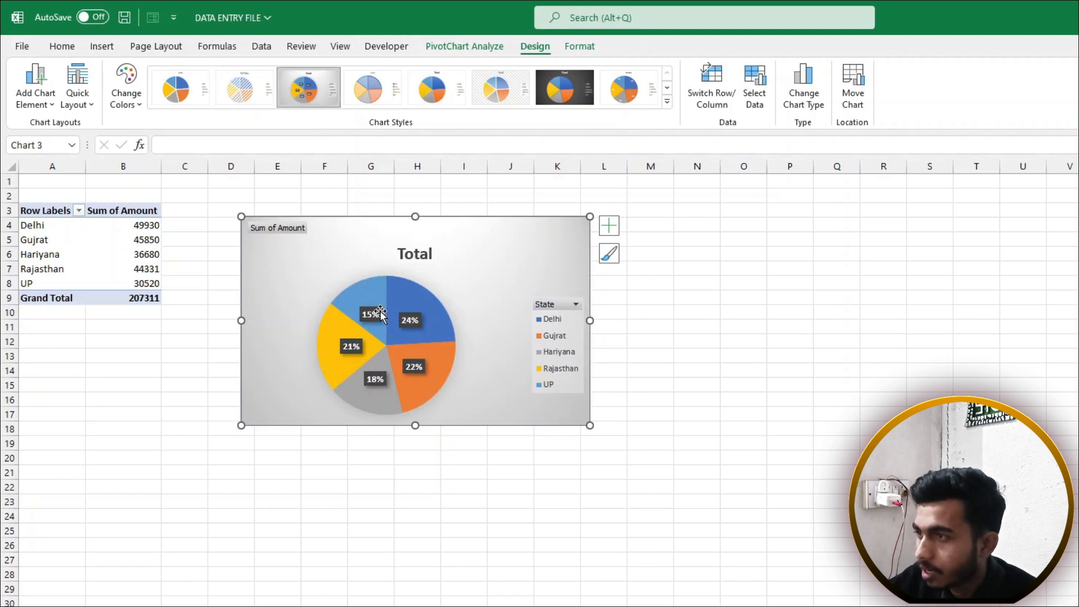
click(435, 320)
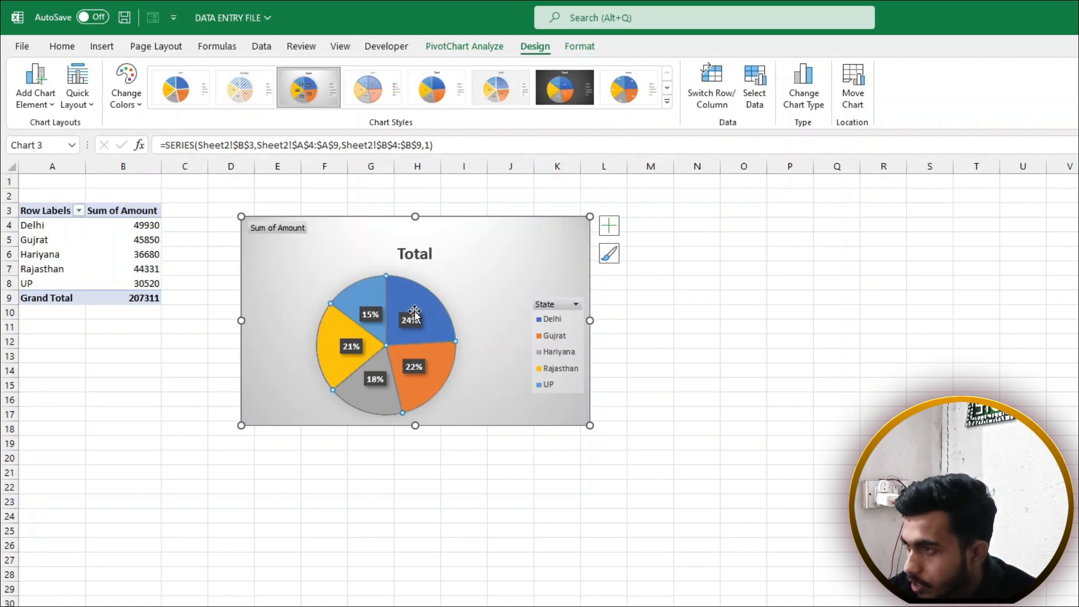
click(544, 325)
click(544, 320)
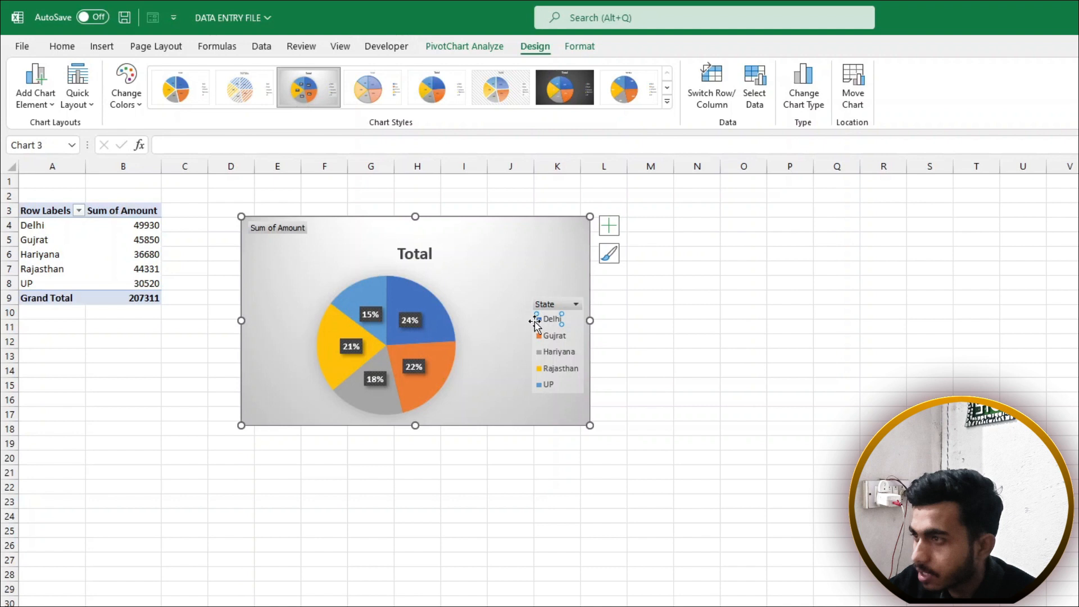
click(436, 325)
click(510, 237)
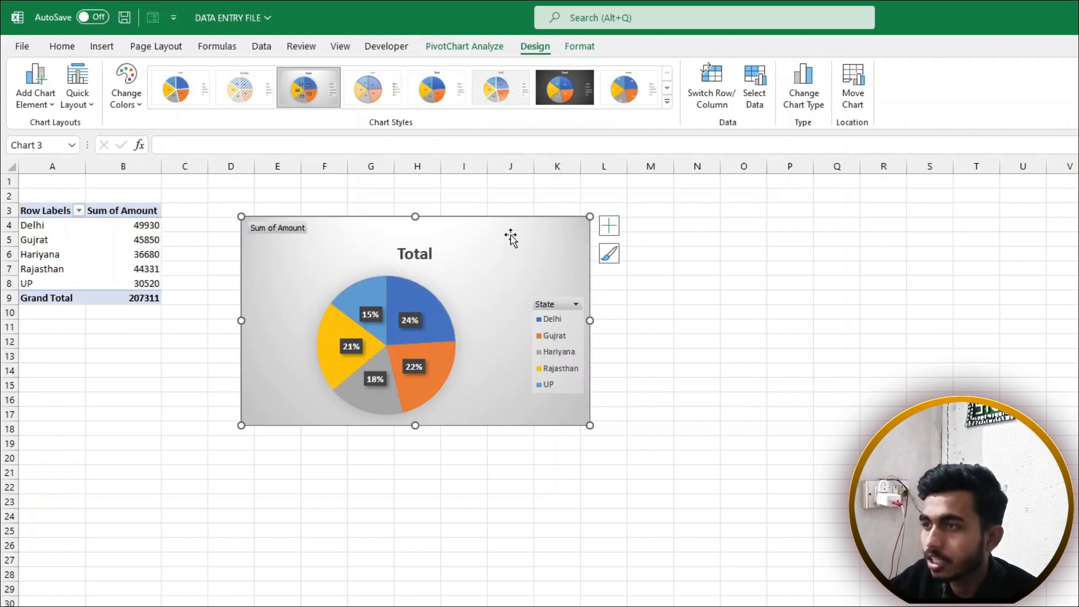
key(Delete)
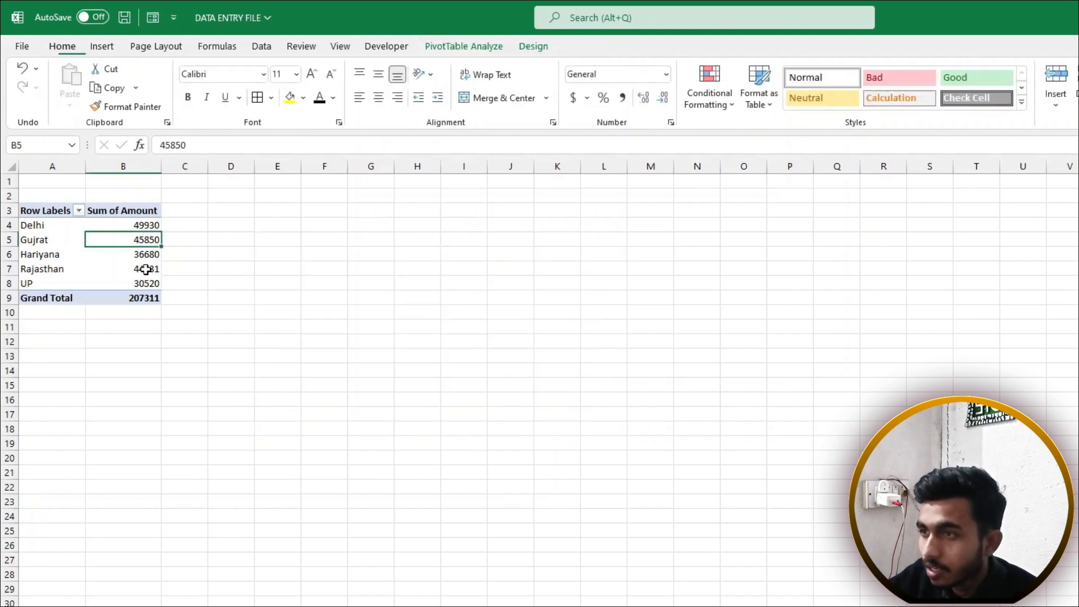
Insert a 2-D pie PivotChart of amount by state
click(104, 254)
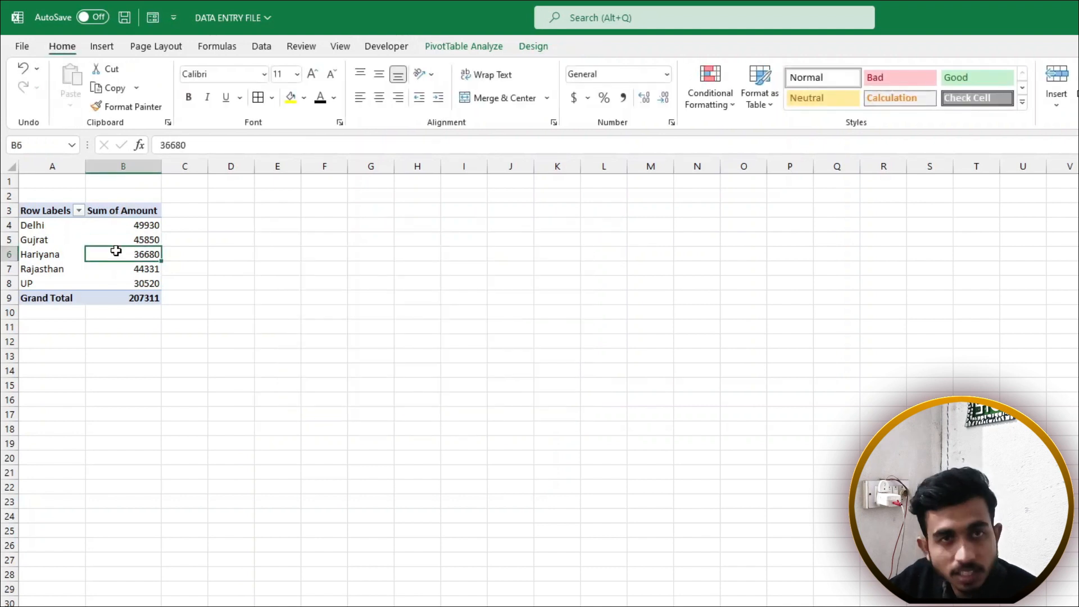
click(102, 46)
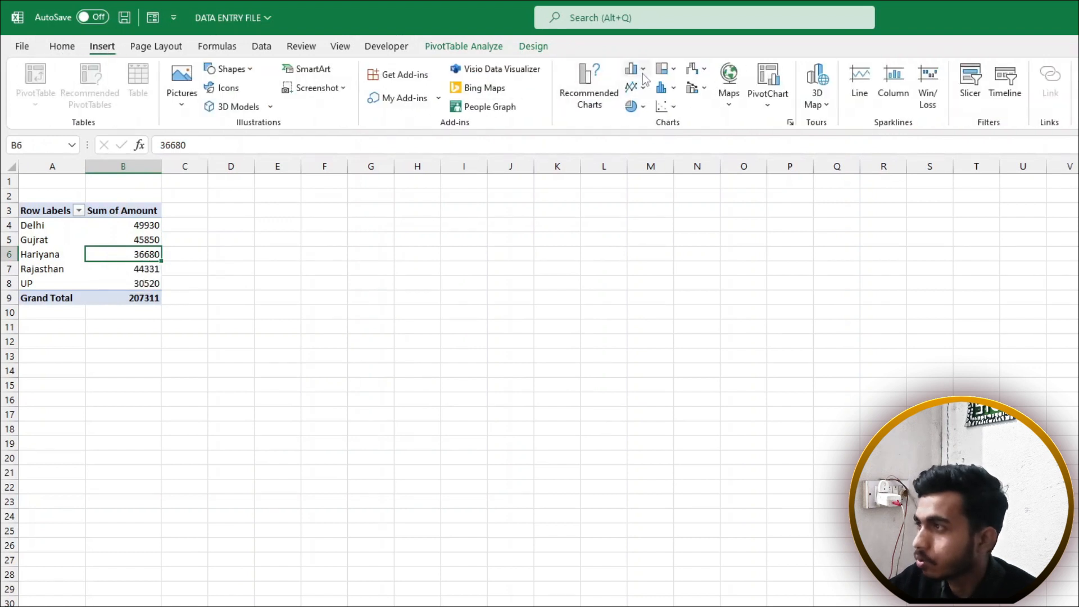
click(632, 106)
click(641, 155)
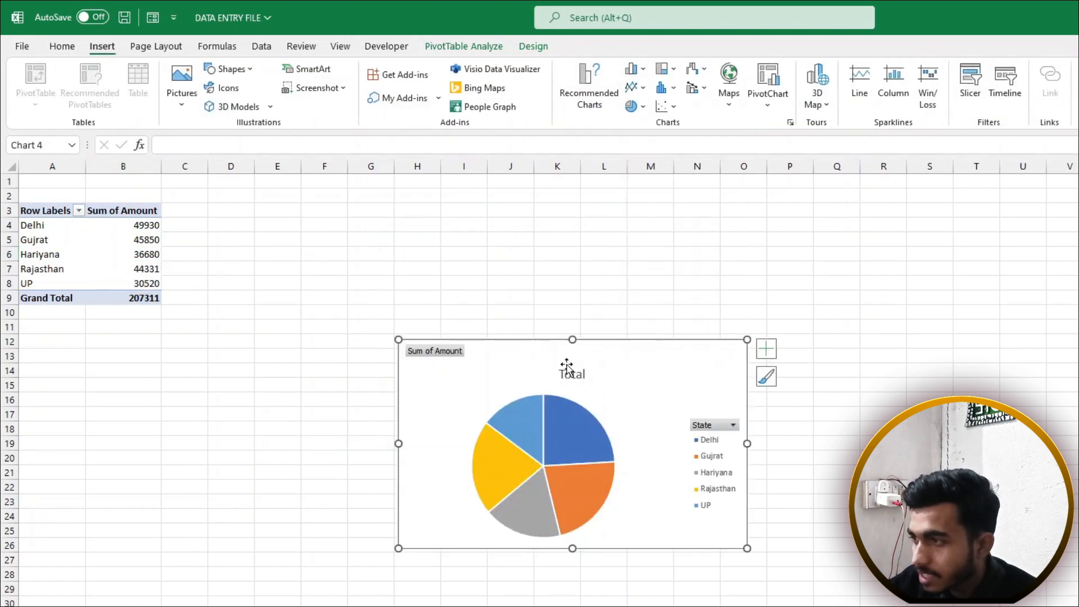
Apply the grey Chart Style 3 with percentage labels to the pie
mouse_move(547, 456)
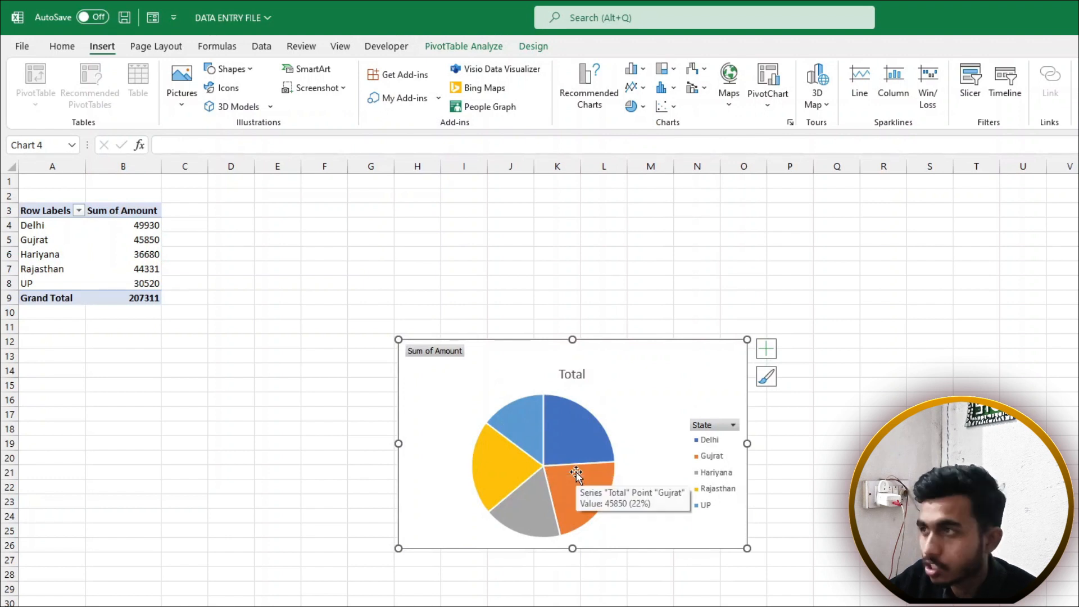
click(660, 374)
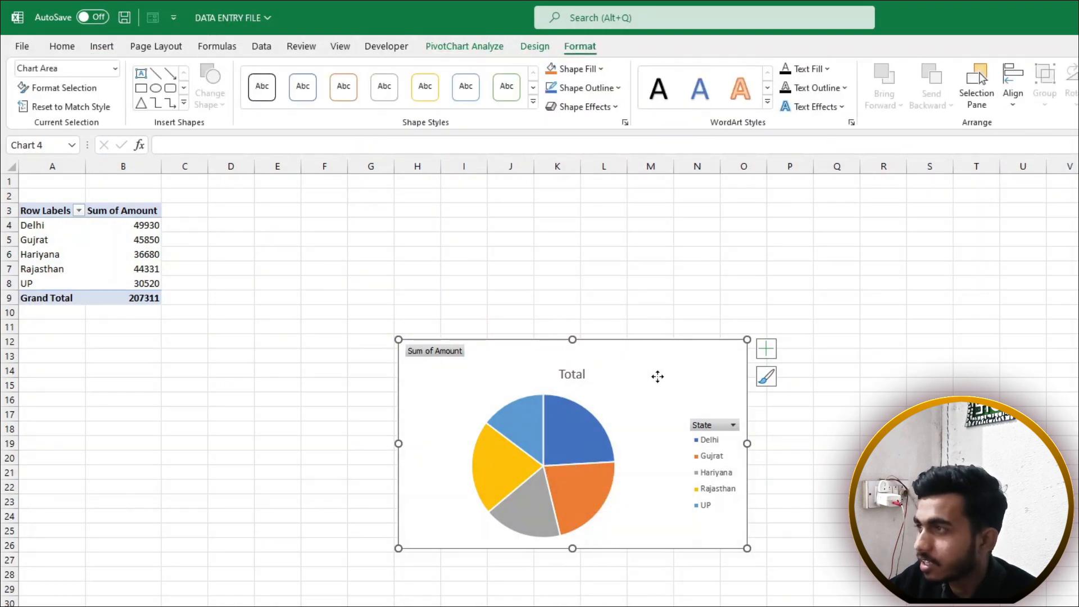
click(533, 50)
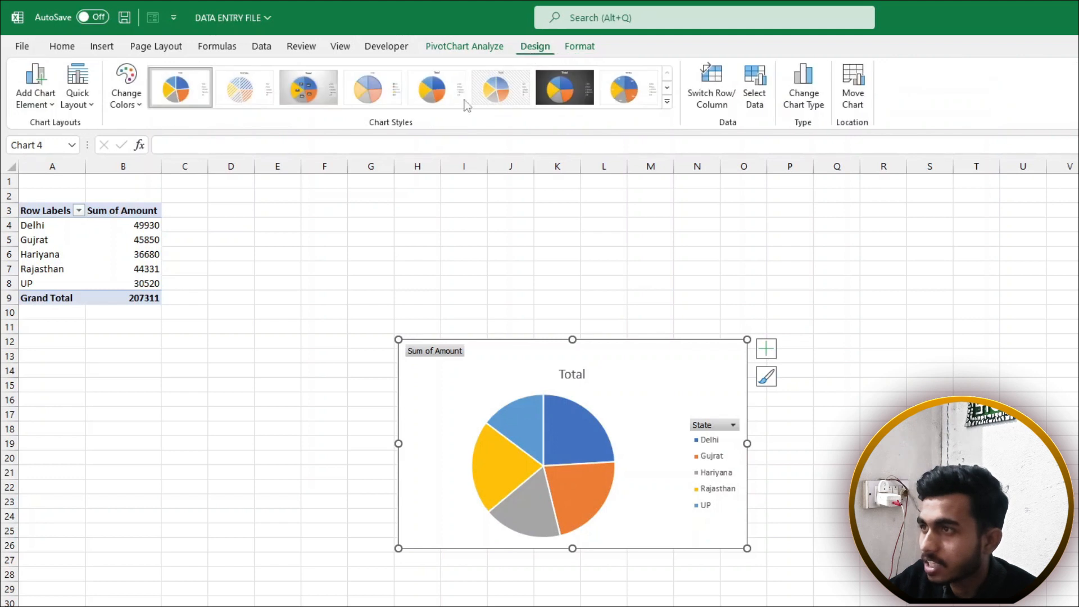
click(308, 90)
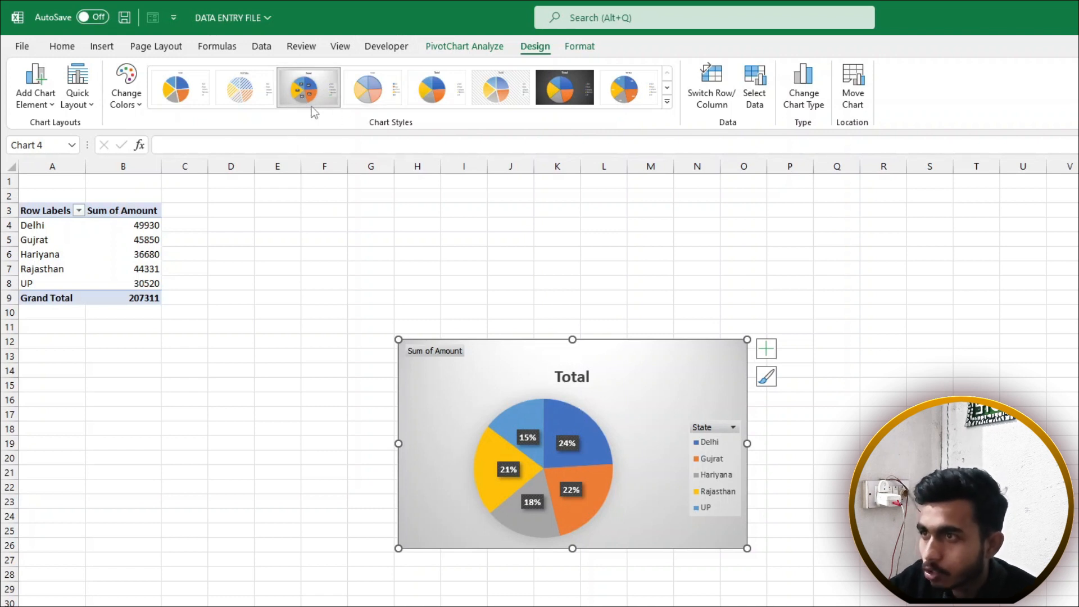
Apply Quick Layout 1 for state-and-percentage labels, then go to FREEZE PANES
click(79, 96)
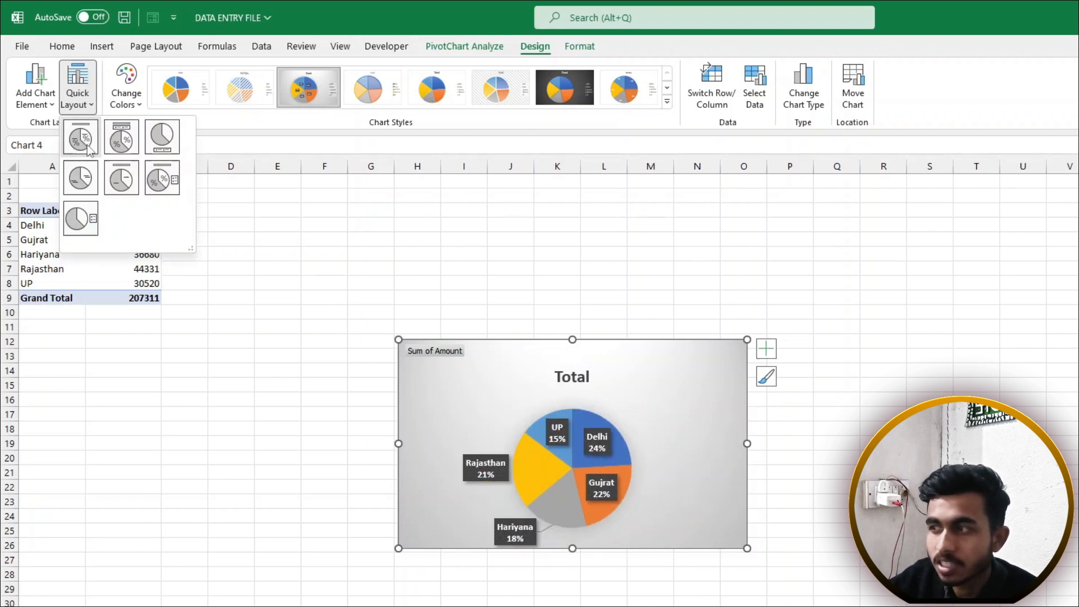
click(89, 145)
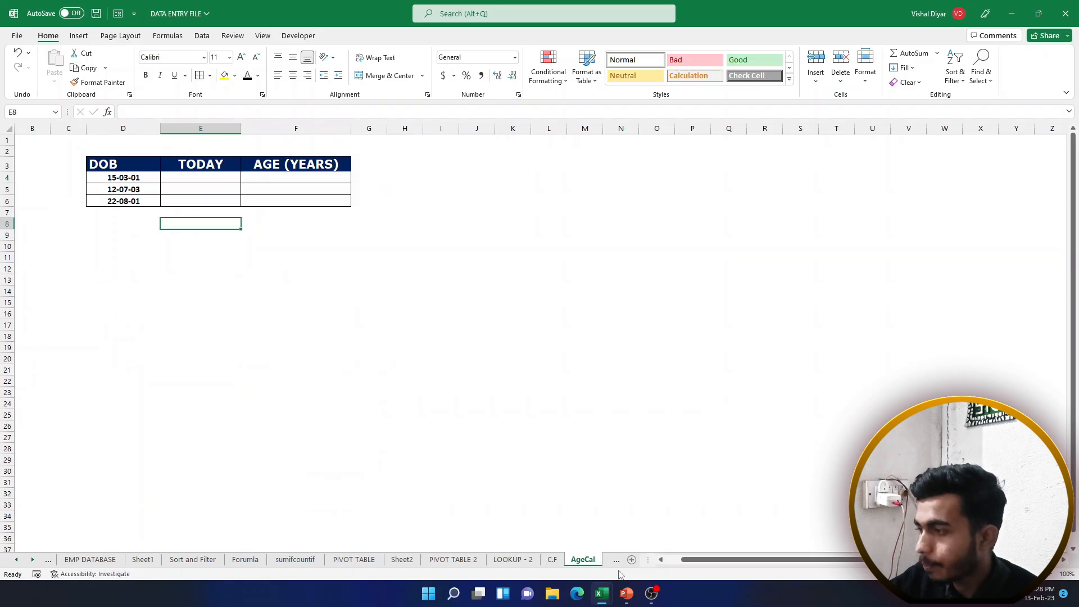
click(616, 560)
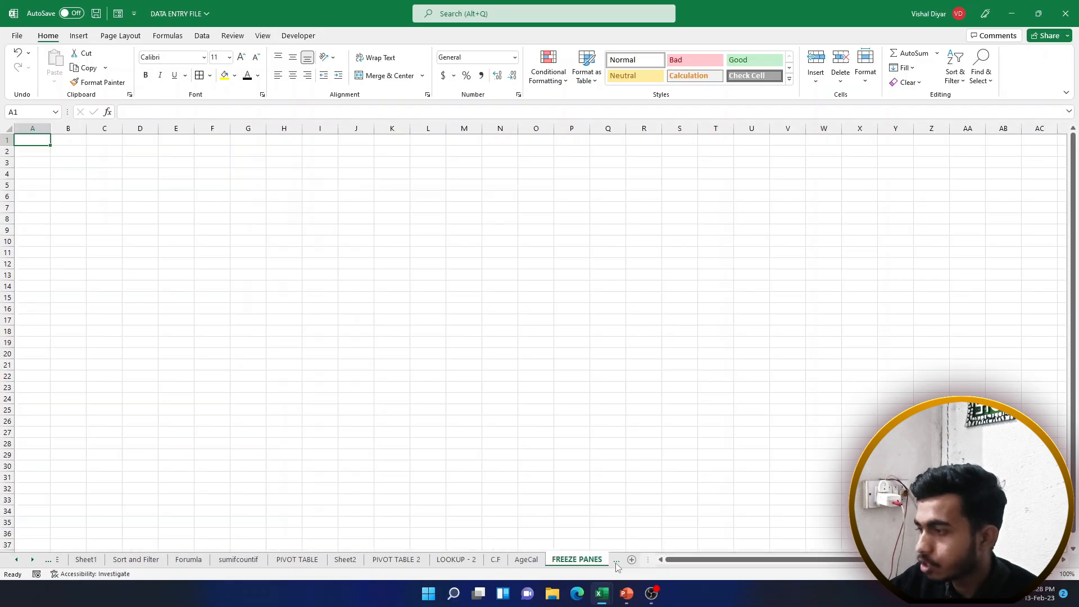
Move across the sheet tabs to the sumifcountif employee list
click(600, 560)
click(529, 559)
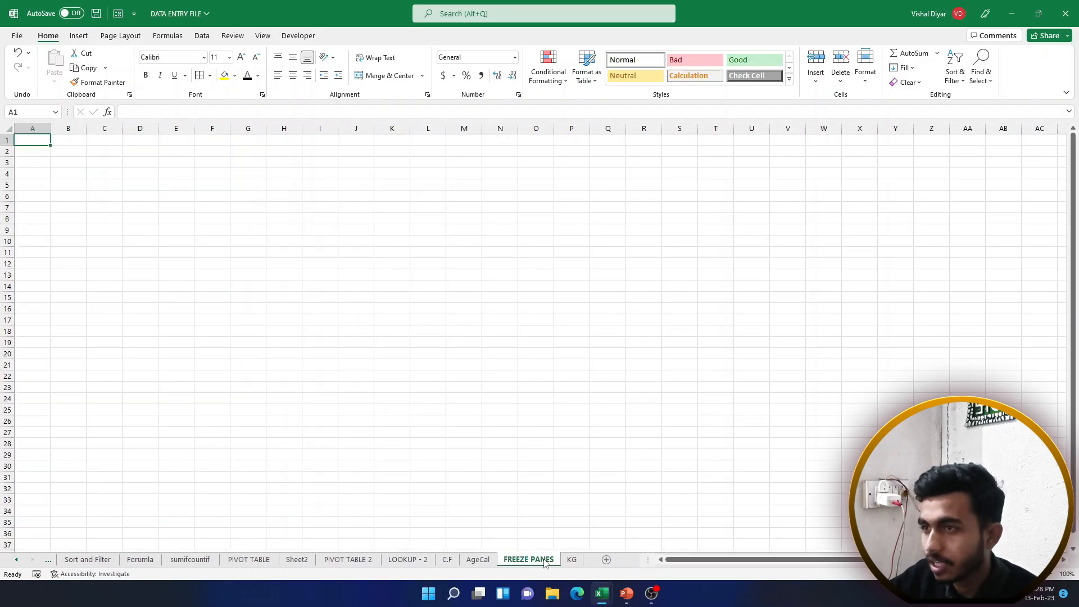
click(478, 559)
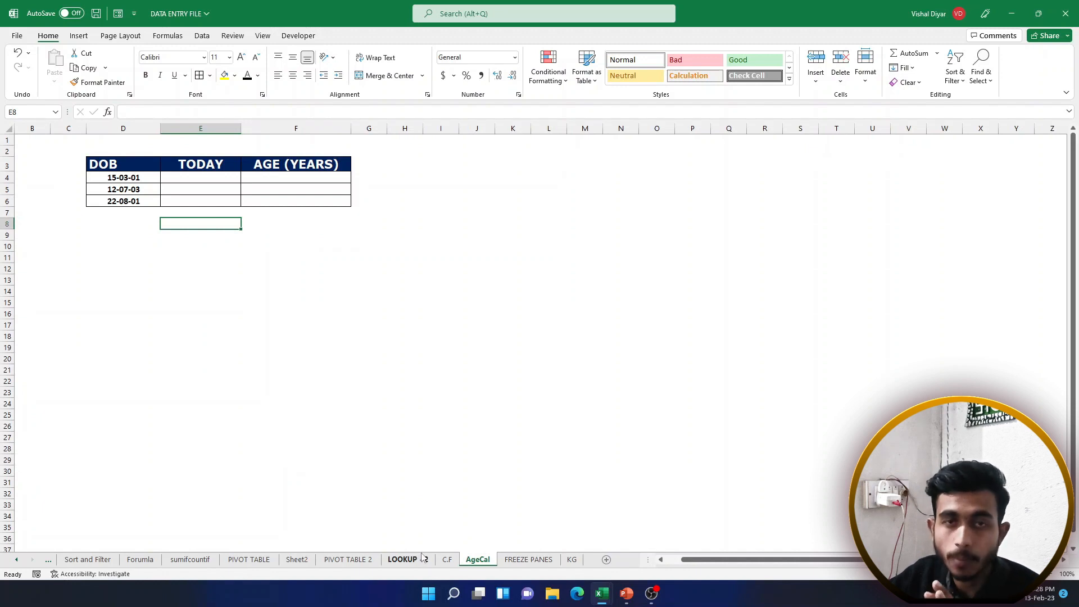
click(422, 558)
click(285, 560)
click(234, 559)
click(186, 559)
click(127, 559)
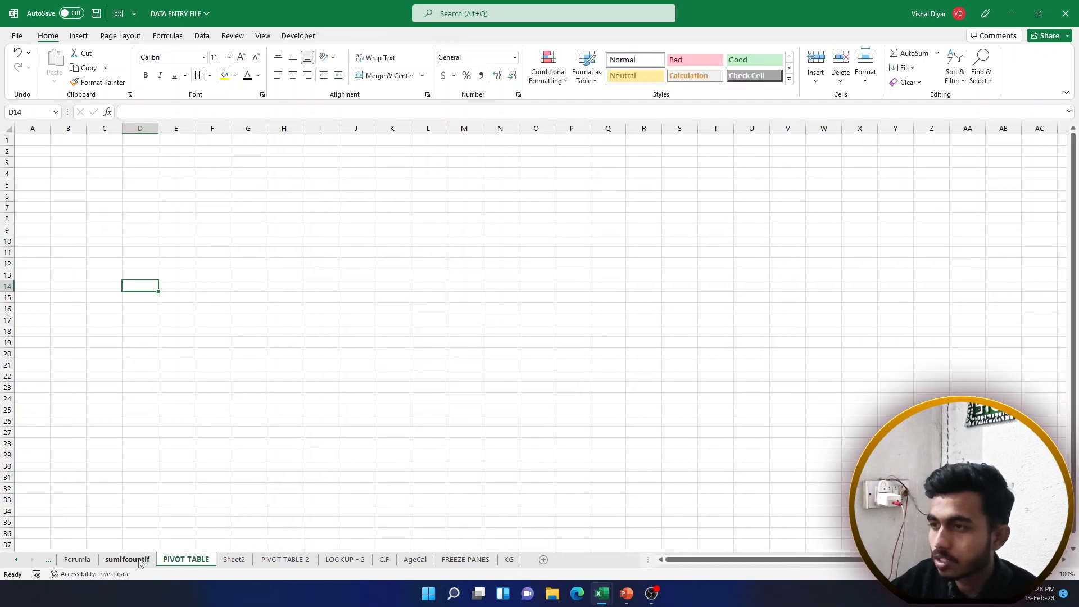
click(204, 256)
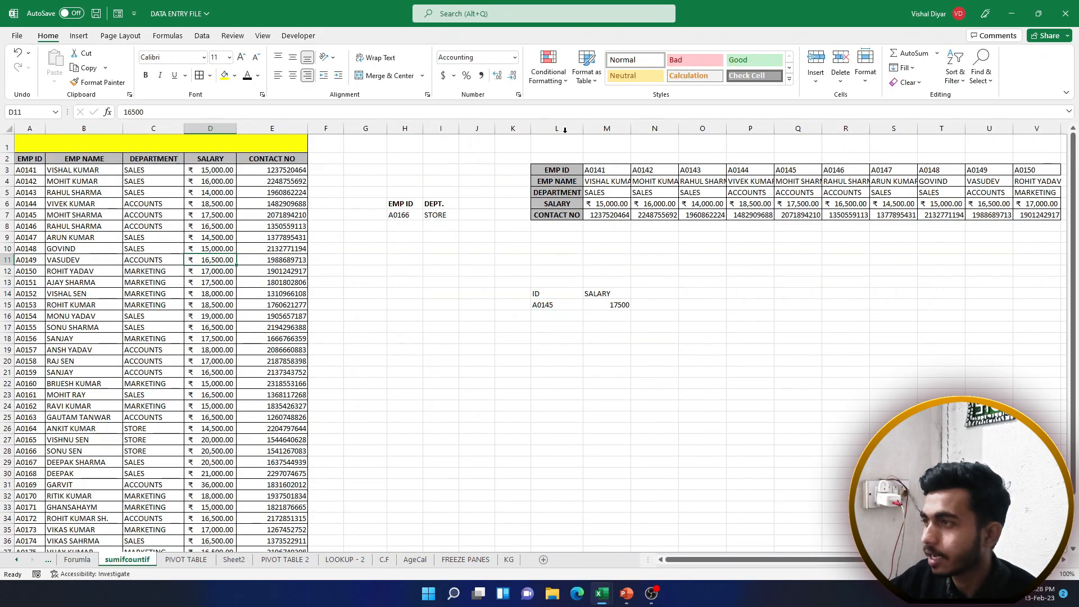
Delete columns H to Y holding the lookup tables
drag(404, 128, 835, 155)
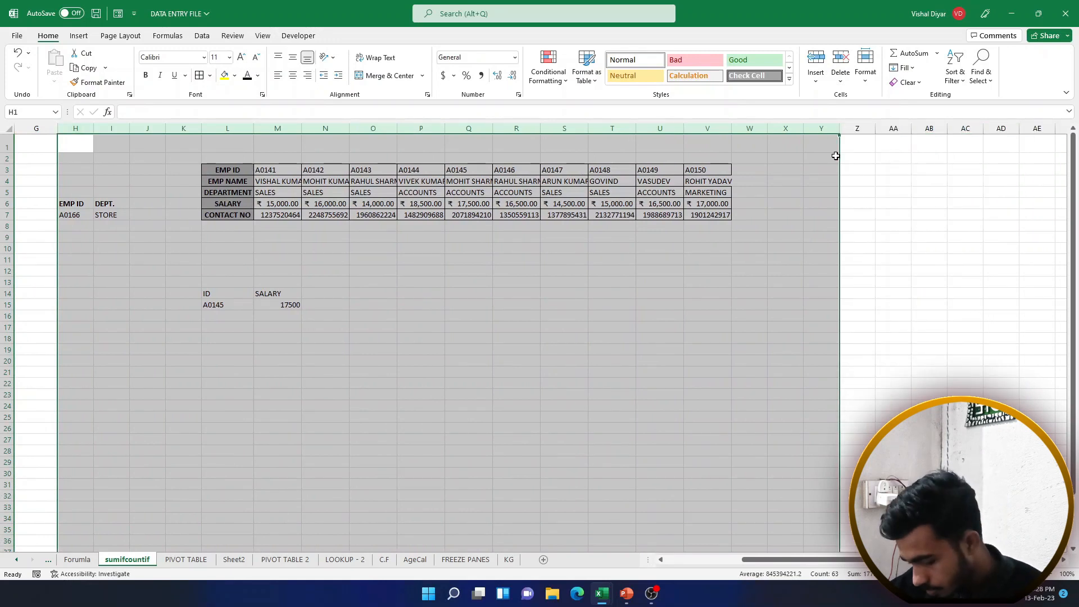
key(ctrl+minus)
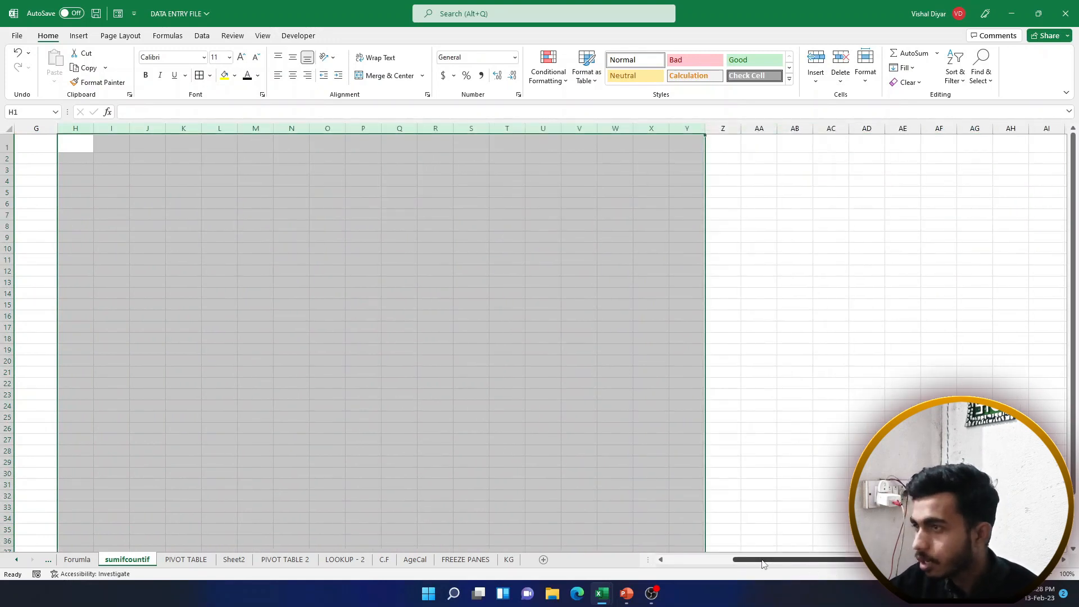
drag(763, 564, 695, 564)
click(245, 329)
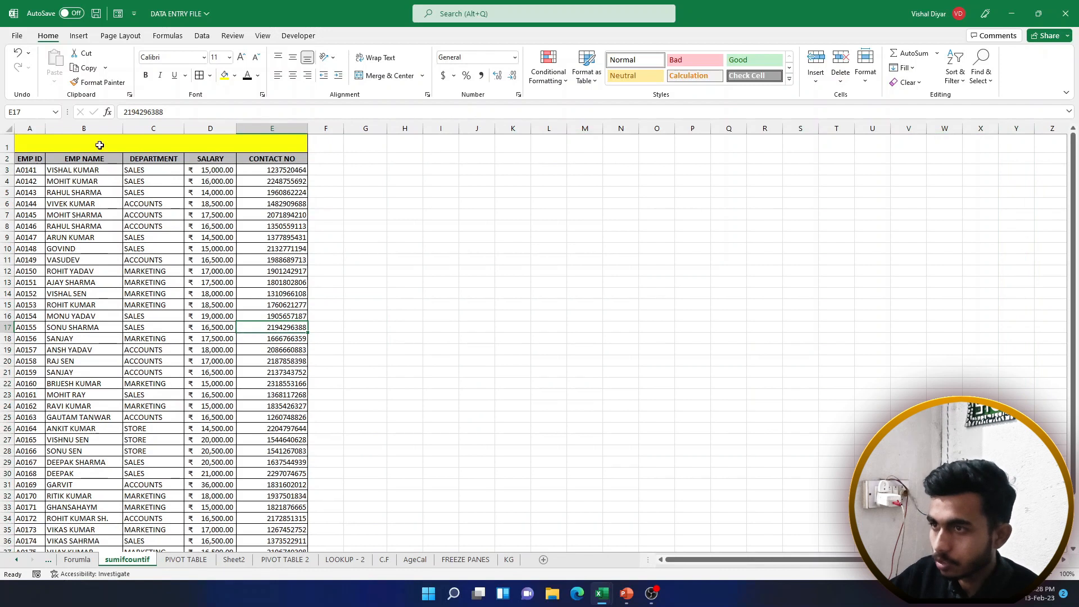
Delete the yellow title row 1 so the EMP ID headers move up
click(100, 145)
click(5, 143)
key(ctrl+minus)
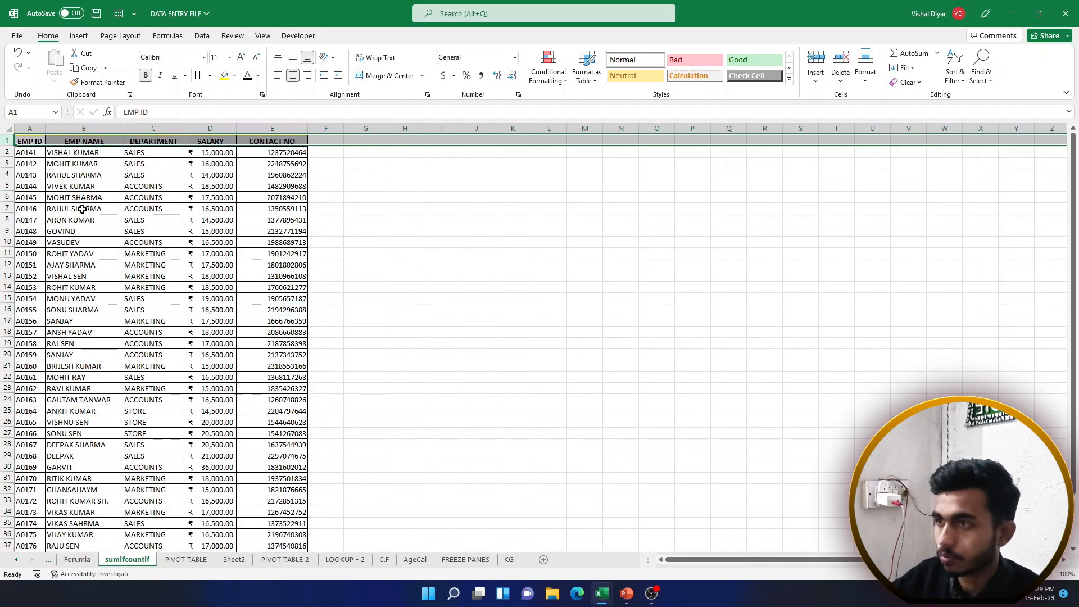
click(101, 219)
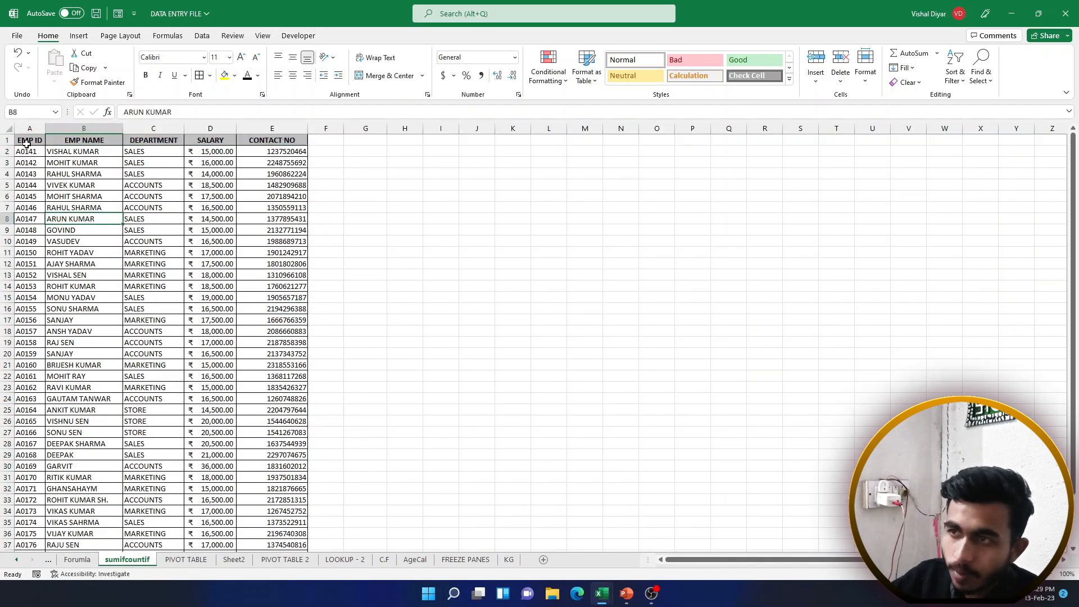
click(8, 139)
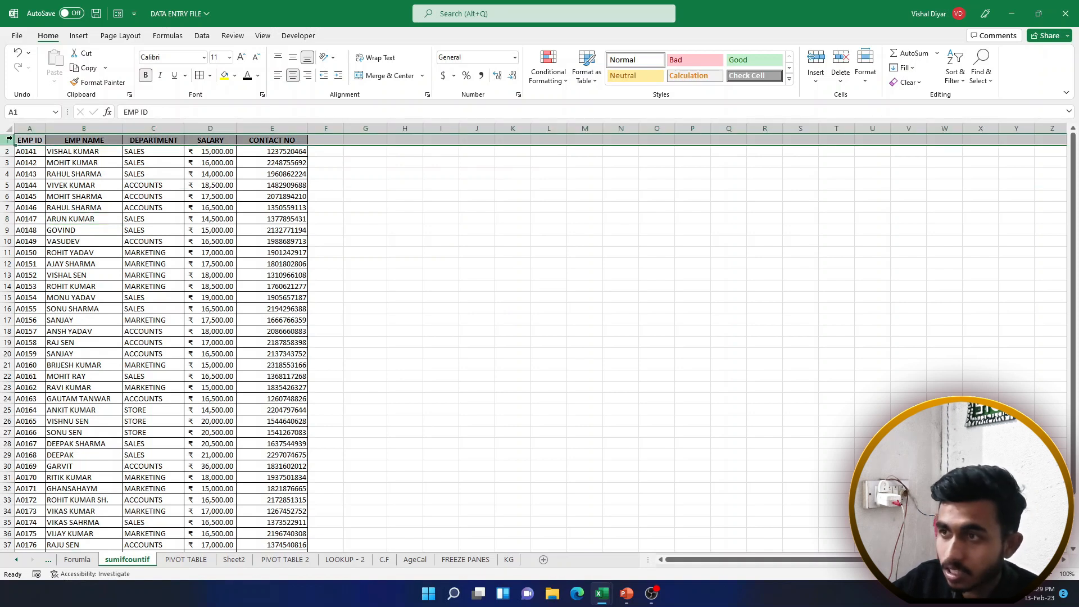
click(23, 141)
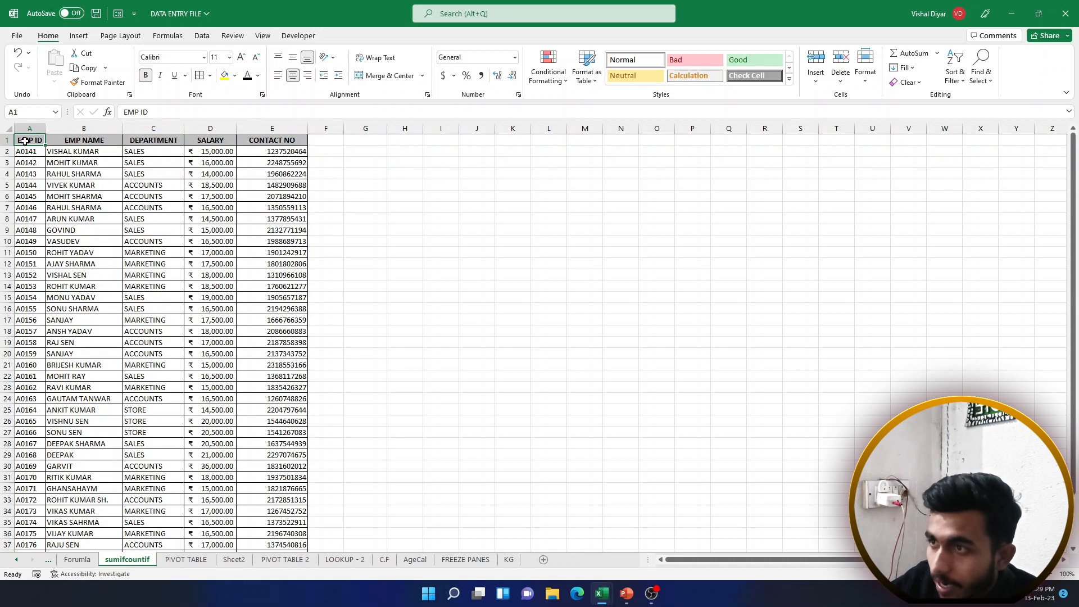
click(74, 140)
click(166, 141)
click(208, 140)
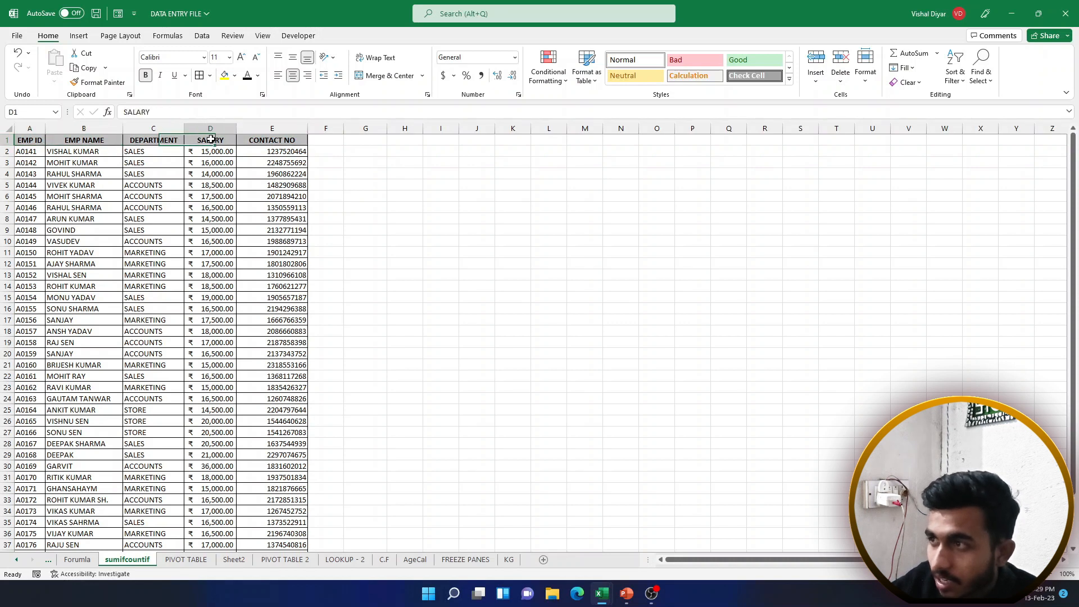
click(264, 140)
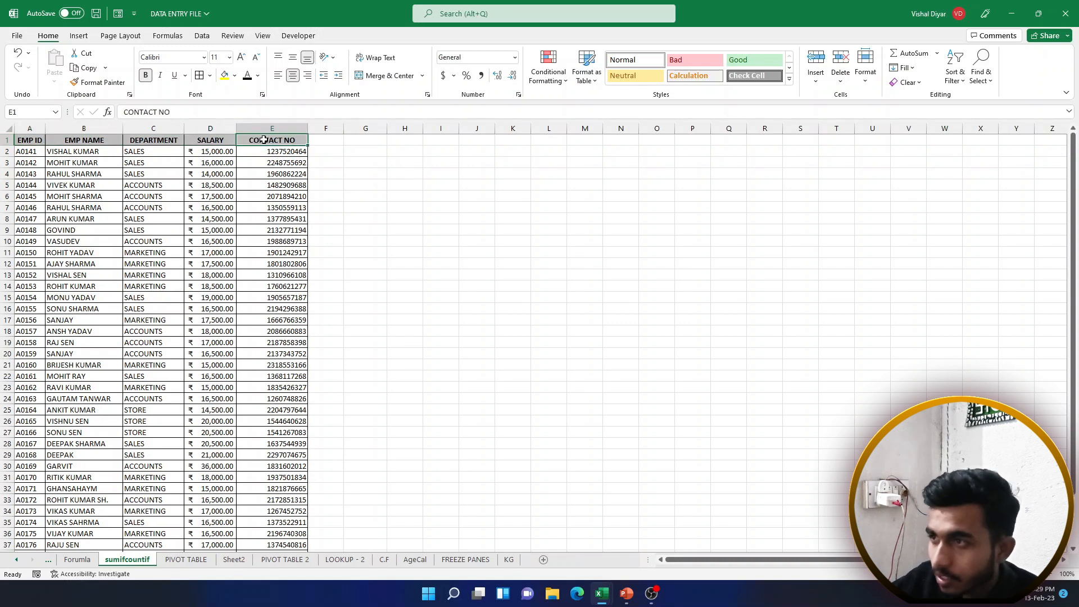
drag(156, 173, 161, 376)
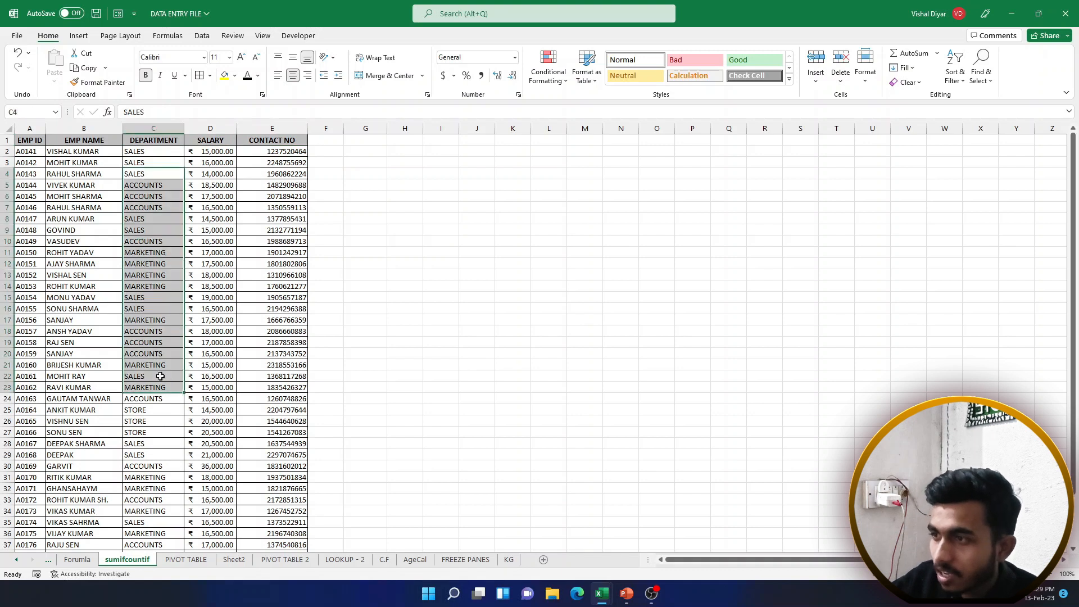
drag(156, 273, 150, 366)
drag(151, 175, 169, 388)
drag(222, 164, 246, 344)
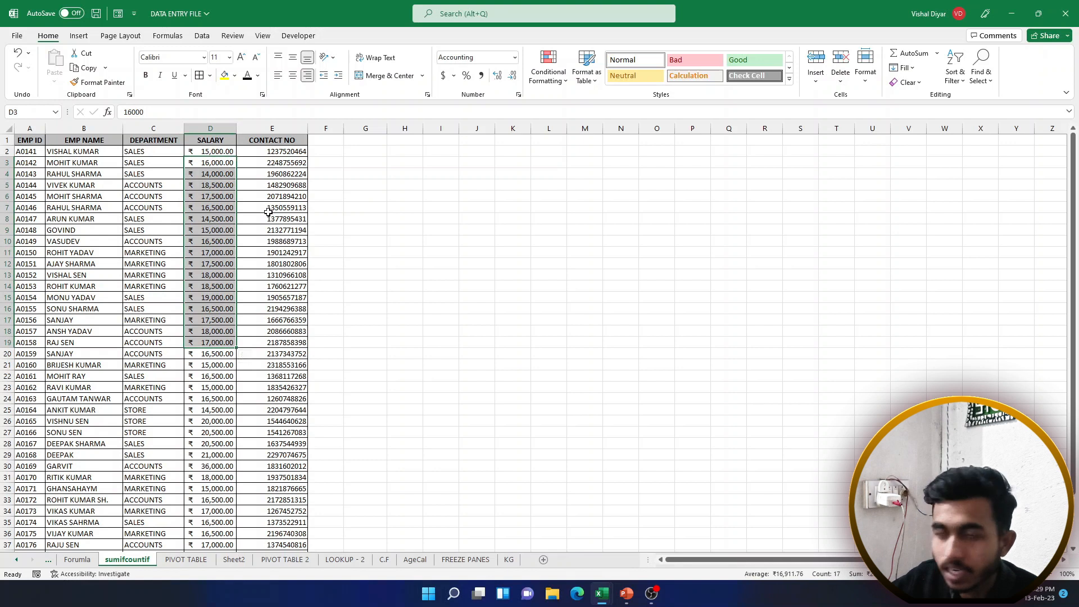
drag(268, 212, 313, 342)
click(133, 276)
scroll(132, 276, down, 6)
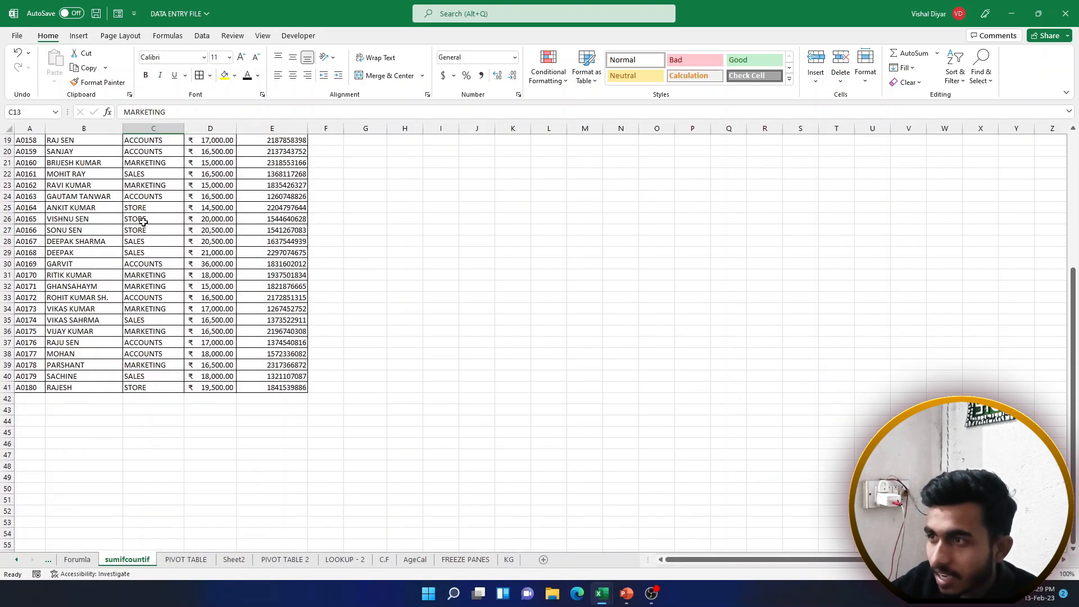
click(7, 174)
click(79, 218)
drag(82, 198, 90, 319)
click(89, 226)
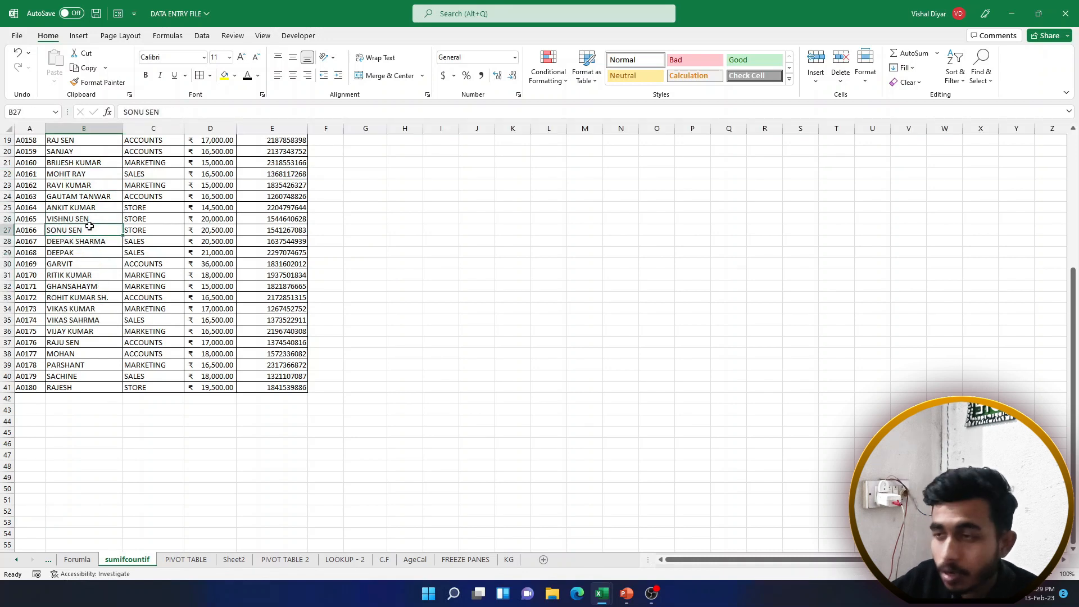
click(146, 220)
click(205, 219)
click(262, 221)
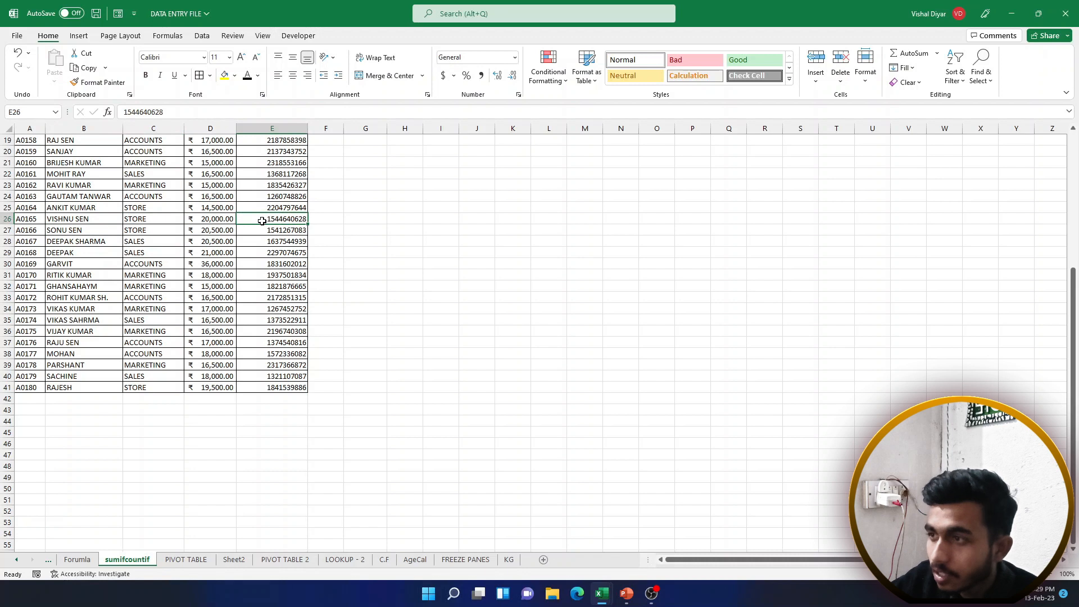
drag(213, 221, 213, 374)
click(213, 254)
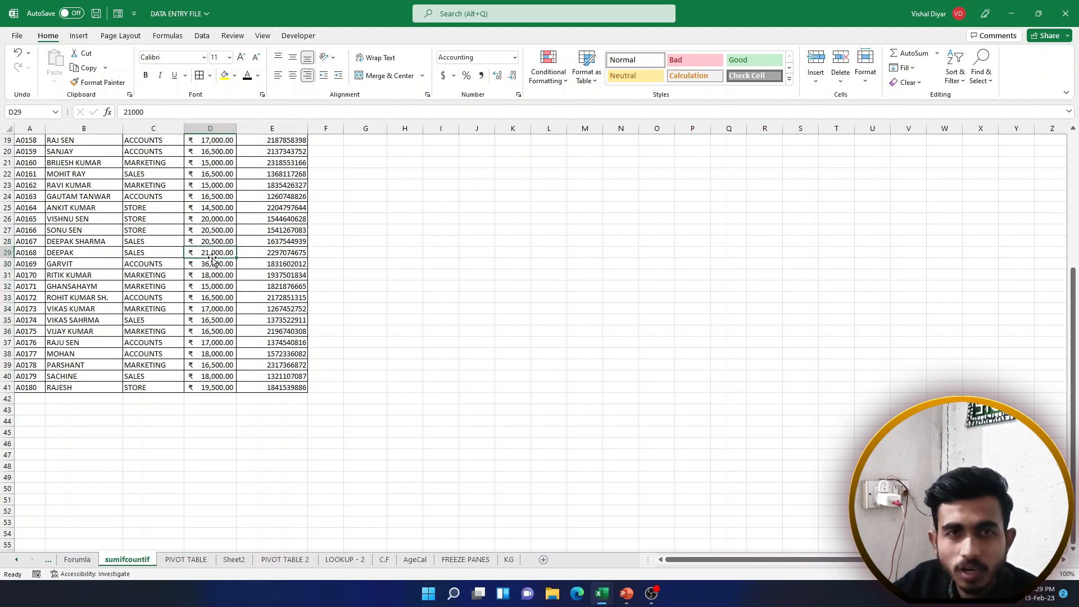
scroll(212, 260, up, 5)
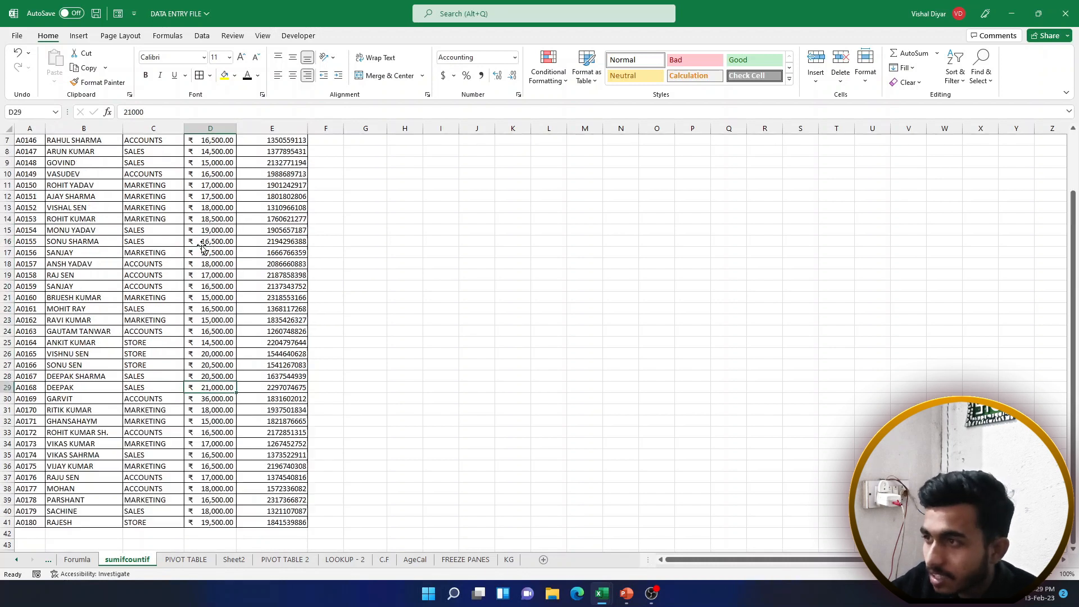
scroll(205, 241, up, 1)
scroll(205, 241, down, 2)
scroll(206, 242, up, 2)
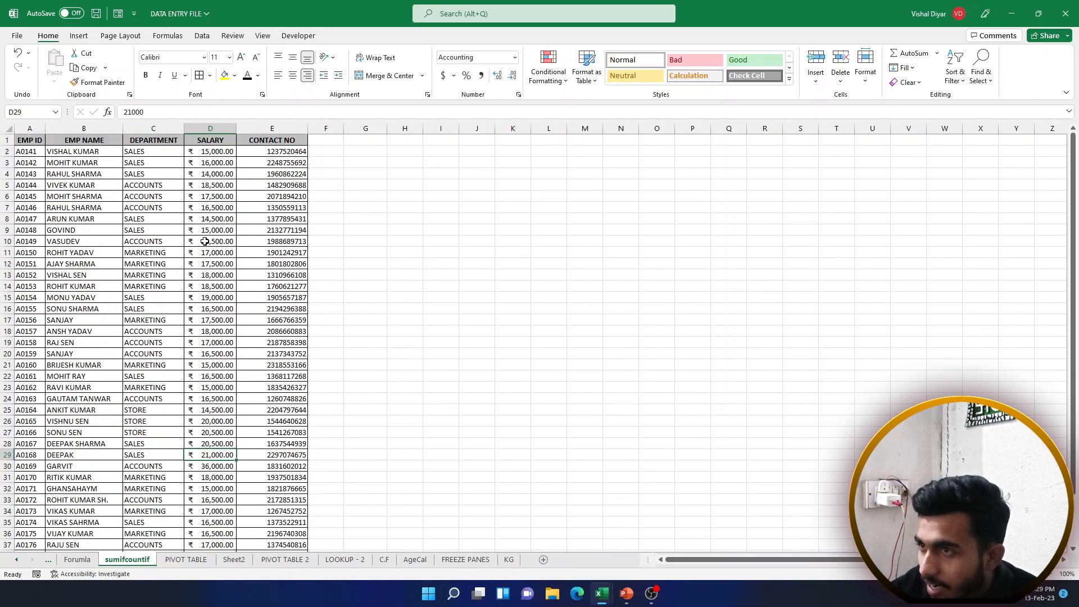
click(7, 140)
click(134, 160)
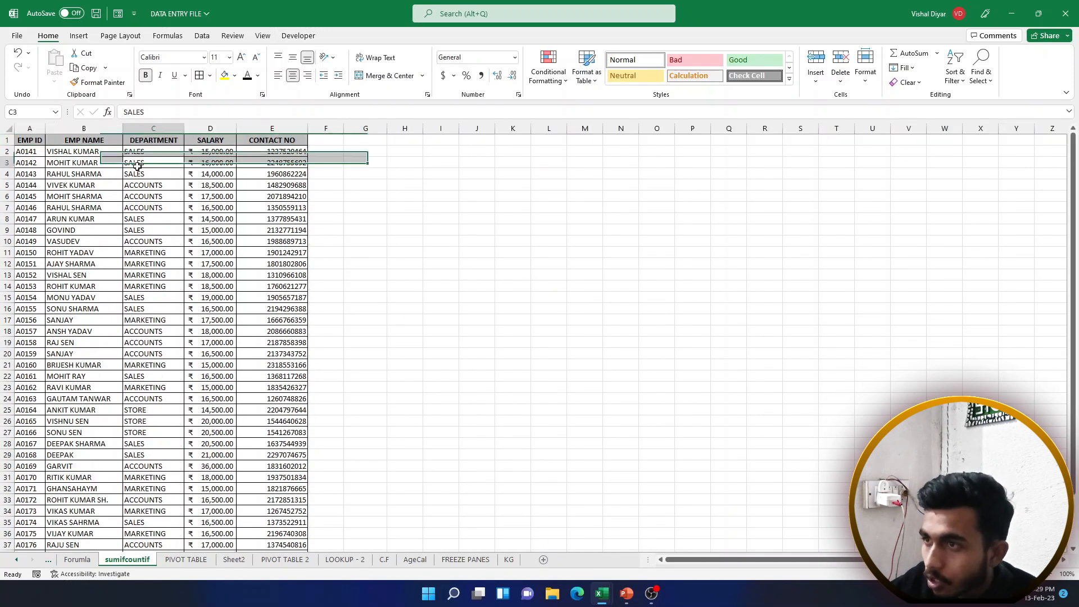
click(43, 152)
drag(29, 140, 280, 140)
drag(30, 139, 146, 139)
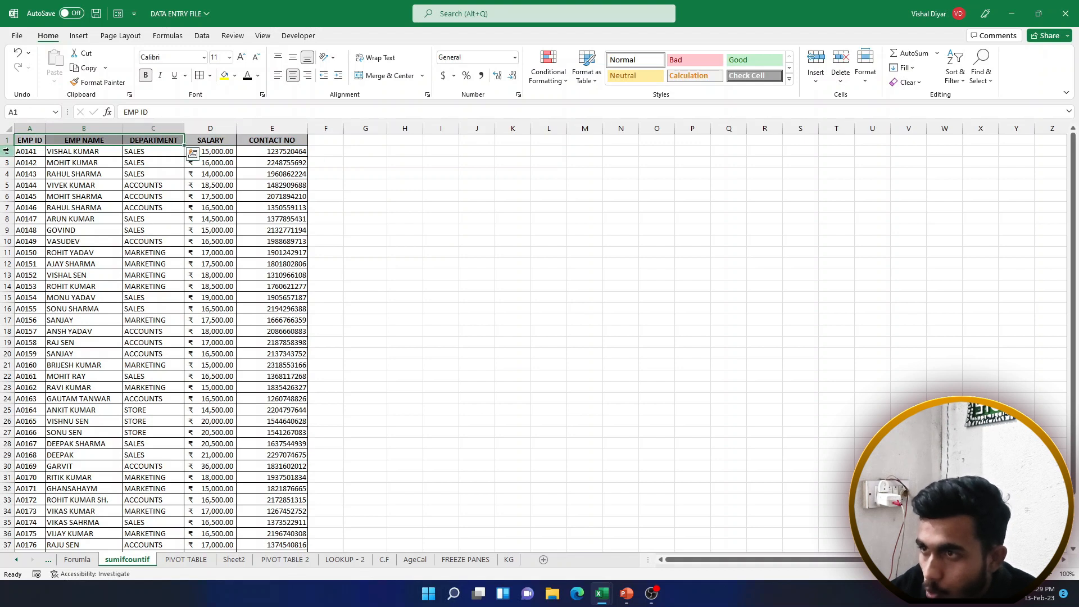
drag(7, 151, 8, 140)
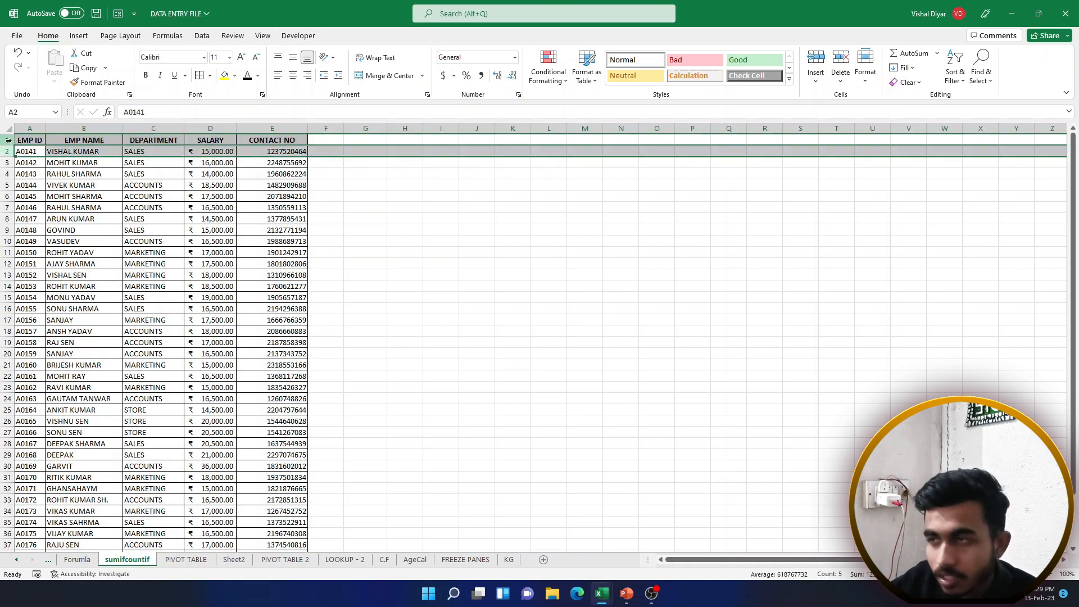
Freeze panes above row 2 and scroll the list to test it
click(263, 37)
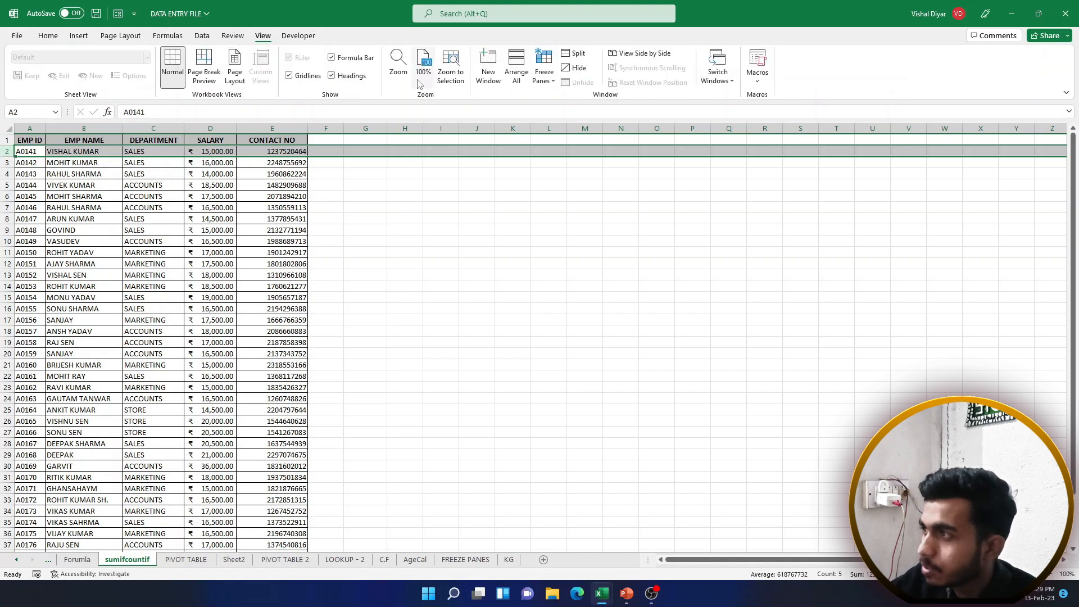
click(544, 70)
click(569, 110)
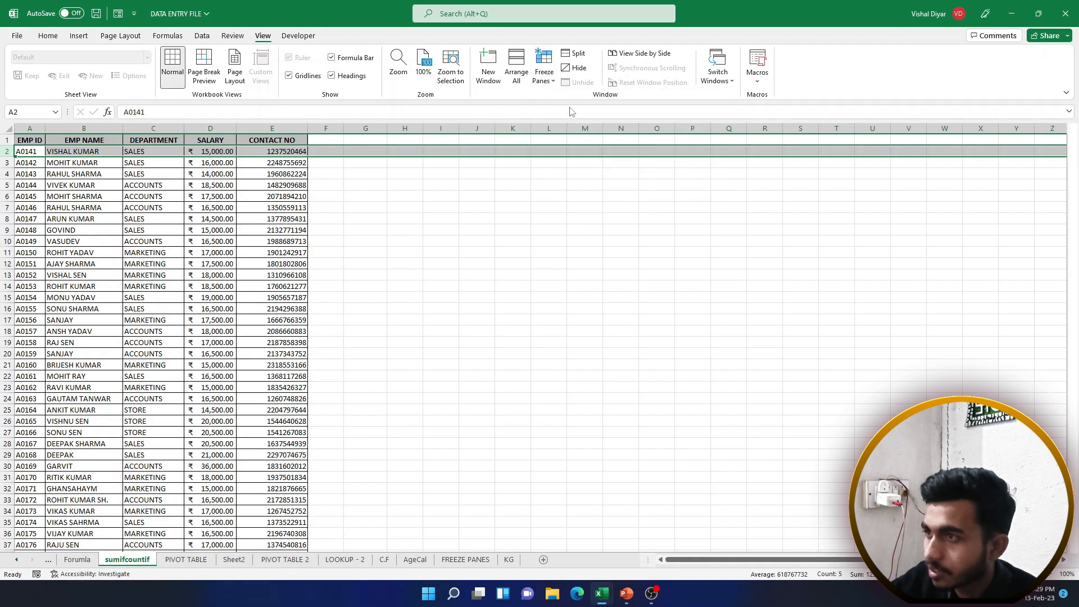
scroll(184, 205, down, 2)
scroll(184, 205, down, 8)
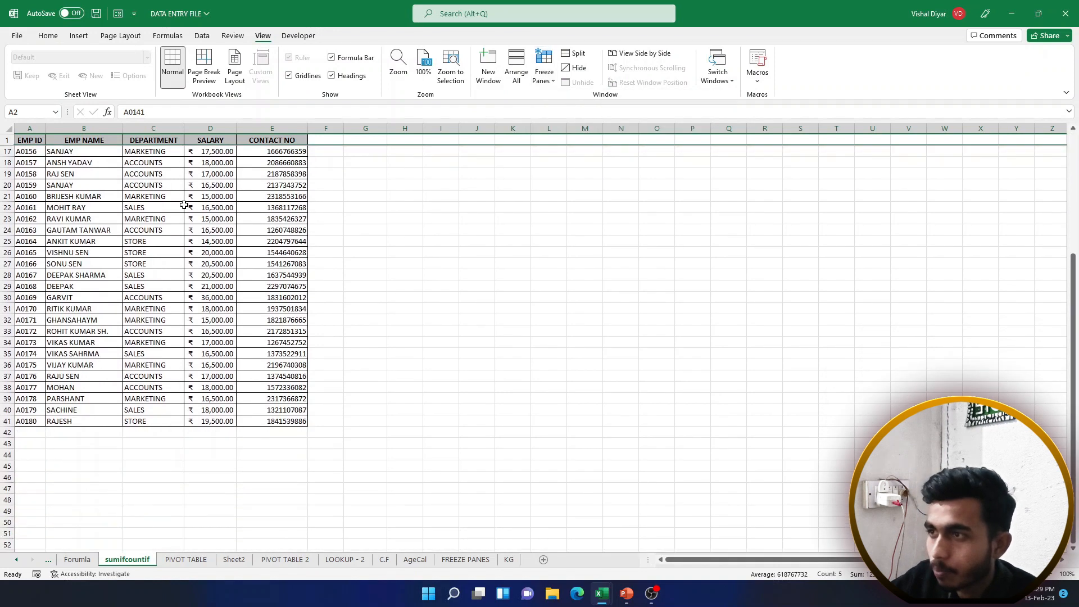
scroll(189, 210, up, 5)
scroll(191, 216, down, 4)
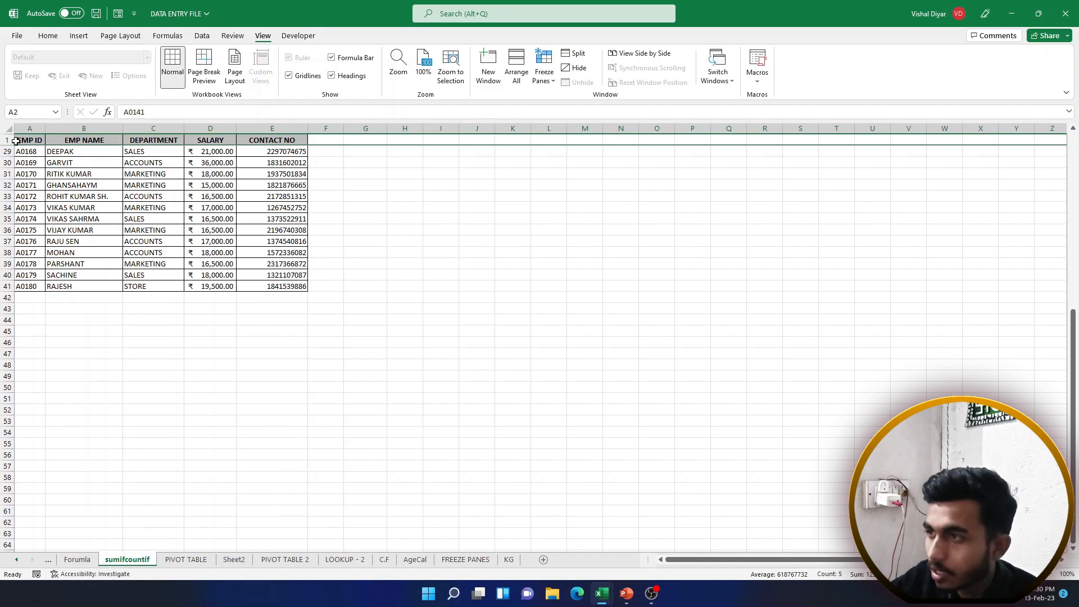
Unfreeze the panes and scroll back to the top
click(210, 174)
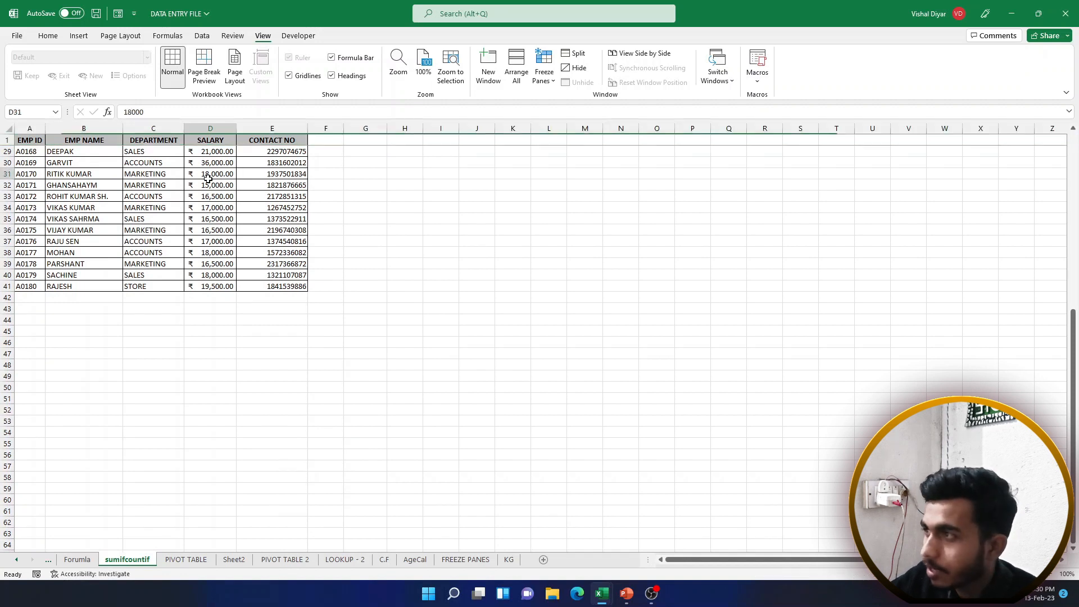
click(554, 77)
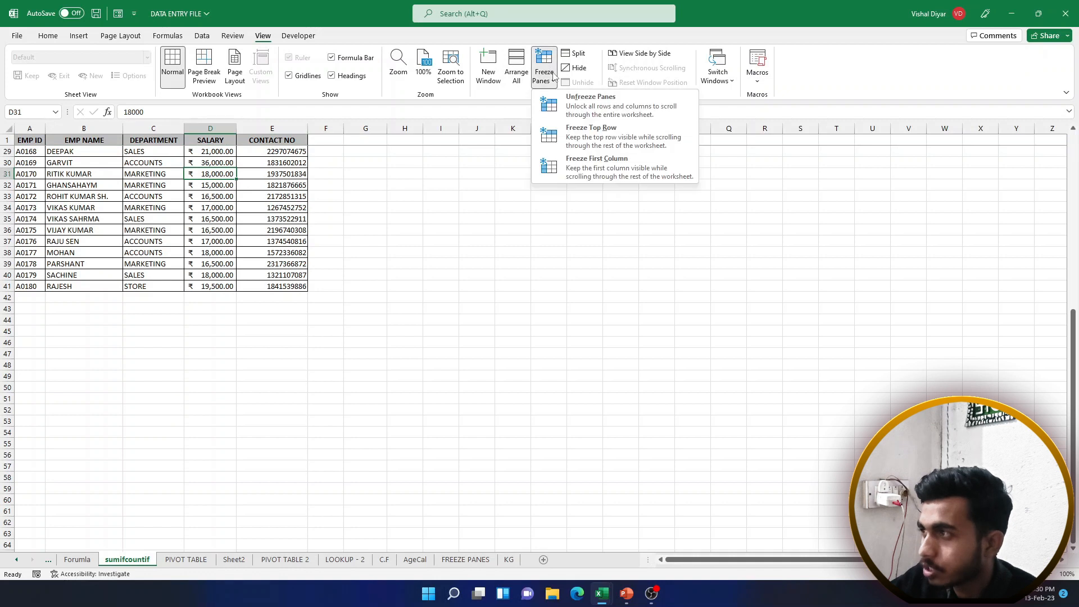
click(577, 108)
scroll(250, 253, up, 8)
scroll(252, 255, down, 8)
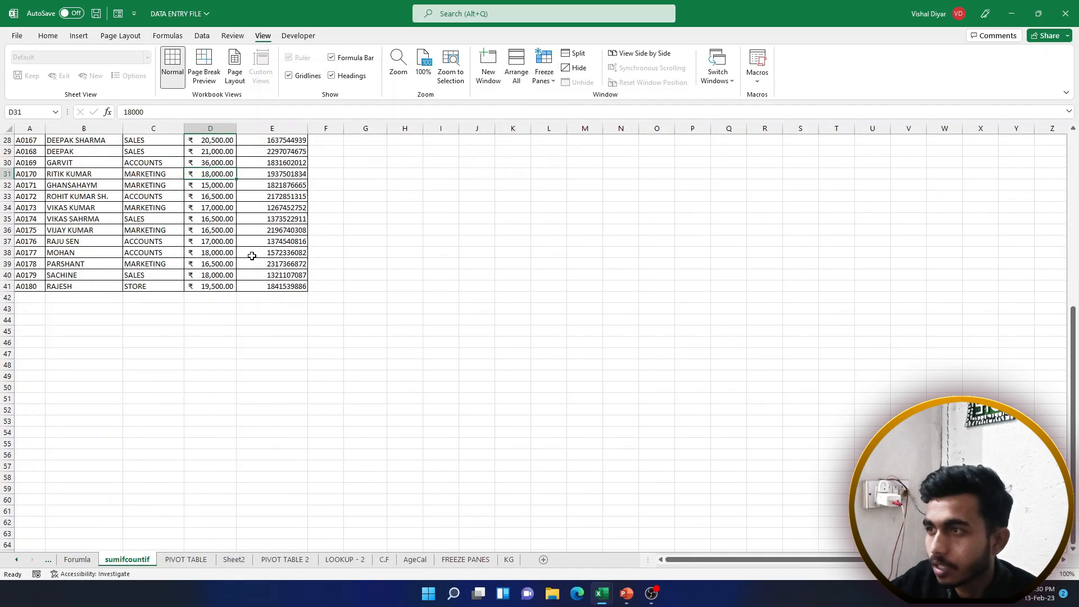
scroll(251, 255, up, 9)
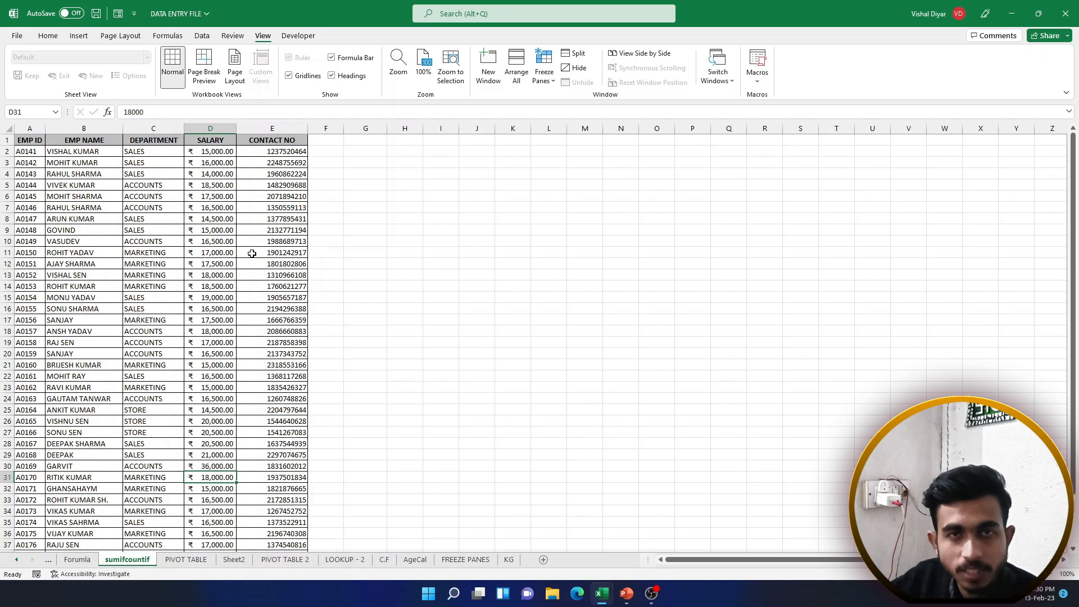
Select row 2 and freeze panes again to lock the header row
drag(27, 141, 280, 138)
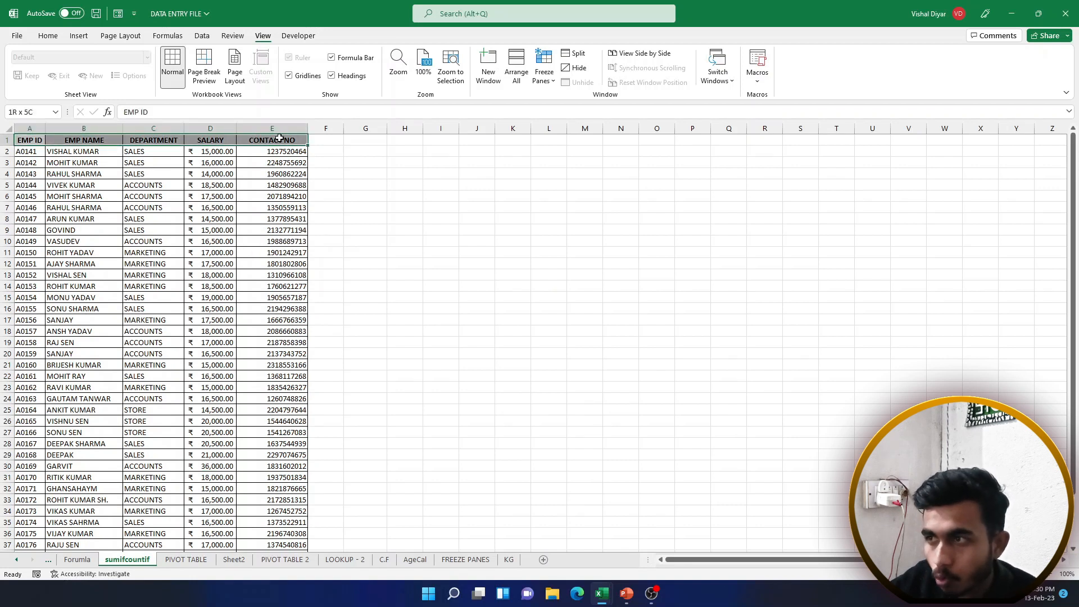
click(28, 140)
click(6, 151)
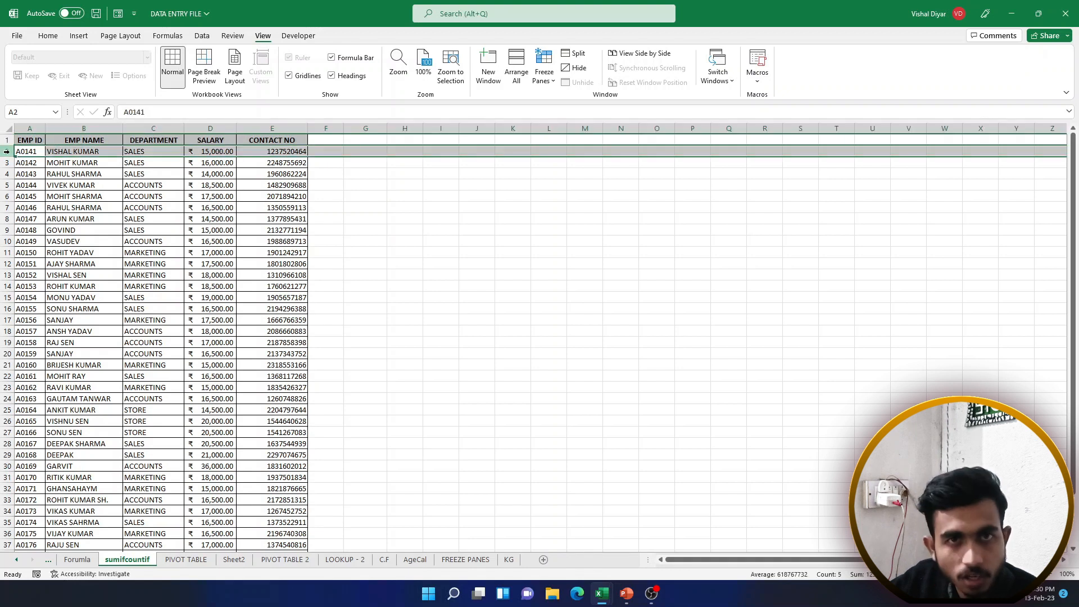
click(550, 77)
click(568, 103)
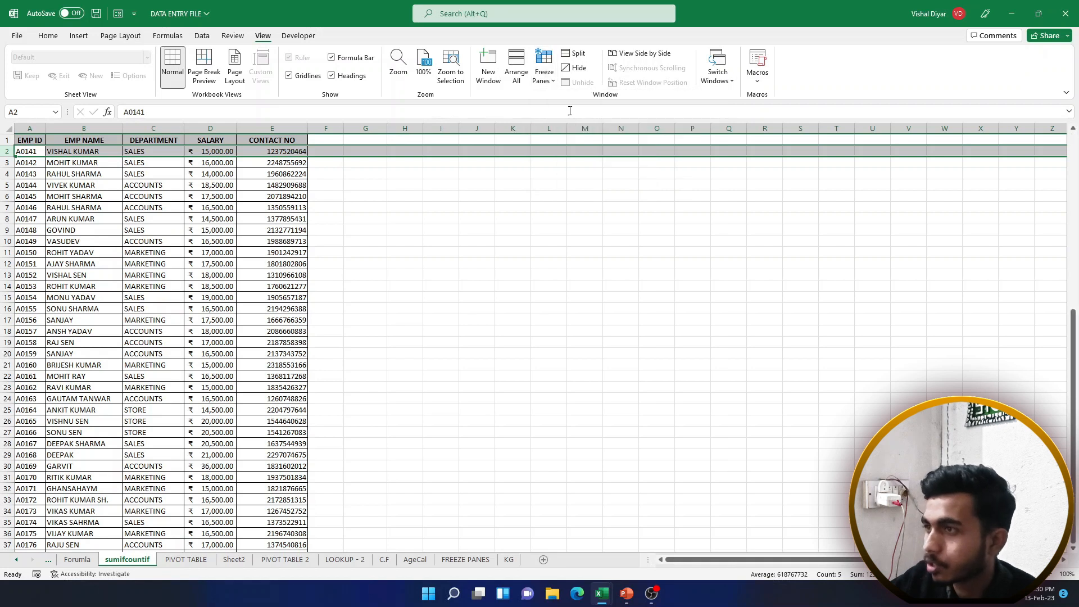
Check salary cells such as D7's 16,500 and return to the Home ribbon
click(193, 229)
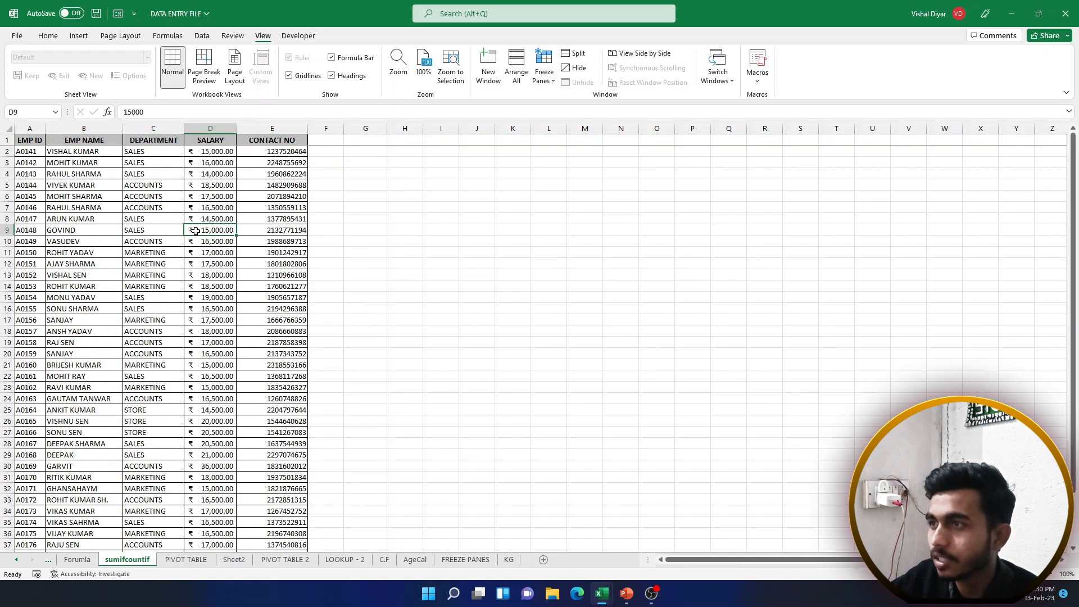
click(193, 211)
click(48, 36)
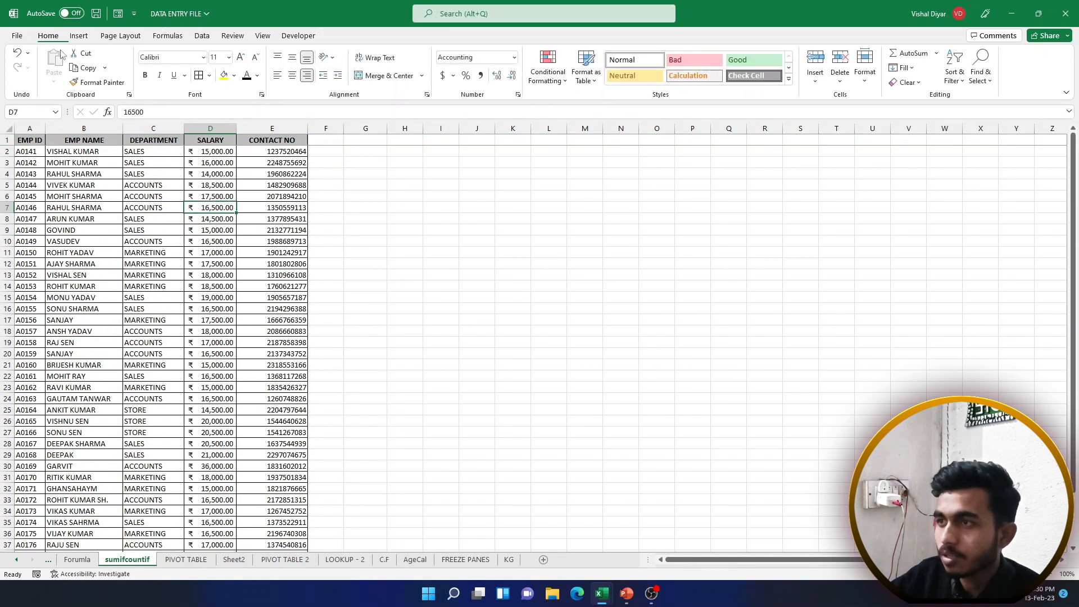